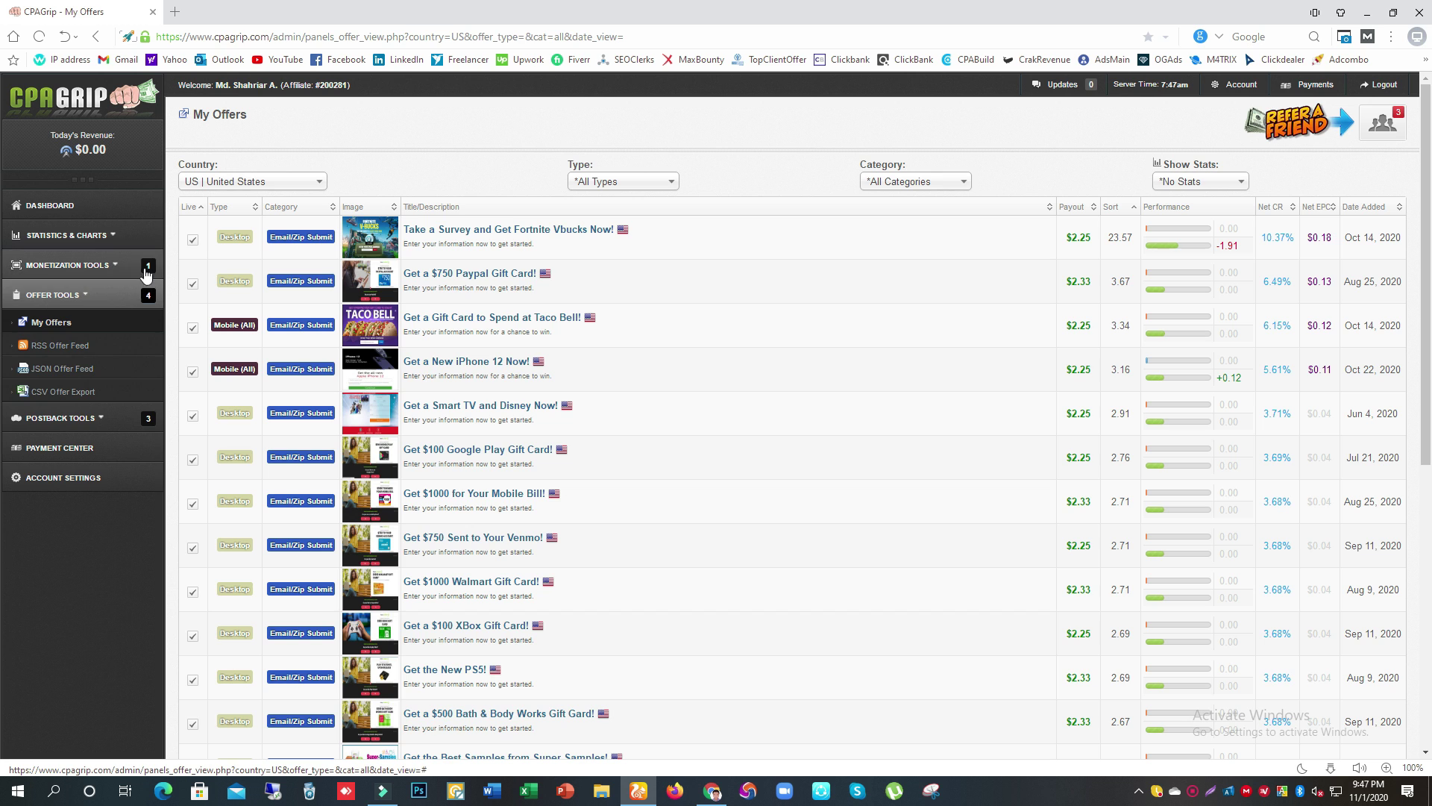
# Start a new content locker from the Content Lockers tool and agree to its Terms of Service.
pyautogui.click(103, 267)
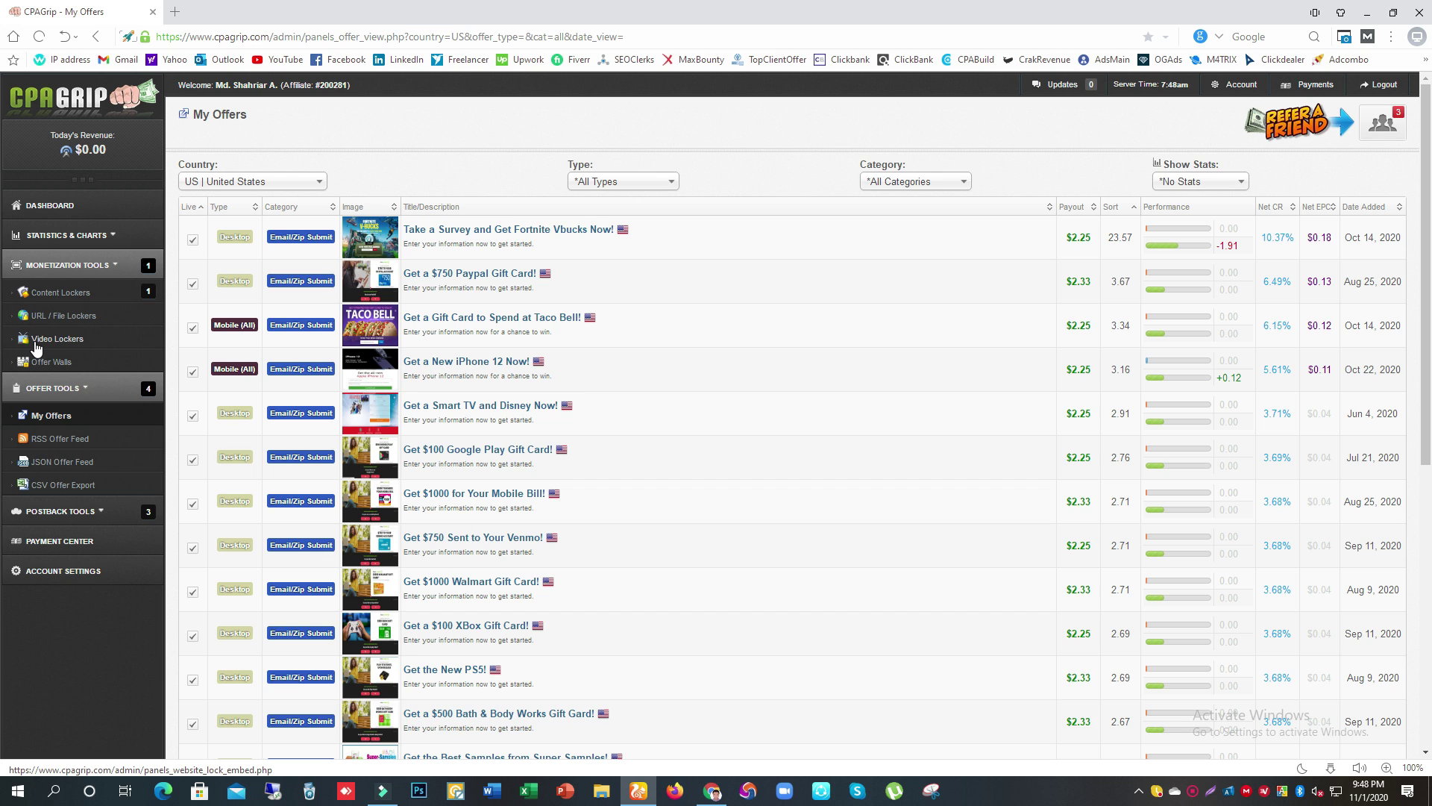
pyautogui.click(60, 292)
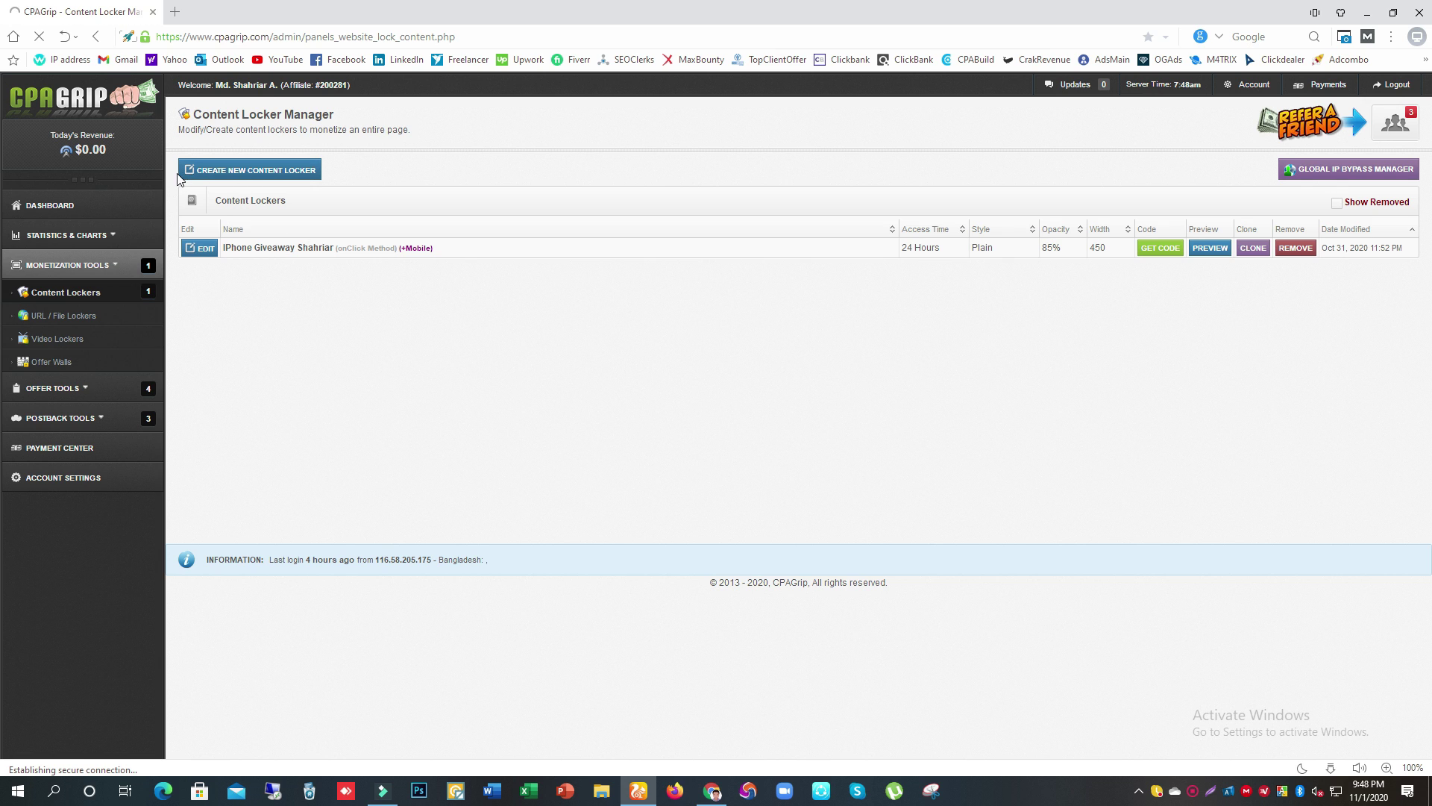
pyautogui.click(279, 173)
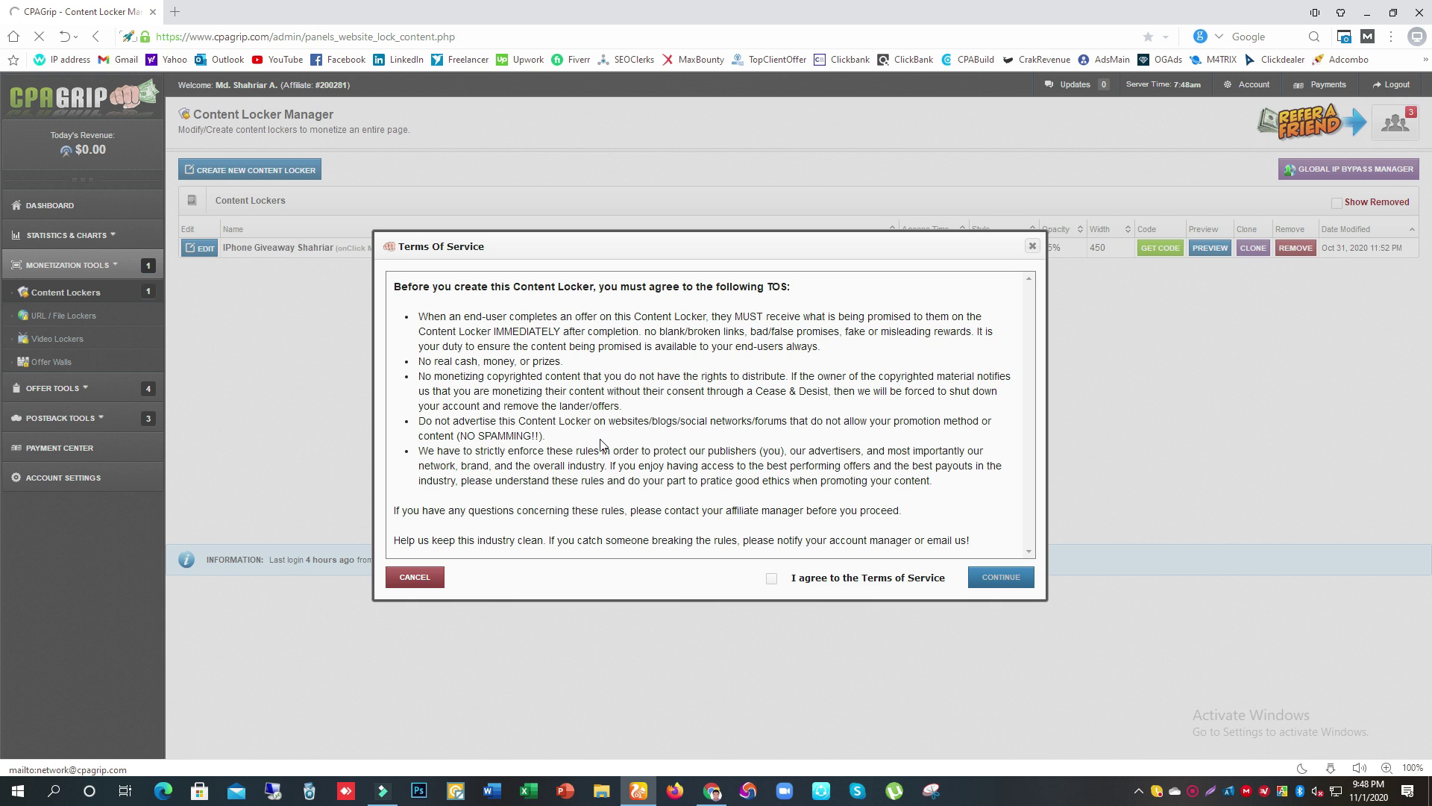
pyautogui.click(772, 578)
pyautogui.click(991, 579)
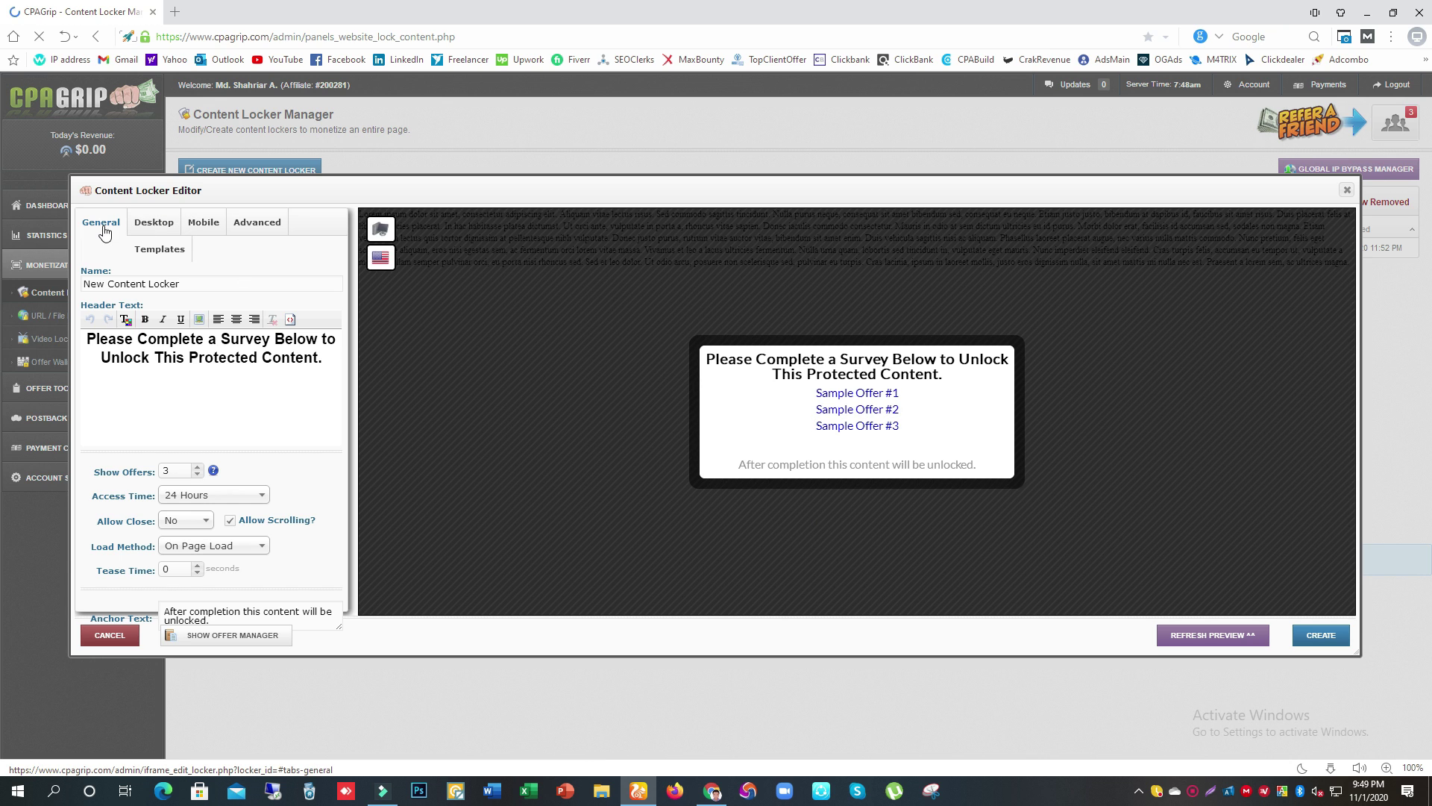
# Look through the new locker's Desktop, Mobile and Advanced settings.
pyautogui.click(166, 231)
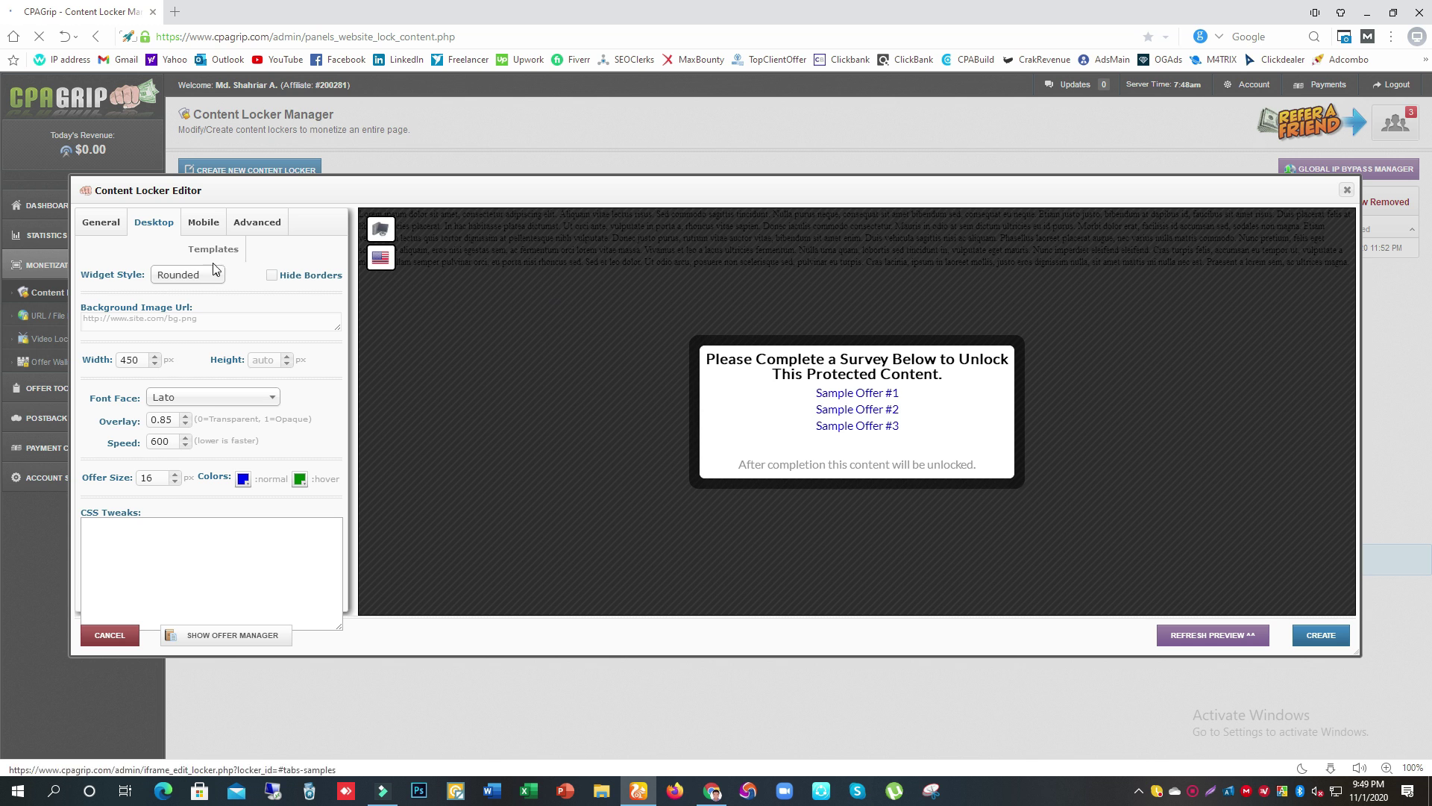
pyautogui.click(201, 222)
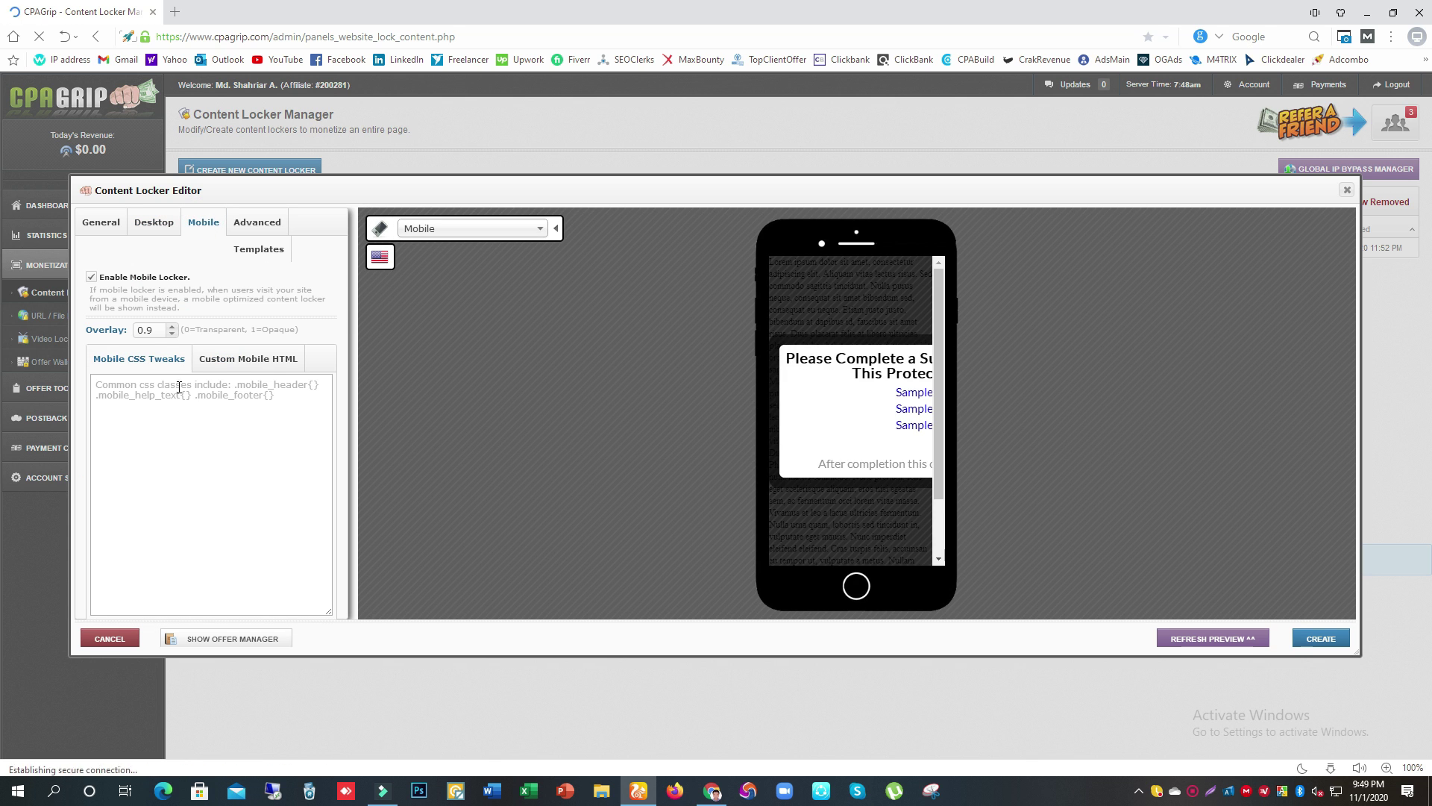
pyautogui.click(255, 222)
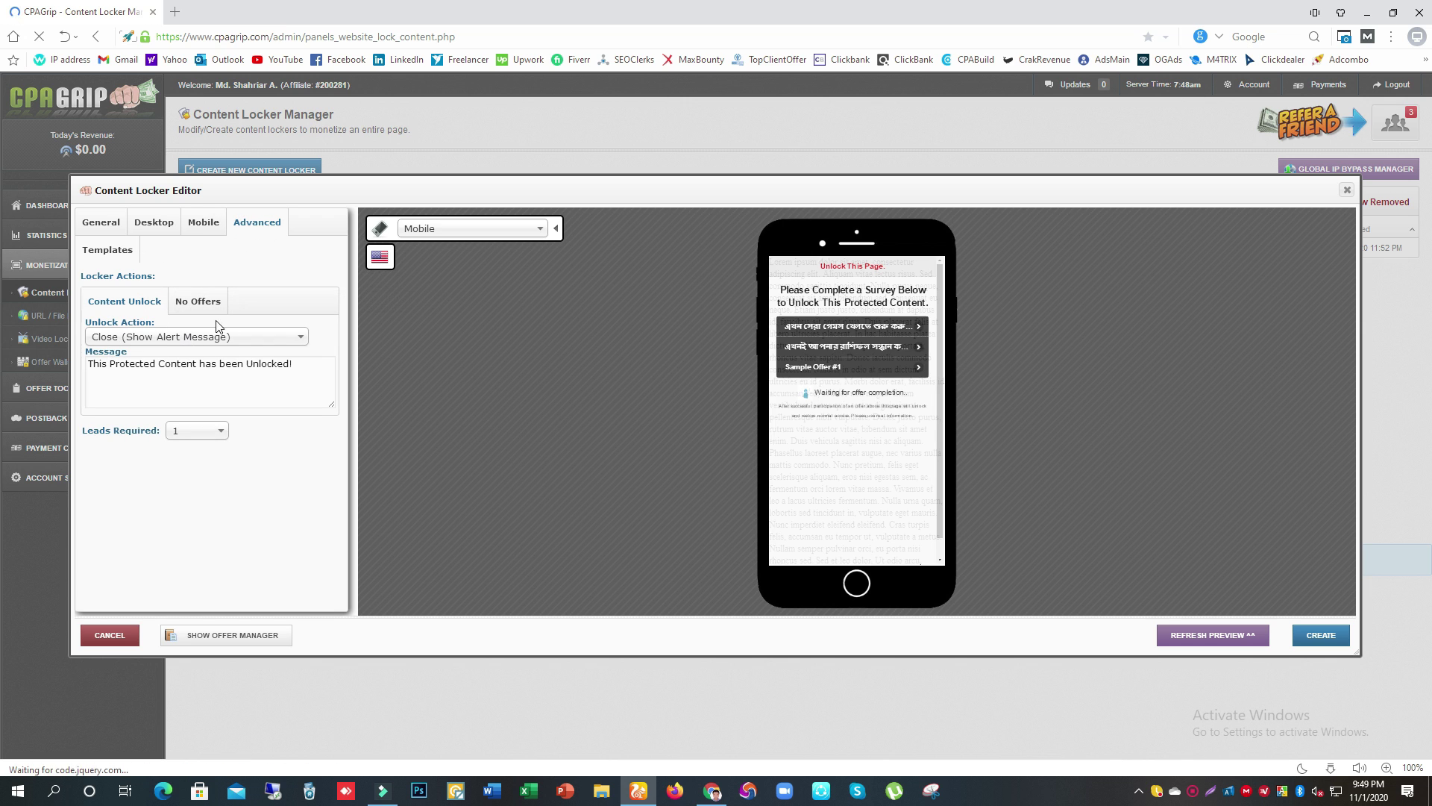
# Name the new content locker "Demo Locker" in its general settings.
pyautogui.click(105, 224)
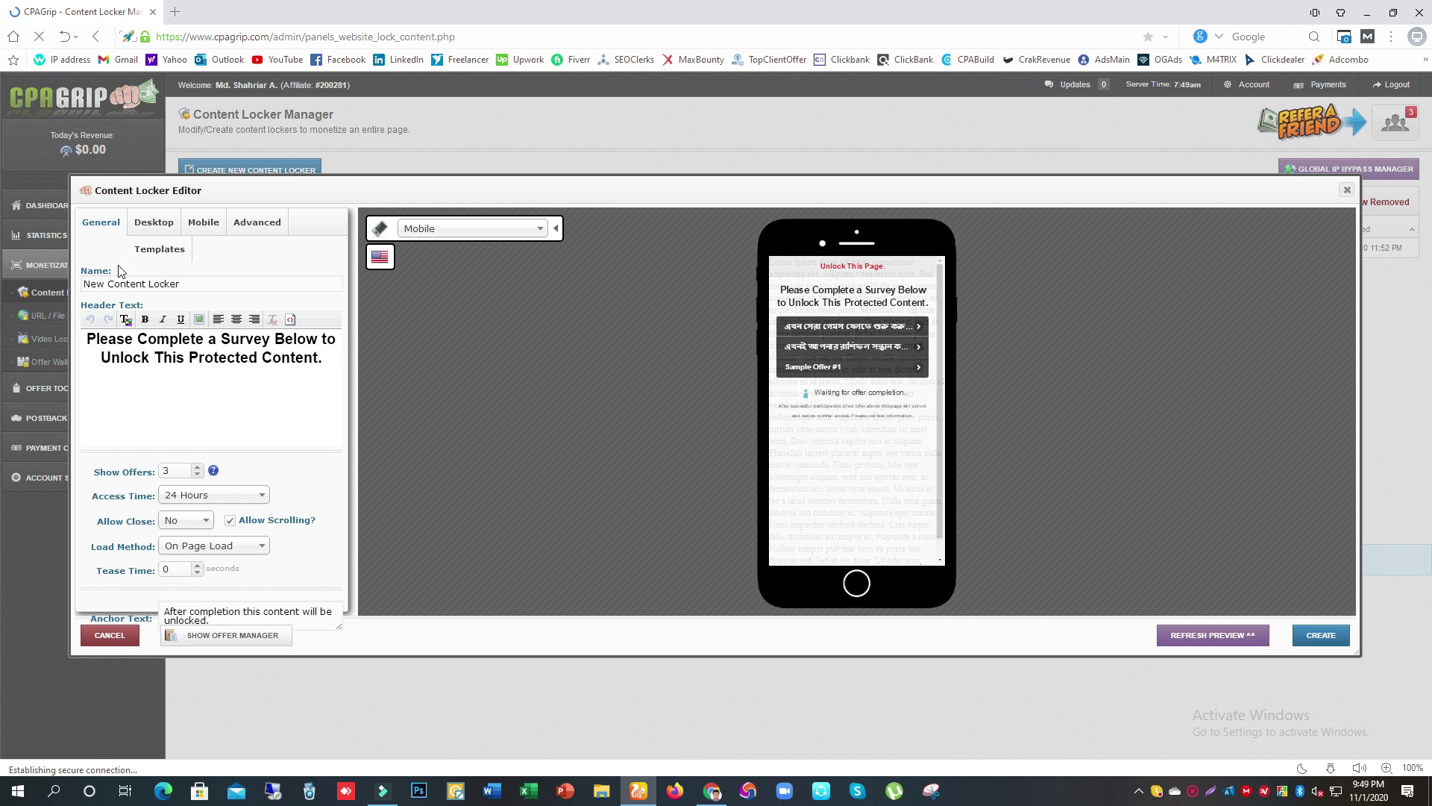
pyautogui.moveTo(82, 271); pyautogui.dragTo(110, 271)
pyautogui.moveTo(187, 284); pyautogui.dragTo(84, 286)
pyautogui.write('Demo Lock')
pyautogui.click(120, 259)
pyautogui.moveTo(783, 294); pyautogui.dragTo(910, 322)
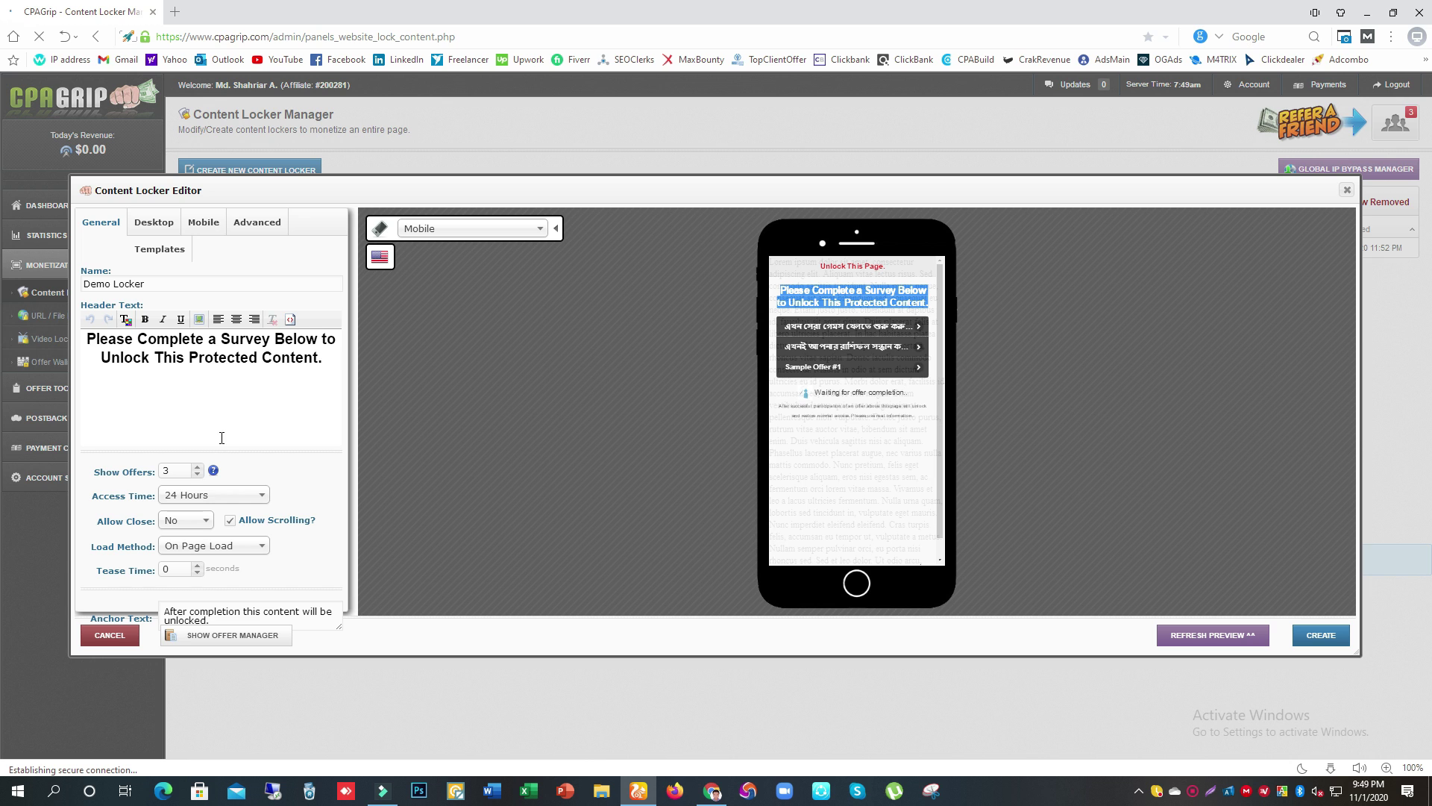
pyautogui.click(131, 390)
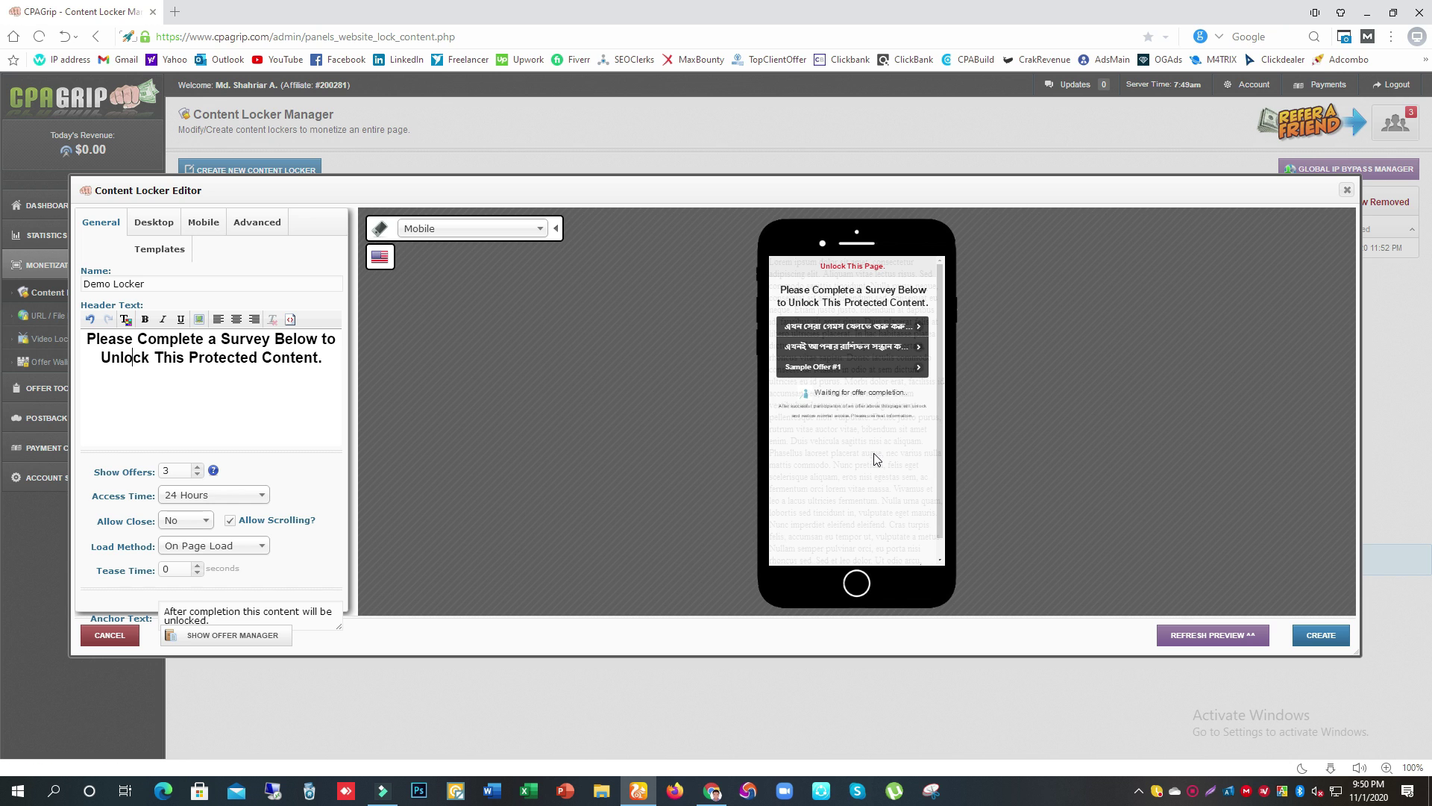
pyautogui.moveTo(782, 287); pyautogui.dragTo(928, 307)
pyautogui.click(783, 414)
# Try the orange padlock mobile template on the locker and settle on Mobile Template 4 with the UNLOCK artwork.
pyautogui.click(210, 232)
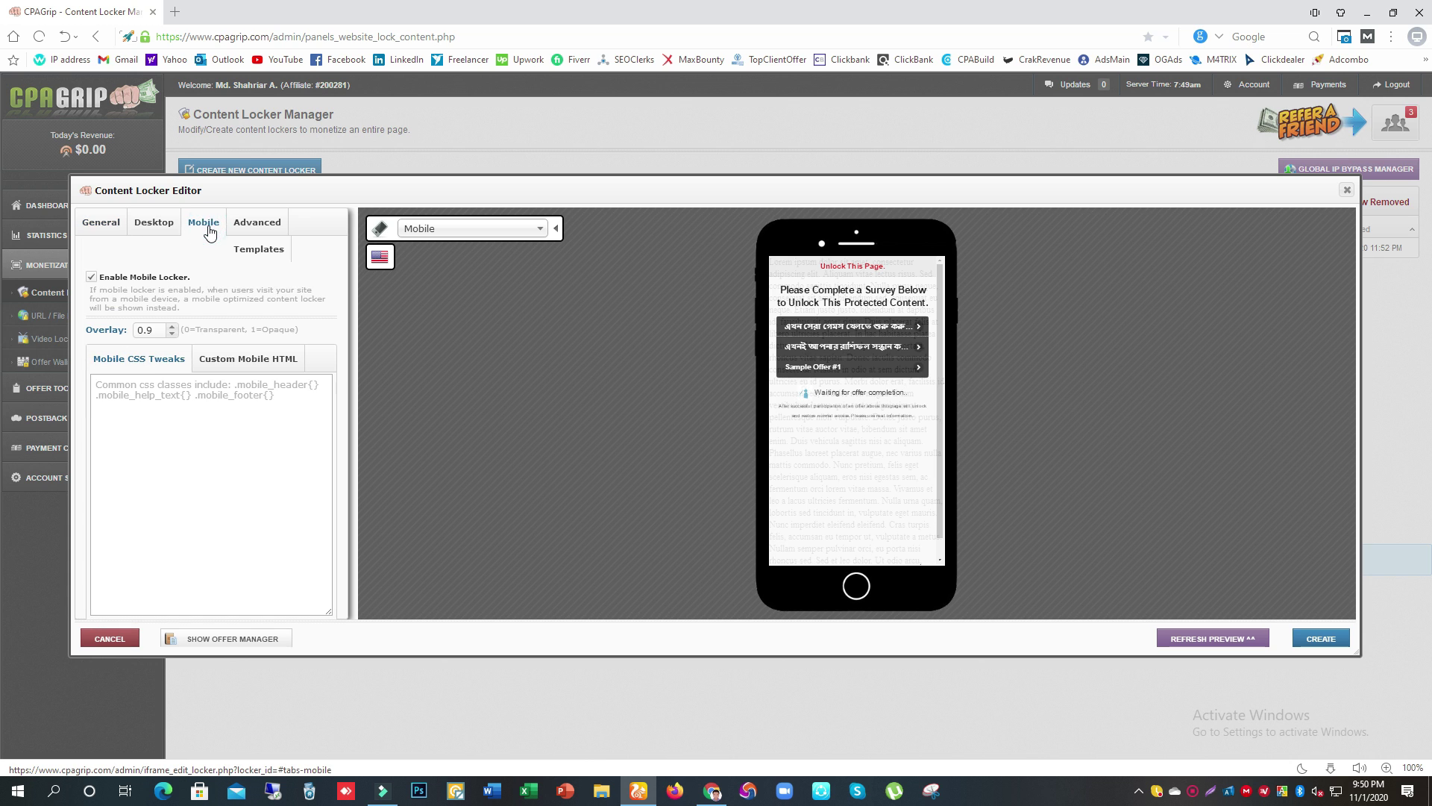
pyautogui.click(250, 251)
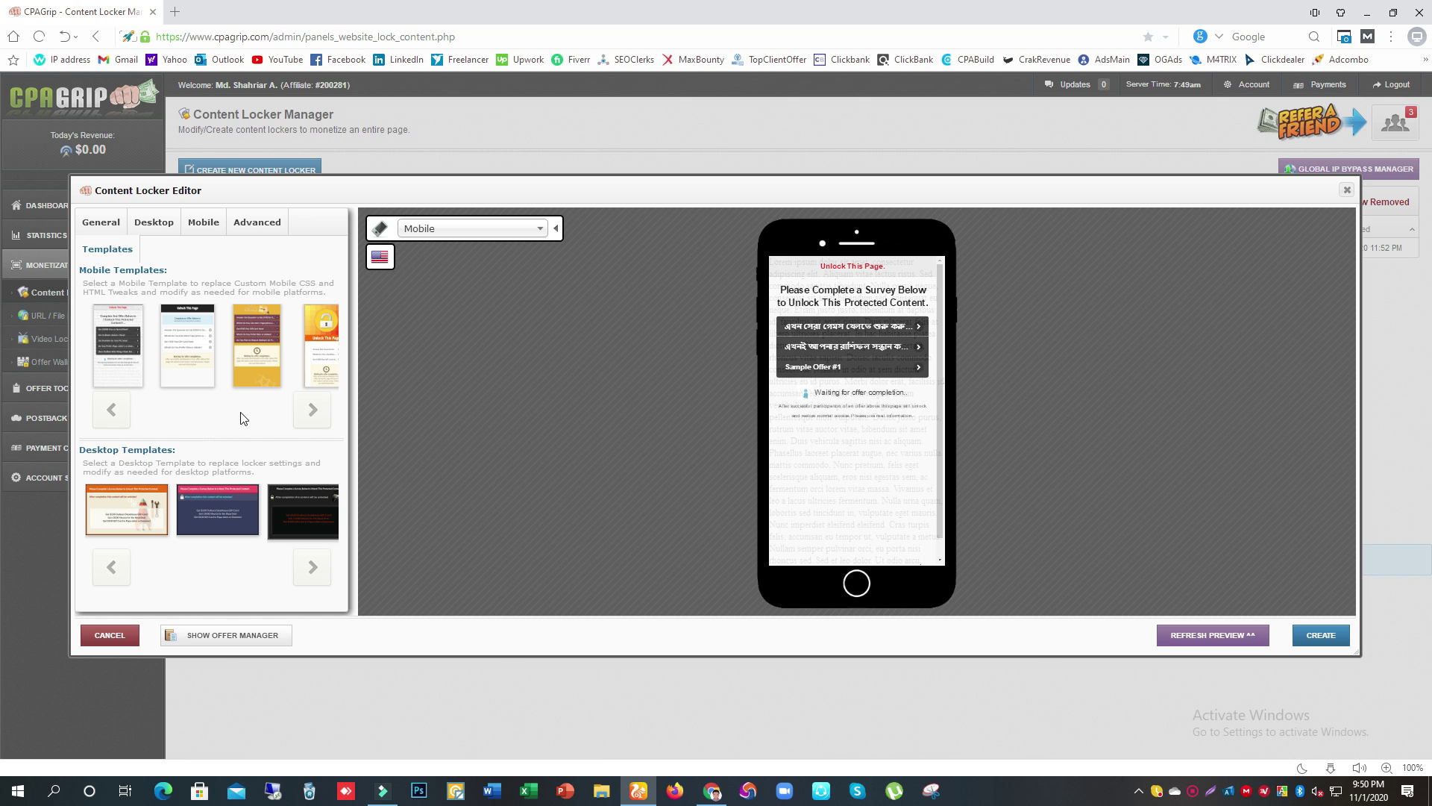
pyautogui.moveTo(293, 354); pyautogui.dragTo(183, 351)
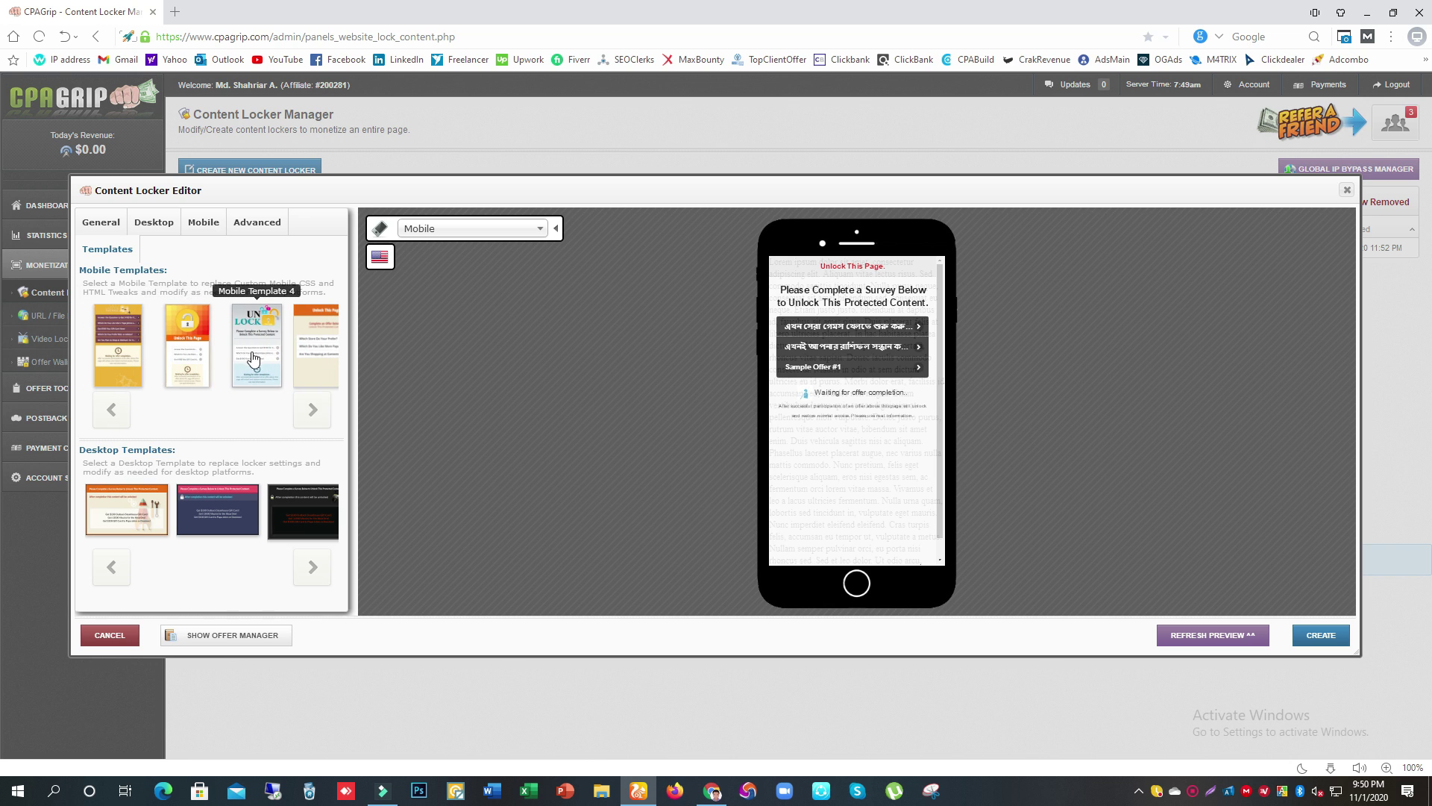
pyautogui.click(187, 356)
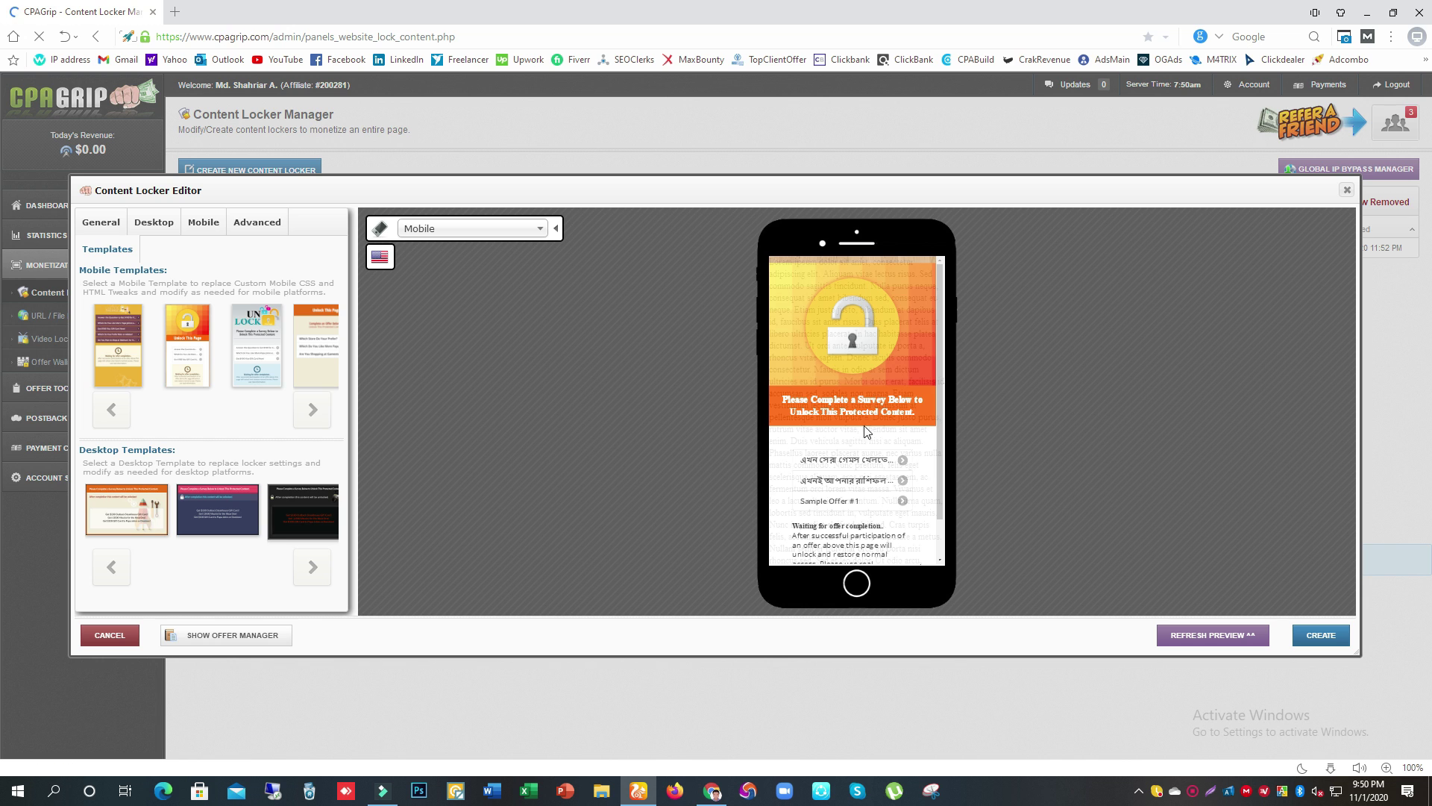
pyautogui.click(250, 342)
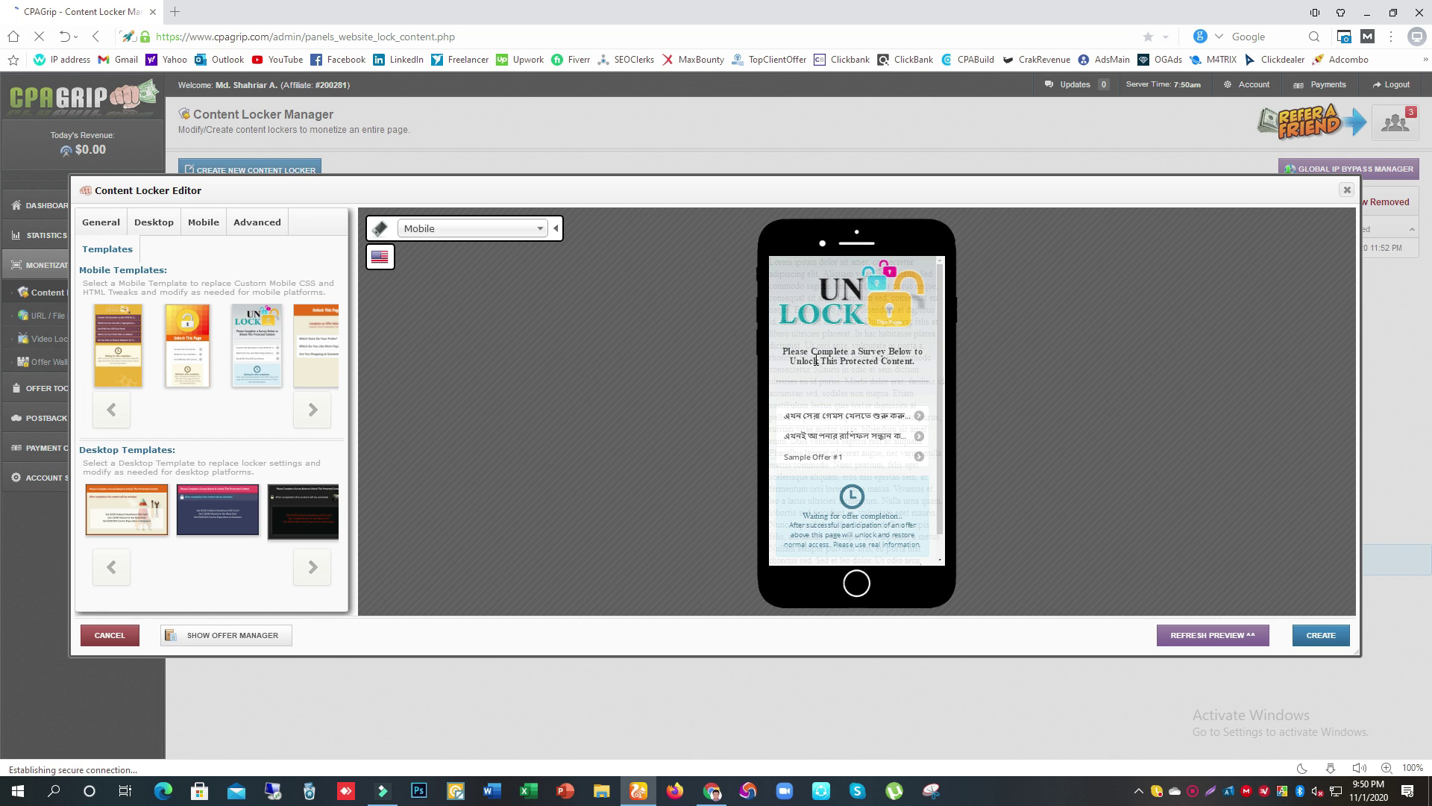
# Apply the light-blue desktop template with the padlock to the locker and check its mobile and desktop settings.
pyautogui.moveTo(276, 513); pyautogui.dragTo(71, 515)
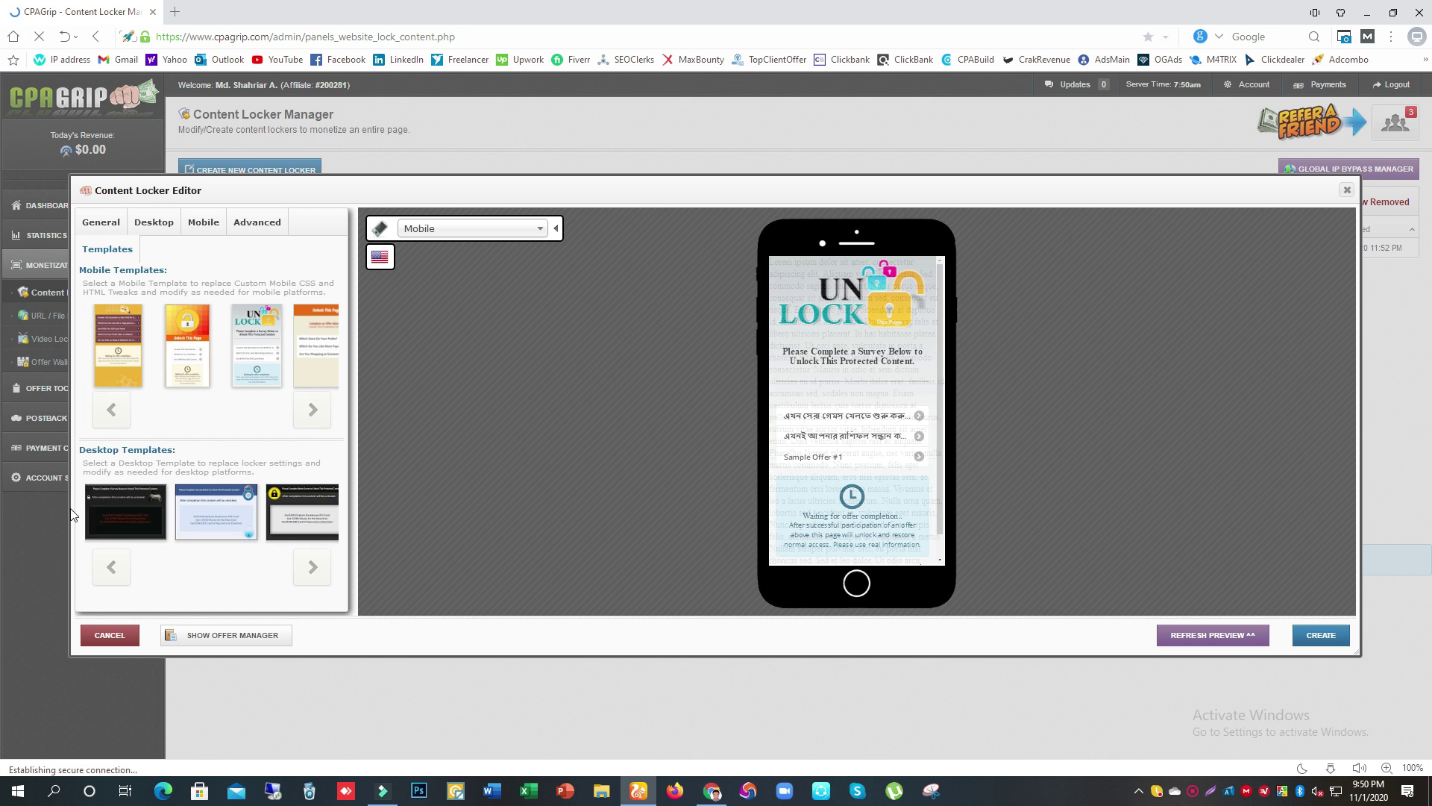
pyautogui.moveTo(270, 520); pyautogui.dragTo(151, 520)
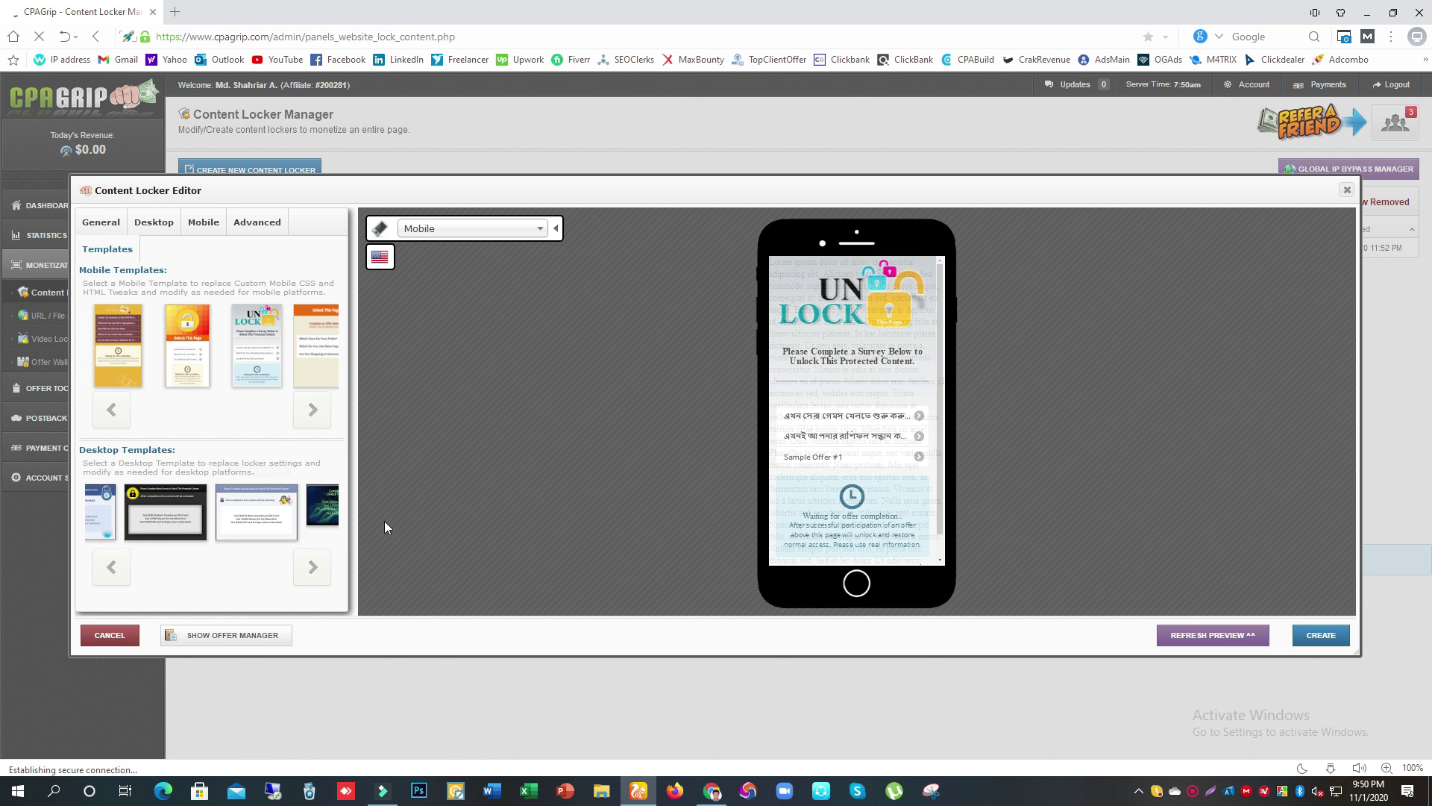
pyautogui.click(235, 518)
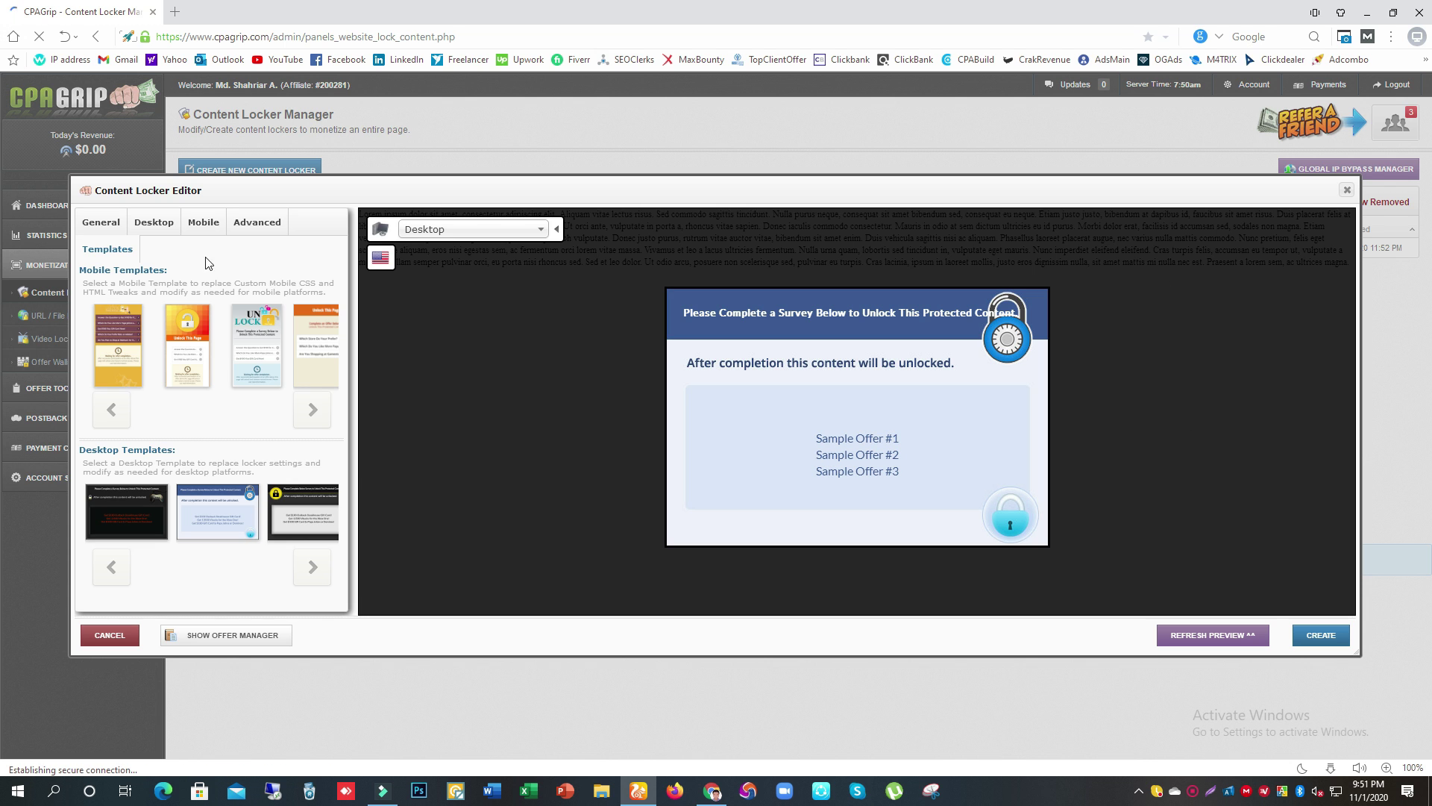
pyautogui.click(200, 223)
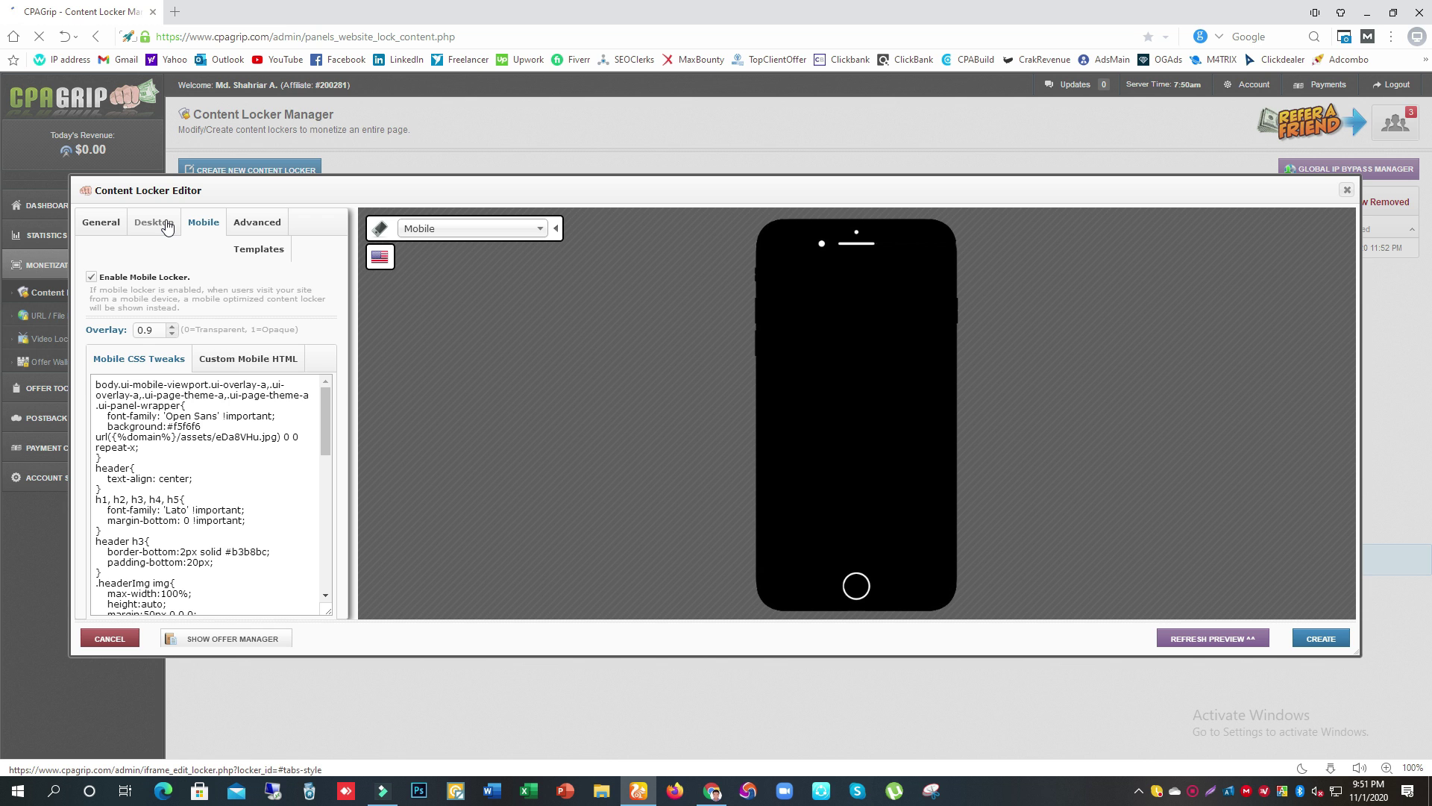
pyautogui.click(167, 223)
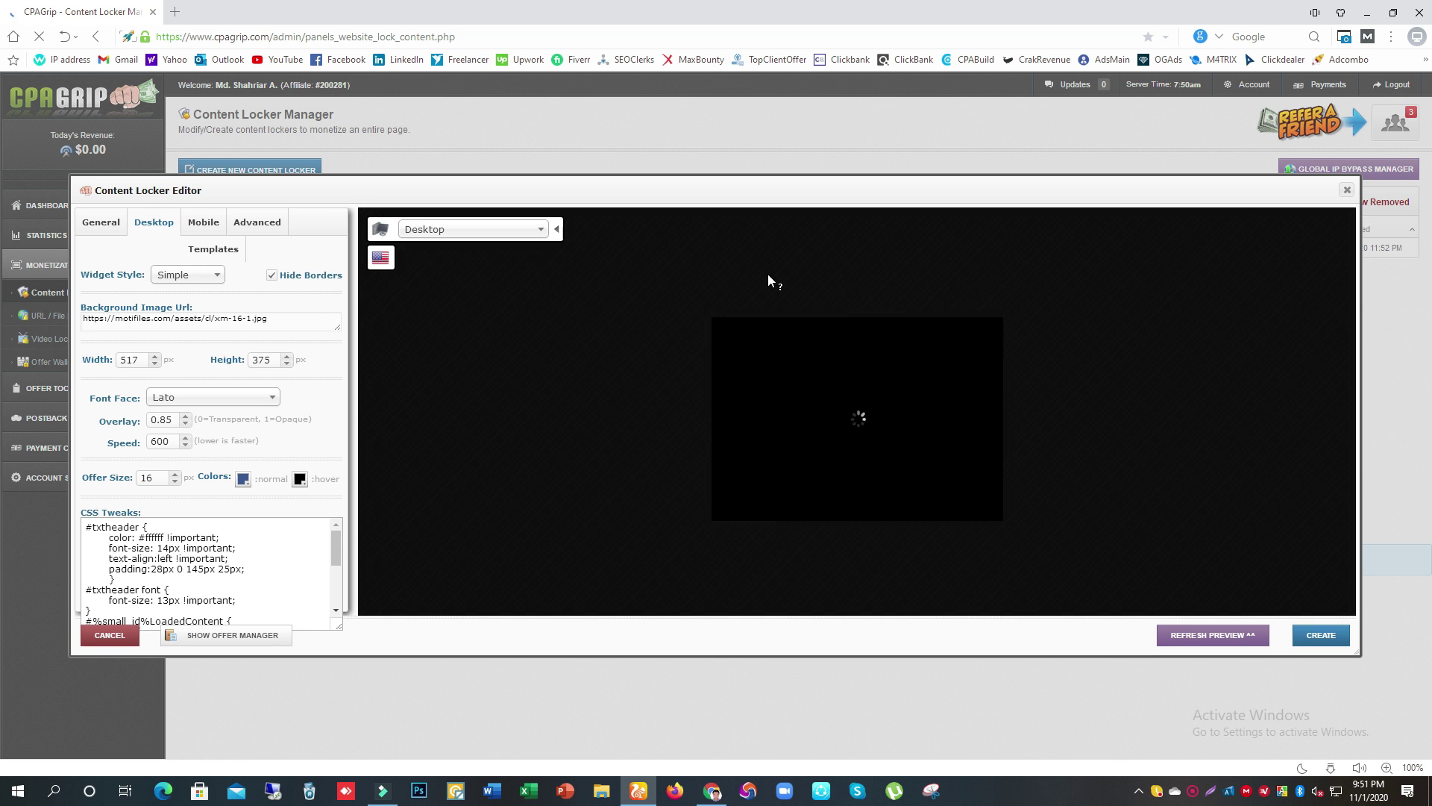
# Change the locker's header text to "Please Complete Those Survey Below to Unlock This Your iPhone Claim Code".
pyautogui.click(102, 222)
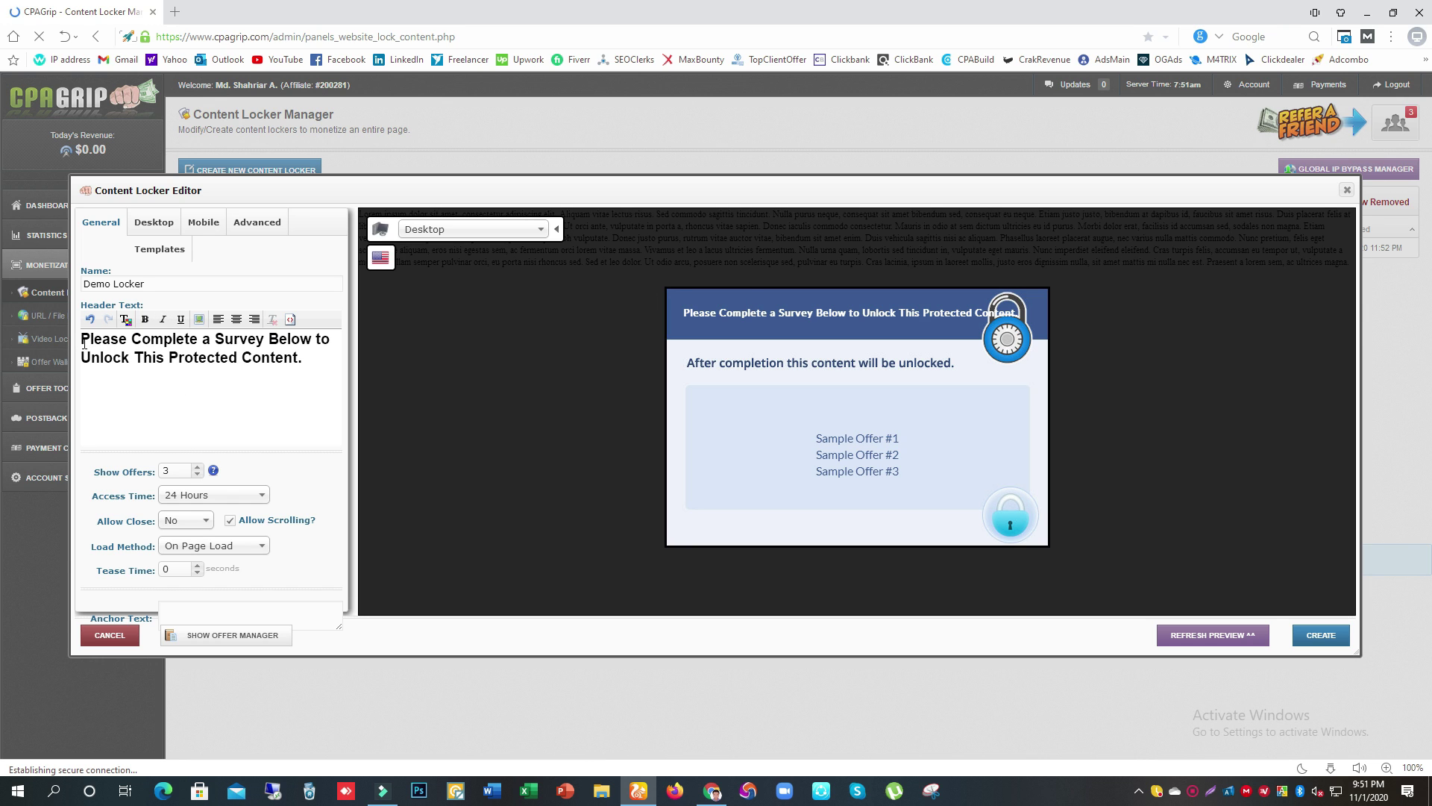
pyautogui.doubleClick(204, 339)
pyautogui.write('Those')
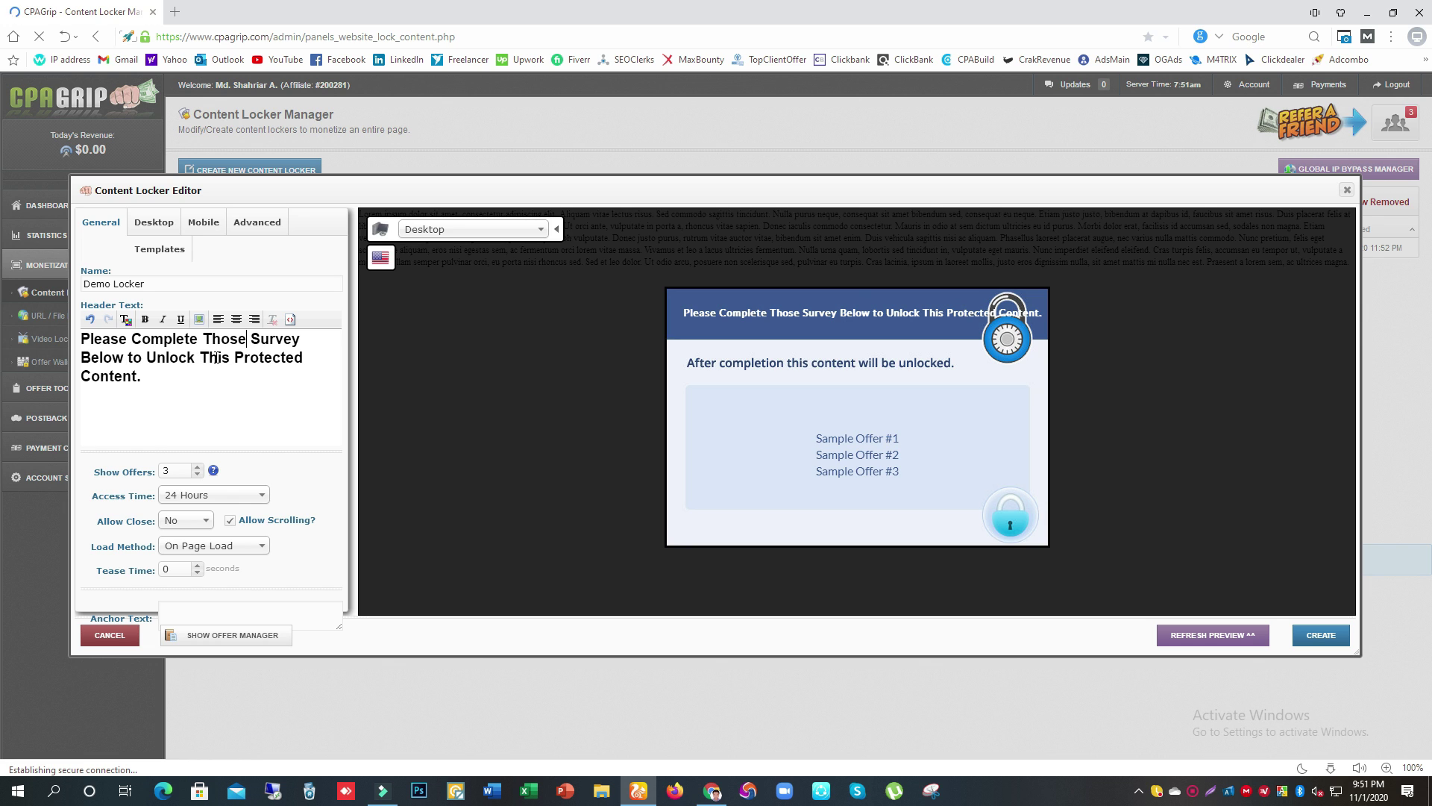
pyautogui.moveTo(232, 359); pyautogui.dragTo(230, 378)
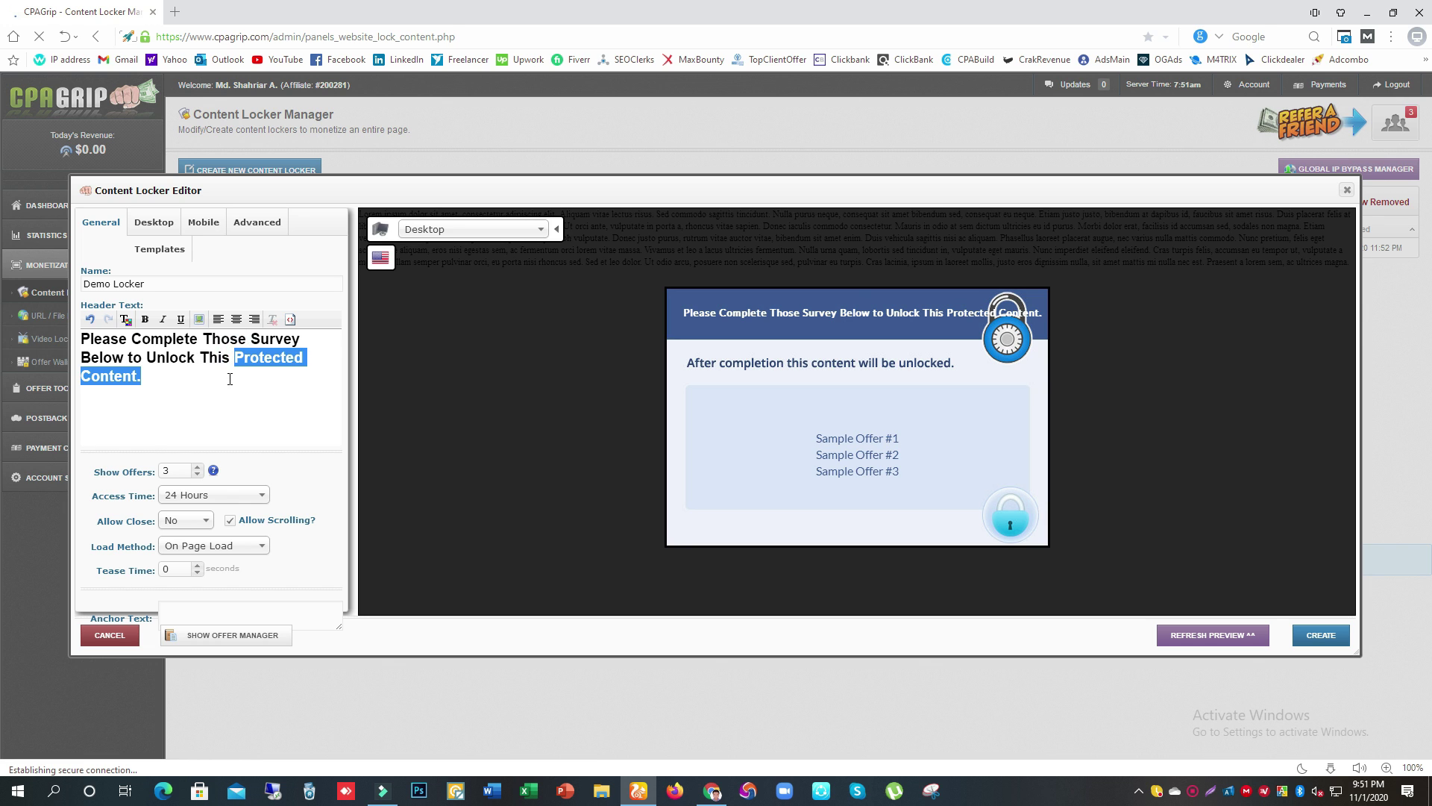
pyautogui.write('Y')
pyautogui.write('our iPhone')
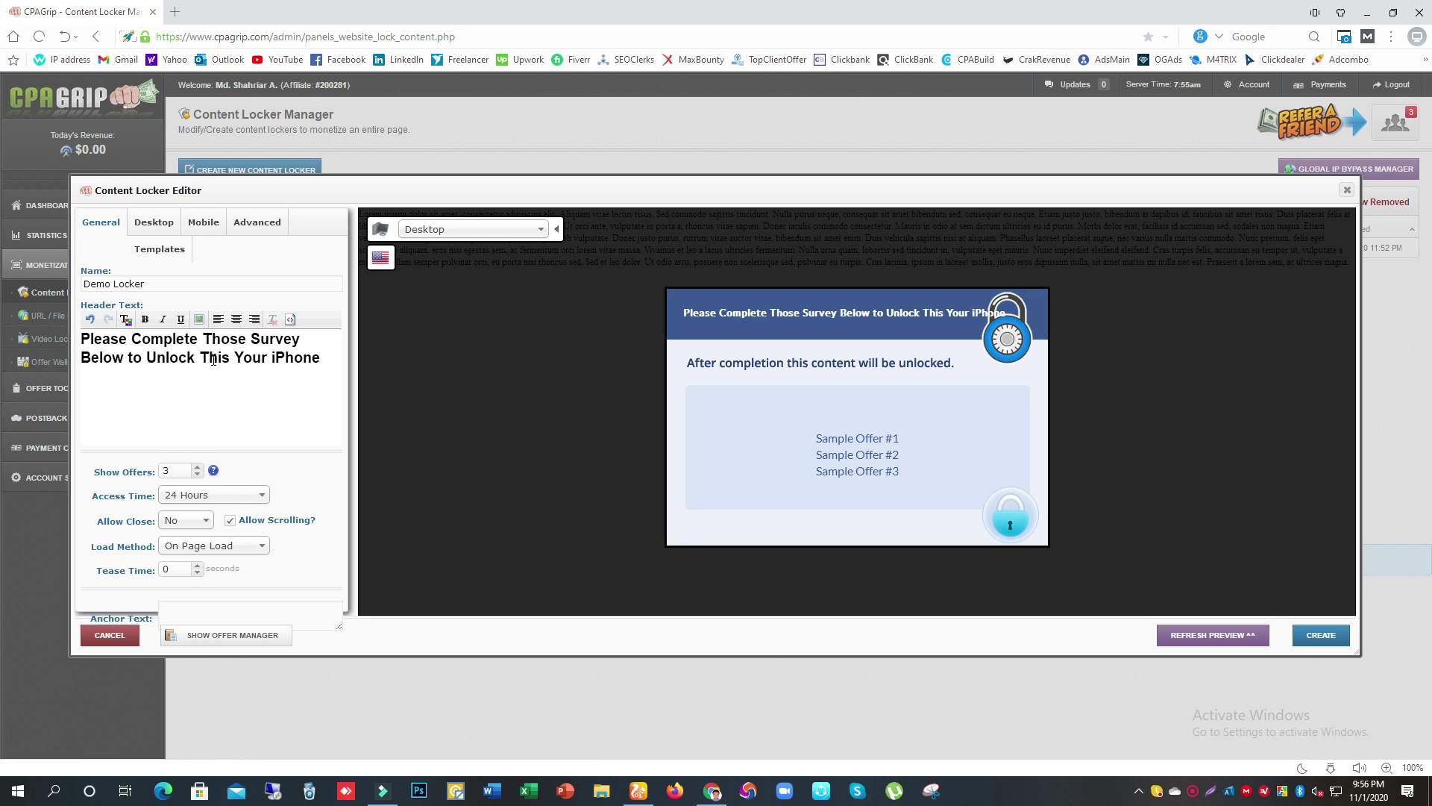
pyautogui.click(329, 358)
pyautogui.write('Claim Code')
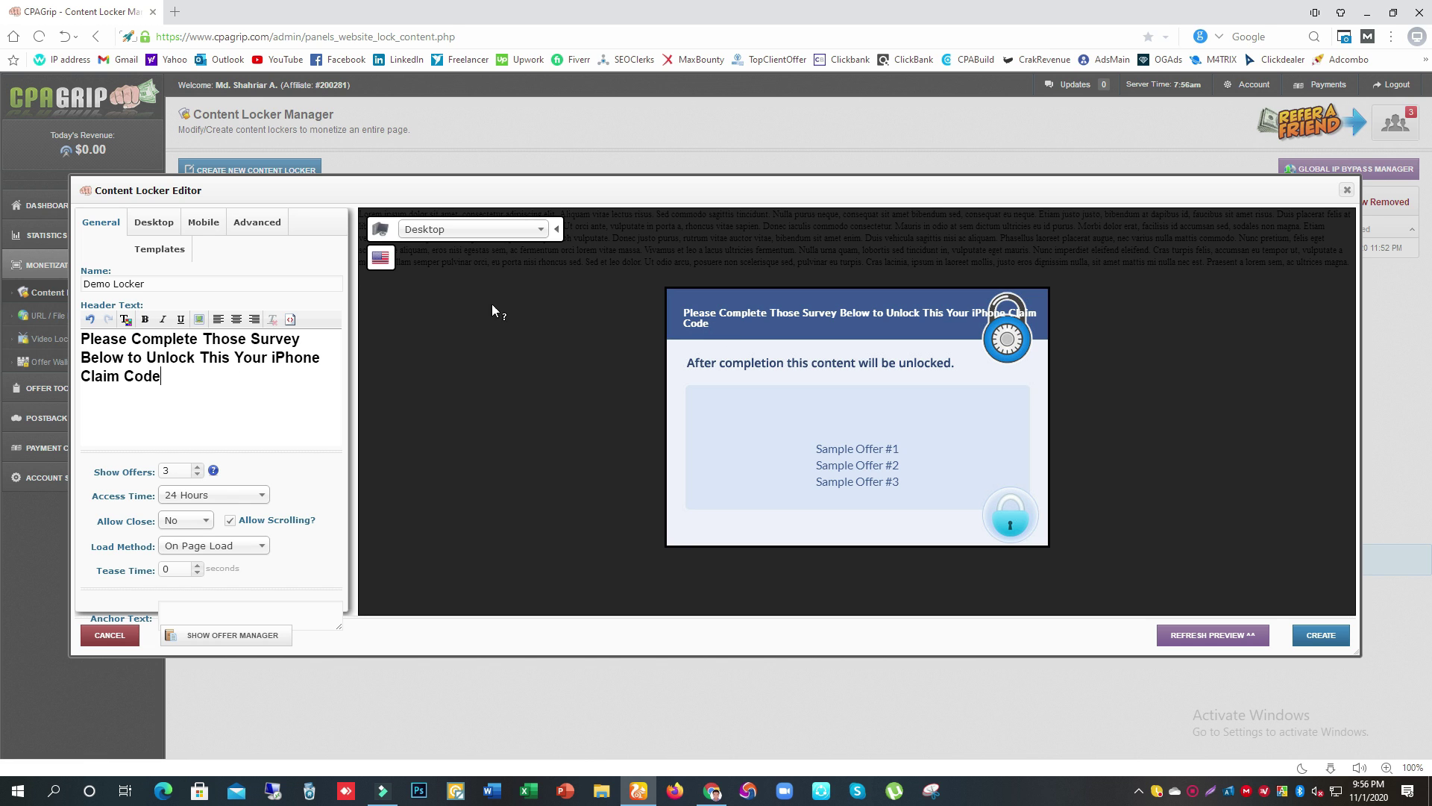
# Try the header text with bold, italic and underline formatting switched on and off, ending with bold only.
pyautogui.moveTo(161, 377); pyautogui.dragTo(145, 334)
pyautogui.click(145, 321)
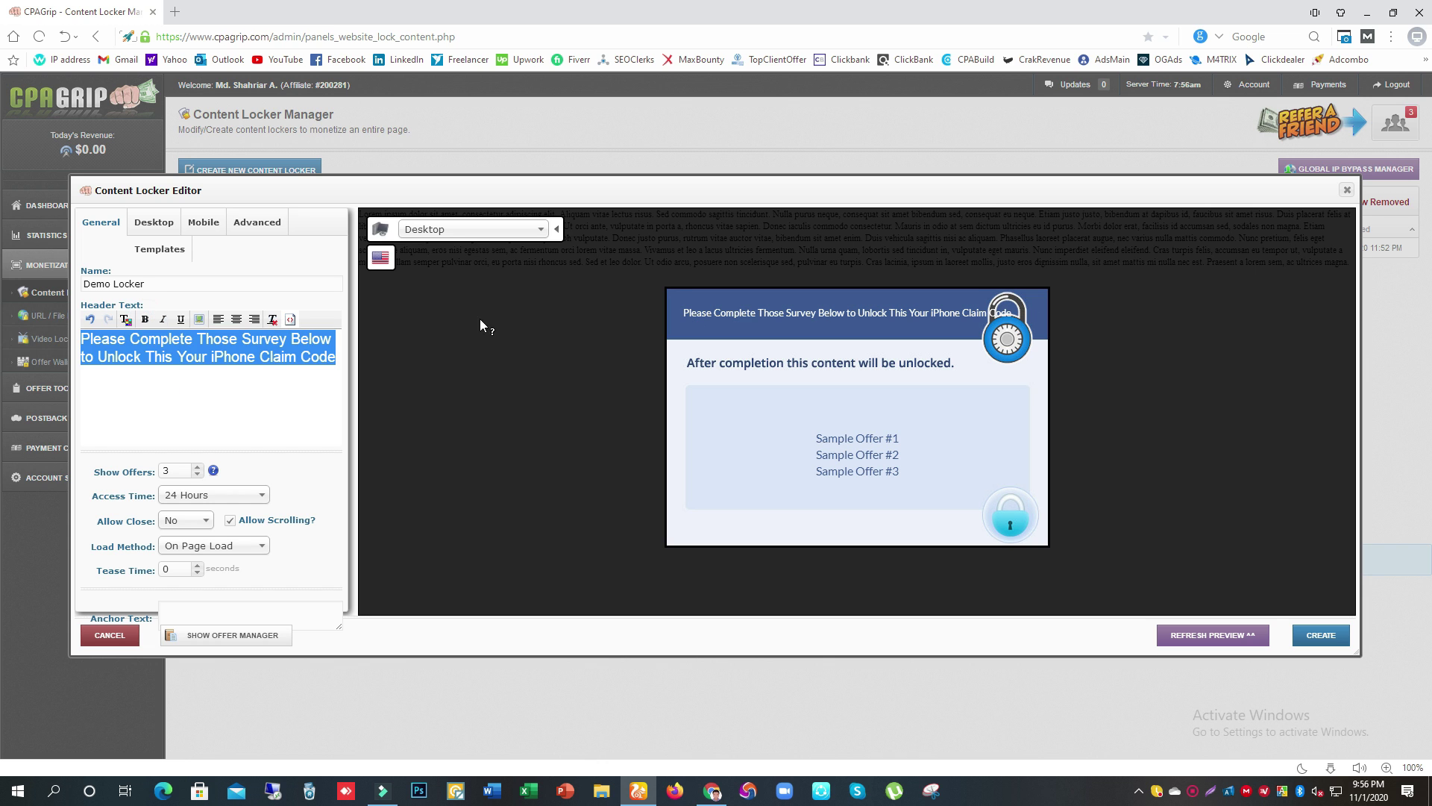
pyautogui.click(145, 319)
pyautogui.click(164, 320)
pyautogui.click(180, 319)
pyautogui.click(145, 321)
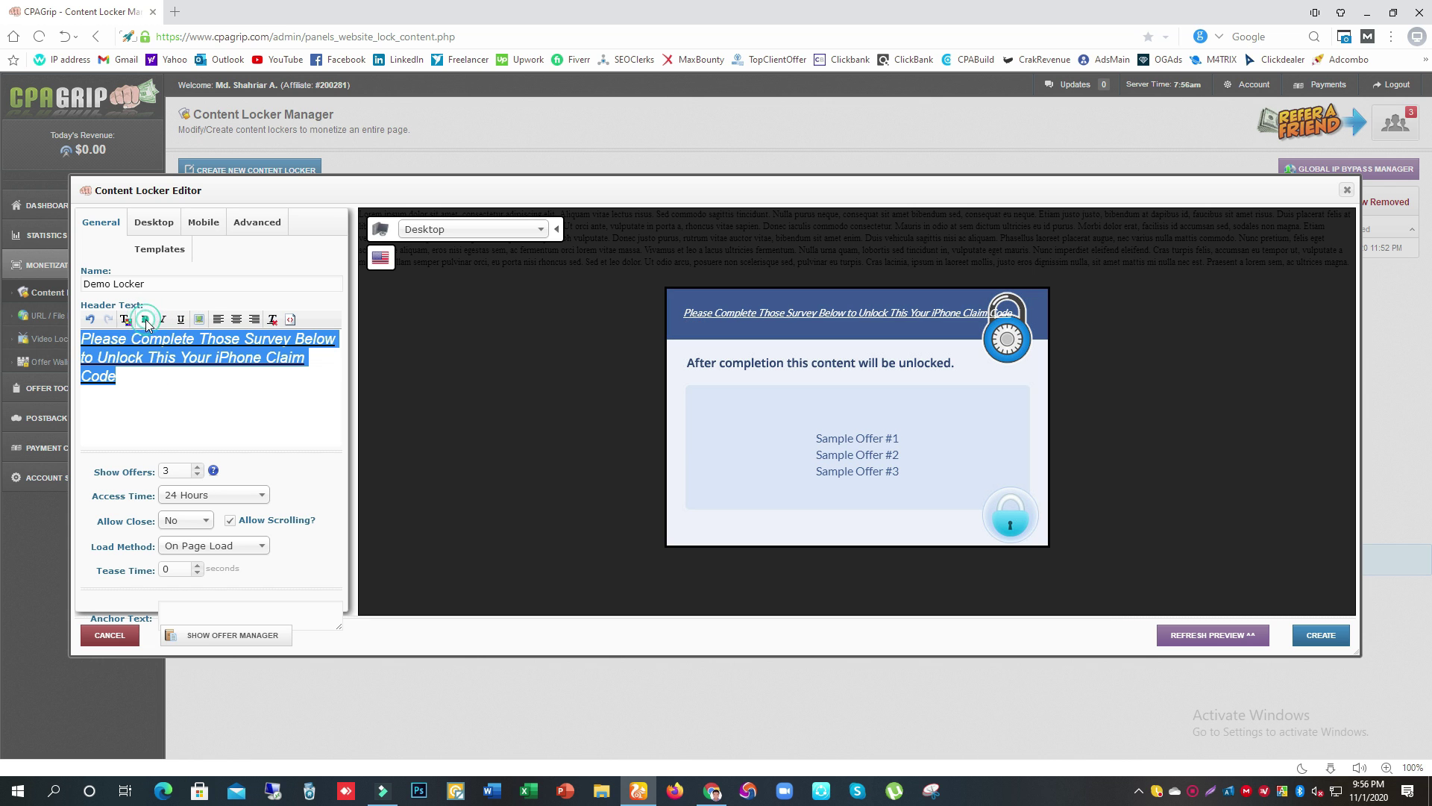
pyautogui.click(180, 320)
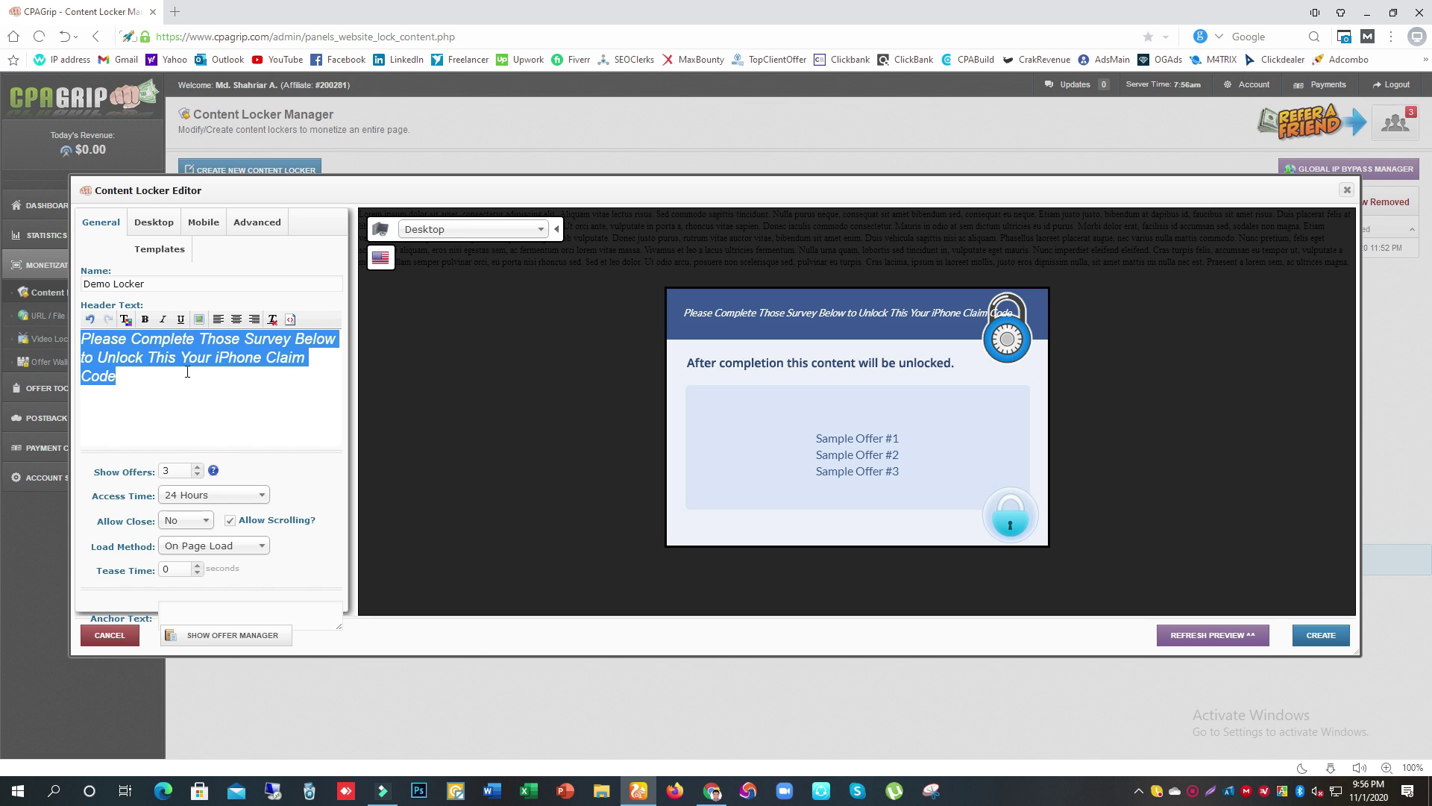
pyautogui.click(146, 319)
pyautogui.click(145, 319)
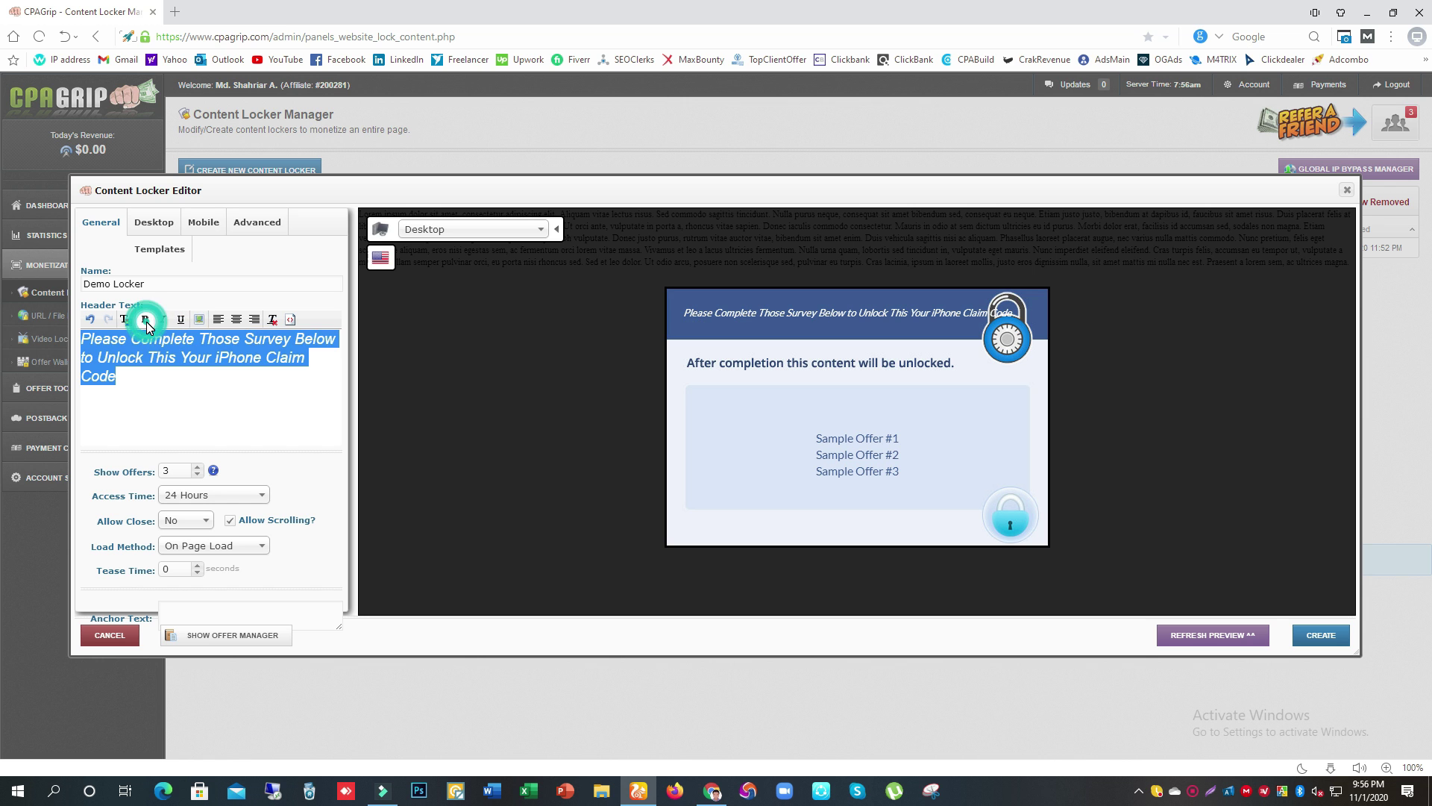
pyautogui.click(164, 321)
pyautogui.click(145, 319)
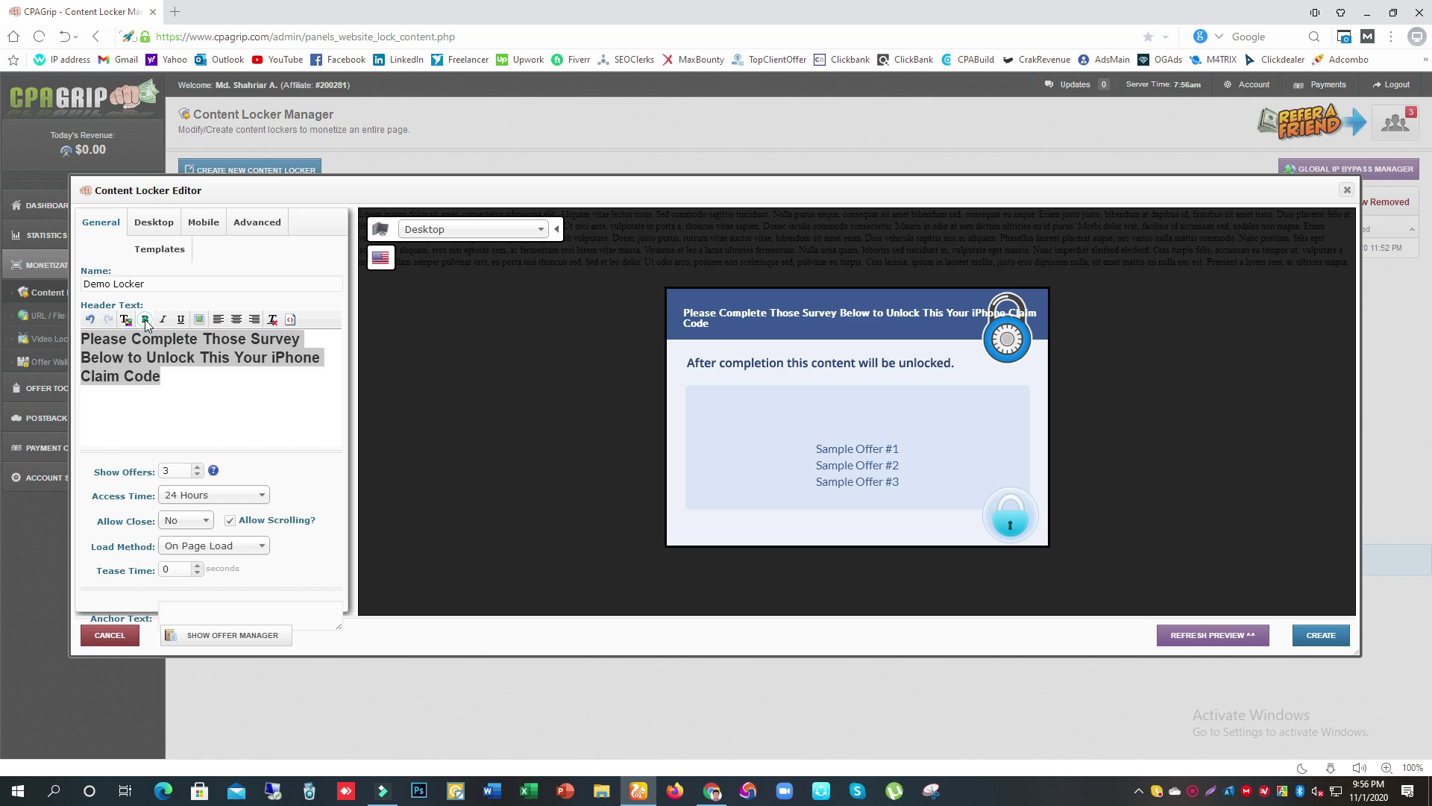
pyautogui.click(188, 389)
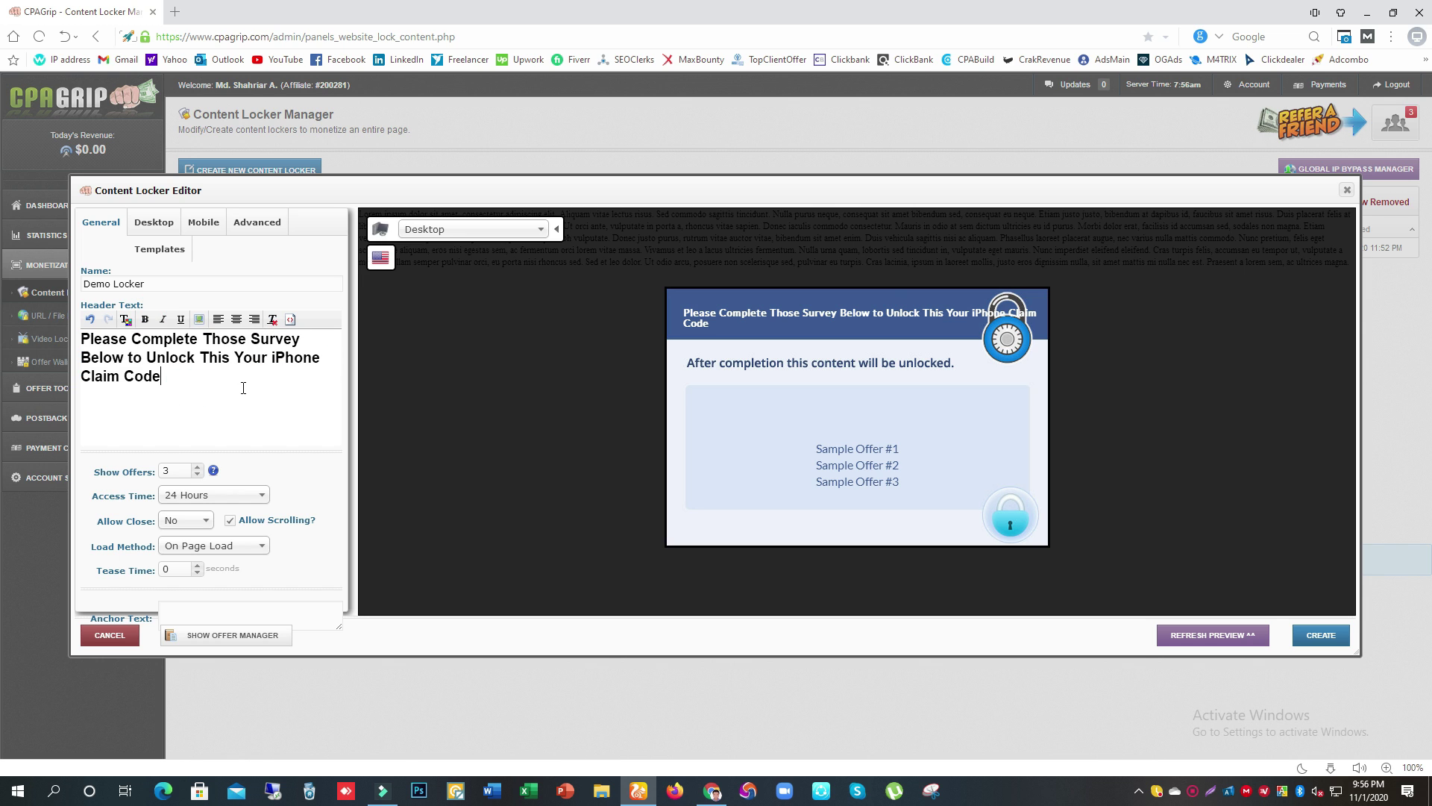
# Copy the whole header text and try several font colours on it from the colour palette.
pyautogui.moveTo(161, 377); pyautogui.dragTo(82, 331)
pyautogui.hotkey('ctrl', 'c')
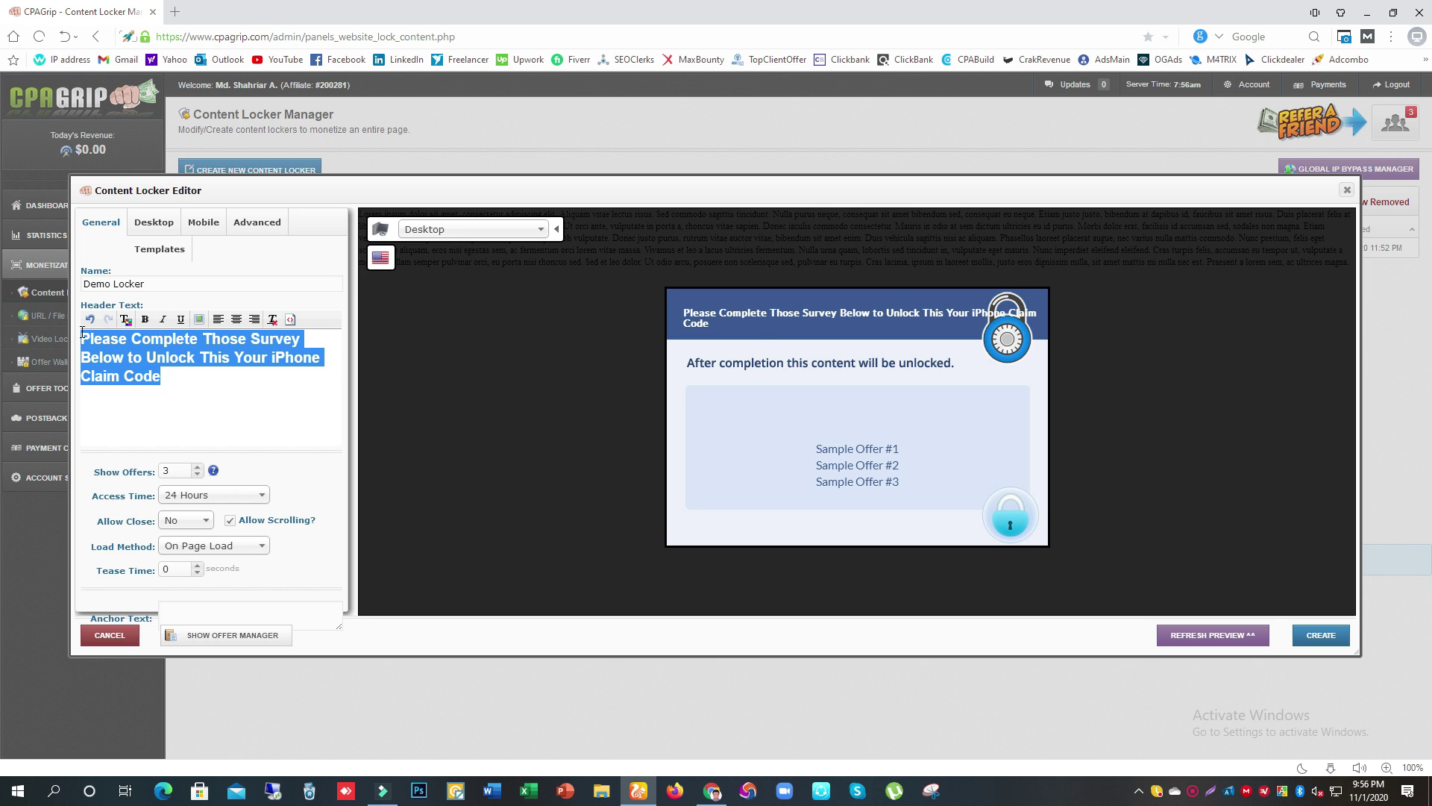
pyautogui.click(126, 320)
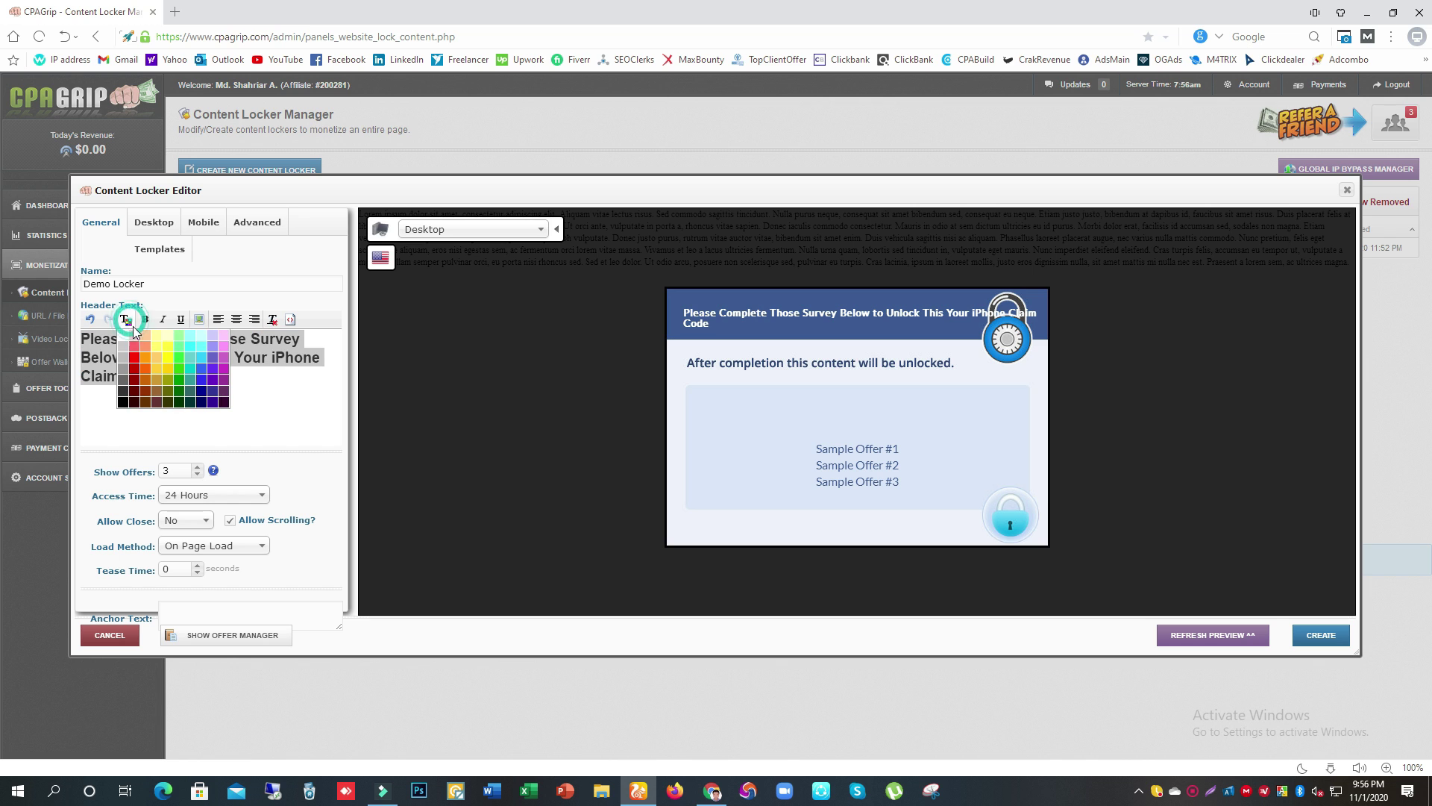
pyautogui.click(153, 371)
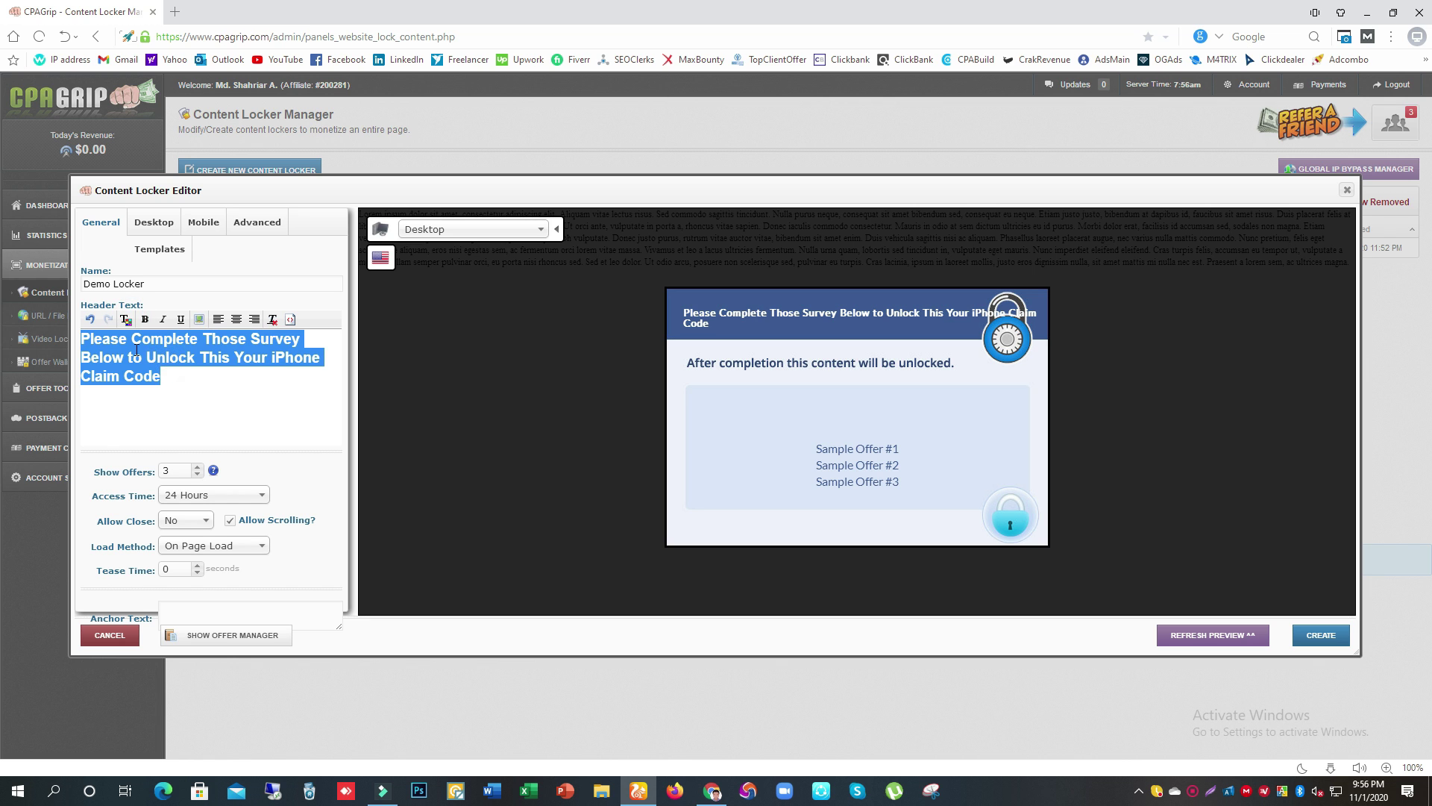
pyautogui.click(129, 322)
pyautogui.click(170, 353)
pyautogui.click(129, 323)
pyautogui.click(126, 396)
pyautogui.click(126, 321)
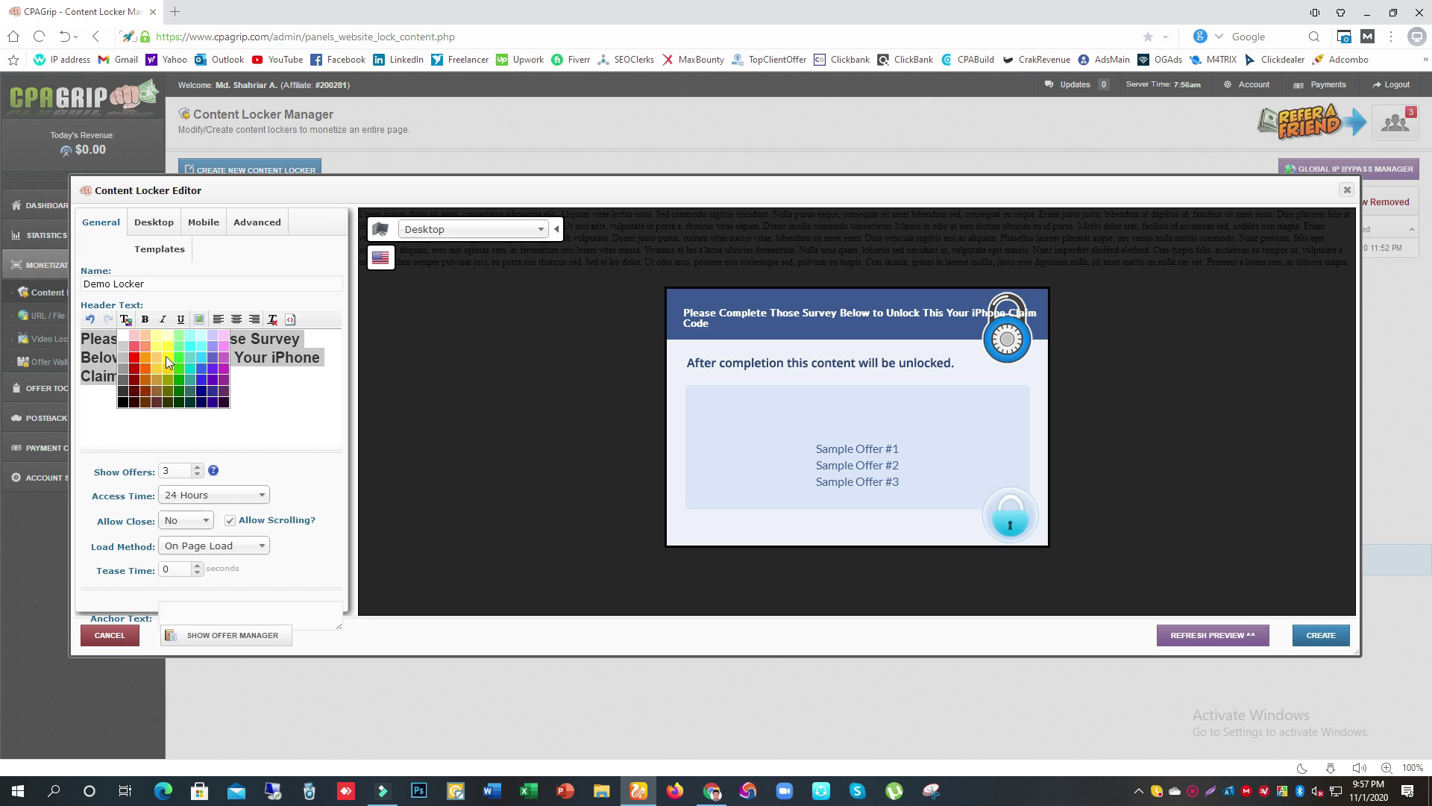
pyautogui.click(120, 341)
# Clear the header text and try inserting an image by URL in its place, leaving the URL prompt without submitting.
pyautogui.press('Delete')
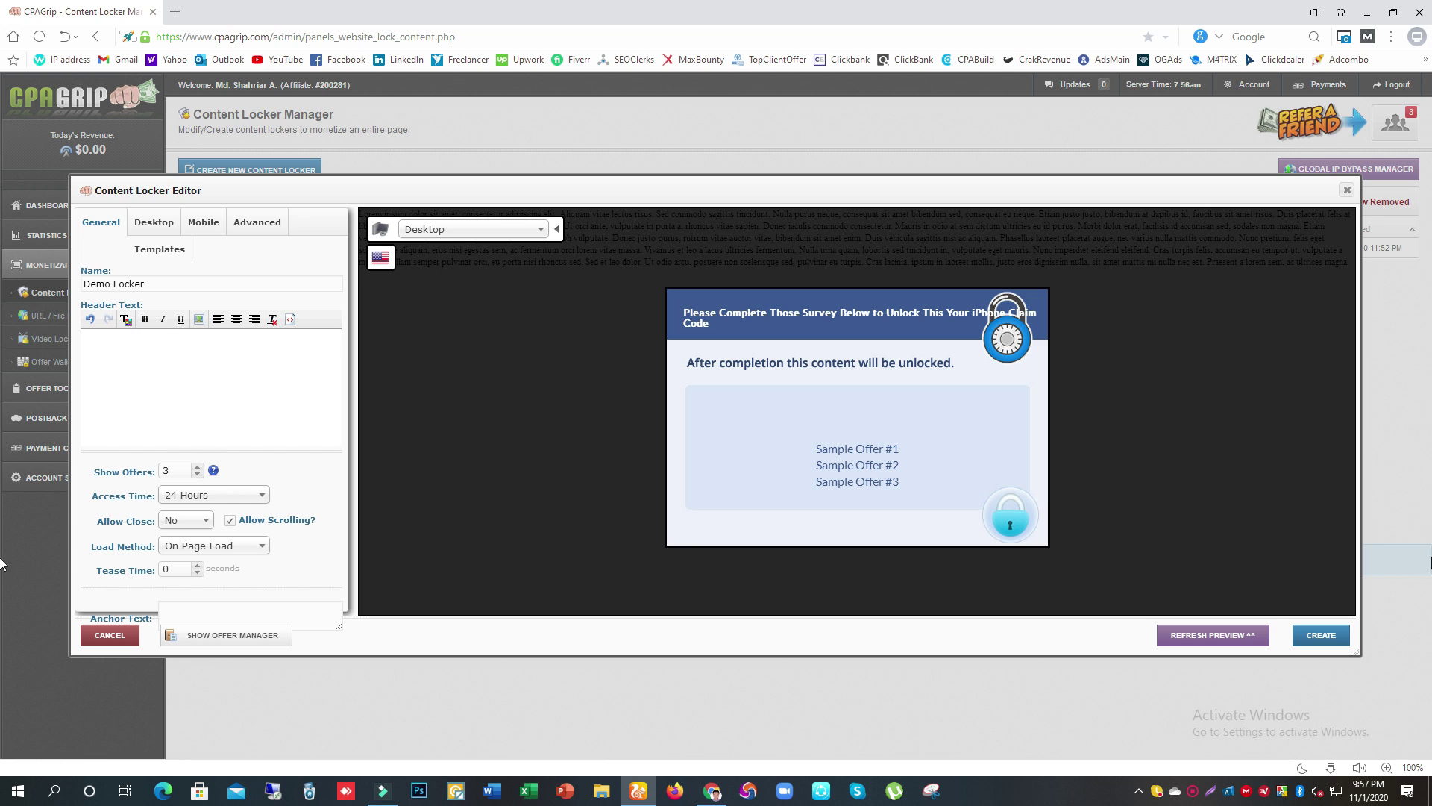
pyautogui.click(200, 319)
pyautogui.click(233, 359)
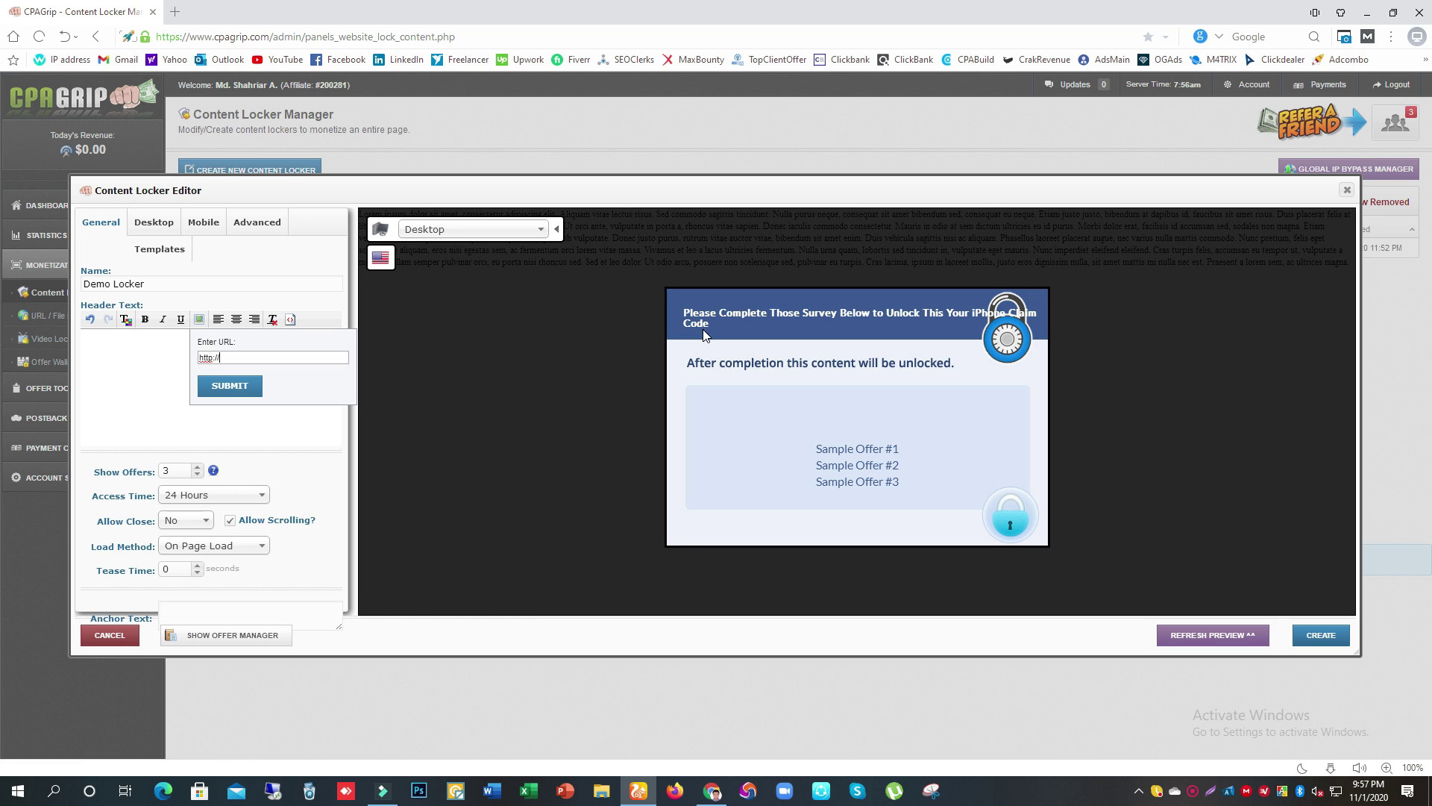
pyautogui.click(224, 358)
pyautogui.click(171, 380)
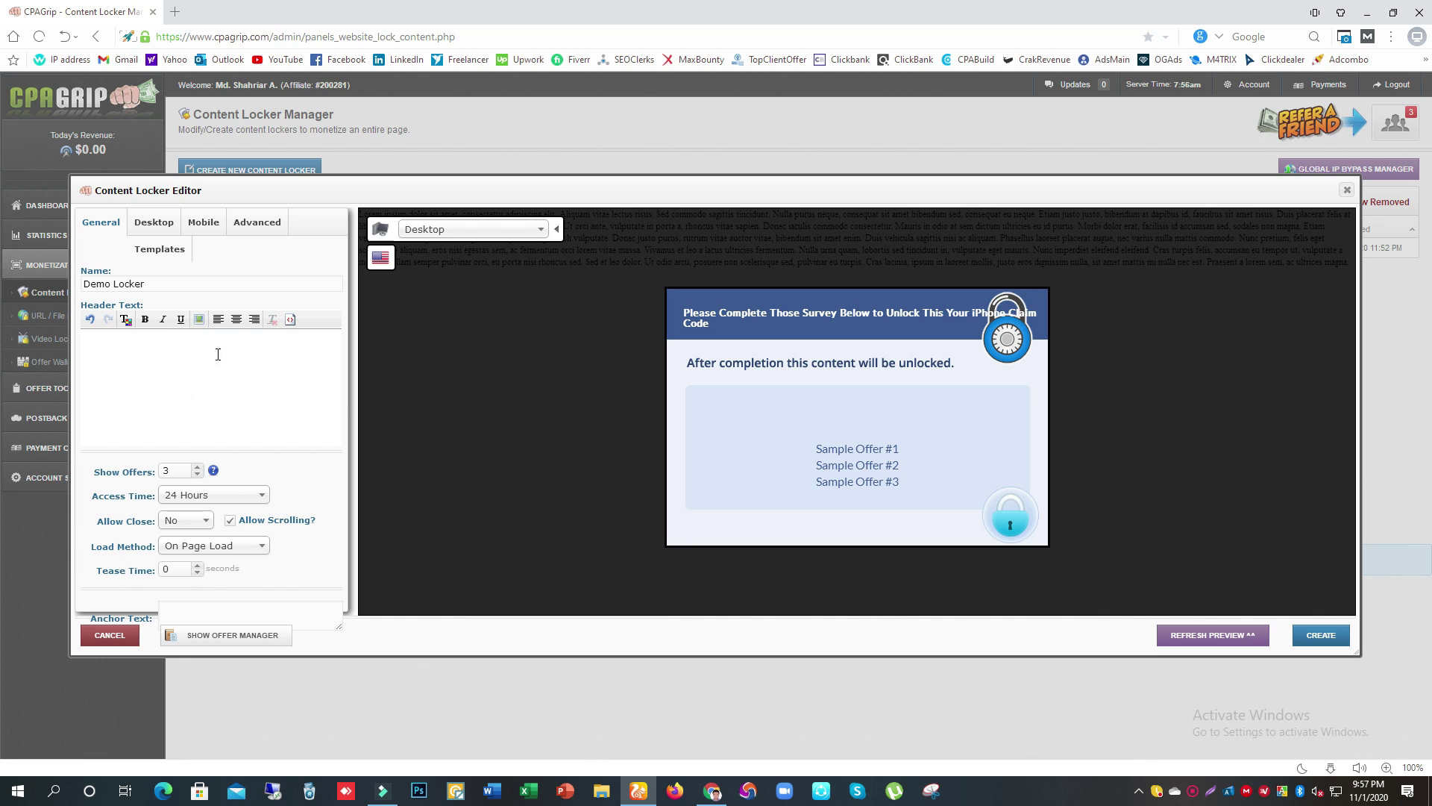
# Paste the copied text "Please Complete Those Survey Below to Unlock This Your iPhone Claim Code" back into the header.
pyautogui.click(132, 343)
pyautogui.hotkey('ctrl', 'v')
pyautogui.click(176, 377)
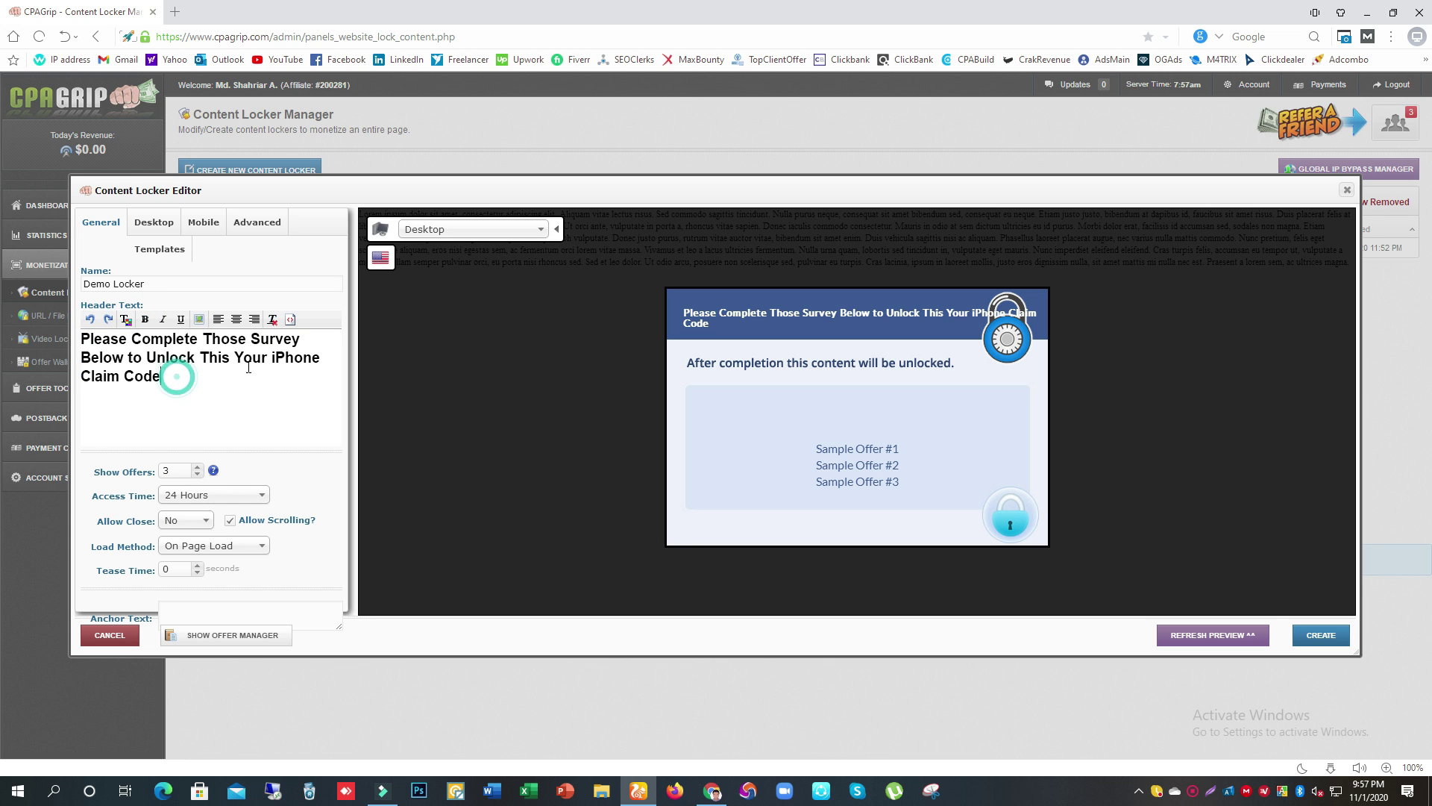
# Try the header text centred and right-aligned, ending with left alignment.
pyautogui.click(237, 318)
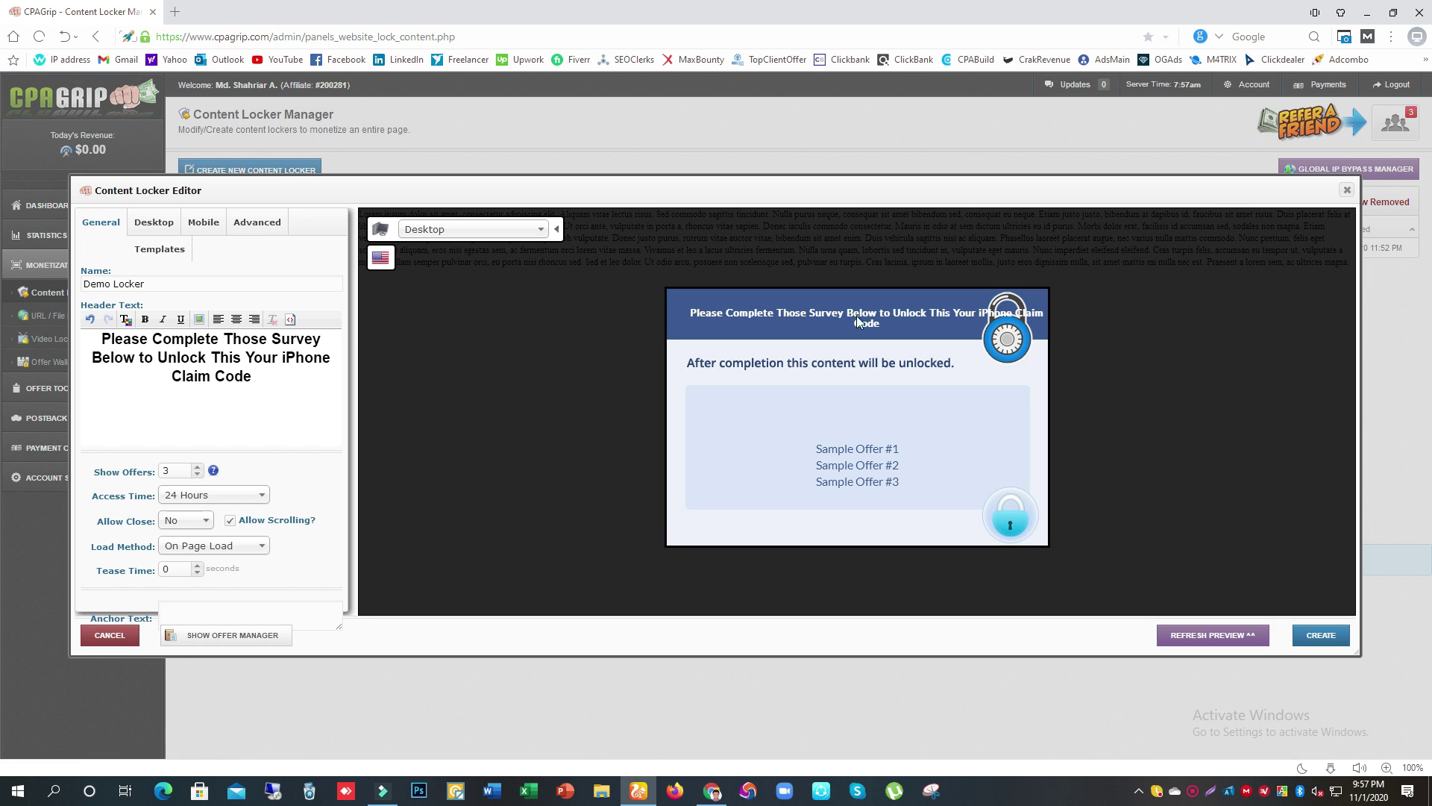
pyautogui.click(219, 319)
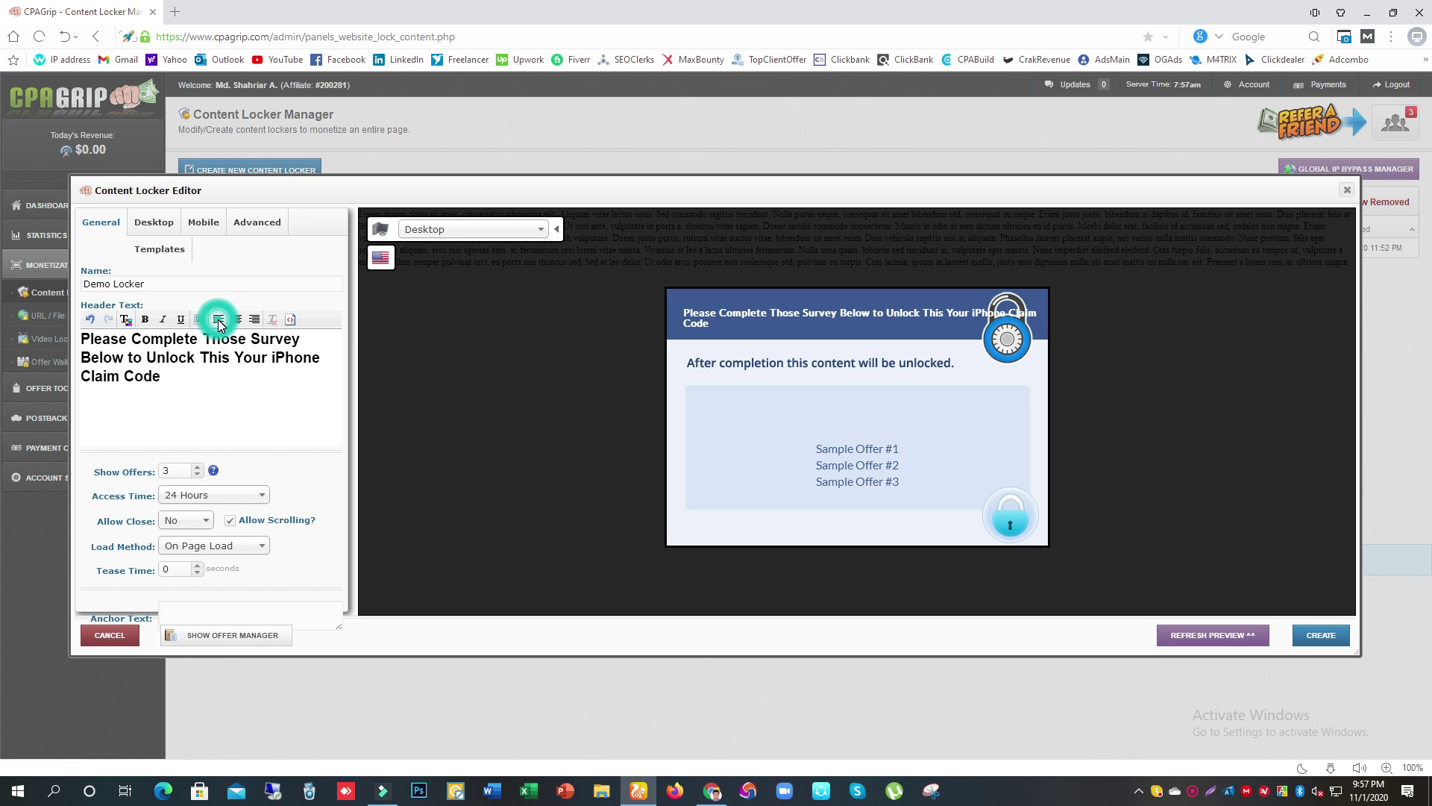
pyautogui.click(254, 319)
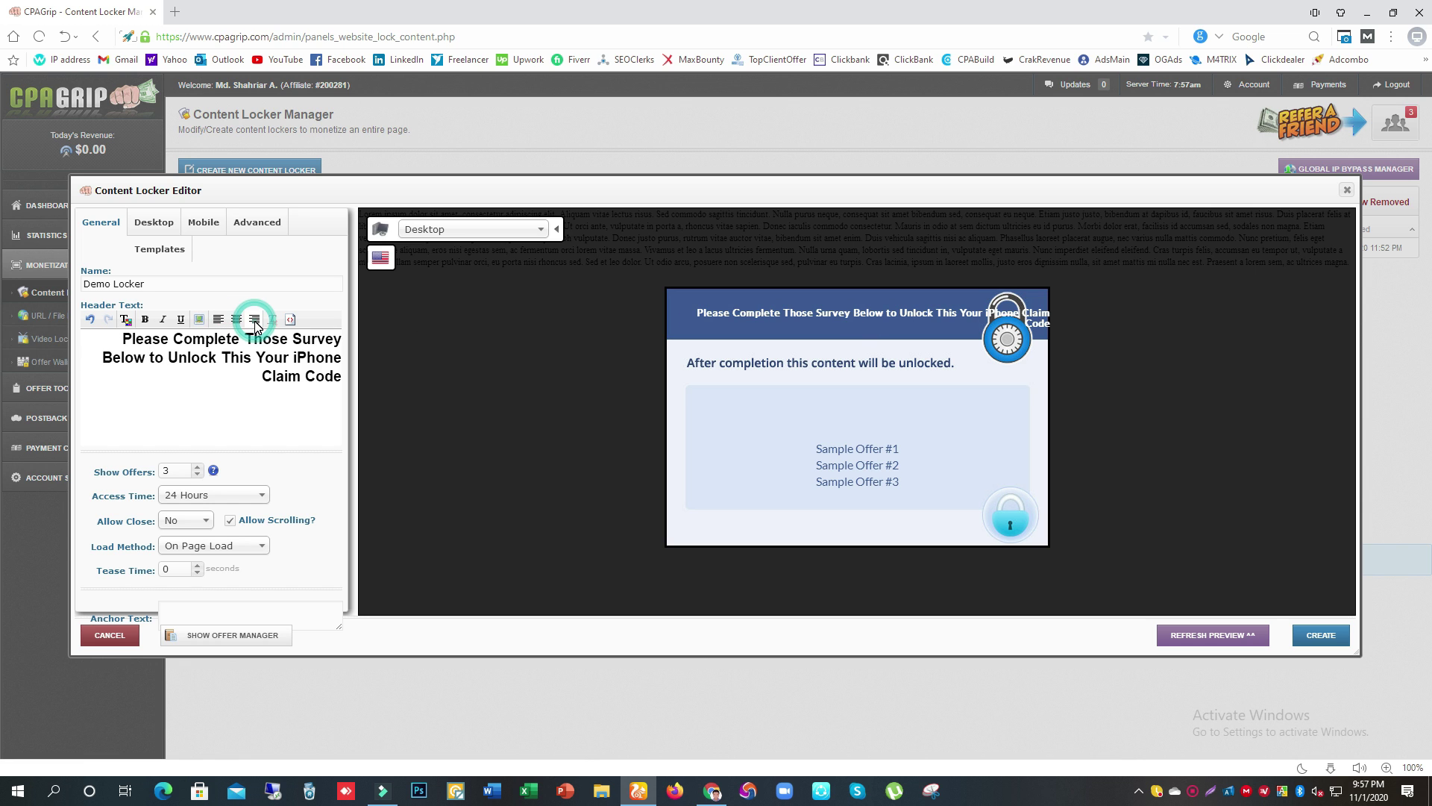
pyautogui.click(217, 319)
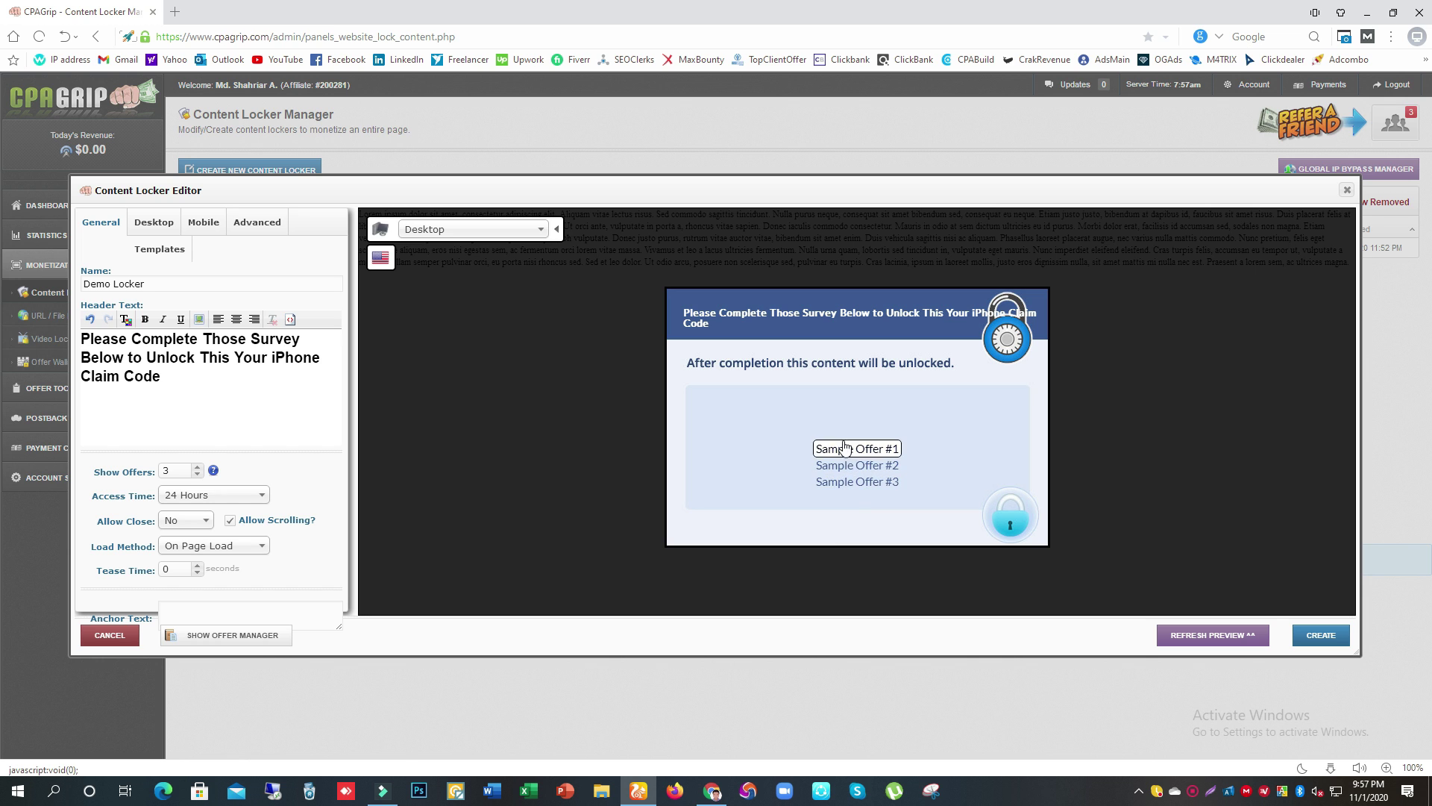
# Try raising the number of offers shown in the locker to 10.
pyautogui.click(197, 474)
pyautogui.click(197, 474)
pyautogui.click(196, 467)
pyautogui.click(196, 467)
pyautogui.click(197, 467)
pyautogui.click(196, 466)
pyautogui.click(196, 467)
pyautogui.click(195, 465)
pyautogui.click(195, 466)
pyautogui.click(196, 465)
pyautogui.click(196, 466)
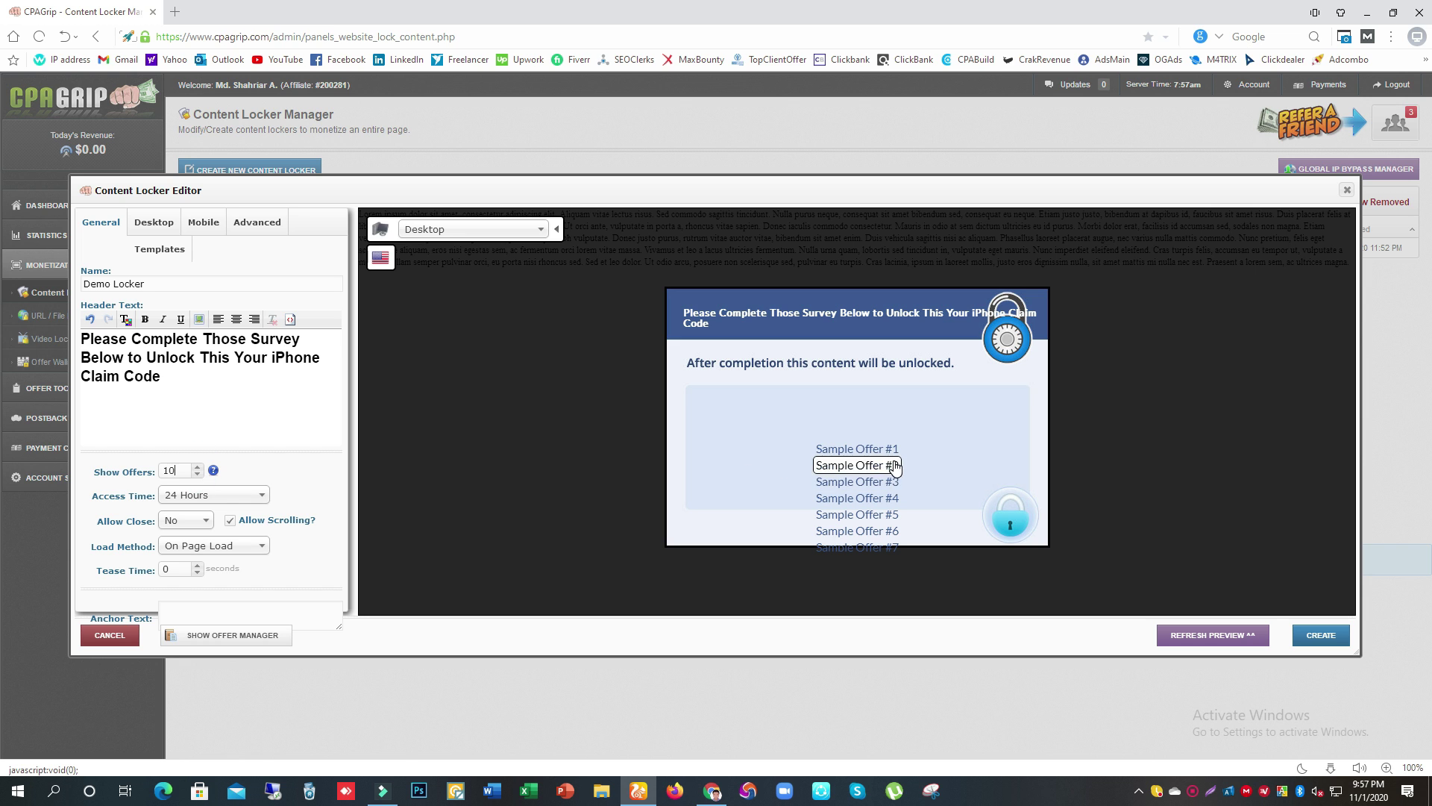
# Set the number of offers shown in the locker to 4.
pyautogui.click(197, 474)
pyautogui.click(197, 474)
pyautogui.click(197, 474)
pyautogui.click(197, 474)
pyautogui.click(196, 473)
pyautogui.click(197, 475)
pyautogui.click(197, 475)
pyautogui.click(197, 466)
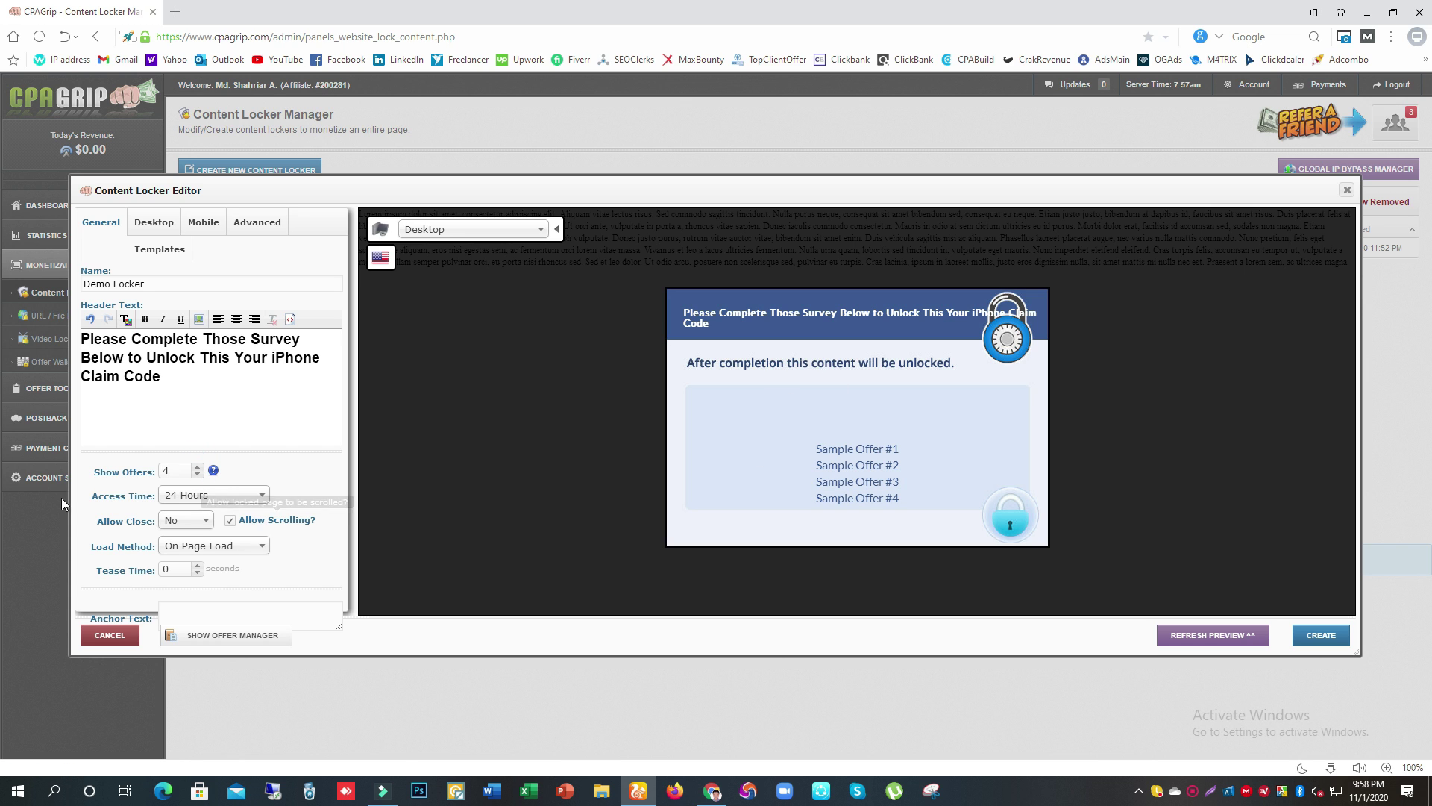
# Set the locker's access time to Forever and choose No for allowing visitors to close it.
pyautogui.click(263, 496)
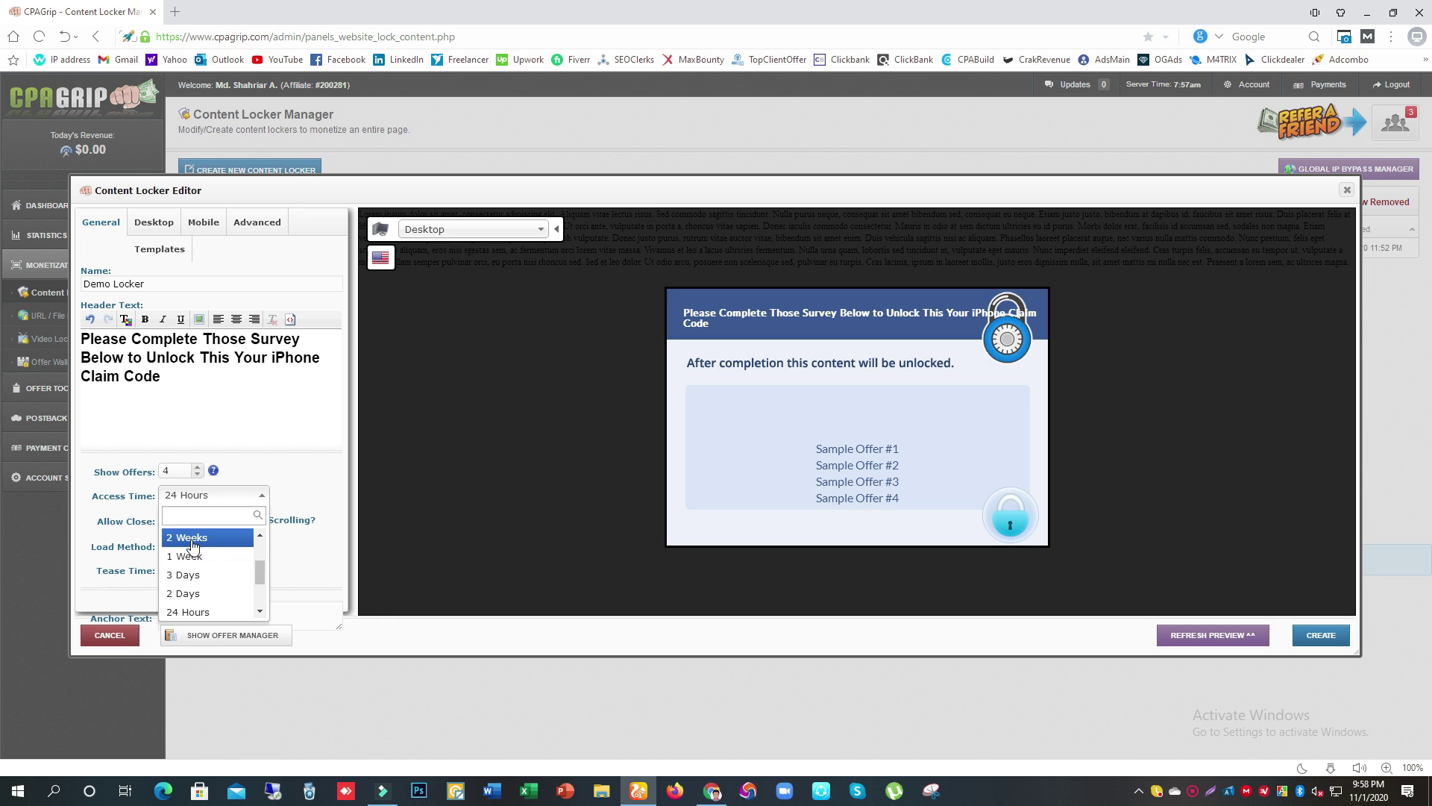
pyautogui.scroll(-3, 202, 579)
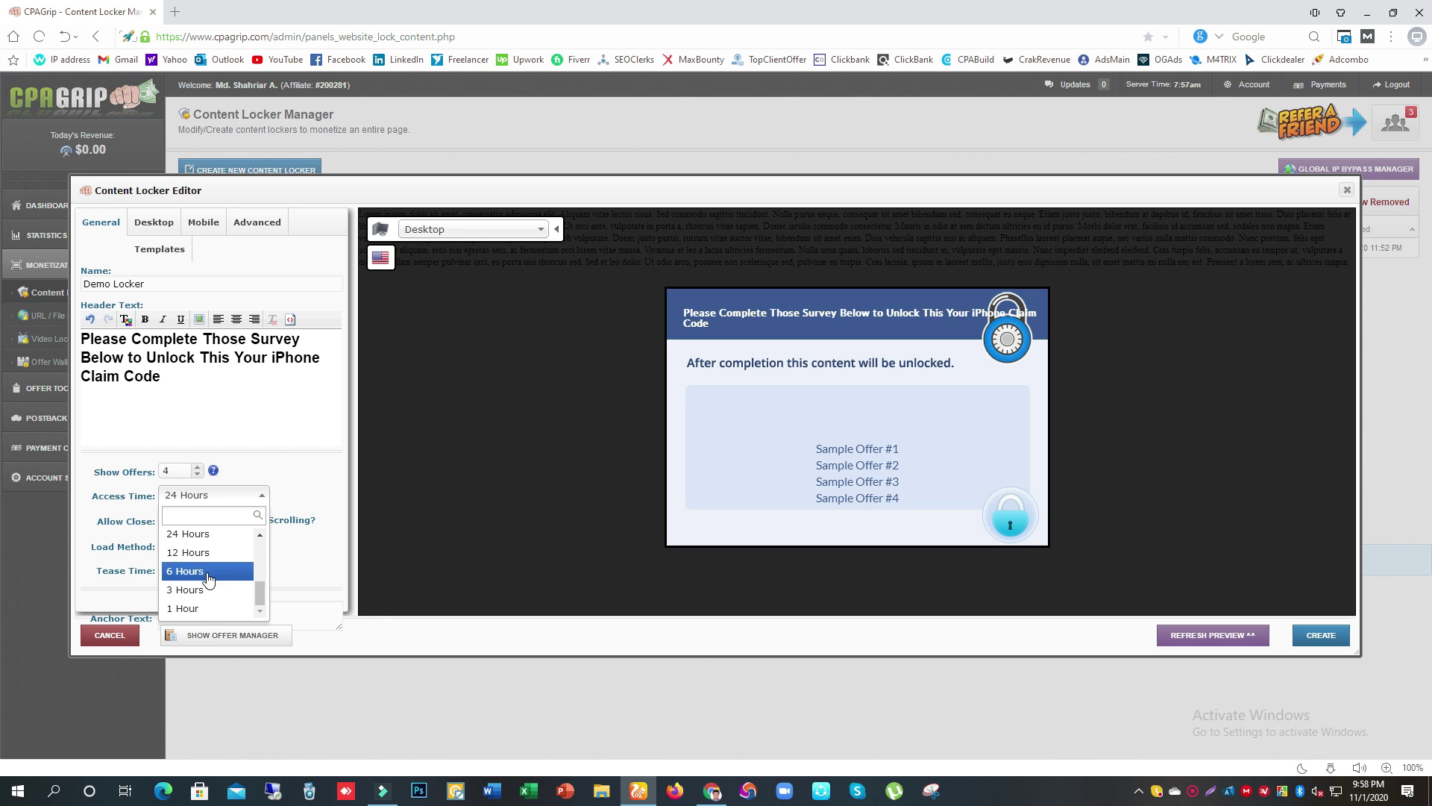
pyautogui.scroll(3, 192, 589)
pyautogui.scroll(2, 190, 571)
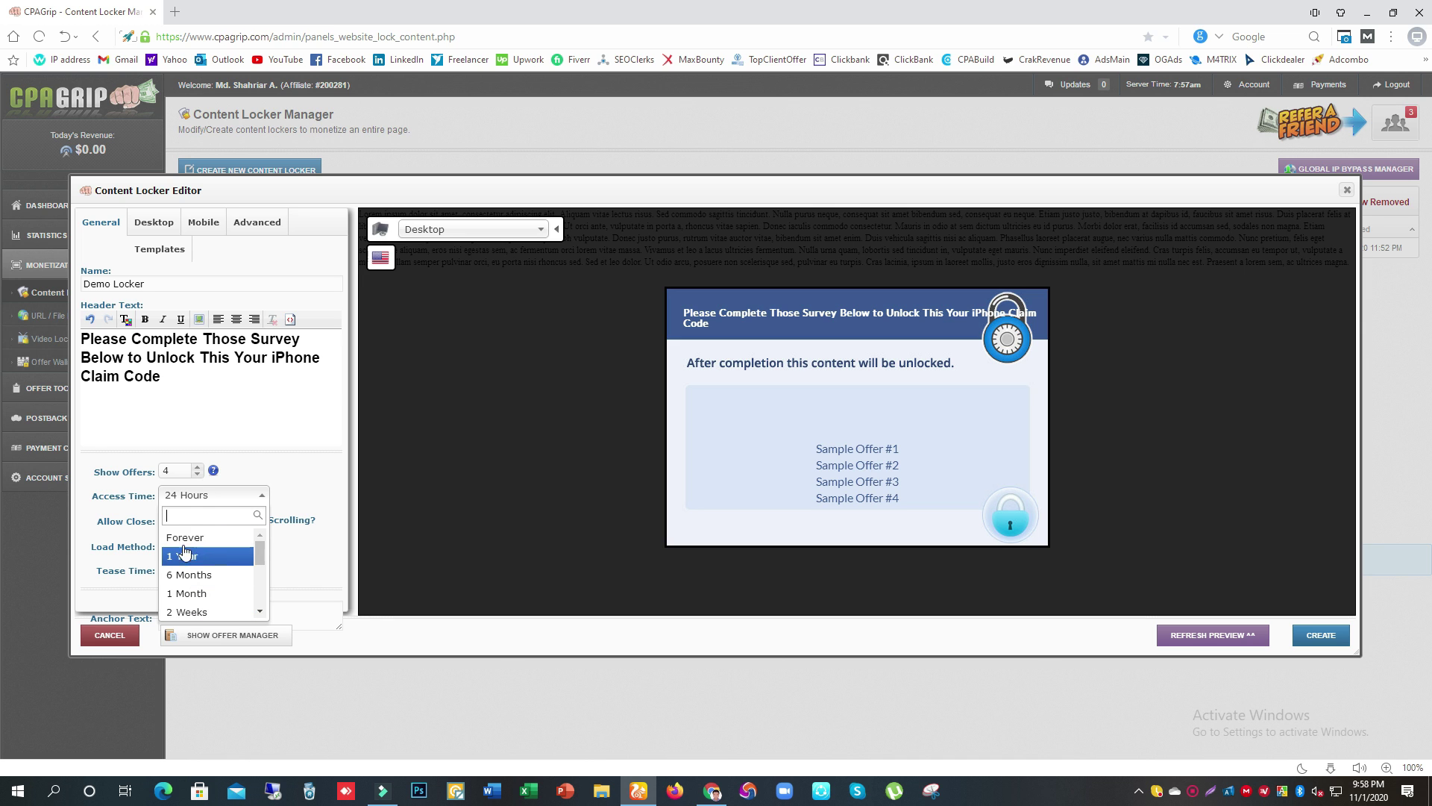
pyautogui.click(187, 537)
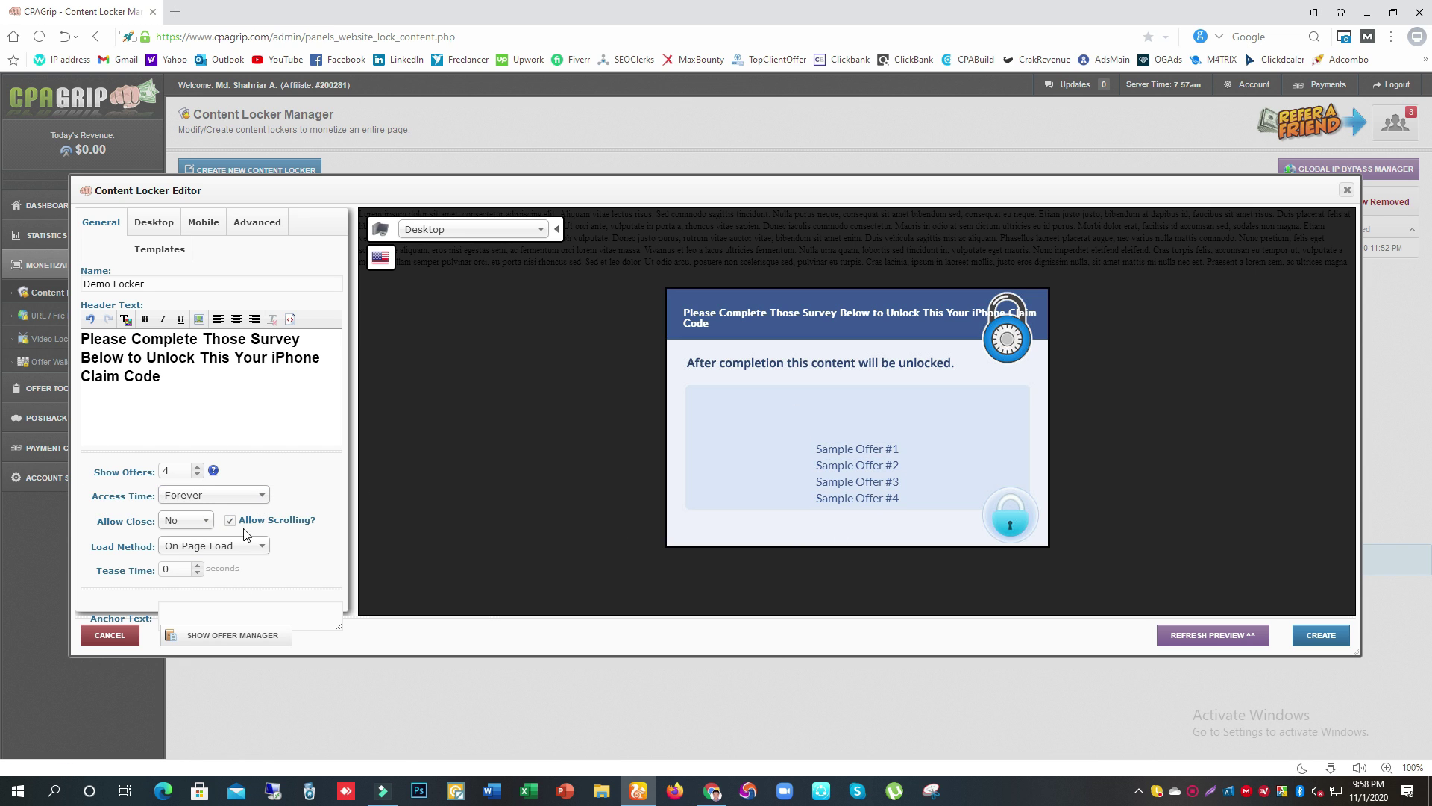
pyautogui.click(203, 522)
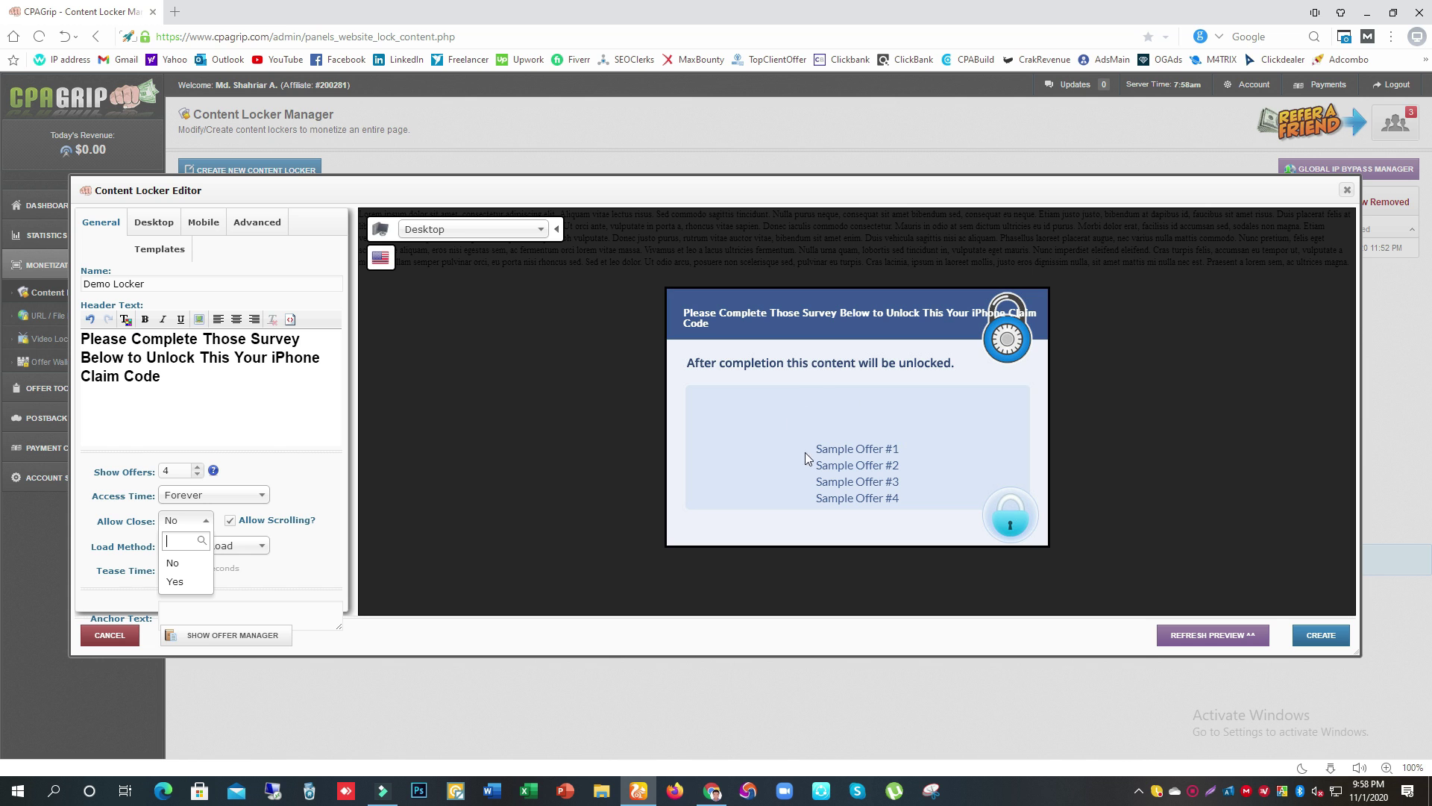
pyautogui.click(175, 563)
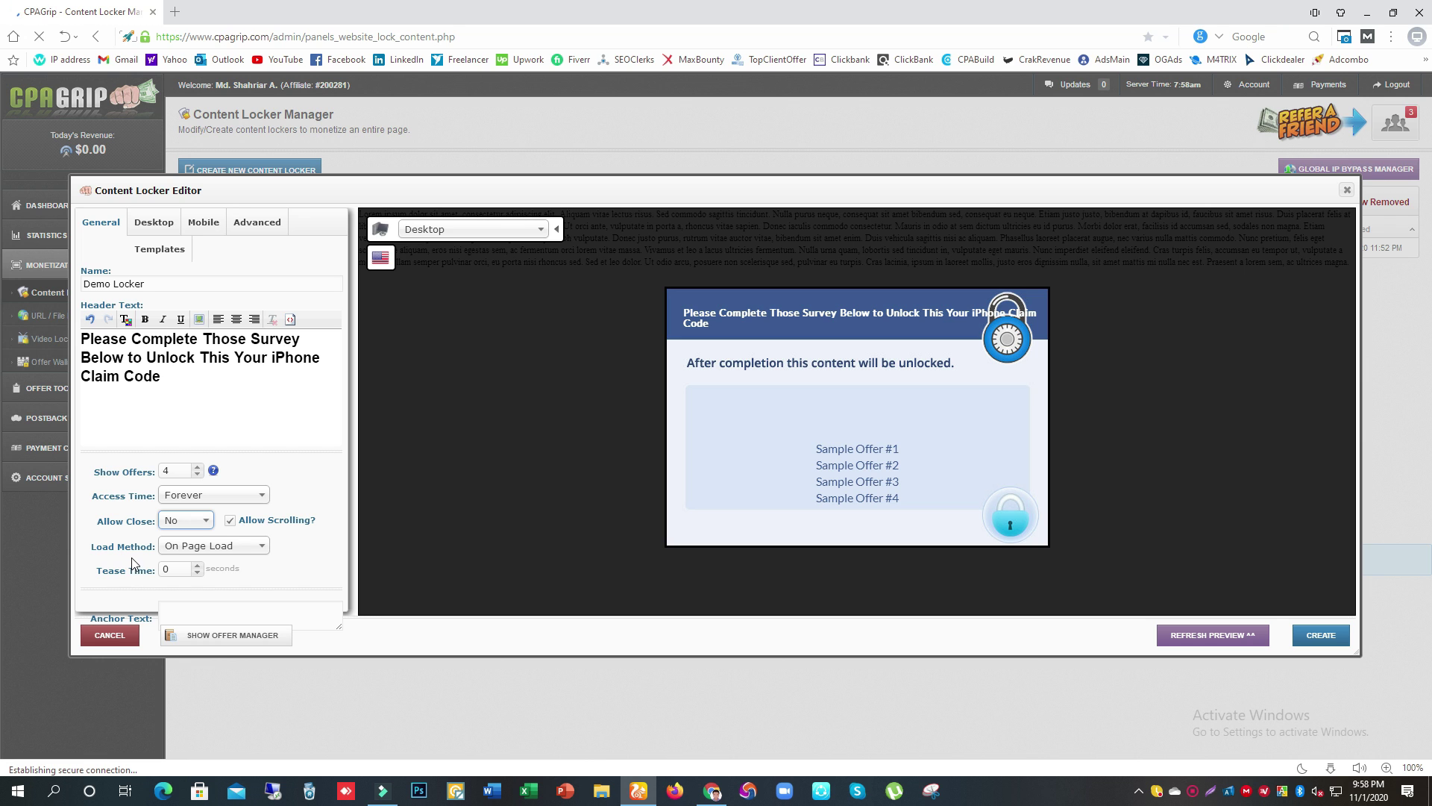
# Set the locker's load method to On Click.
pyautogui.click(191, 546)
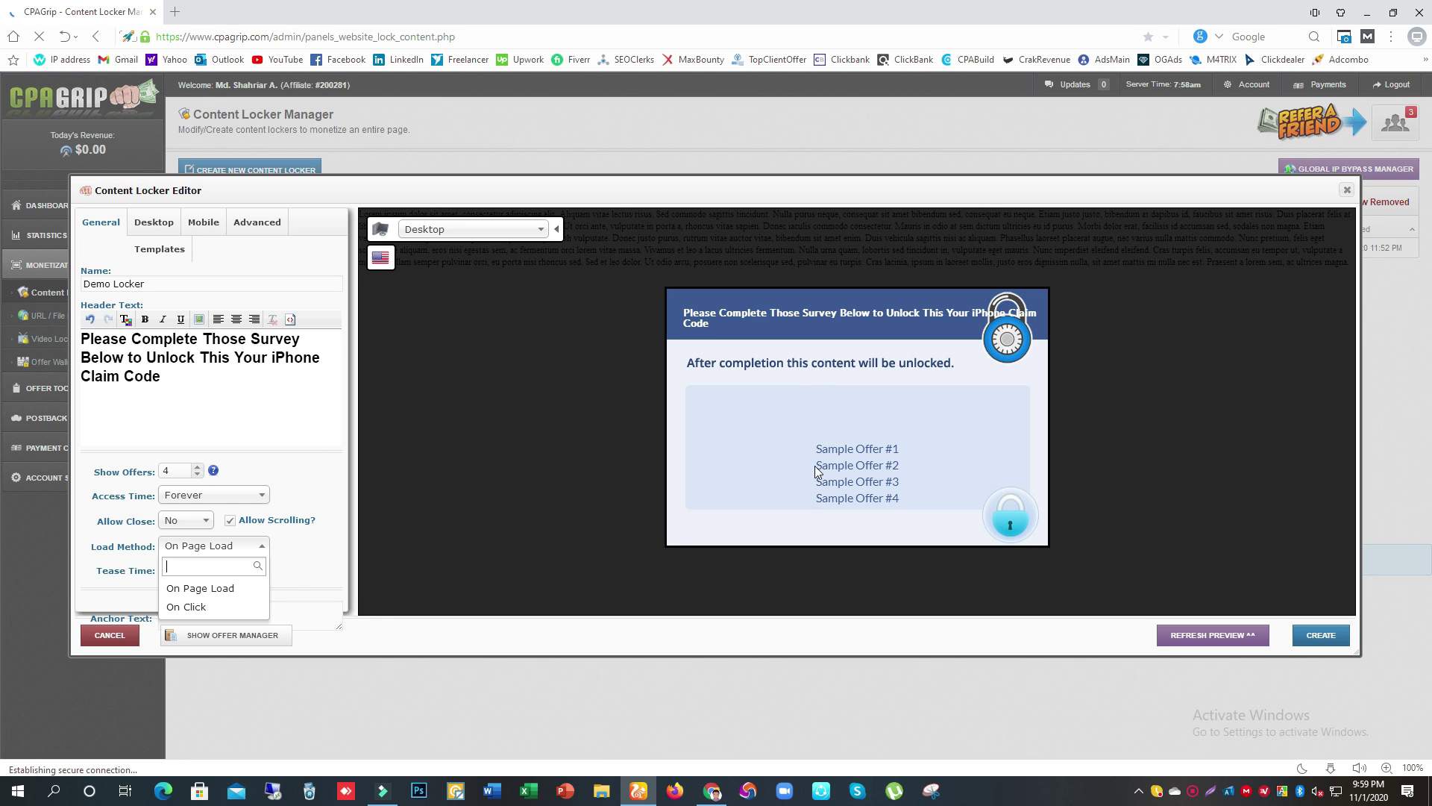
pyautogui.click(193, 587)
pyautogui.click(229, 552)
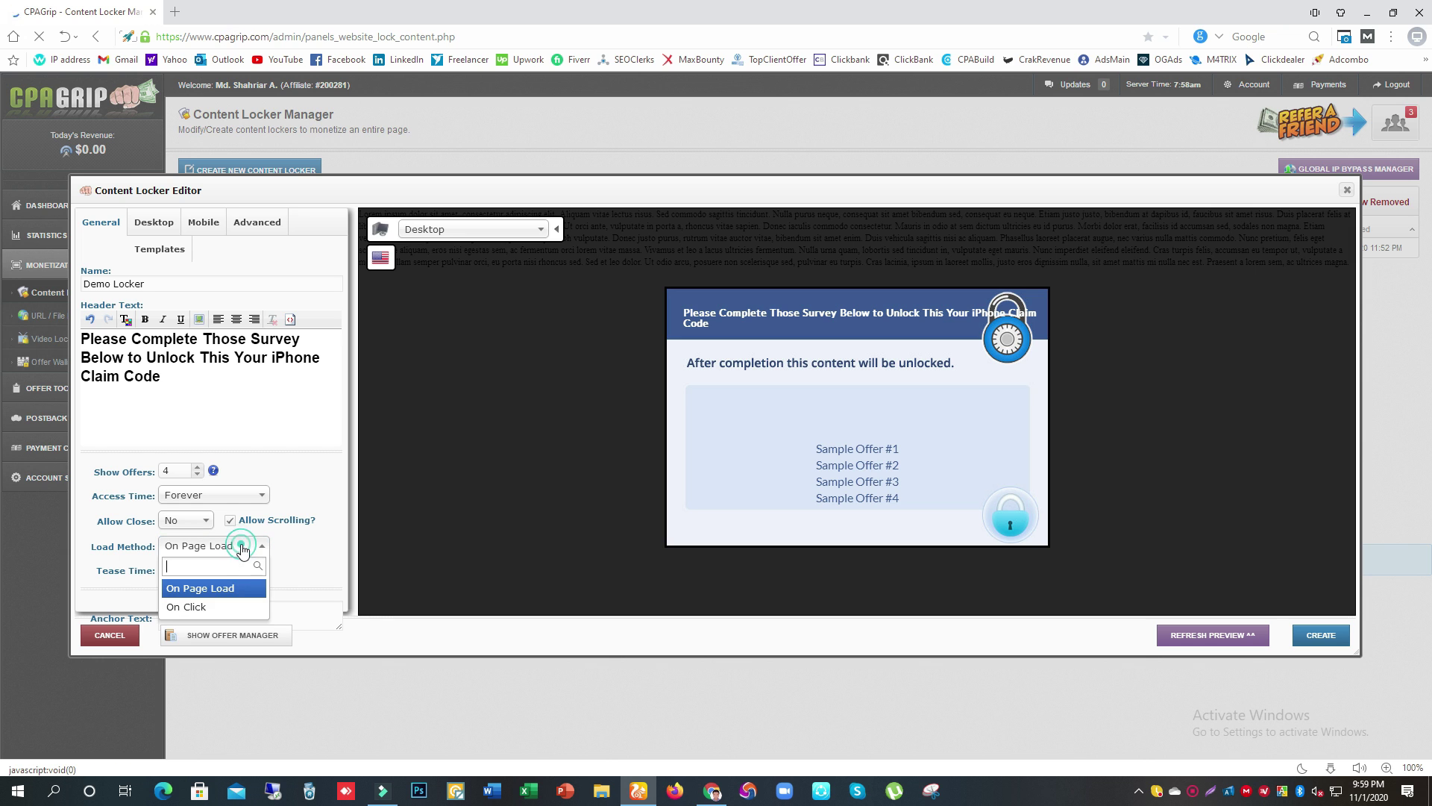
pyautogui.click(174, 608)
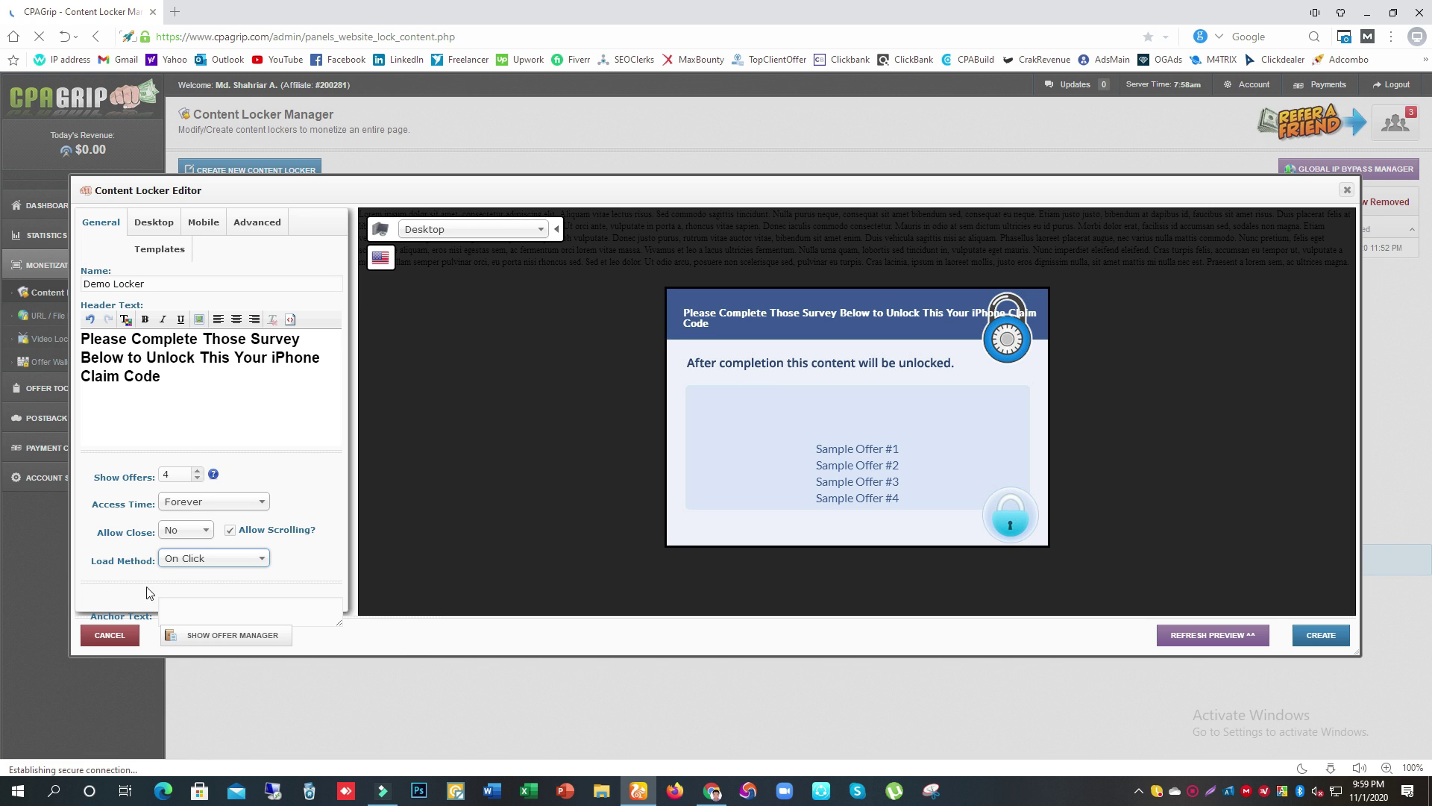
pyautogui.click(76, 568)
pyautogui.click(198, 561)
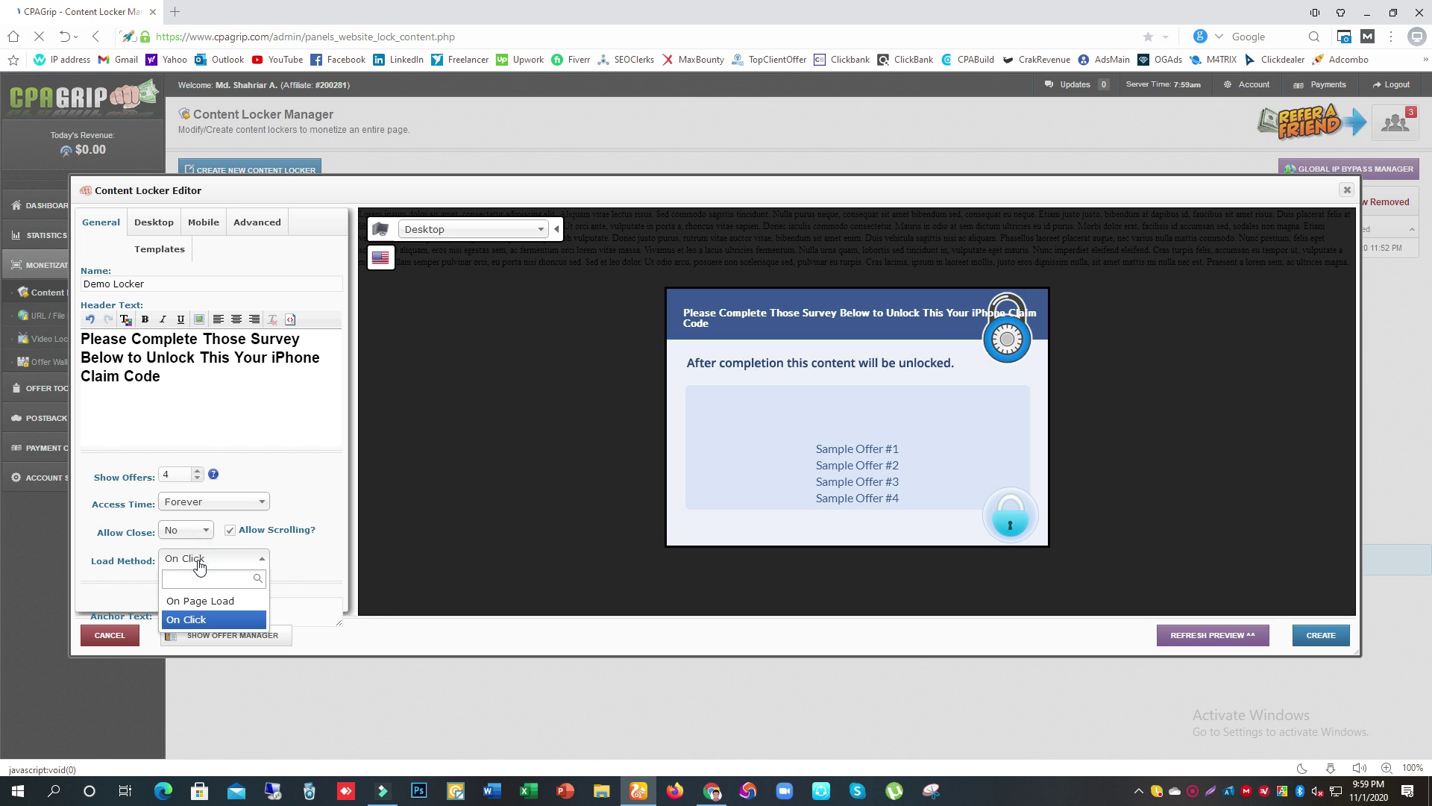
pyautogui.click(198, 561)
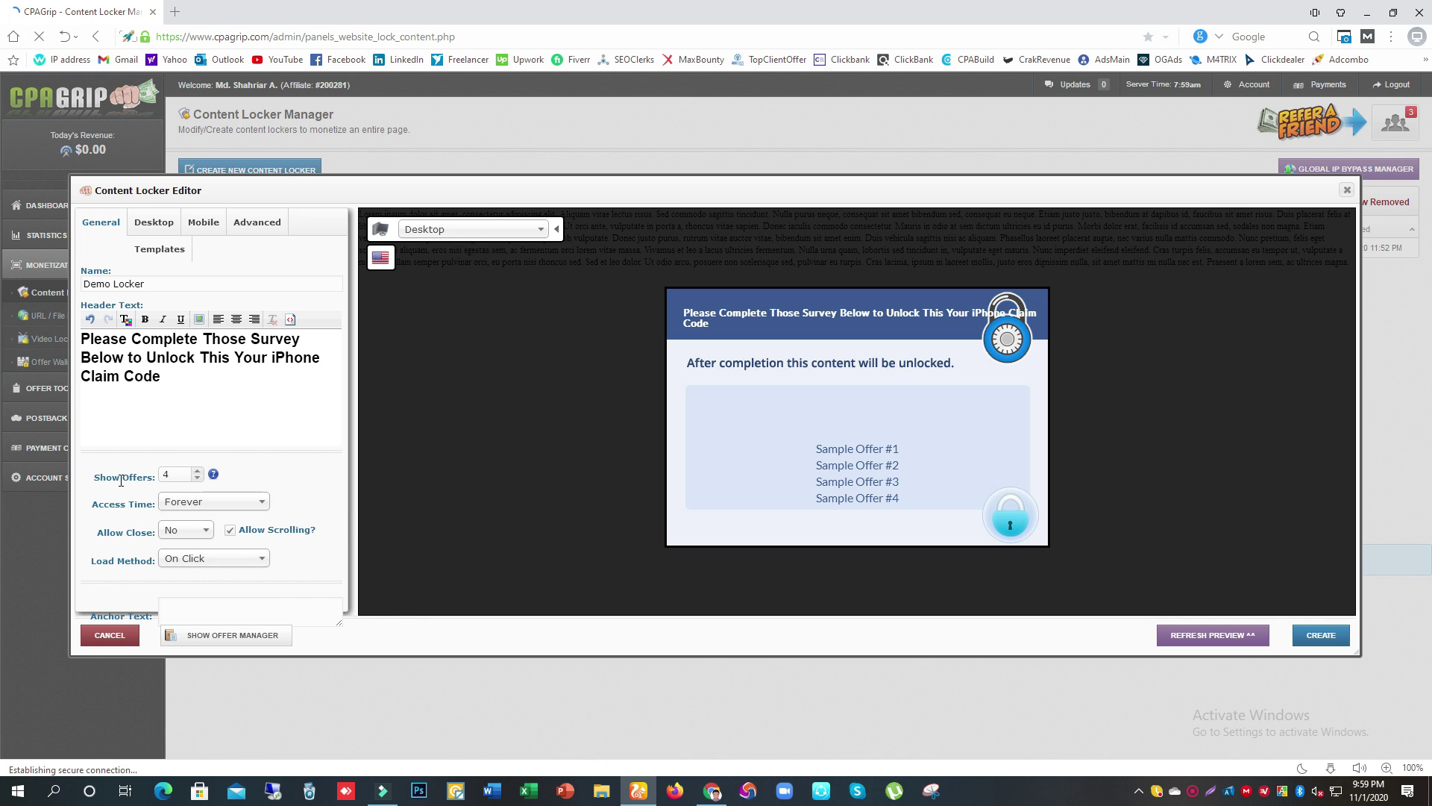
# Try the locker with 3 offers shown and return the number to 4.
pyautogui.click(198, 478)
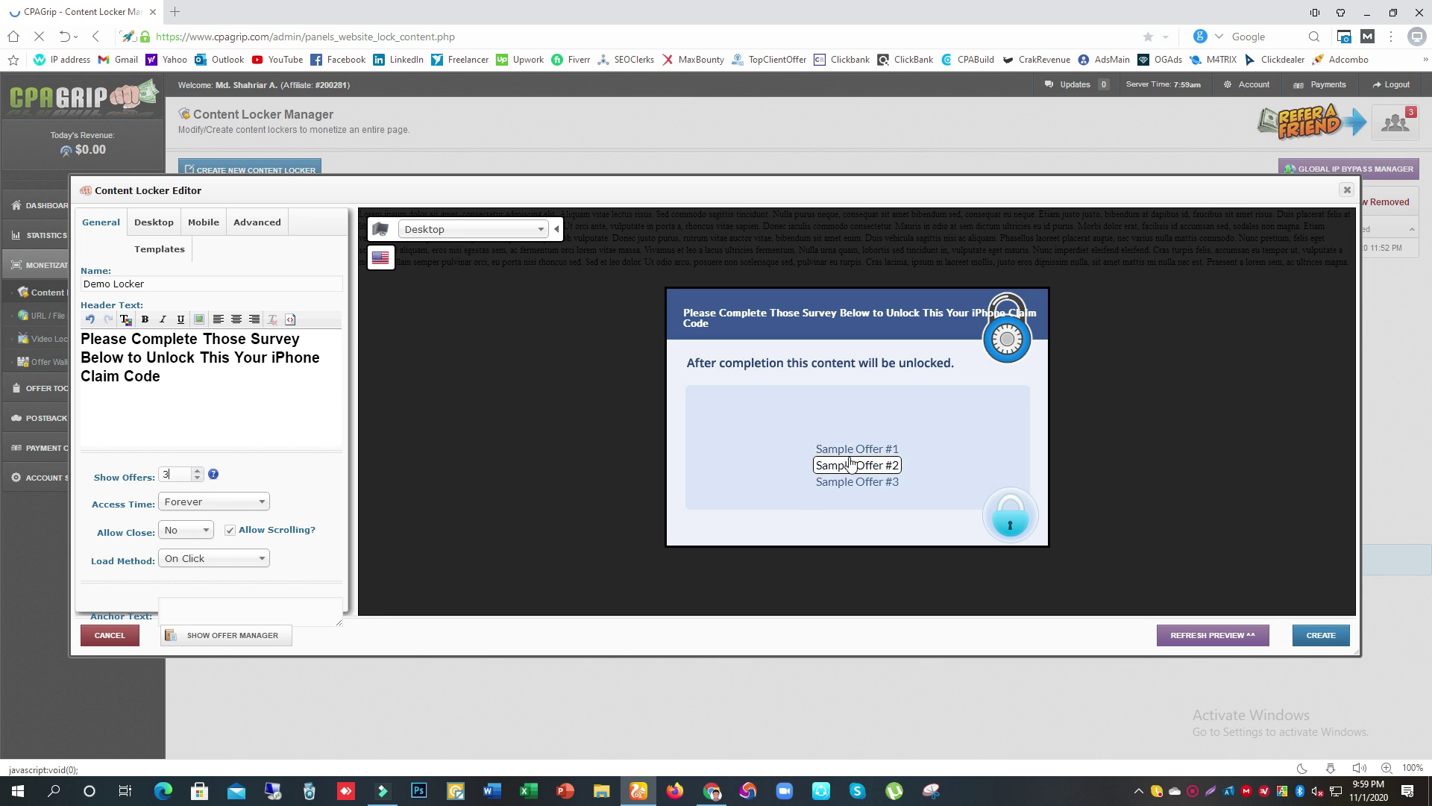
pyautogui.click(198, 472)
pyautogui.click(82, 514)
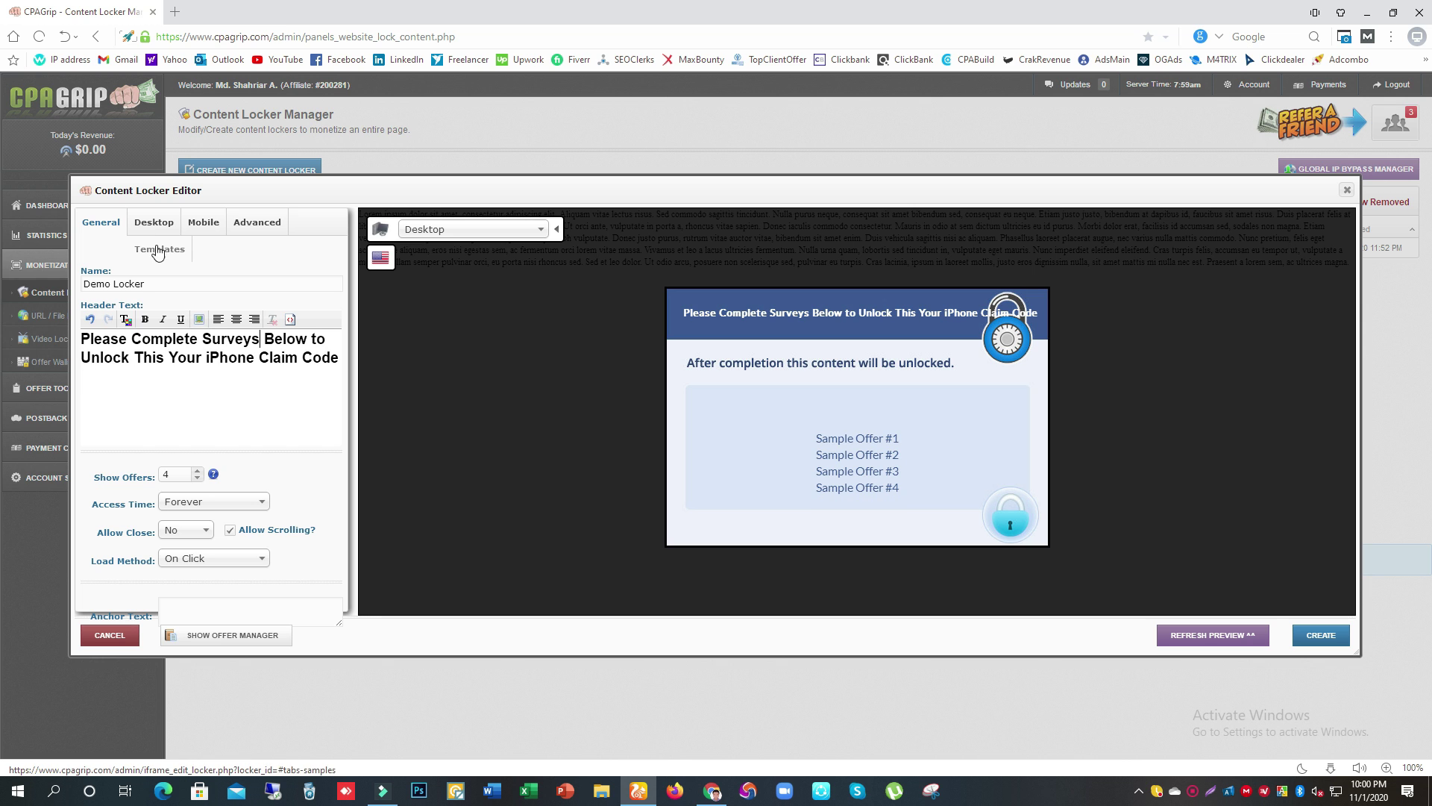
# In the desktop settings, try the Rounded widget style and visible borders, returning to Simple with borders hidden.
pyautogui.click(140, 221)
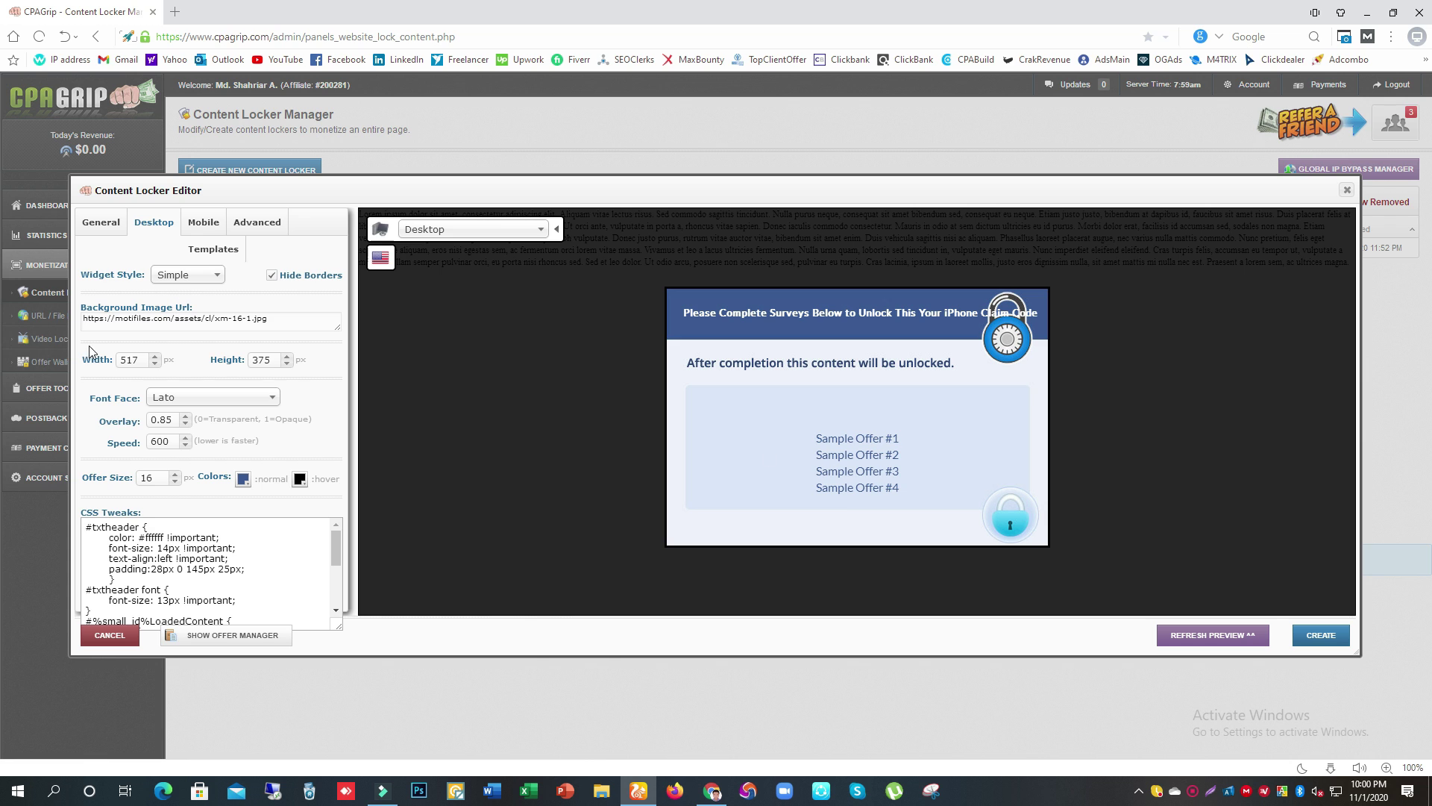
pyautogui.click(184, 275)
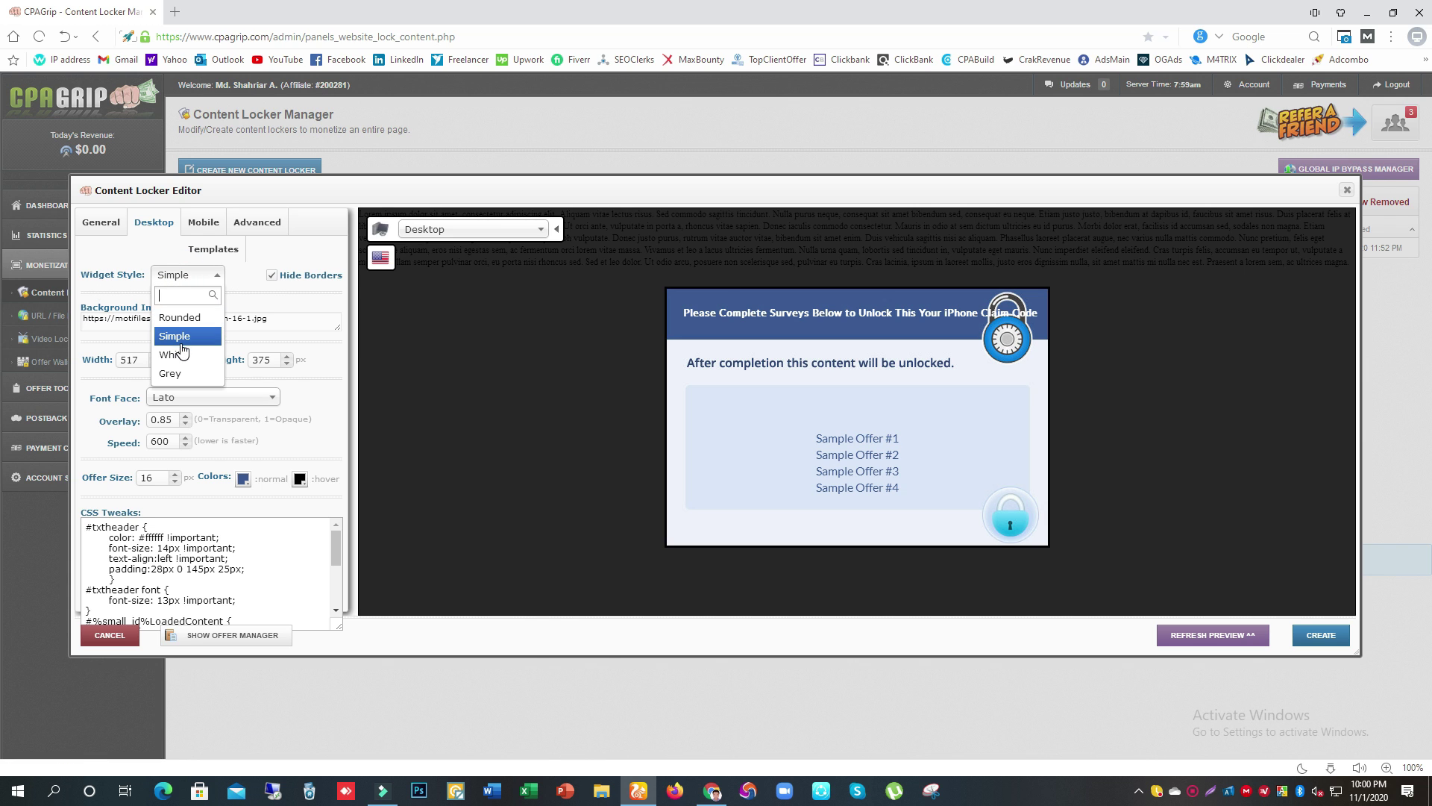
pyautogui.click(180, 317)
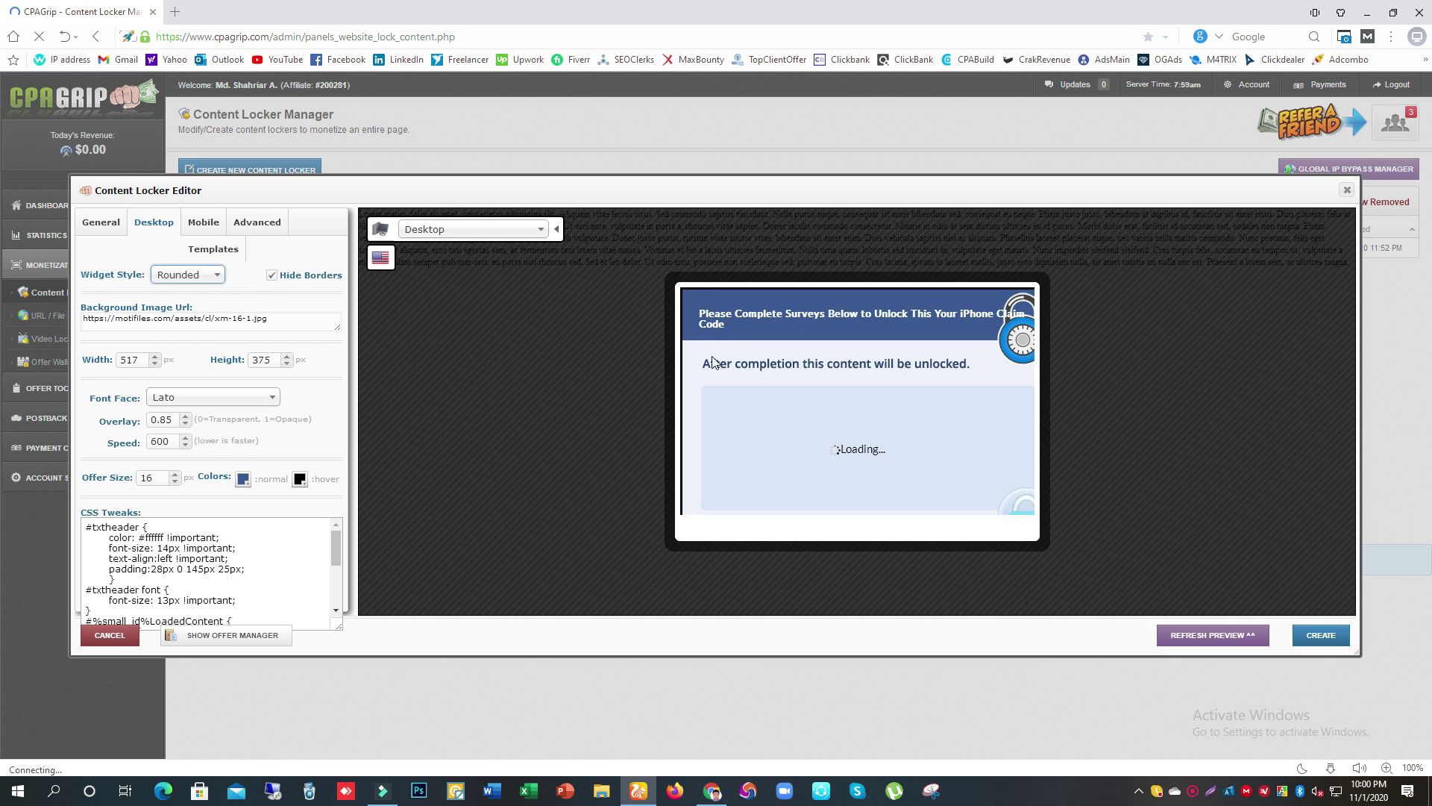
pyautogui.click(186, 275)
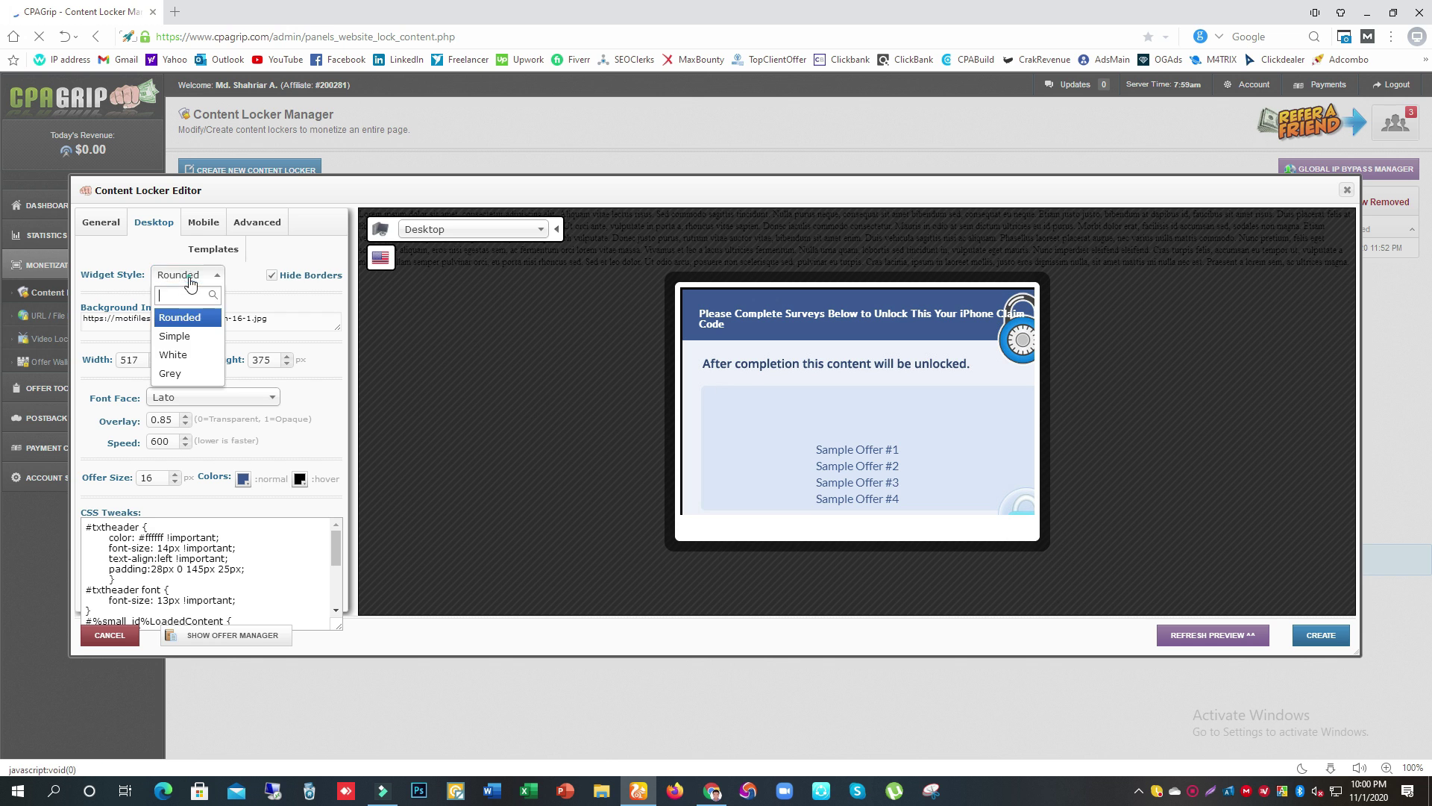
pyautogui.click(183, 336)
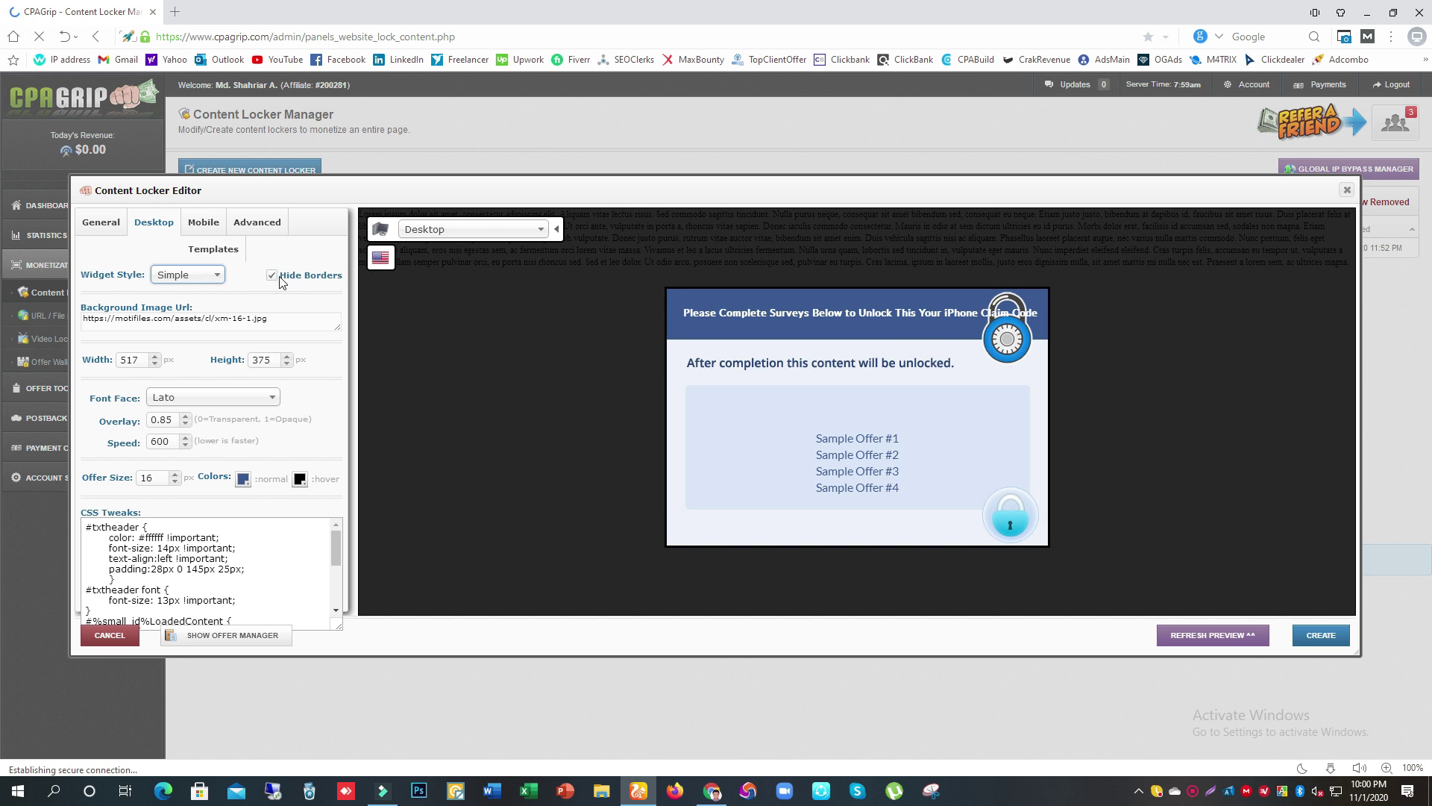
pyautogui.click(272, 276)
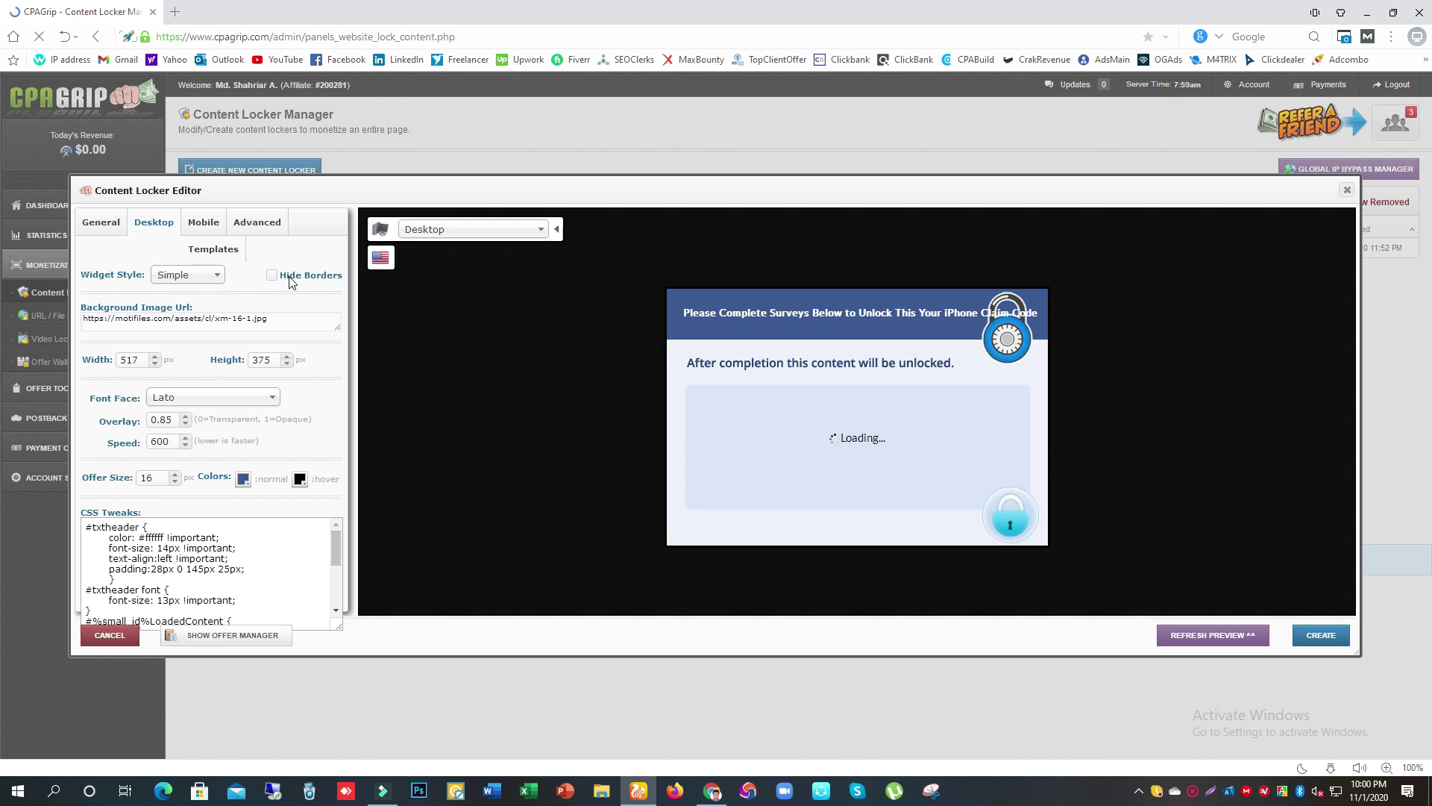
pyautogui.click(273, 276)
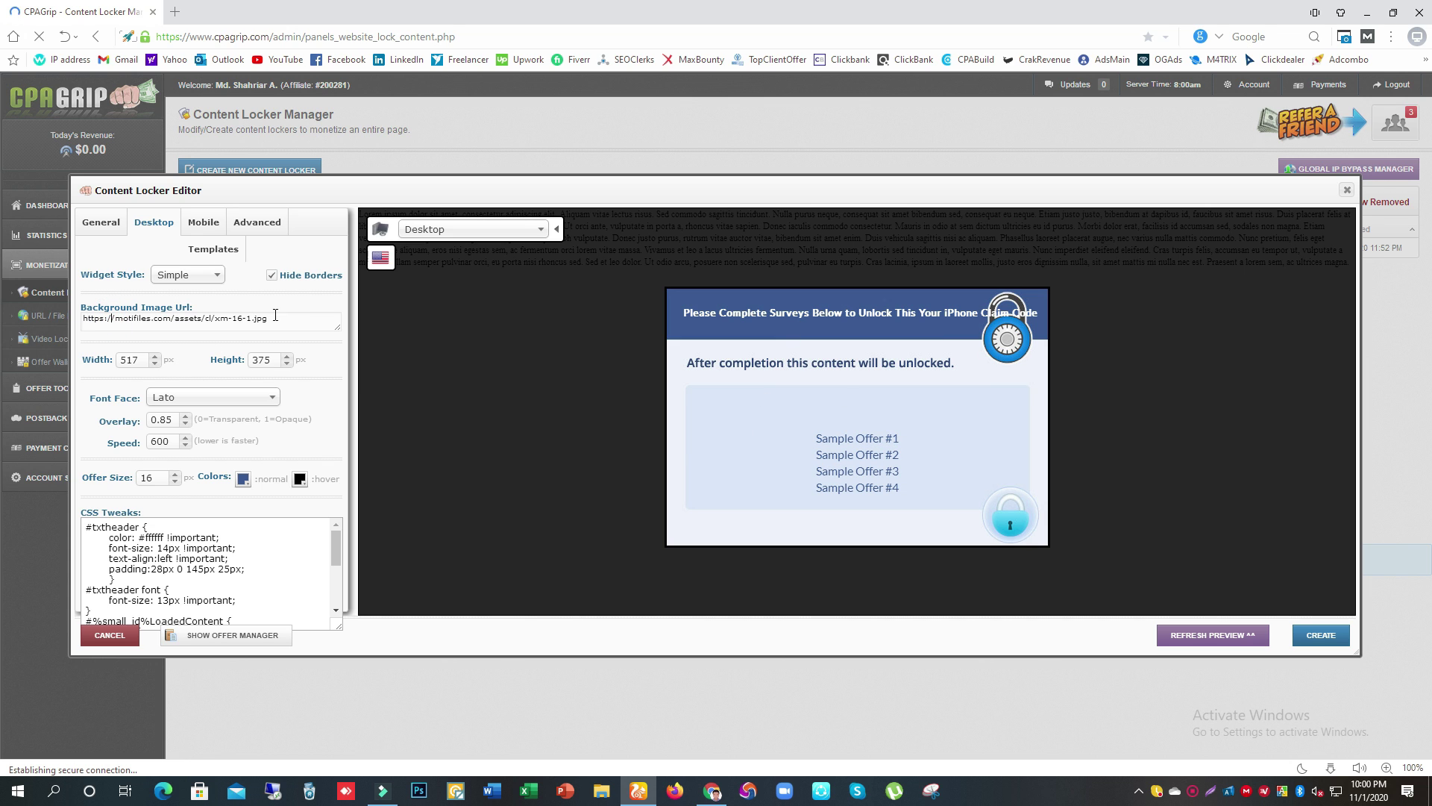
pyautogui.moveTo(276, 315); pyautogui.dragTo(95, 320)
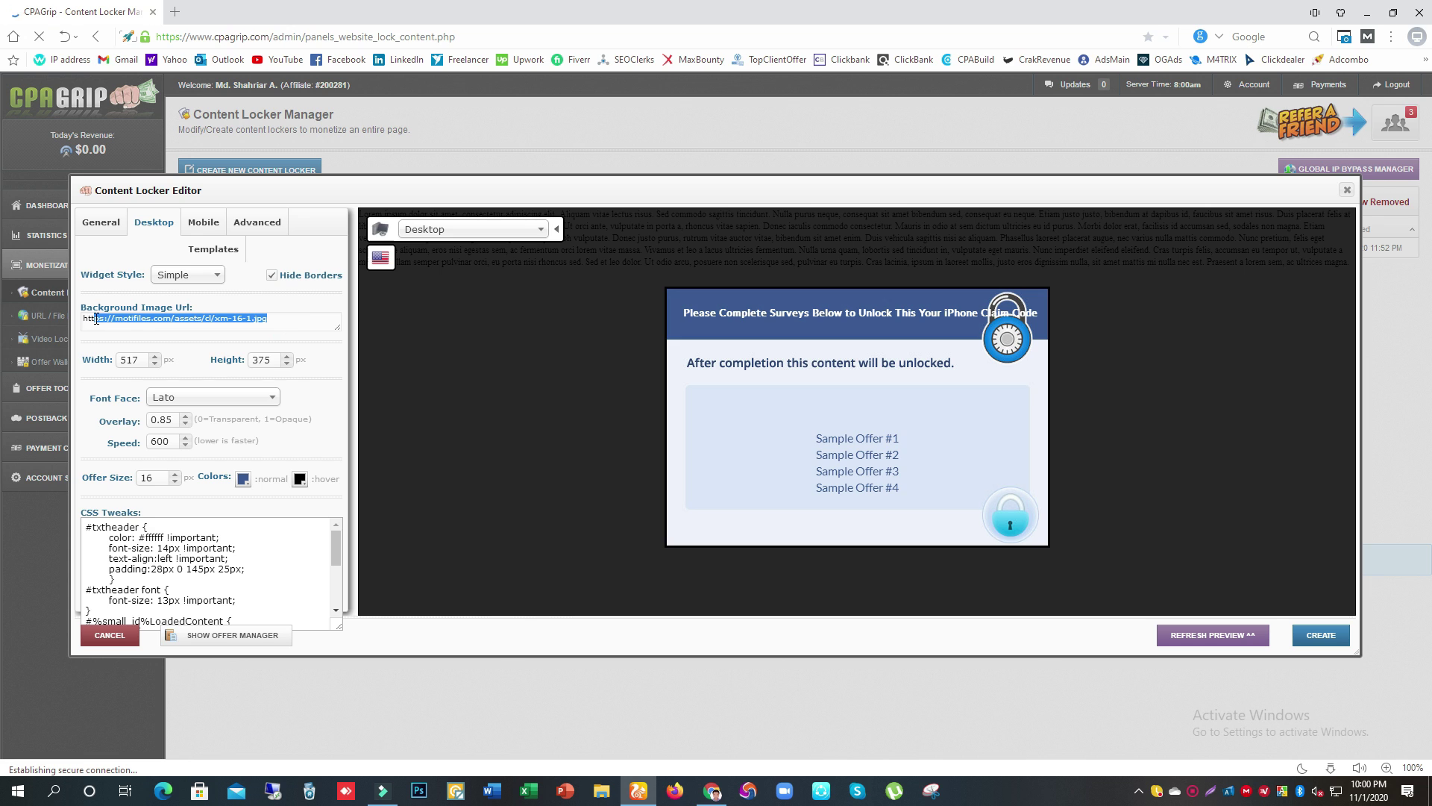
pyautogui.click(808, 386)
pyautogui.click(115, 319)
pyautogui.click(265, 314)
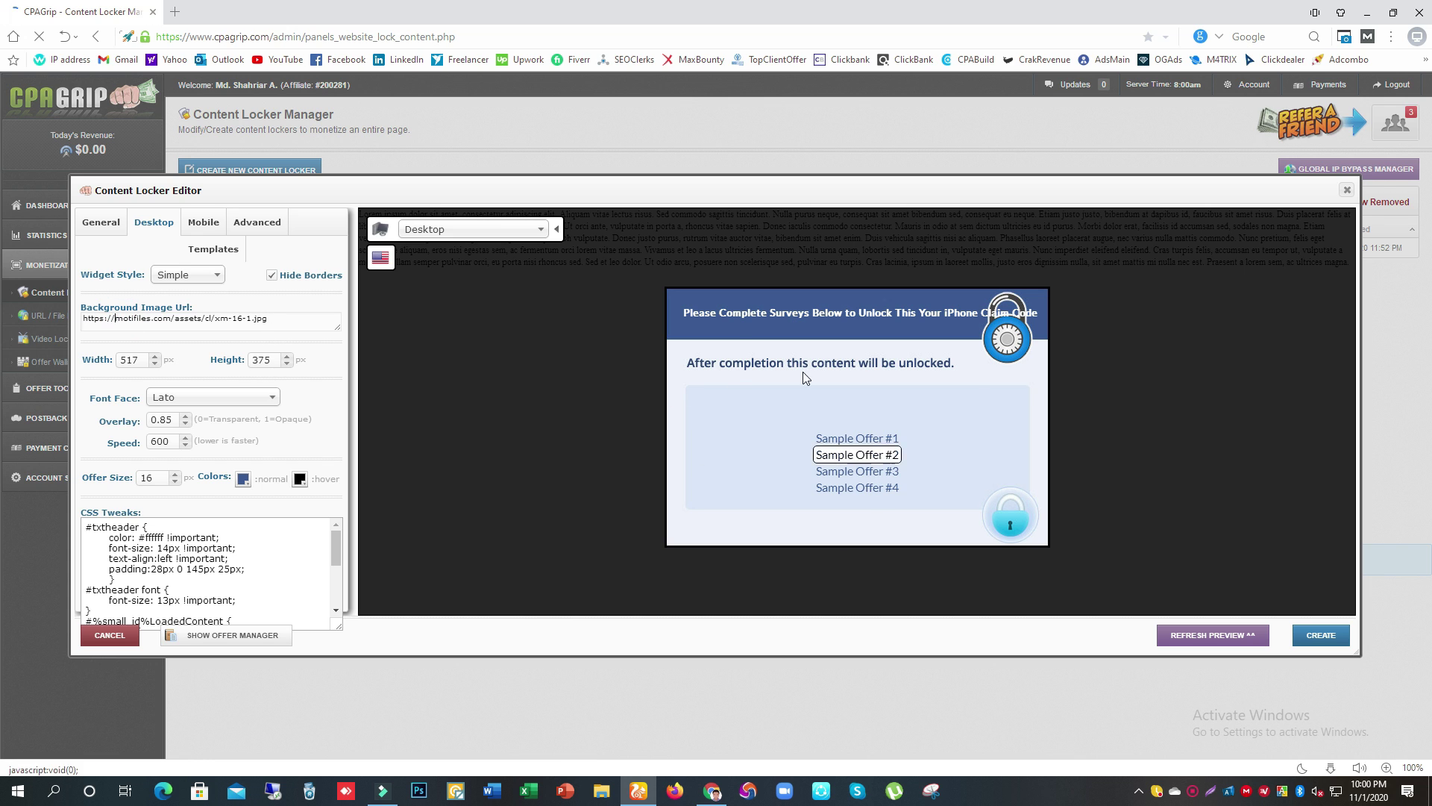
pyautogui.moveTo(268, 319); pyautogui.dragTo(90, 317)
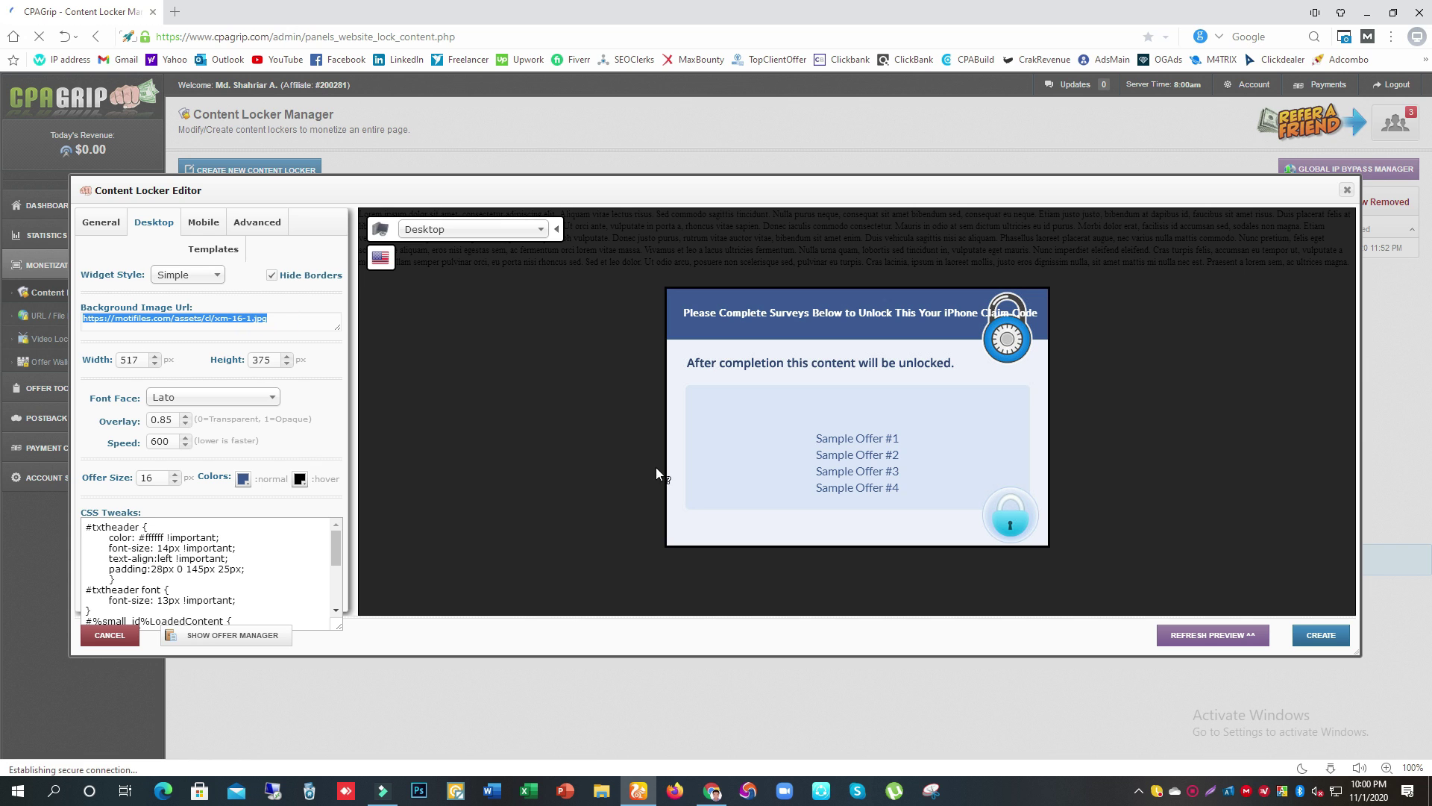
pyautogui.click(731, 455)
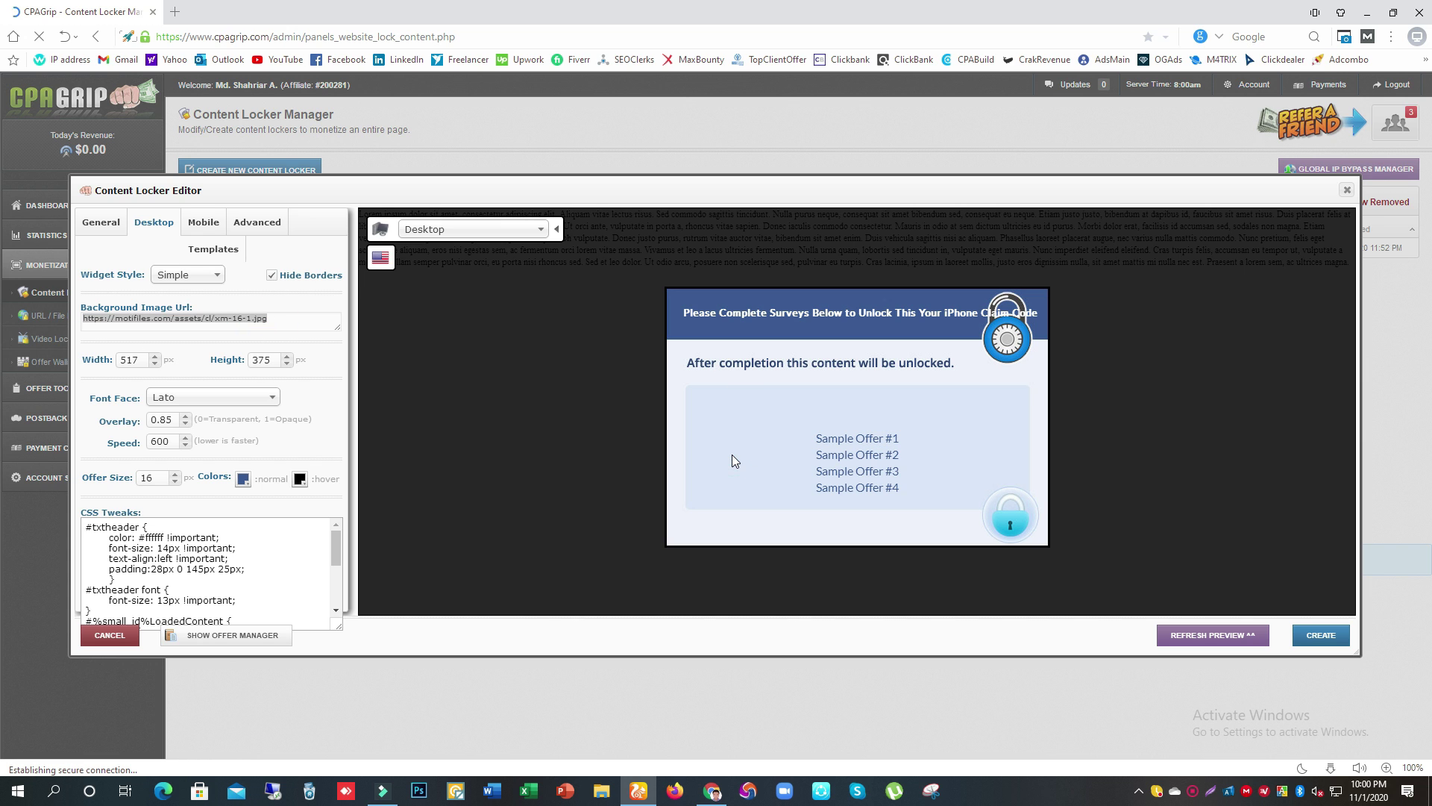
pyautogui.click(150, 326)
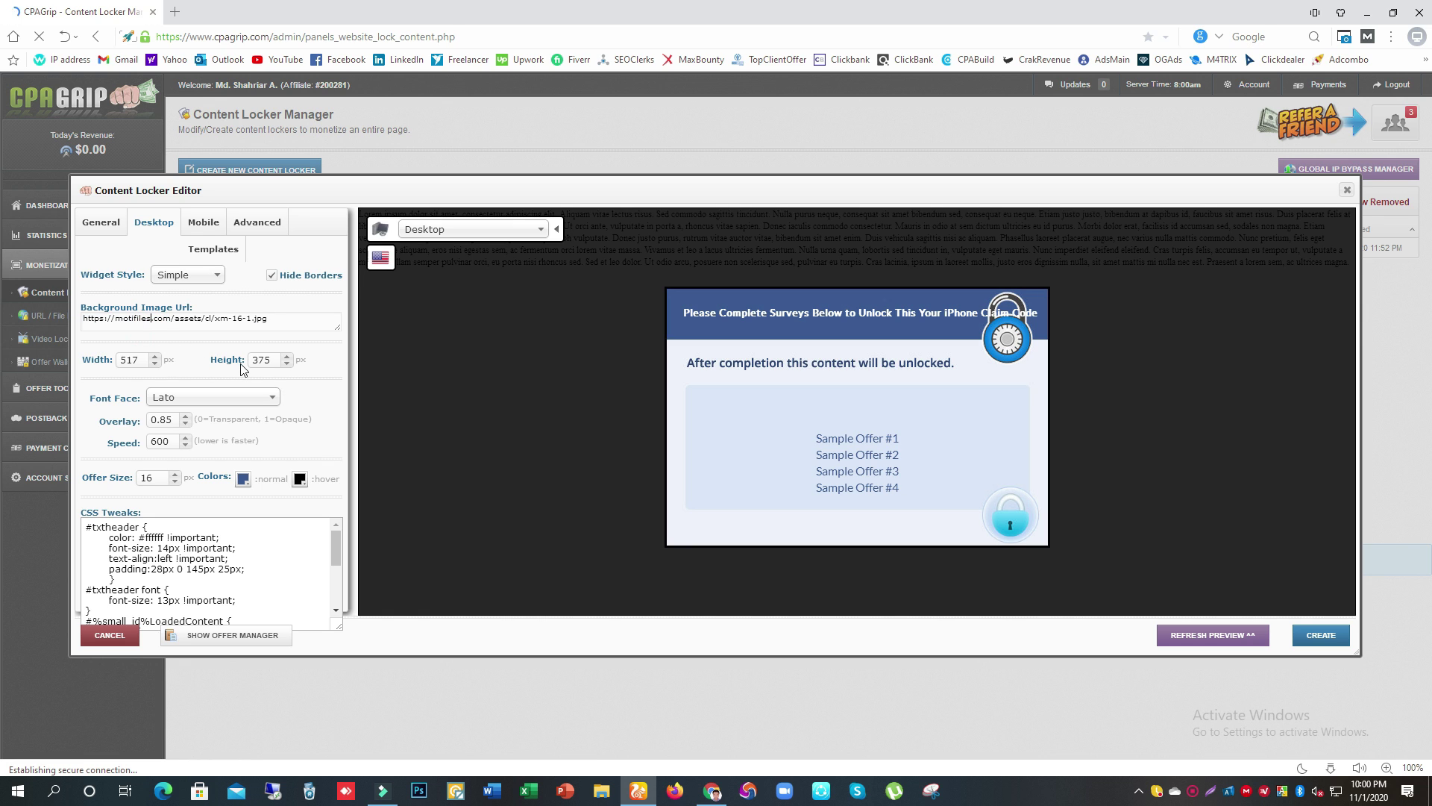
# Set the locker's desktop width to 500 px.
pyautogui.click(154, 364)
pyautogui.click(155, 364)
pyautogui.click(154, 363)
pyautogui.click(155, 364)
pyautogui.click(155, 363)
pyautogui.click(154, 363)
pyautogui.click(155, 364)
pyautogui.click(154, 363)
pyautogui.click(154, 363)
pyautogui.click(154, 364)
pyautogui.click(155, 364)
pyautogui.click(155, 363)
pyautogui.click(155, 364)
pyautogui.click(155, 365)
pyautogui.click(155, 364)
pyautogui.click(155, 364)
pyautogui.click(155, 364)
pyautogui.click(155, 364)
pyautogui.click(156, 364)
pyautogui.click(155, 364)
pyautogui.click(154, 356)
pyautogui.click(154, 356)
pyautogui.click(154, 356)
pyautogui.click(154, 356)
pyautogui.click(153, 357)
pyautogui.click(154, 357)
pyautogui.click(153, 356)
pyautogui.click(154, 357)
pyautogui.click(153, 355)
pyautogui.click(155, 364)
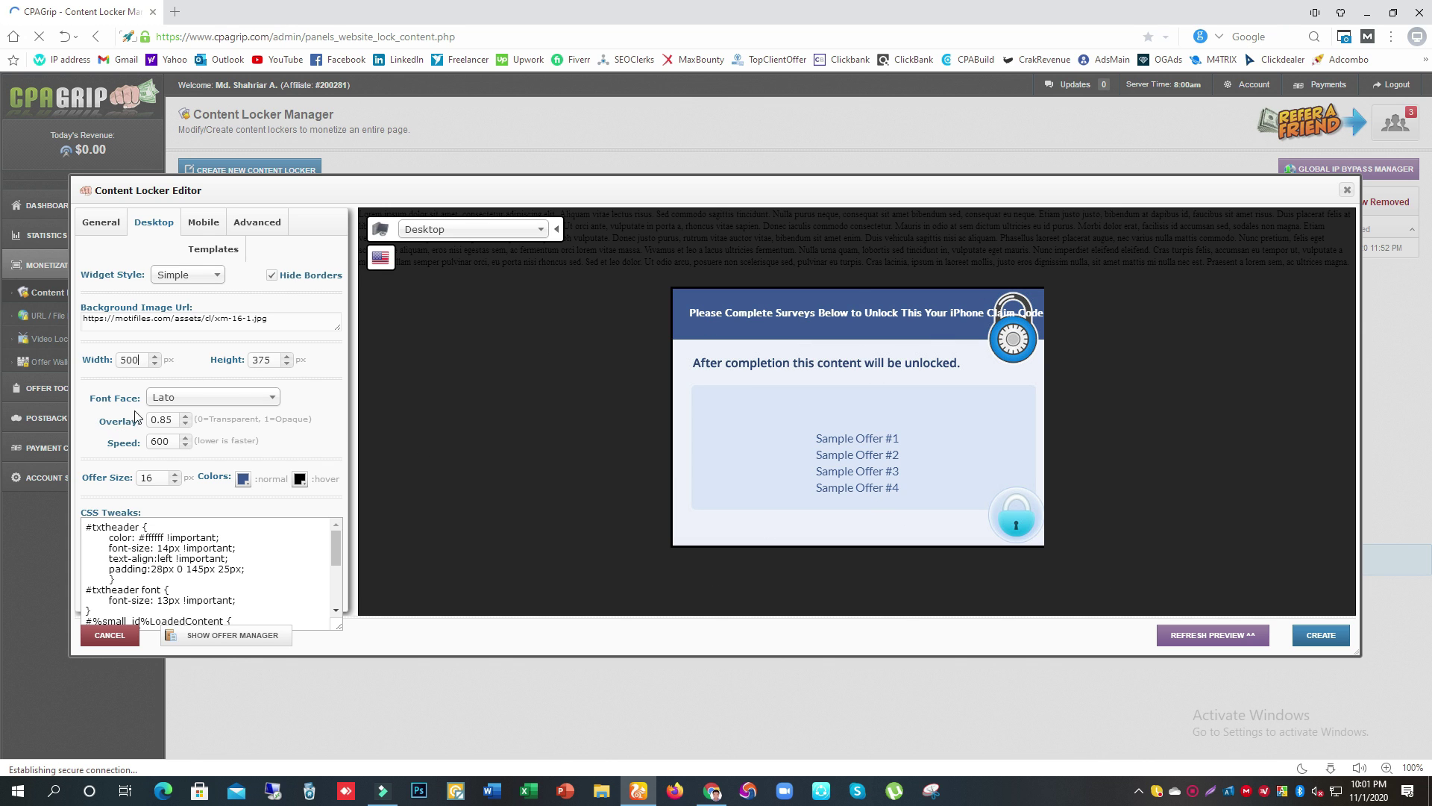
# Try a darker overlay value of 0.95 and return it to 0.85.
pyautogui.click(185, 415)
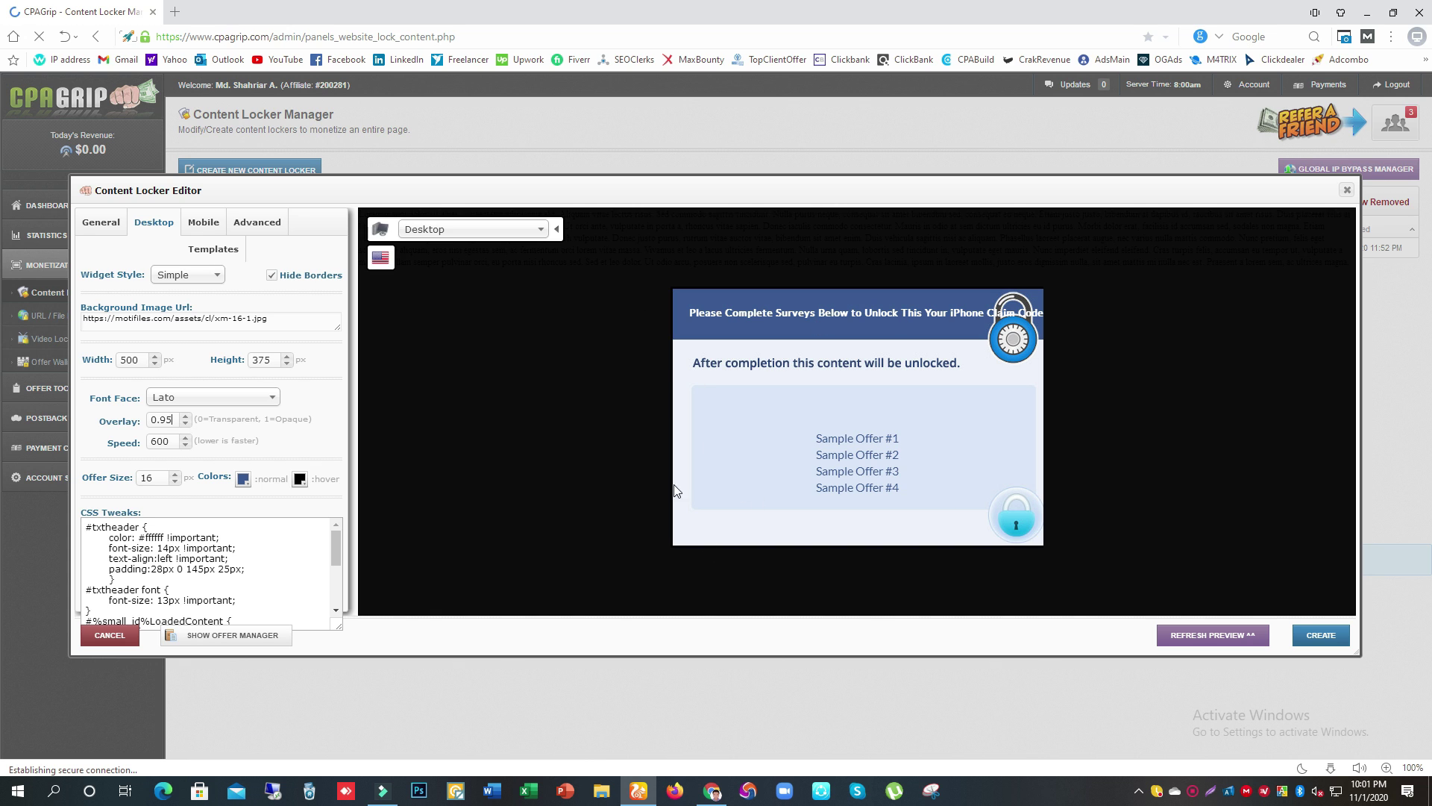
pyautogui.click(186, 424)
pyautogui.click(185, 424)
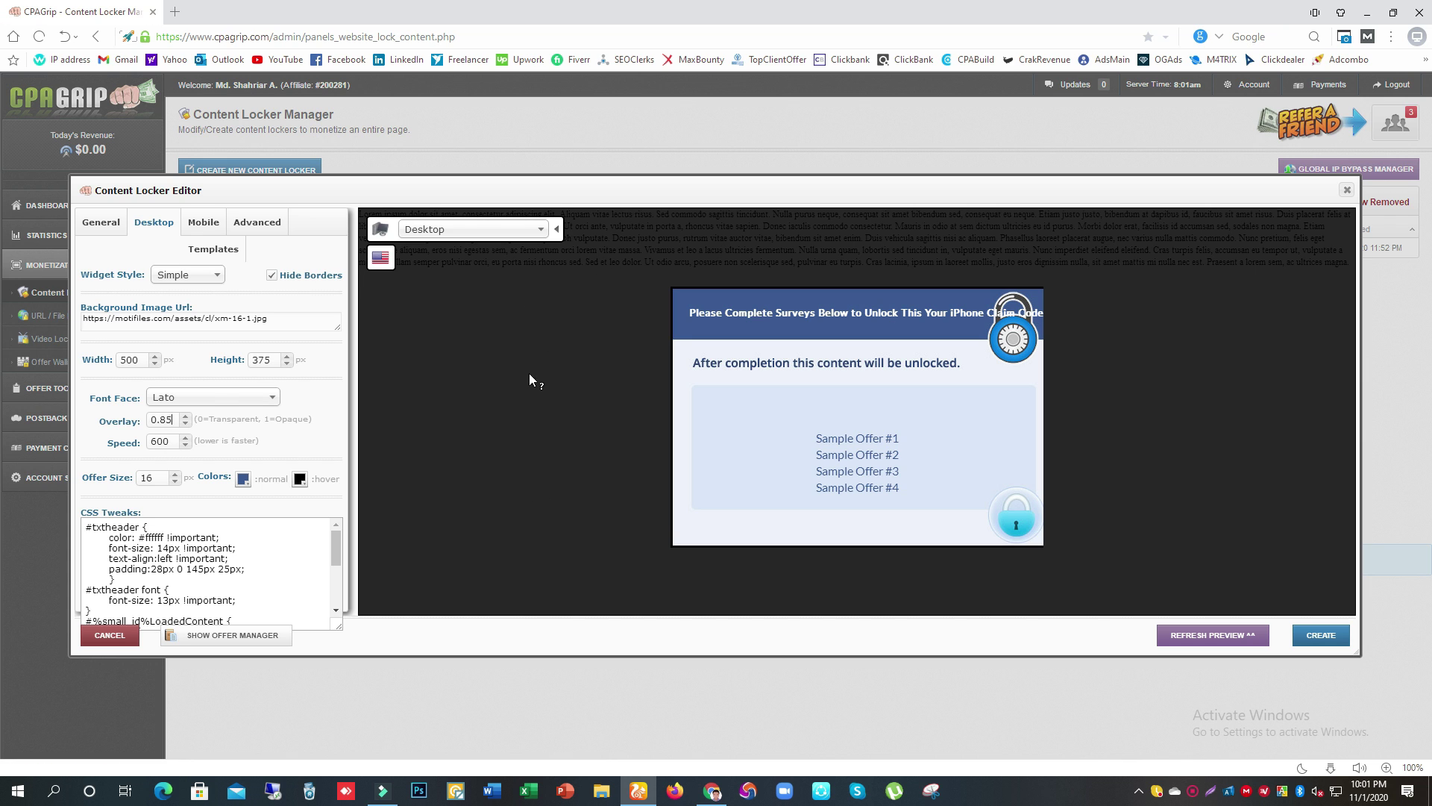
# Try the background overlay at 0.55 and settle on 0.7.
pyautogui.click(187, 423)
pyautogui.click(186, 423)
pyautogui.click(187, 422)
pyautogui.click(187, 423)
pyautogui.click(187, 422)
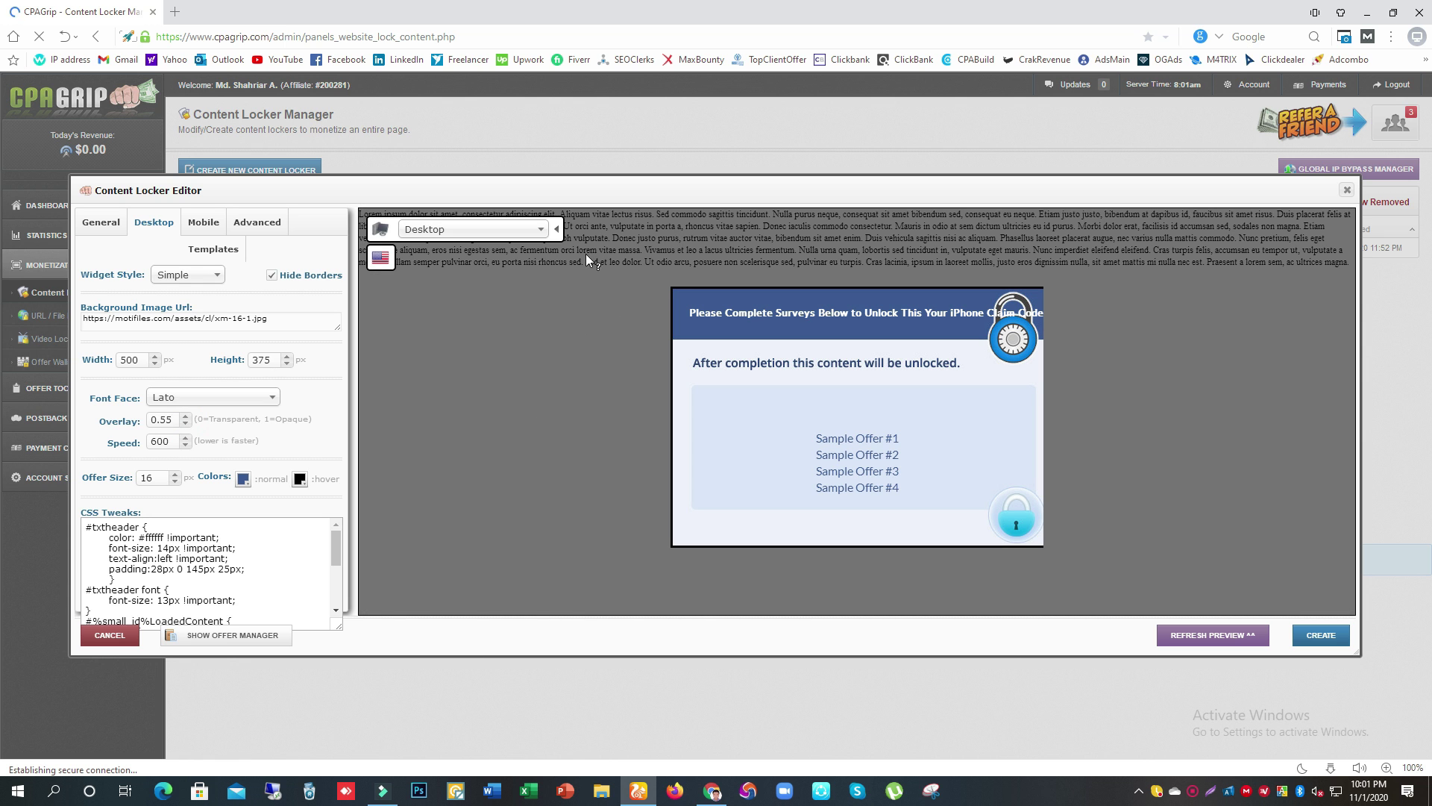
pyautogui.click(182, 415)
pyautogui.click(183, 415)
pyautogui.click(183, 415)
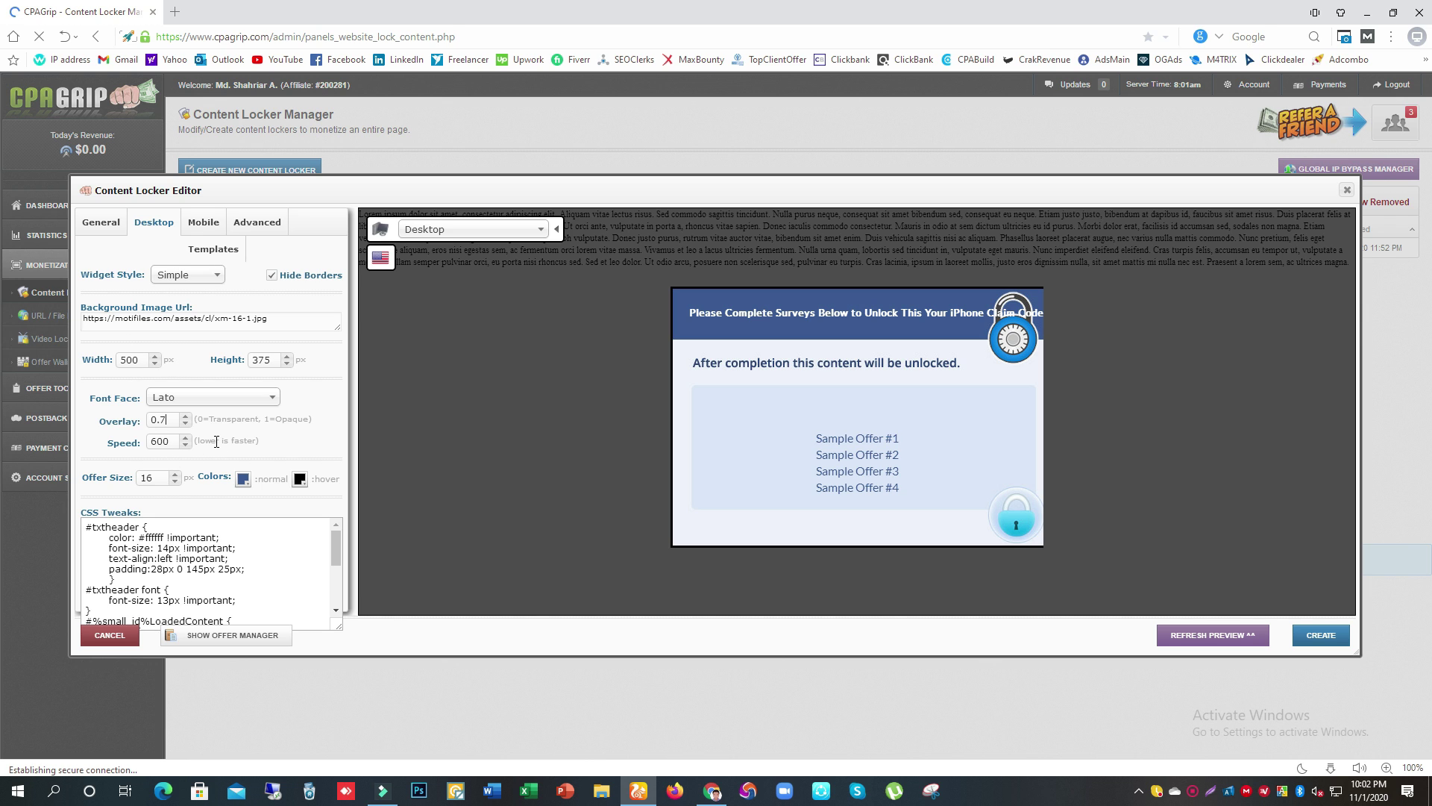
# Try the locker's speed at 0 and set it to 200.
pyautogui.click(182, 449)
pyautogui.click(186, 446)
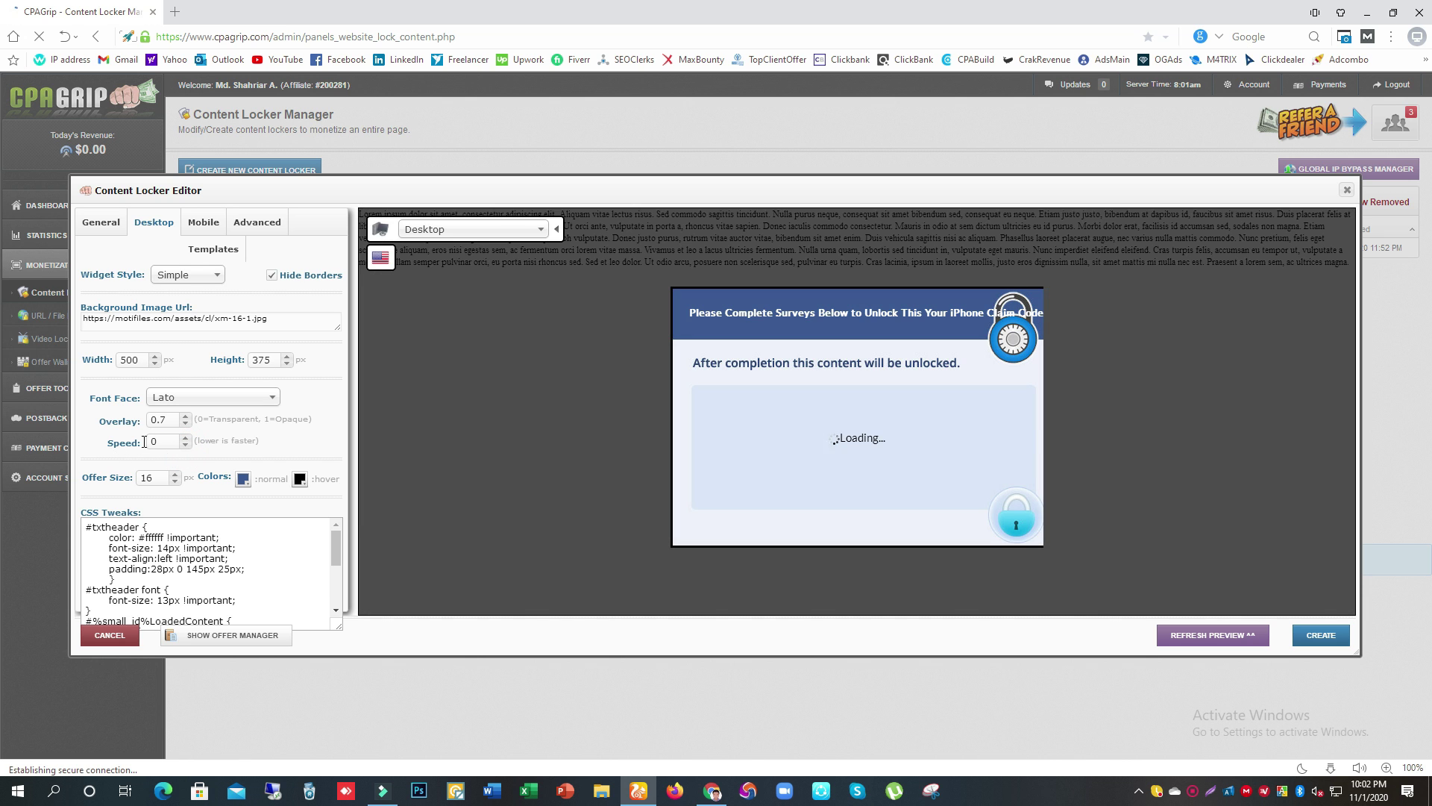
pyautogui.doubleClick(188, 438)
pyautogui.click(188, 438)
pyautogui.click(189, 438)
pyautogui.click(189, 438)
pyautogui.click(189, 438)
pyautogui.click(189, 438)
pyautogui.click(189, 438)
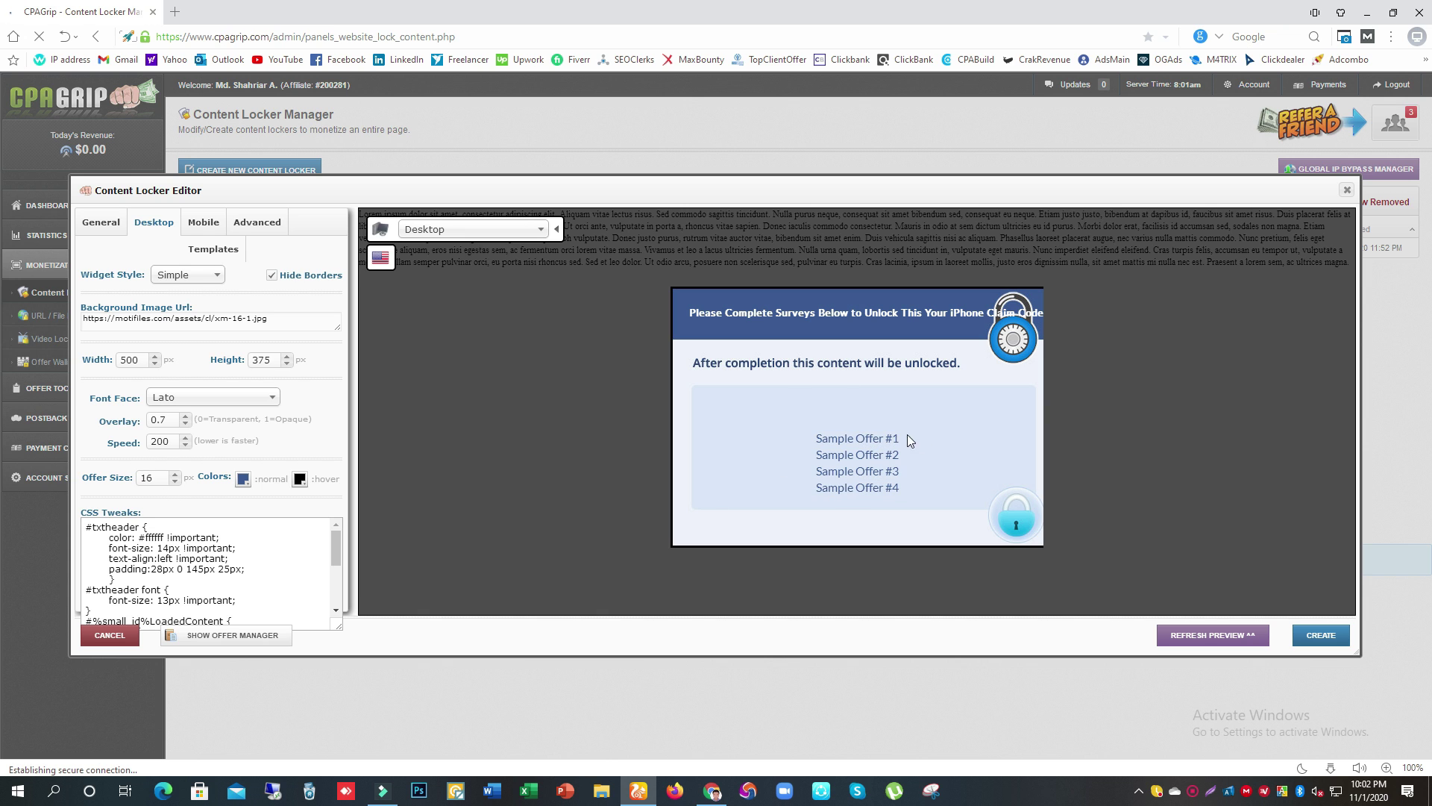
# Try different offer text sizes and return the offer size to 16 px.
pyautogui.click(175, 477)
pyautogui.click(175, 478)
pyautogui.click(176, 479)
pyautogui.click(177, 479)
pyautogui.click(176, 484)
pyautogui.click(176, 483)
pyautogui.click(176, 483)
pyautogui.click(176, 483)
pyautogui.click(177, 483)
pyautogui.click(175, 474)
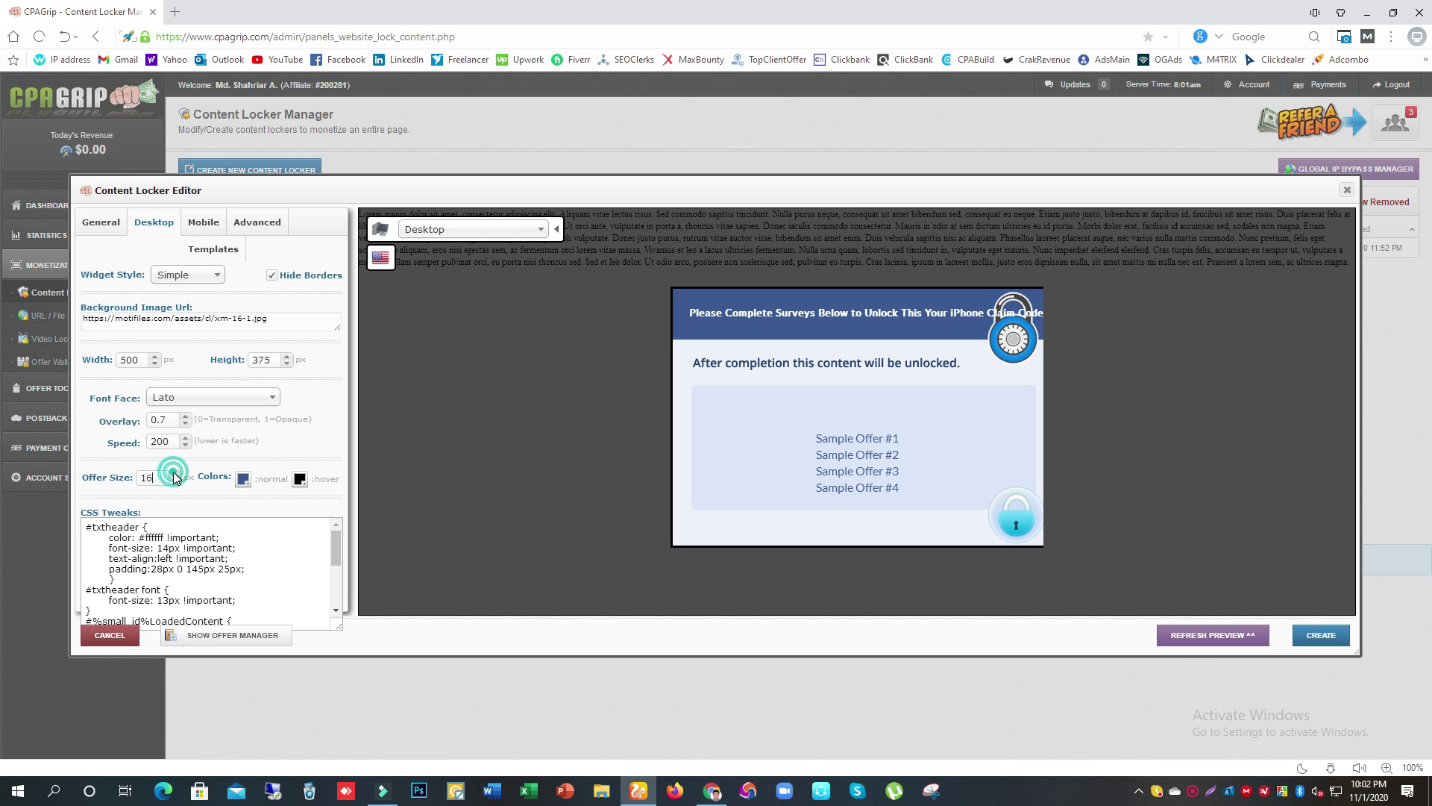
# Set the offers' normal text colour to black (000000).
pyautogui.click(243, 483)
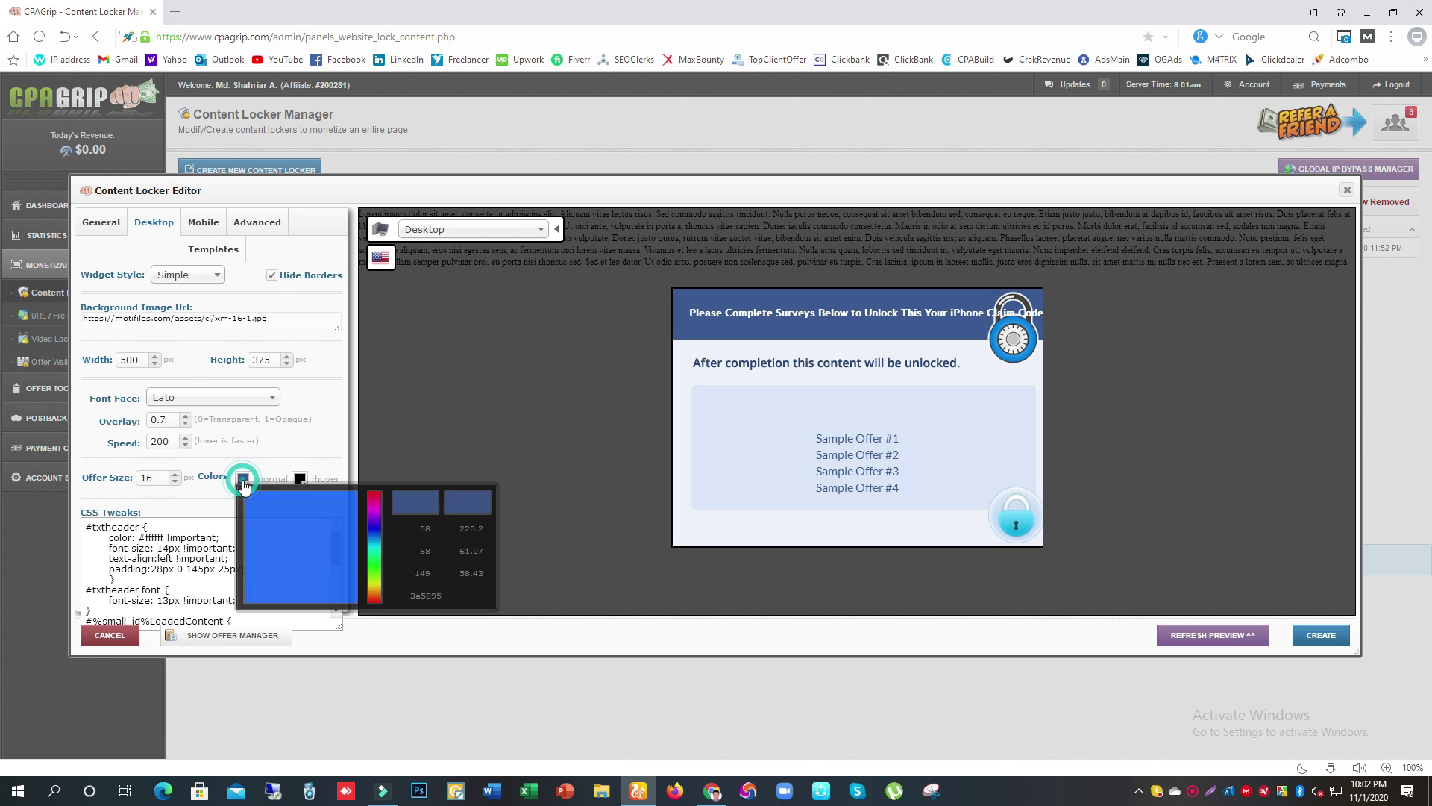
pyautogui.moveTo(302, 503); pyautogui.dragTo(228, 613)
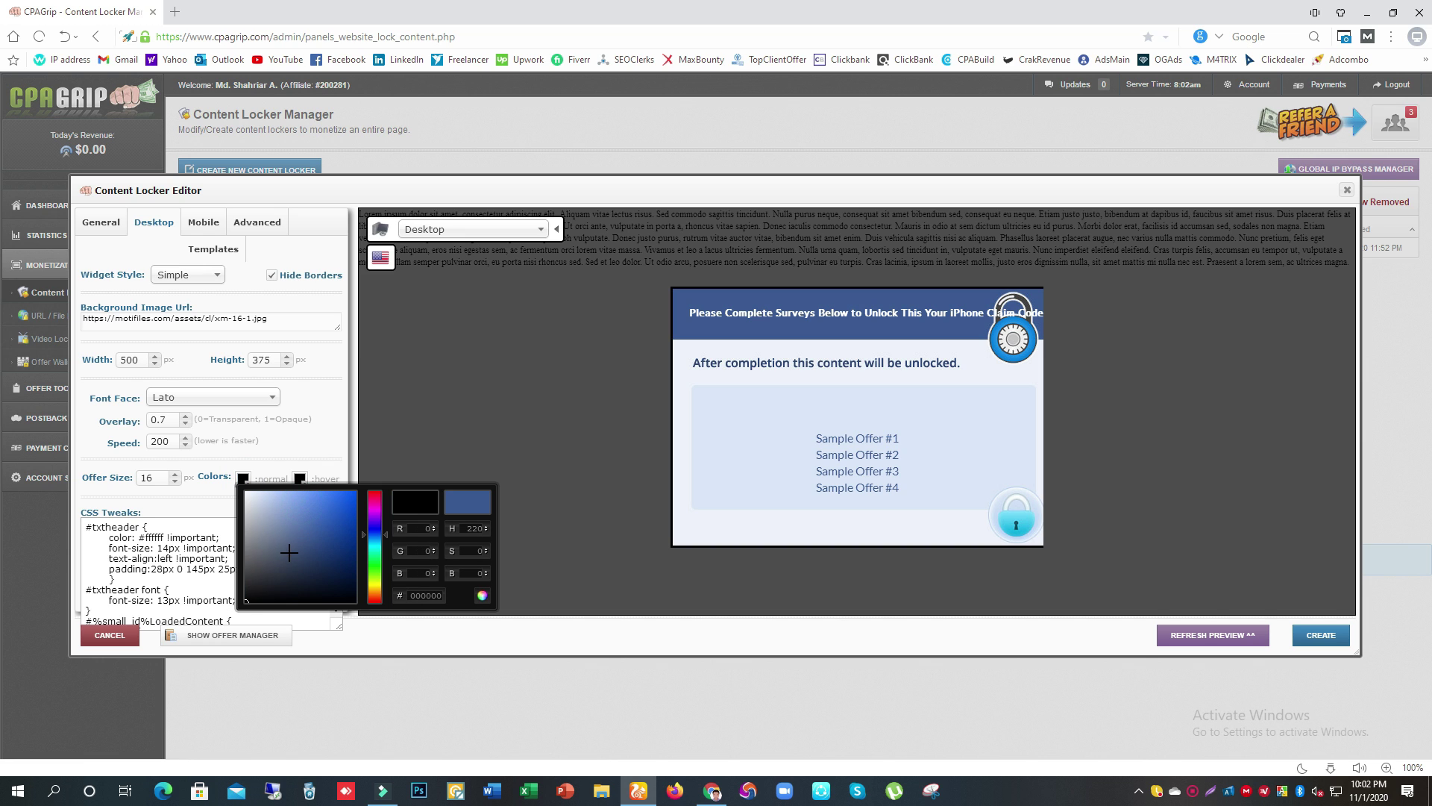
pyautogui.moveTo(299, 562); pyautogui.dragTo(359, 623)
pyautogui.click(179, 495)
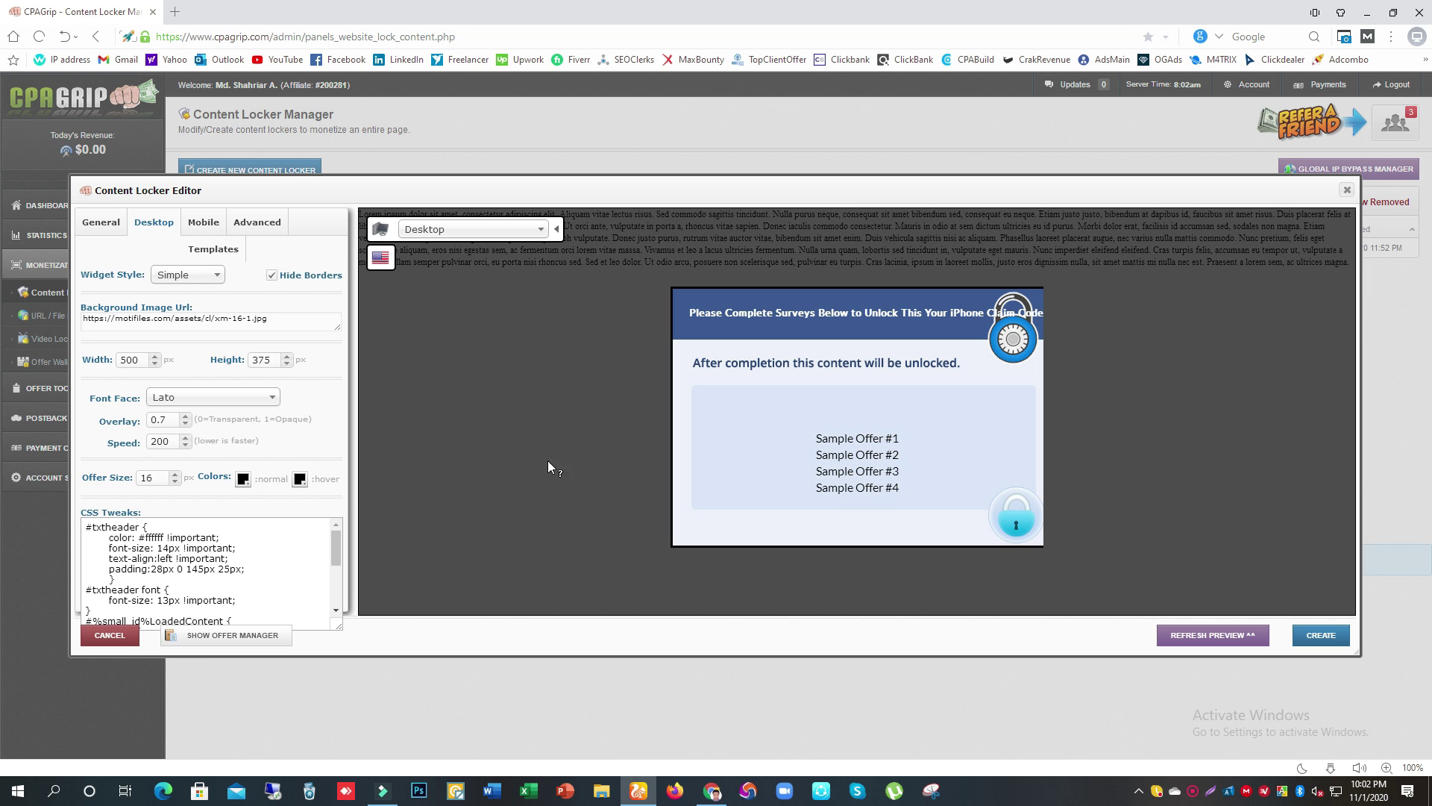
# Try bright yellow (d9ff00) and white as the offers' hover colour.
pyautogui.click(299, 479)
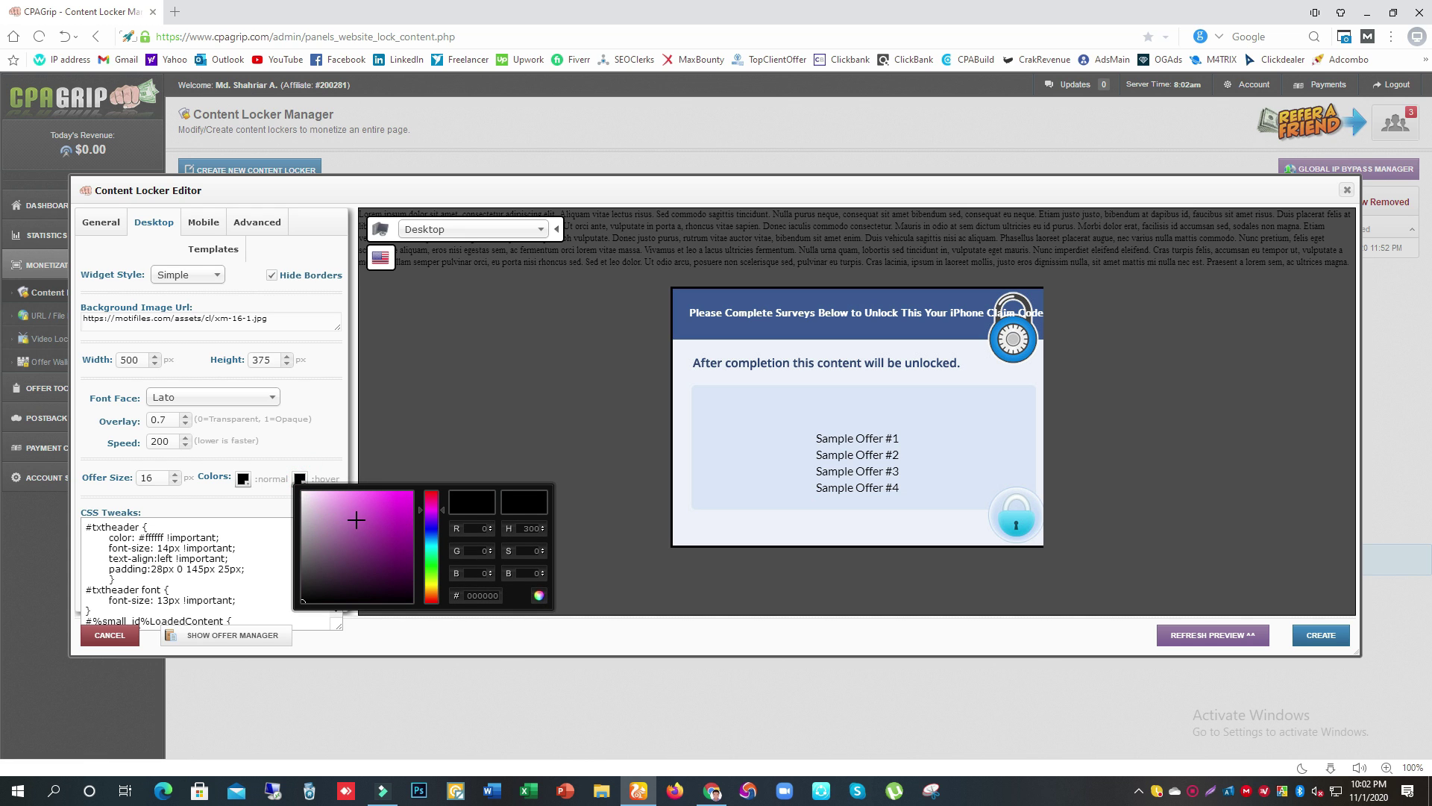
pyautogui.click(432, 581)
pyautogui.moveTo(399, 526)
pyautogui.mouseDown()
pyautogui.moveTo(436, 456)
pyautogui.moveTo(271, 460)
pyautogui.moveTo(226, 486)
pyautogui.moveTo(407, 505)
pyautogui.moveTo(428, 471)
pyautogui.moveTo(417, 500)
pyautogui.mouseUp()
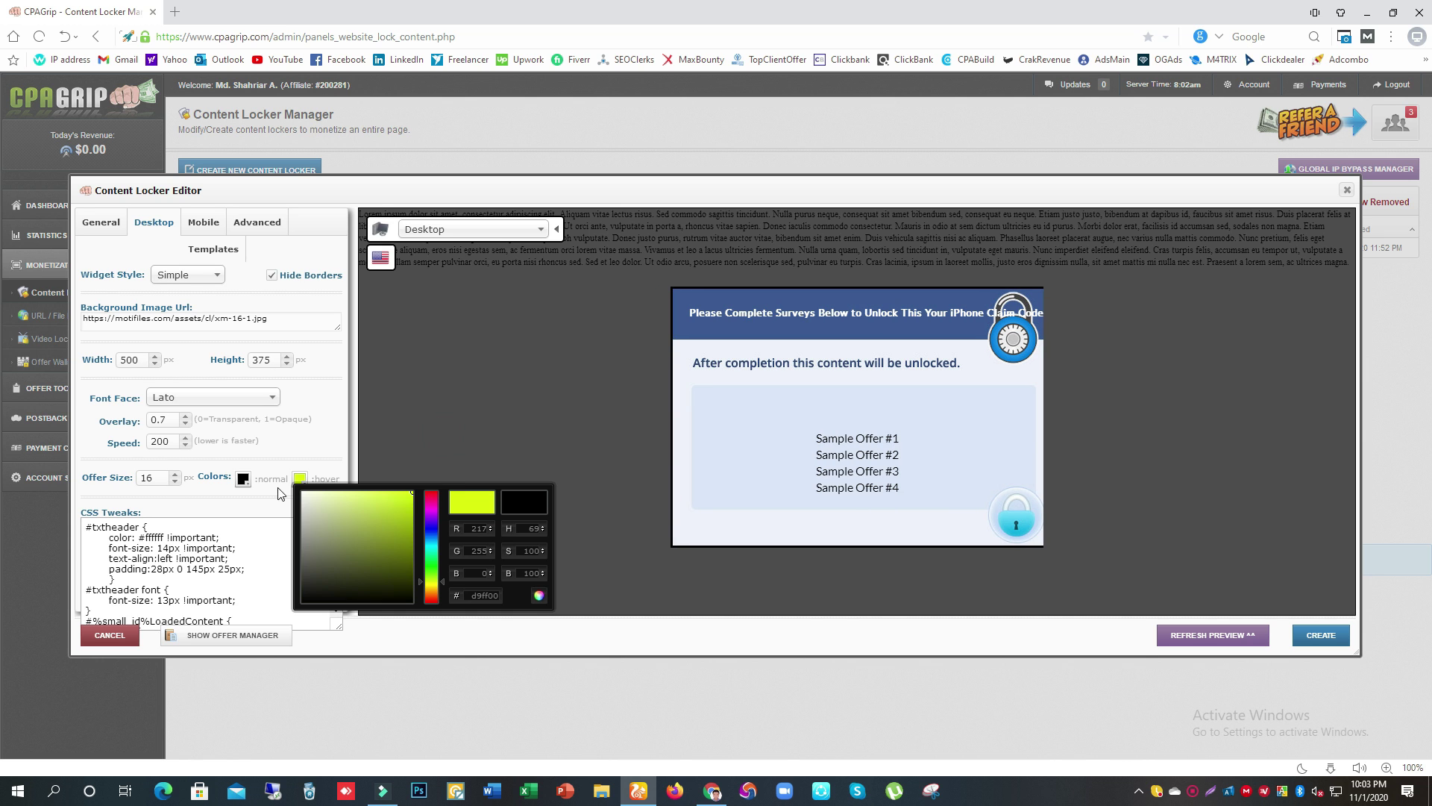
pyautogui.click(300, 480)
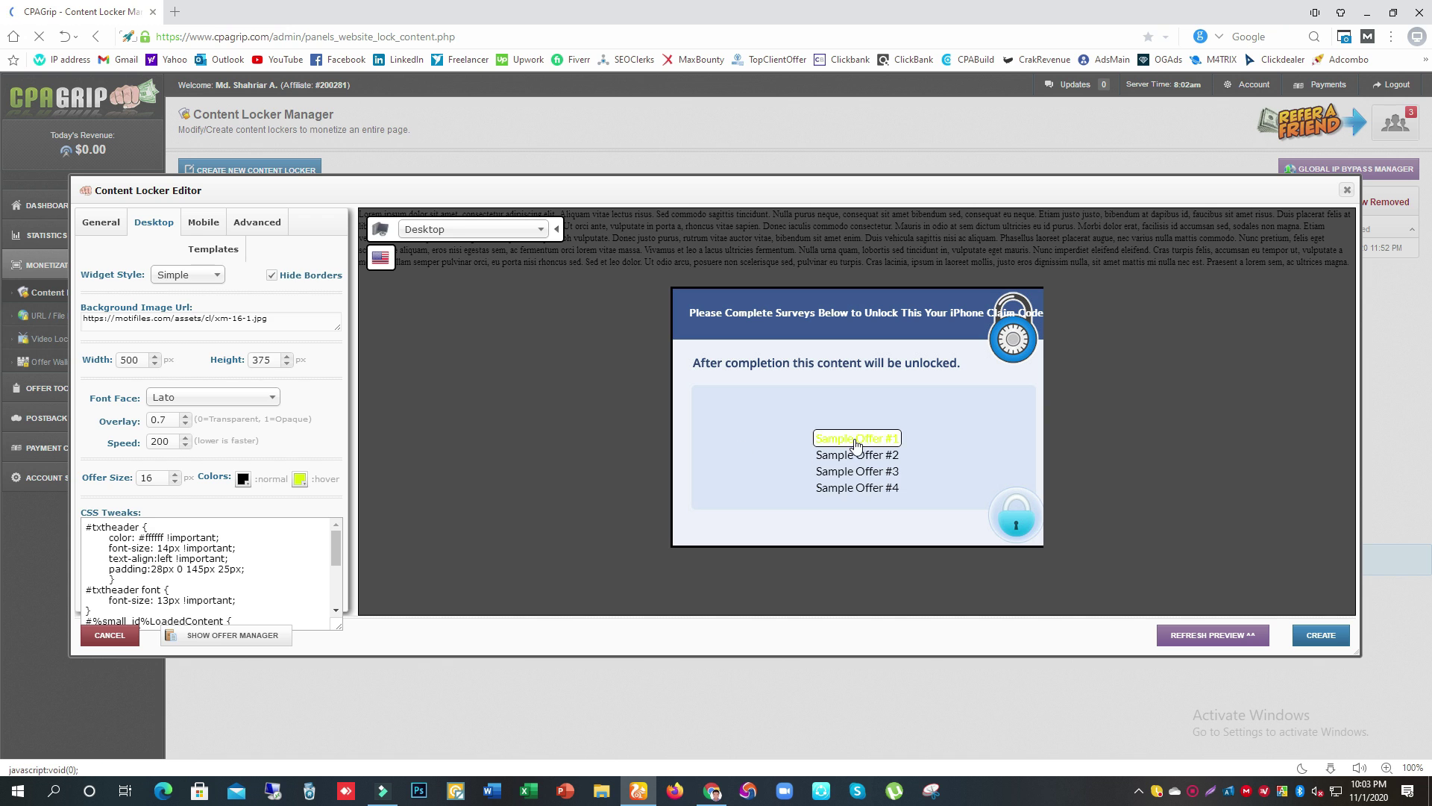
pyautogui.click(299, 480)
pyautogui.moveTo(329, 506)
pyautogui.mouseDown()
pyautogui.moveTo(238, 489)
pyautogui.moveTo(200, 630)
pyautogui.mouseUp()
pyautogui.moveTo(320, 502); pyautogui.dragTo(303, 492)
pyautogui.click(236, 499)
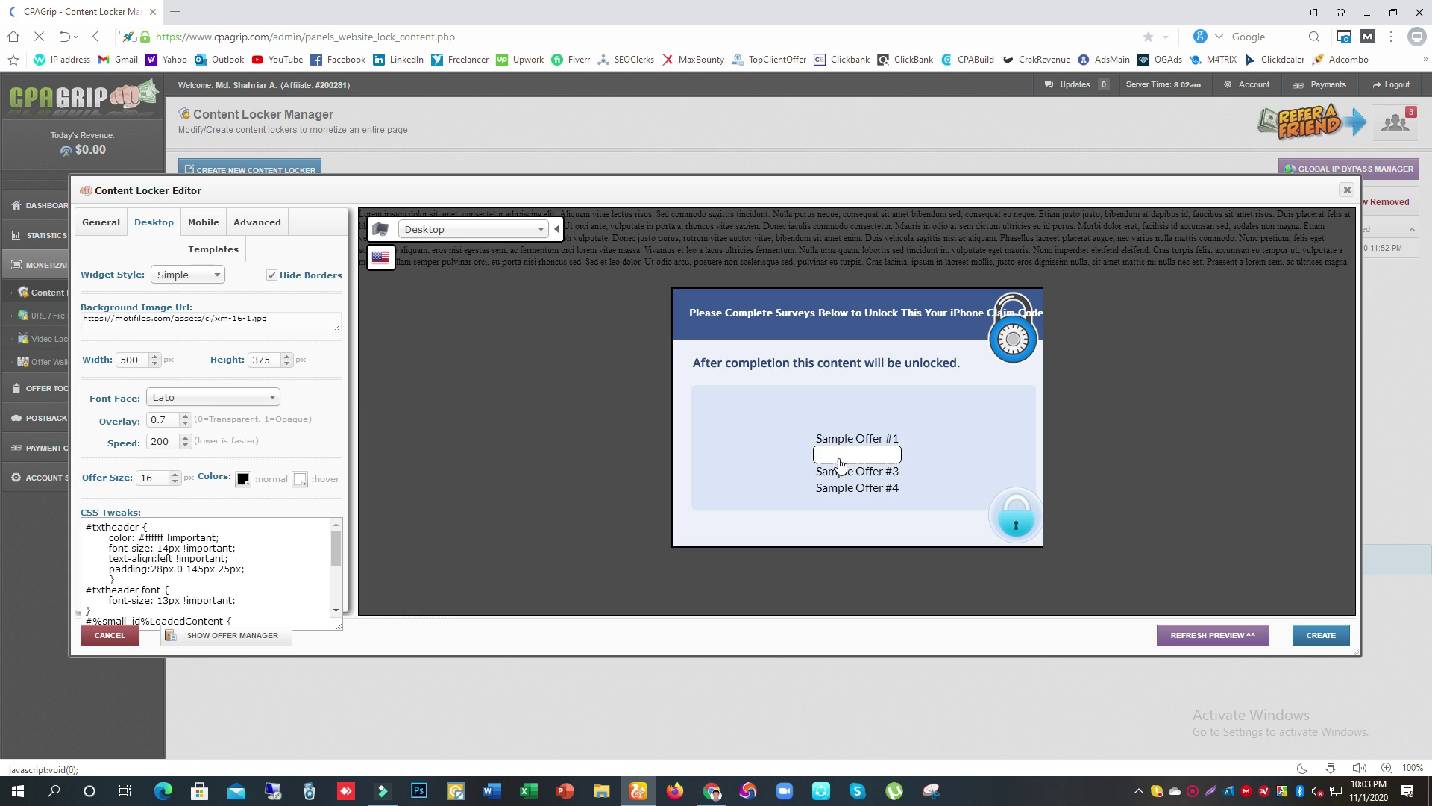
# Set the offers' hover colour to grey (858585) and check its rule at the end of the CSS tweaks.
pyautogui.click(298, 482)
pyautogui.moveTo(320, 498); pyautogui.dragTo(278, 549)
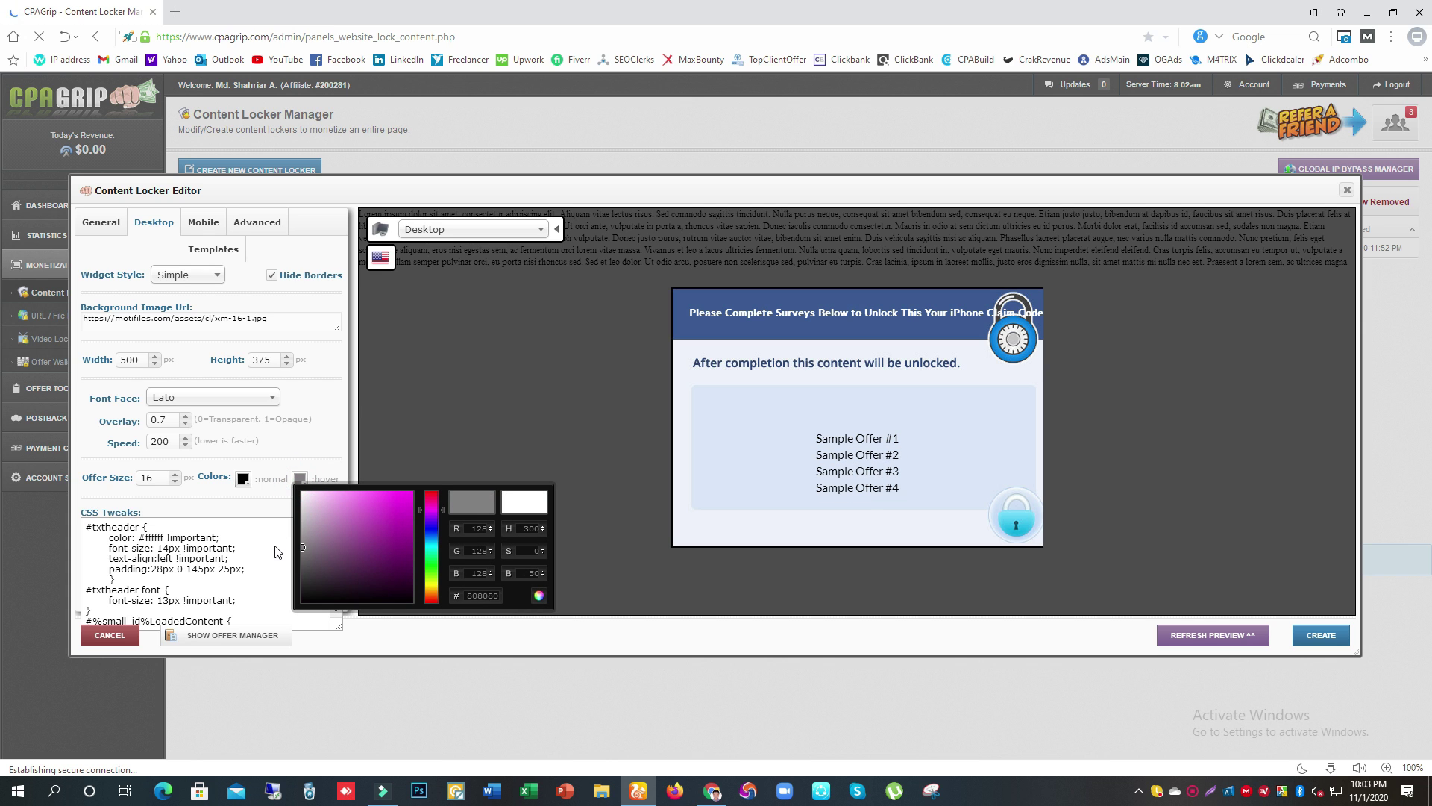
pyautogui.click(240, 502)
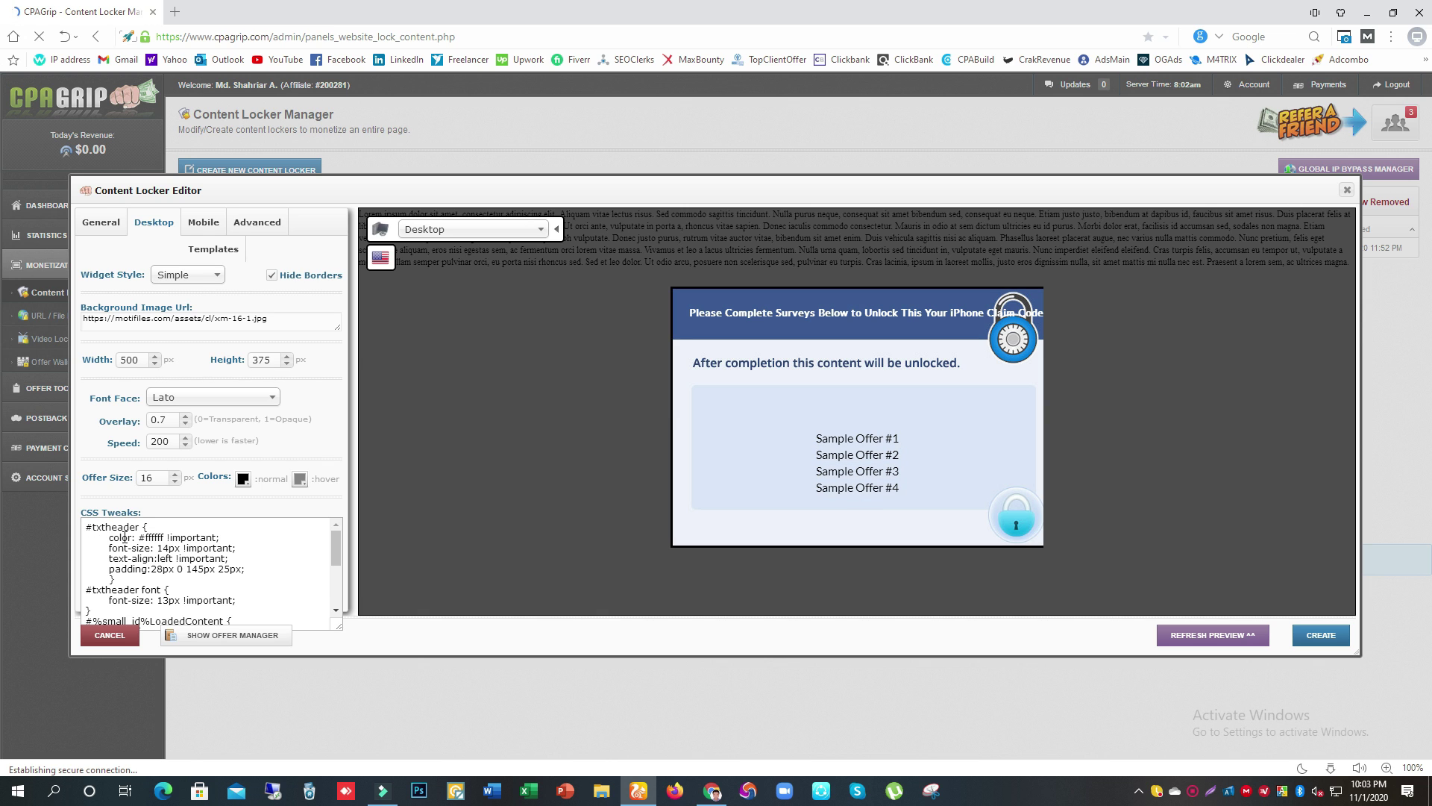
pyautogui.scroll(-10, 123, 537)
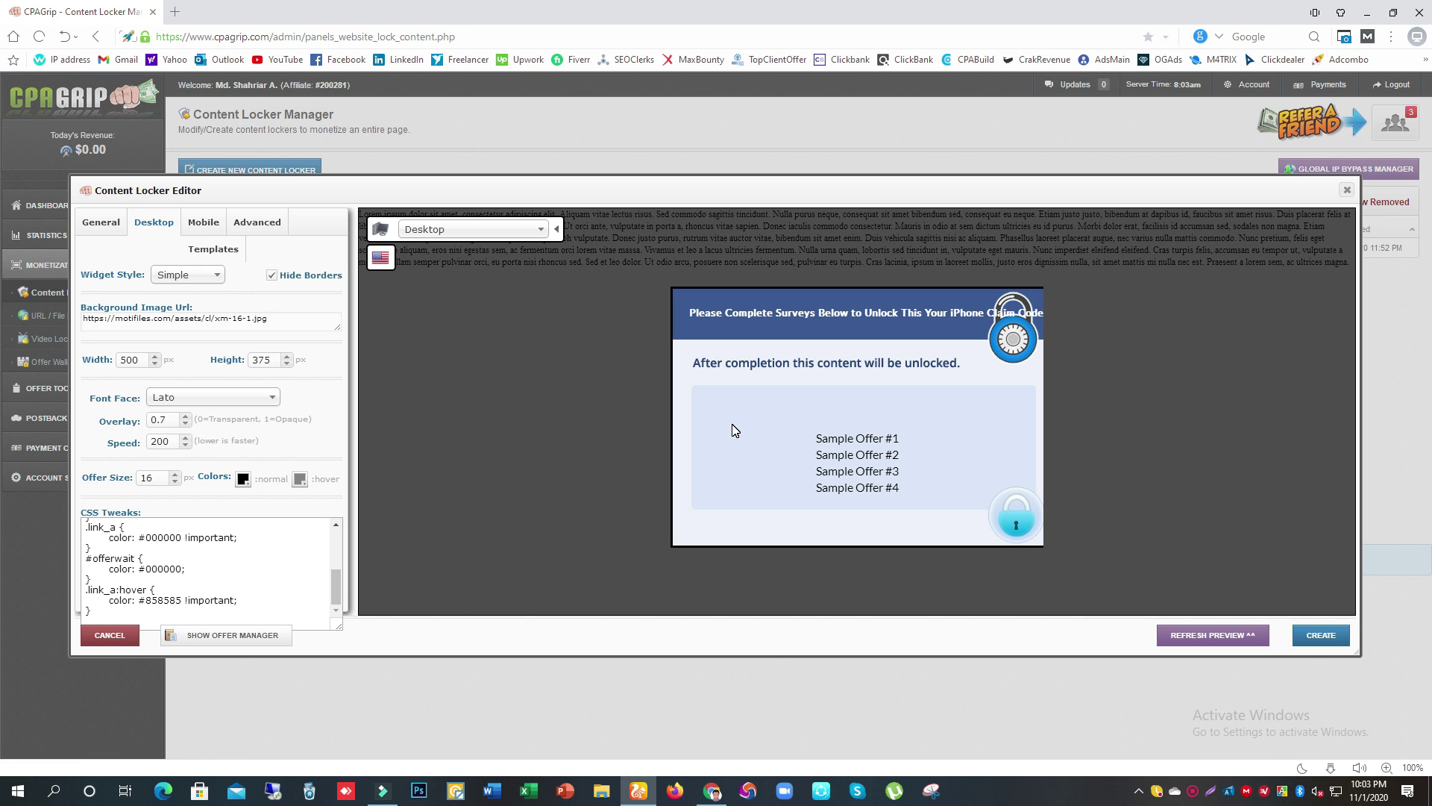
# Open the locker's offer manager and filter the offers to the United States.
pyautogui.click(239, 641)
pyautogui.click(307, 263)
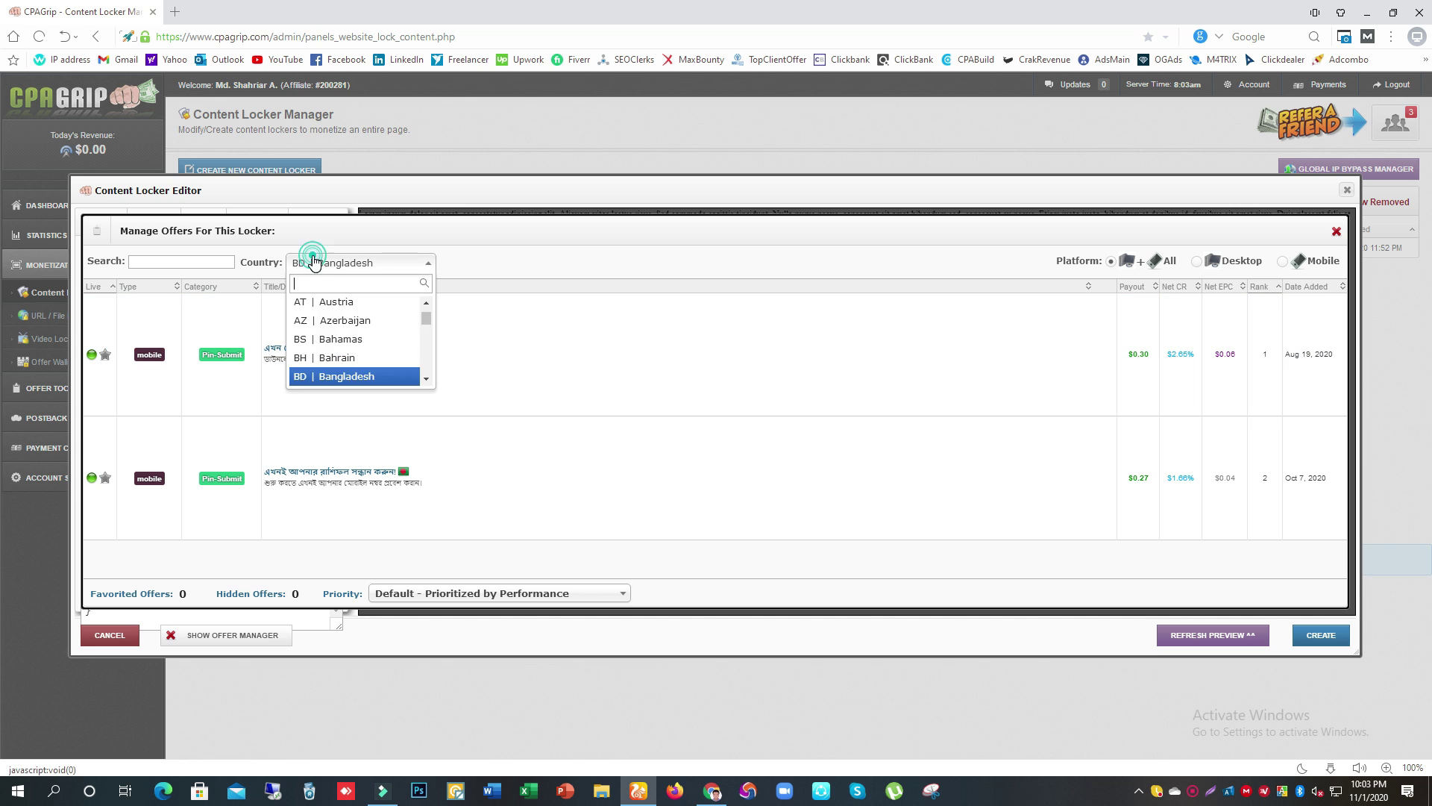
pyautogui.click(339, 323)
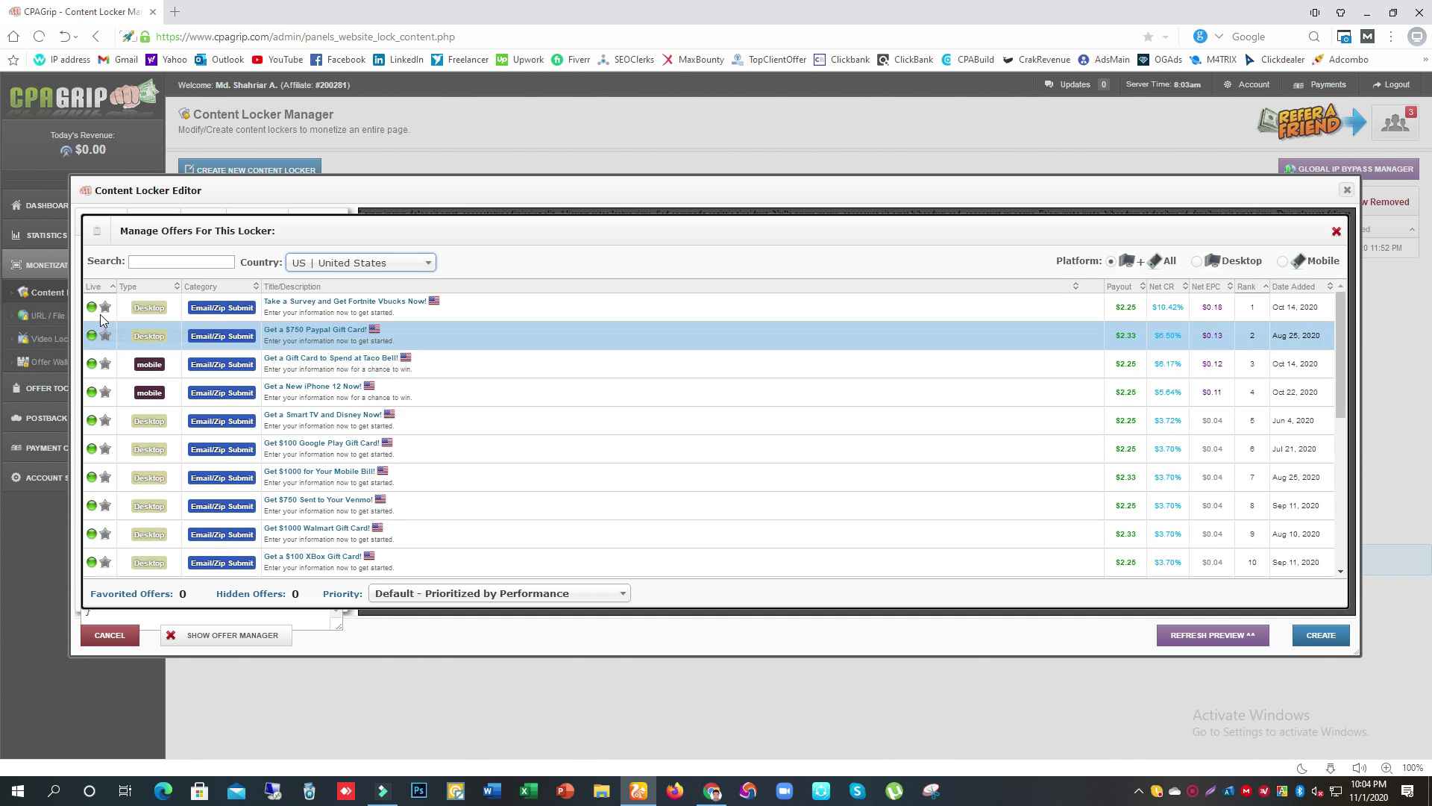
# Try marking the Fortnite Vbucks survey offer as a favourite, unmark it, and reopen the offer manager.
pyautogui.click(105, 308)
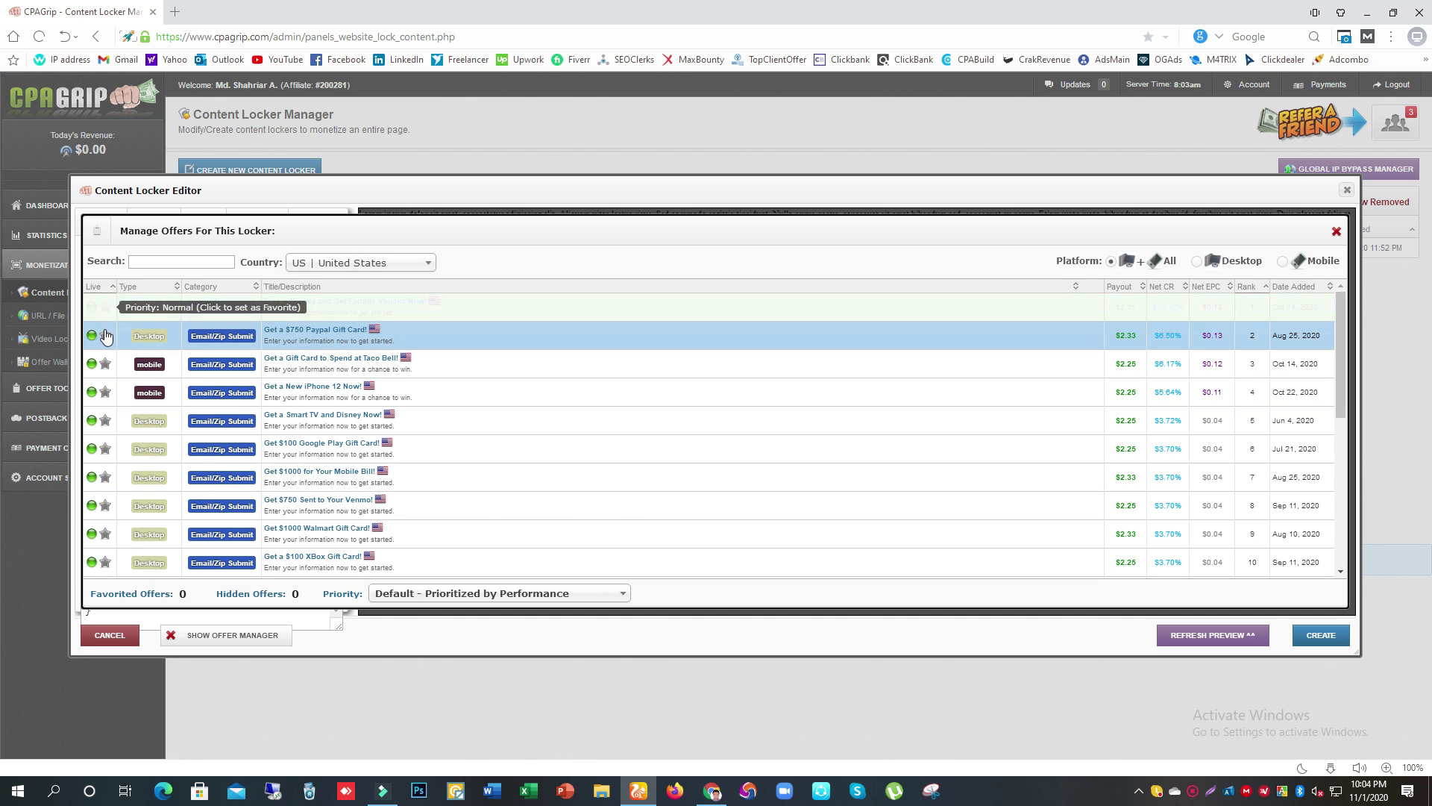
pyautogui.click(105, 308)
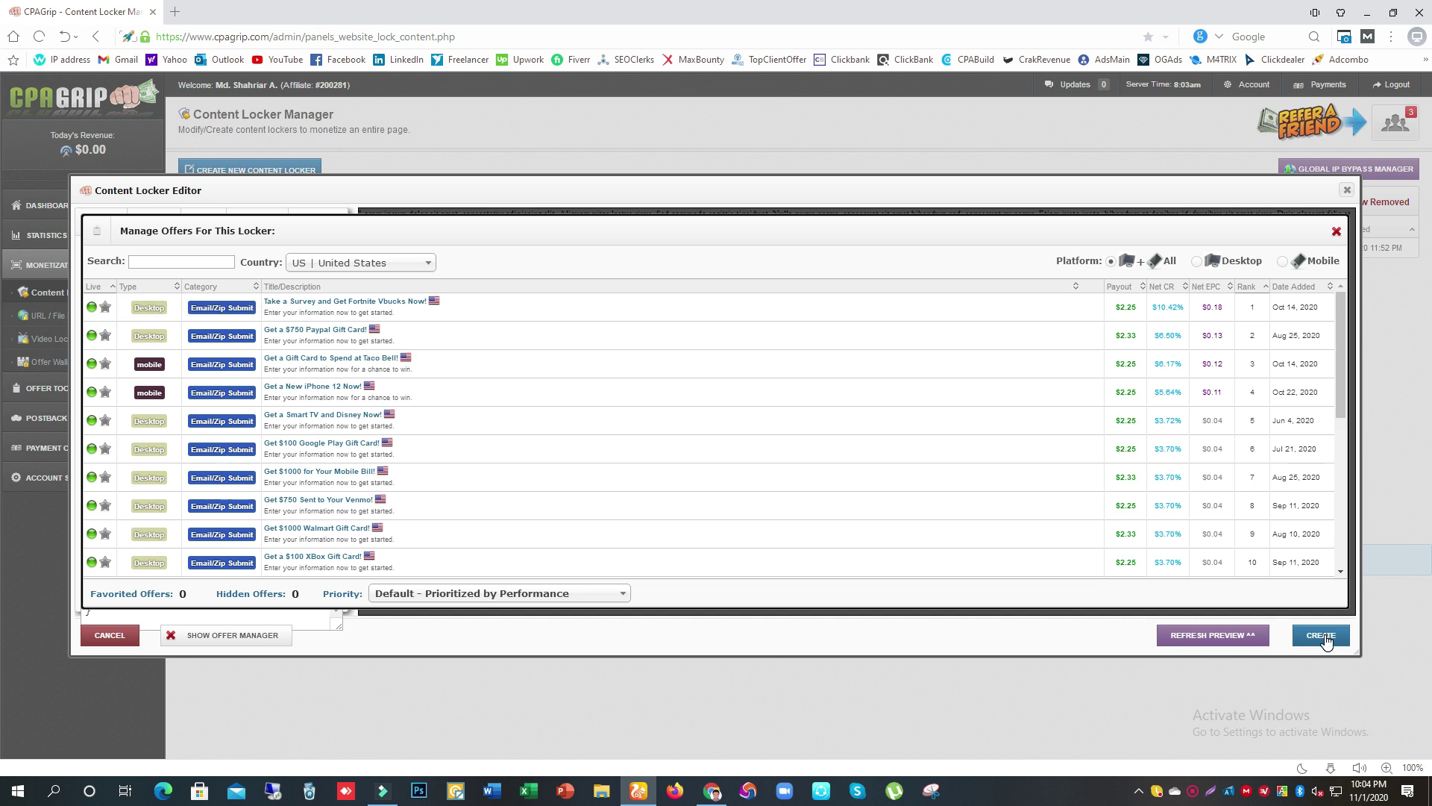
pyautogui.click(1336, 232)
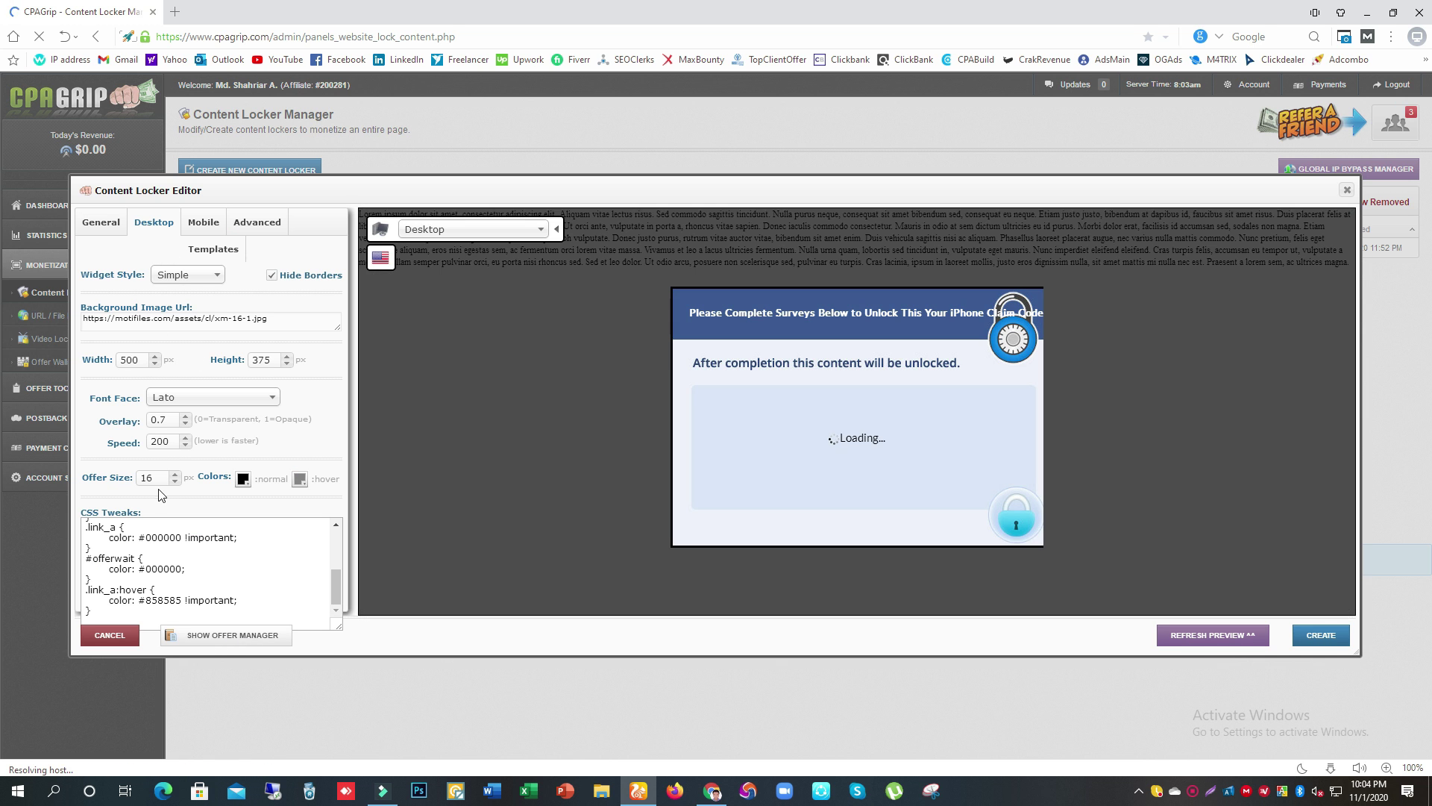
pyautogui.click(223, 636)
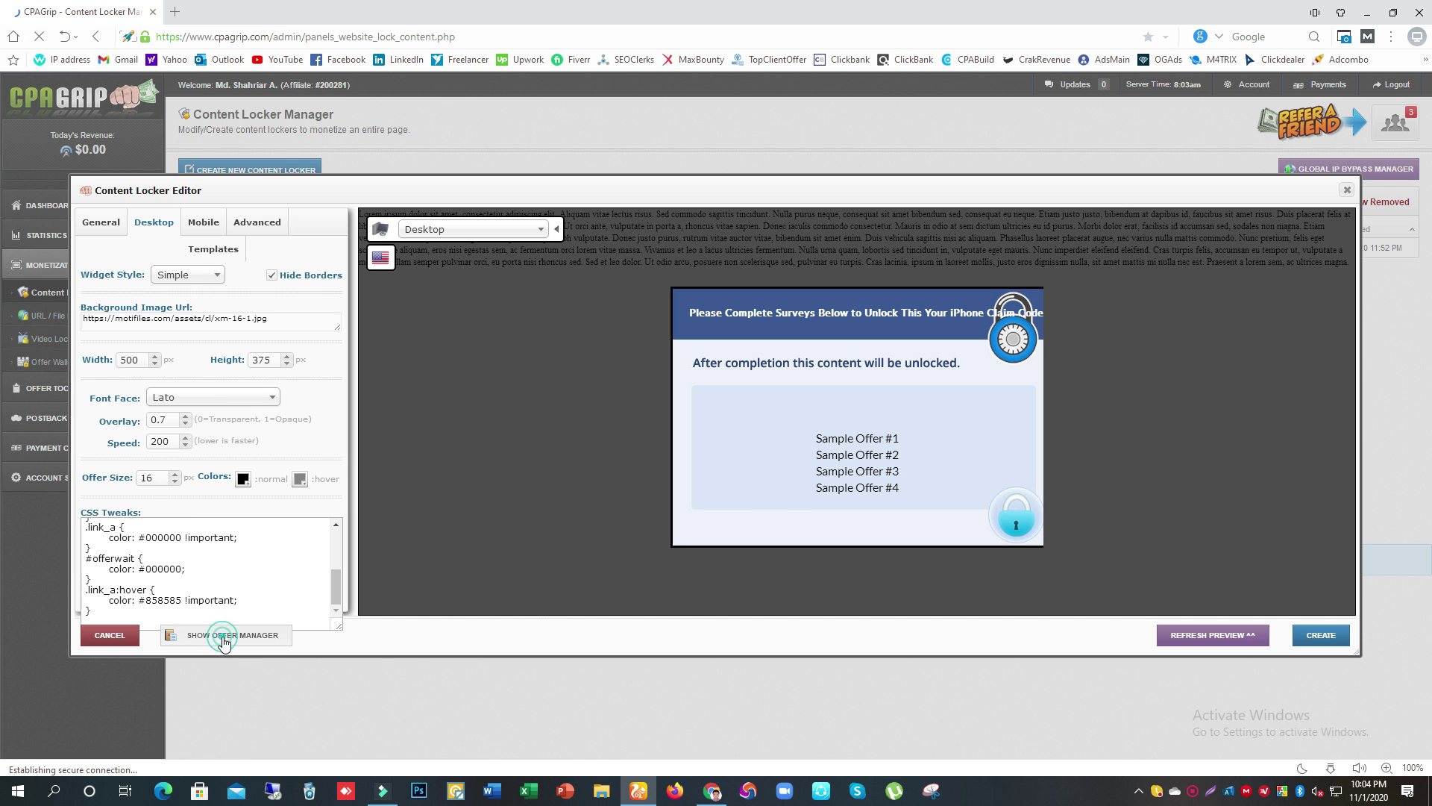
# Mark the Fortnite Vbucks, $750 Paypal Gift Card, Taco Bell gift card and New iPhone 12 offers as favourites.
pyautogui.click(105, 310)
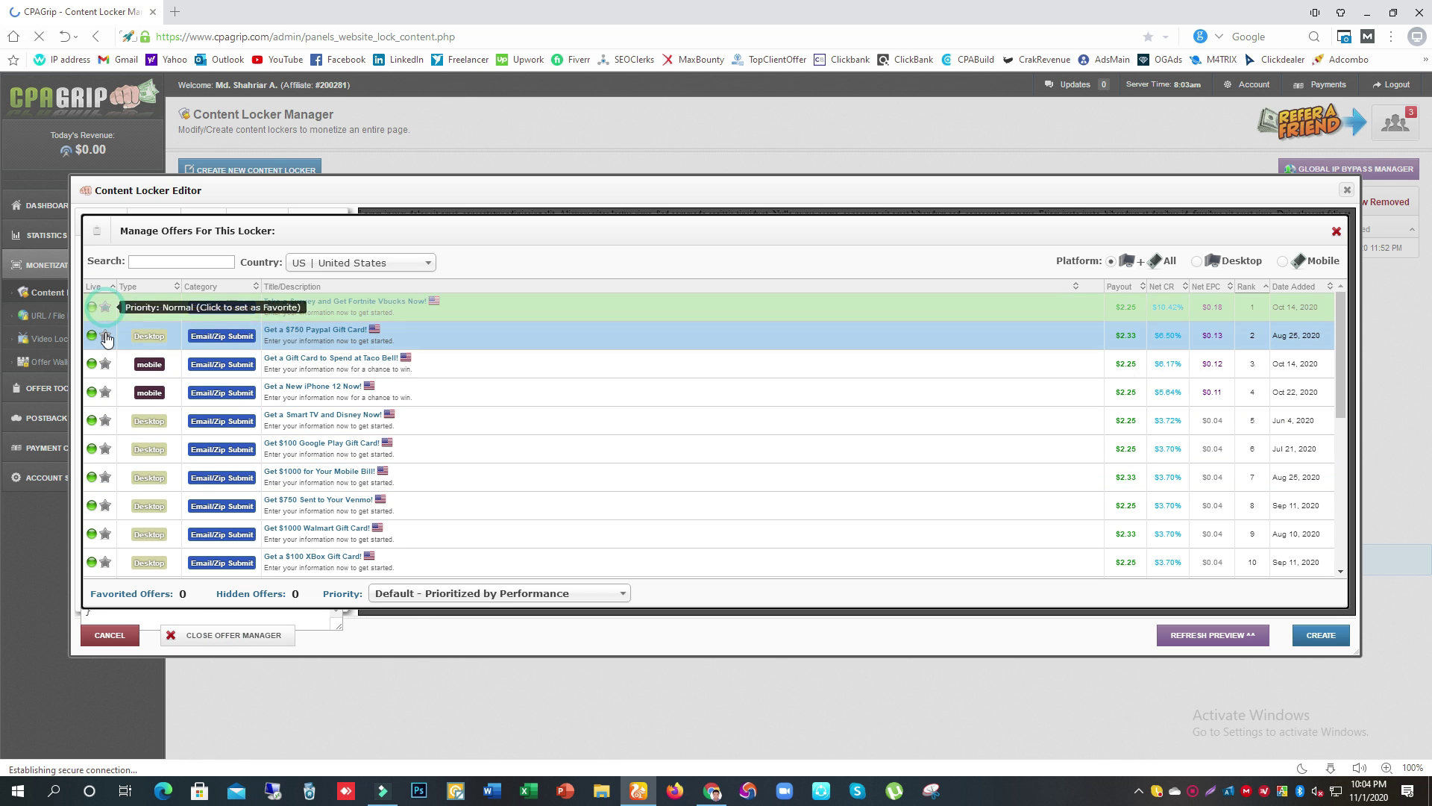
pyautogui.click(106, 364)
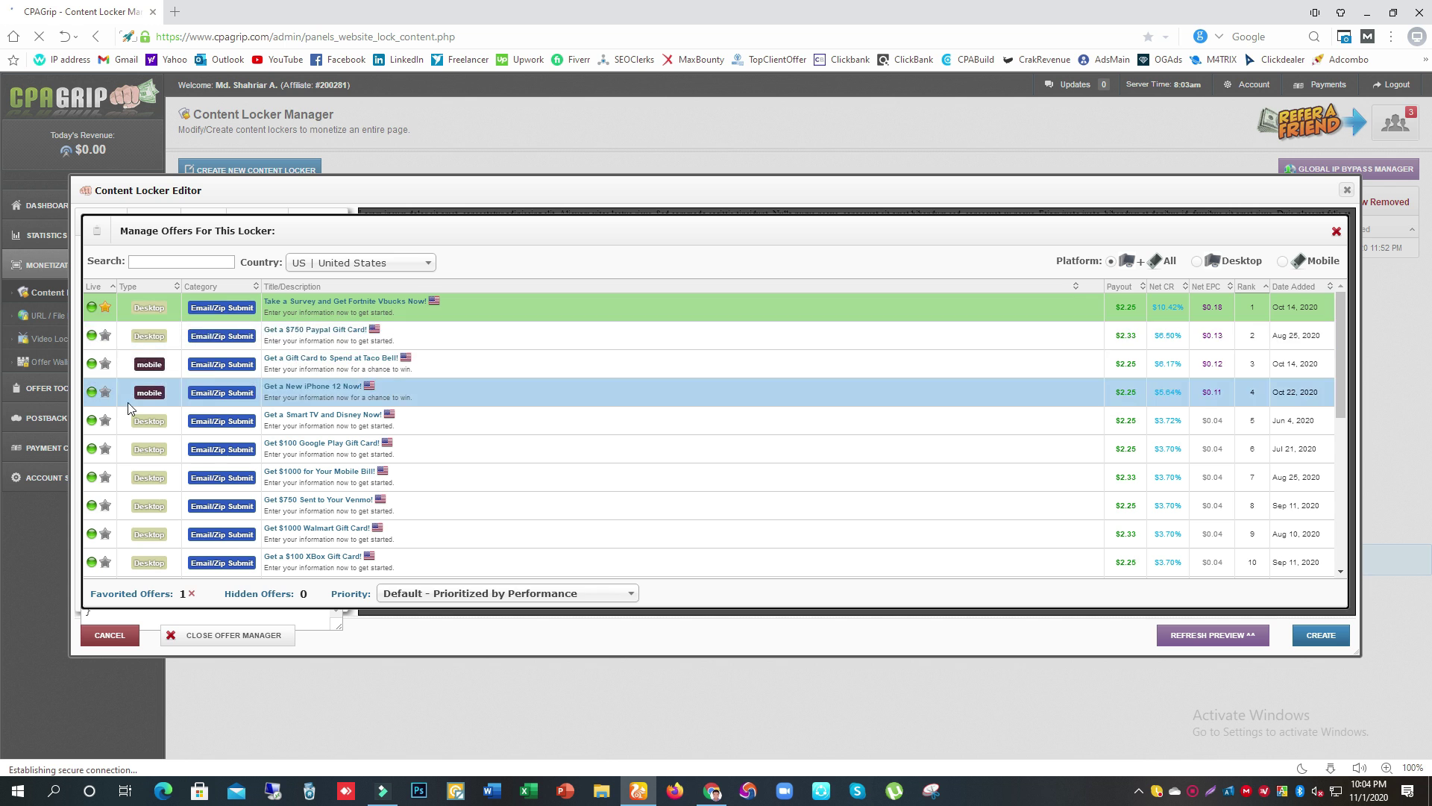
pyautogui.click(106, 392)
pyautogui.click(106, 393)
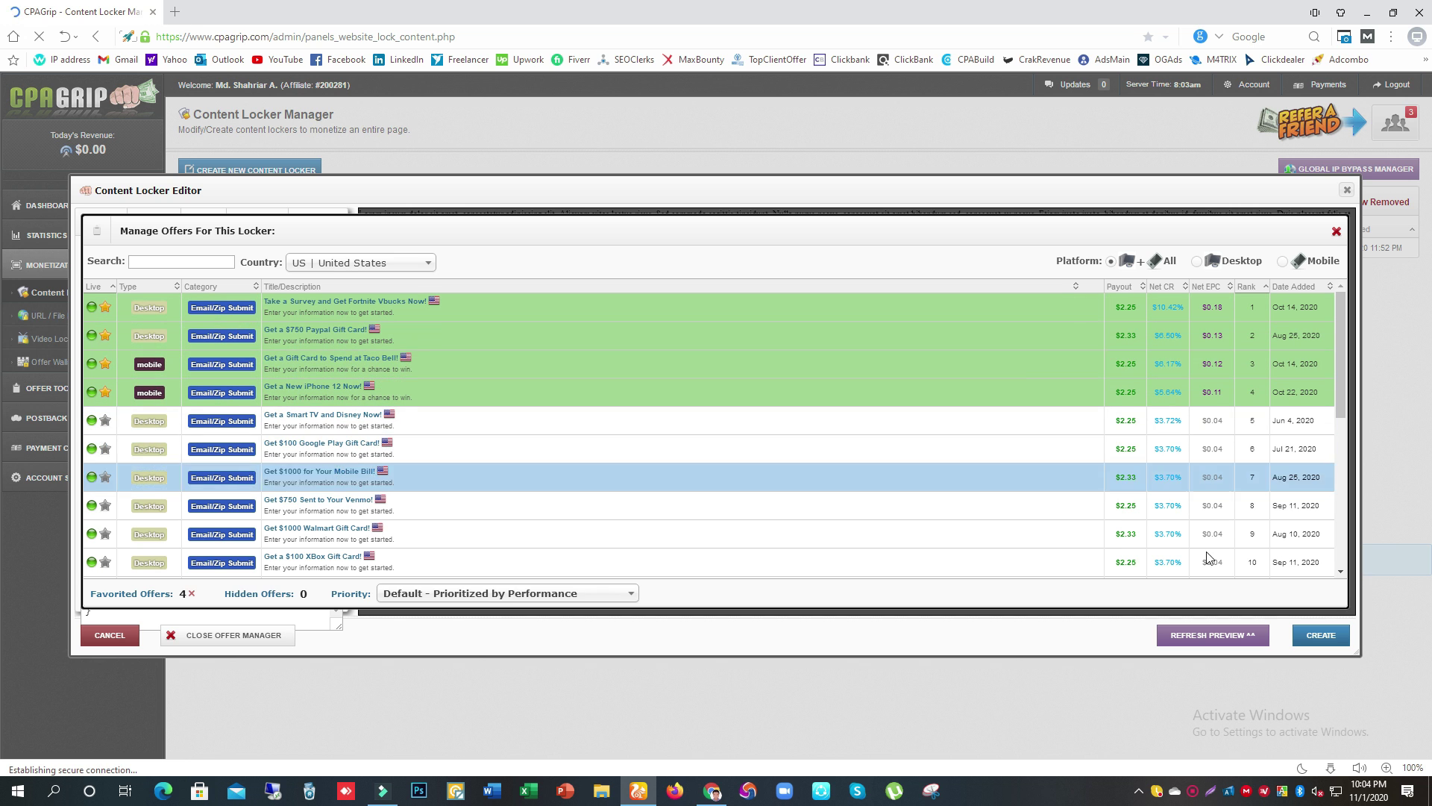
# Filter the offer list to Australia and show only desktop offers.
pyautogui.click(330, 260)
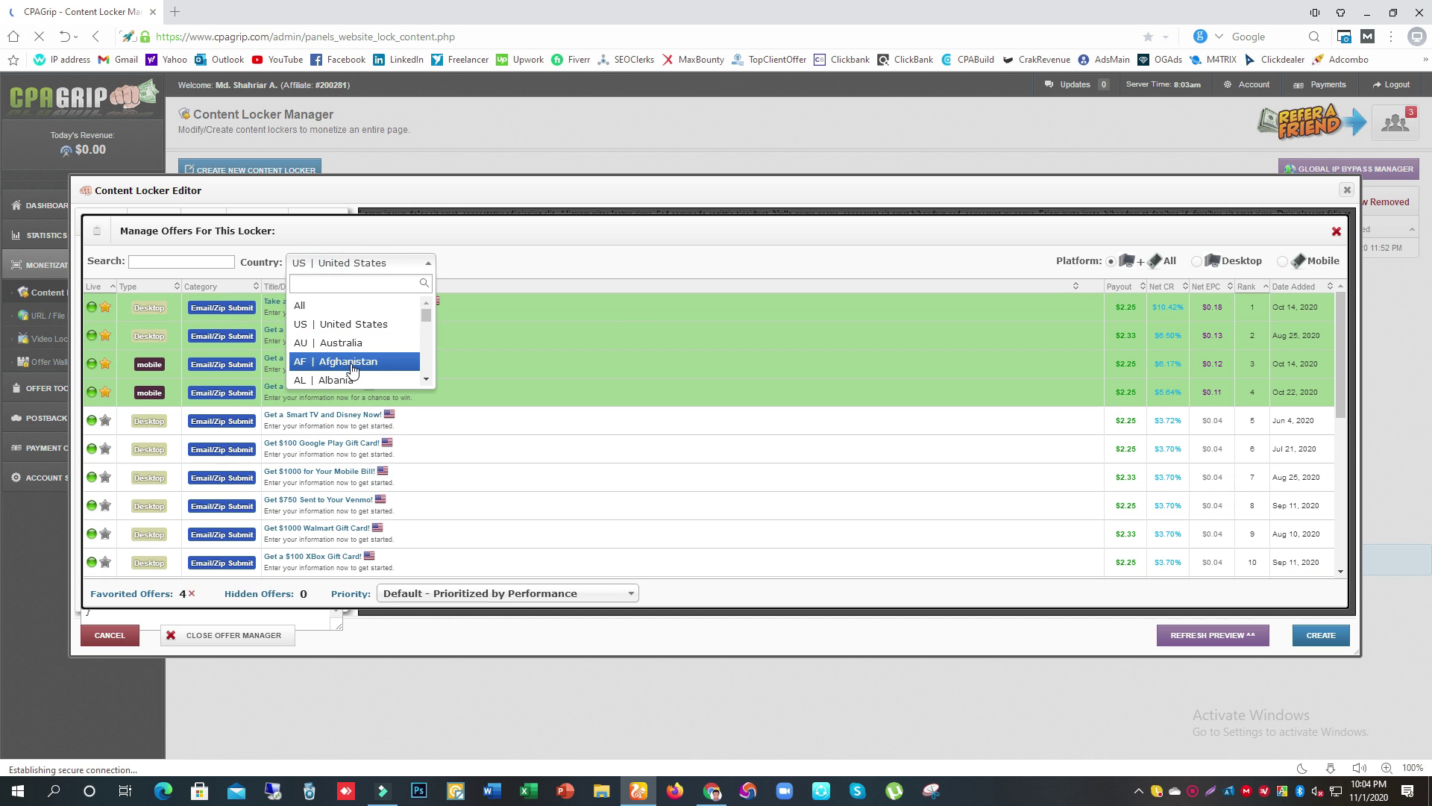
pyautogui.click(340, 342)
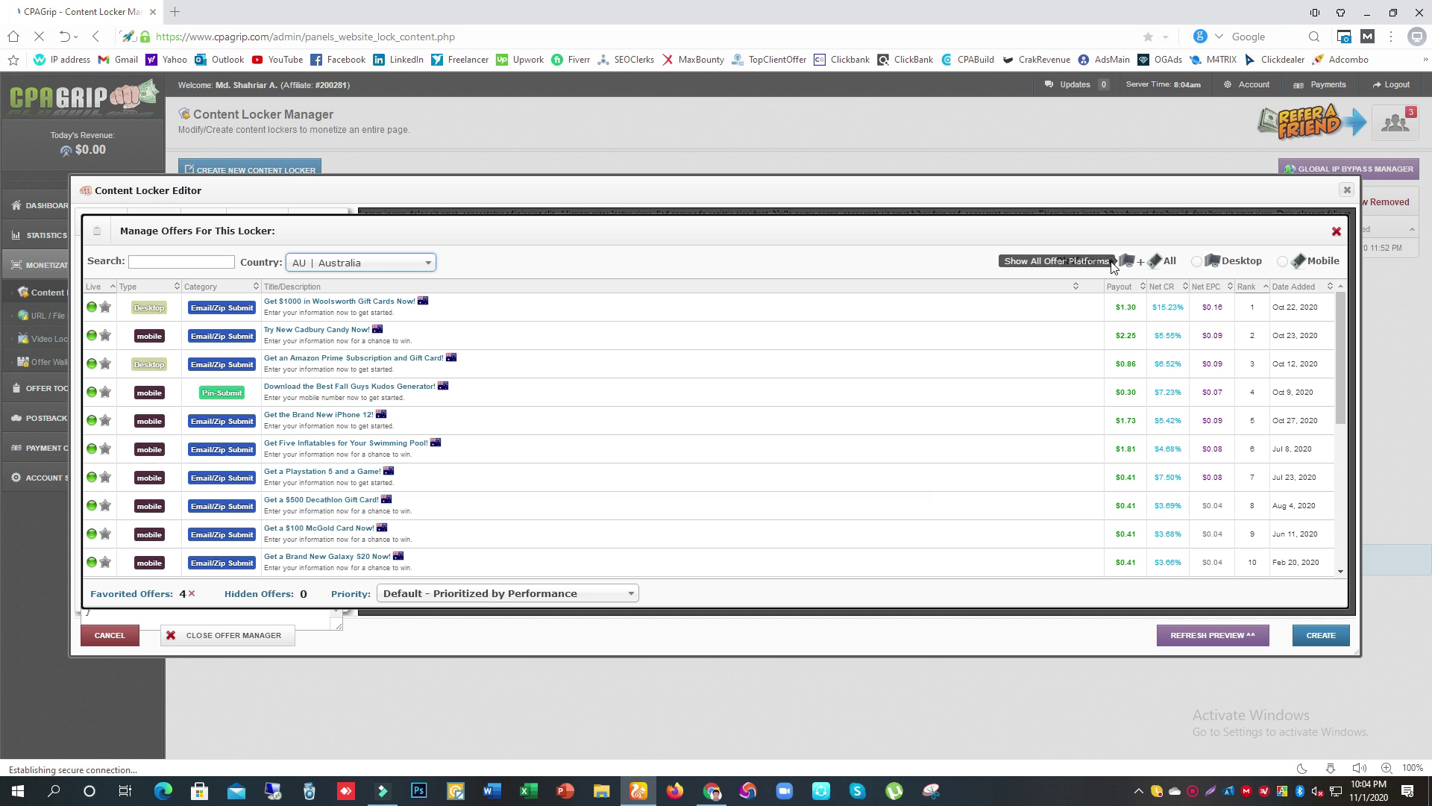
pyautogui.click(1197, 262)
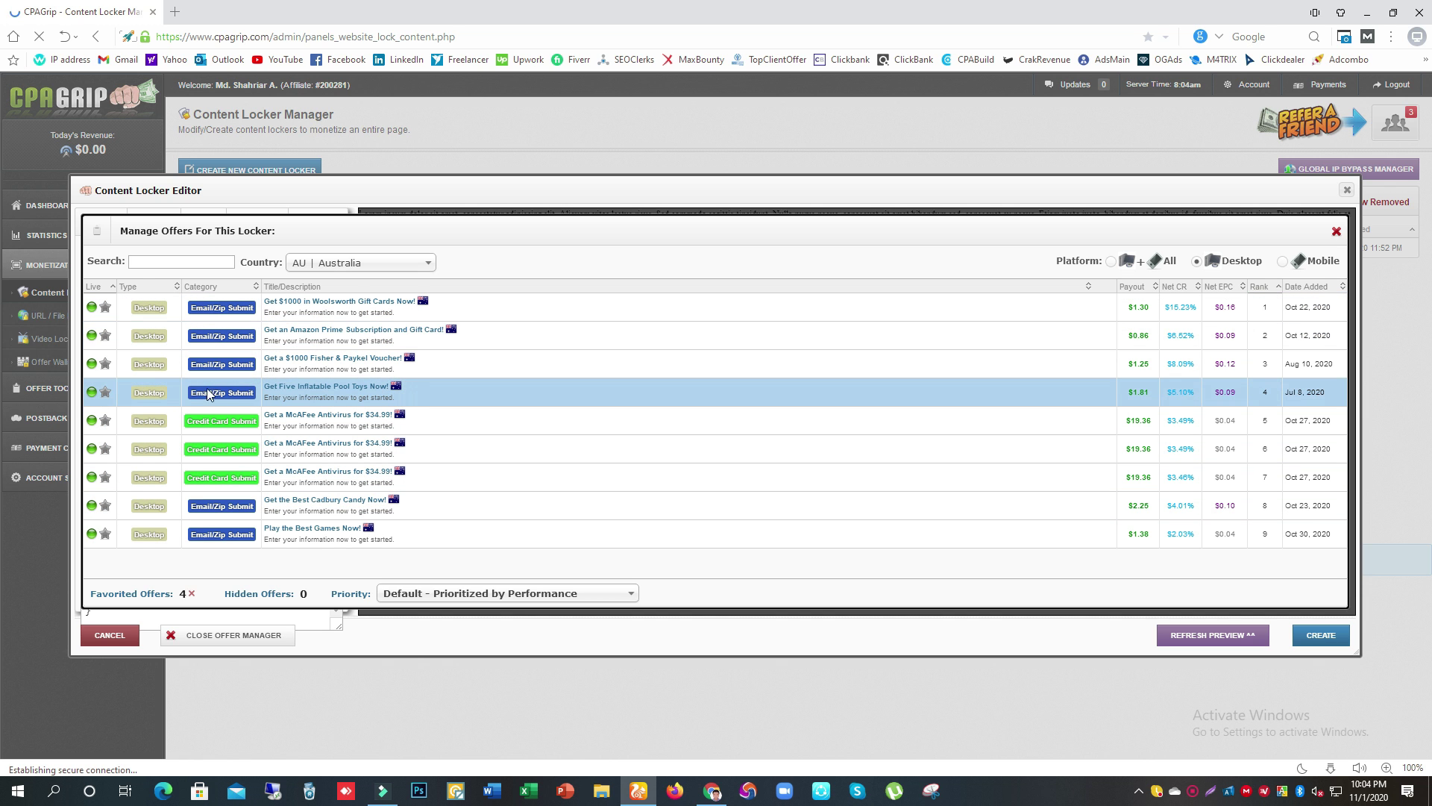
# Show Australia's mobile offers and mark the Brand New iPhone 12, Playstation 5 and $500 Decathlon Gift Card offers as favourites.
pyautogui.click(1283, 262)
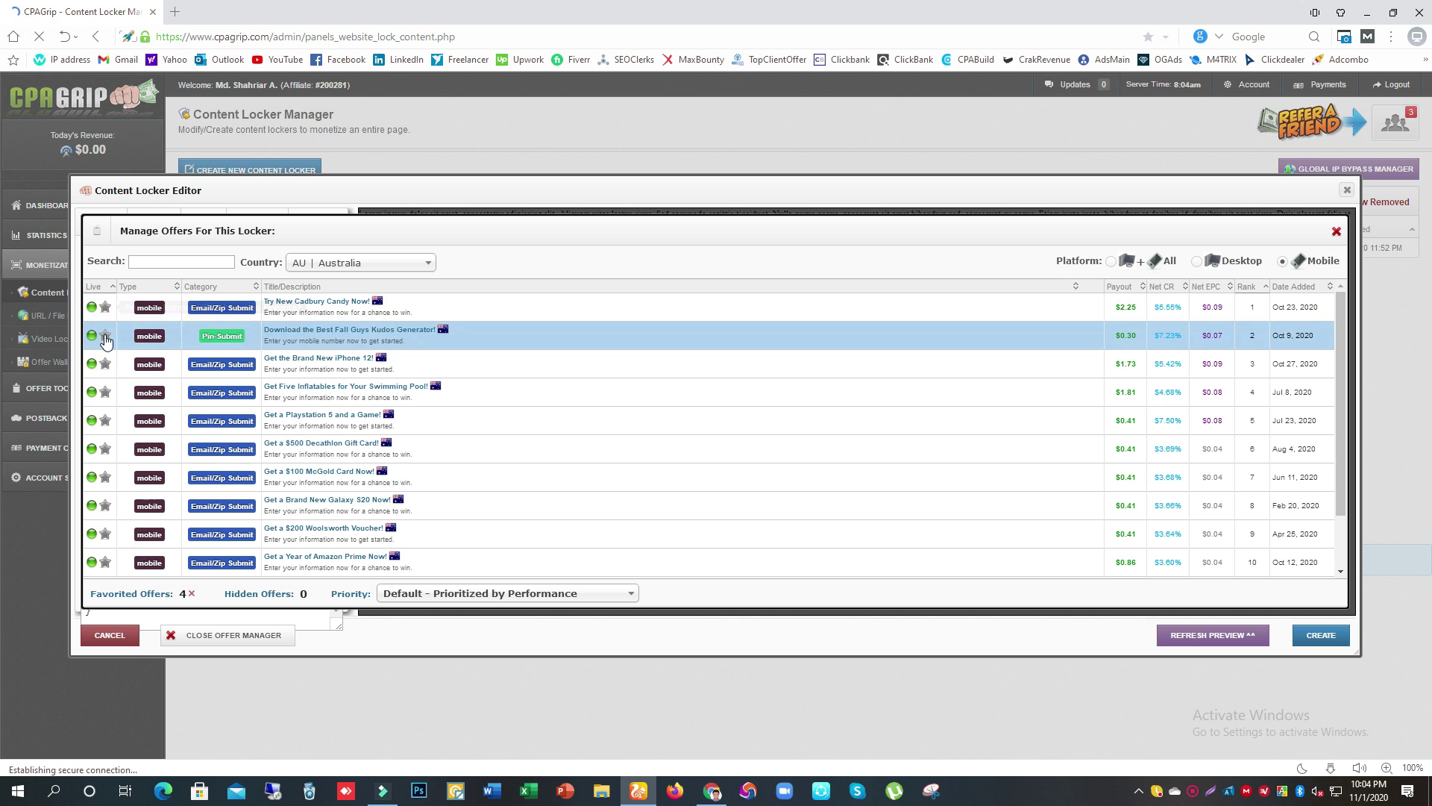
pyautogui.click(106, 364)
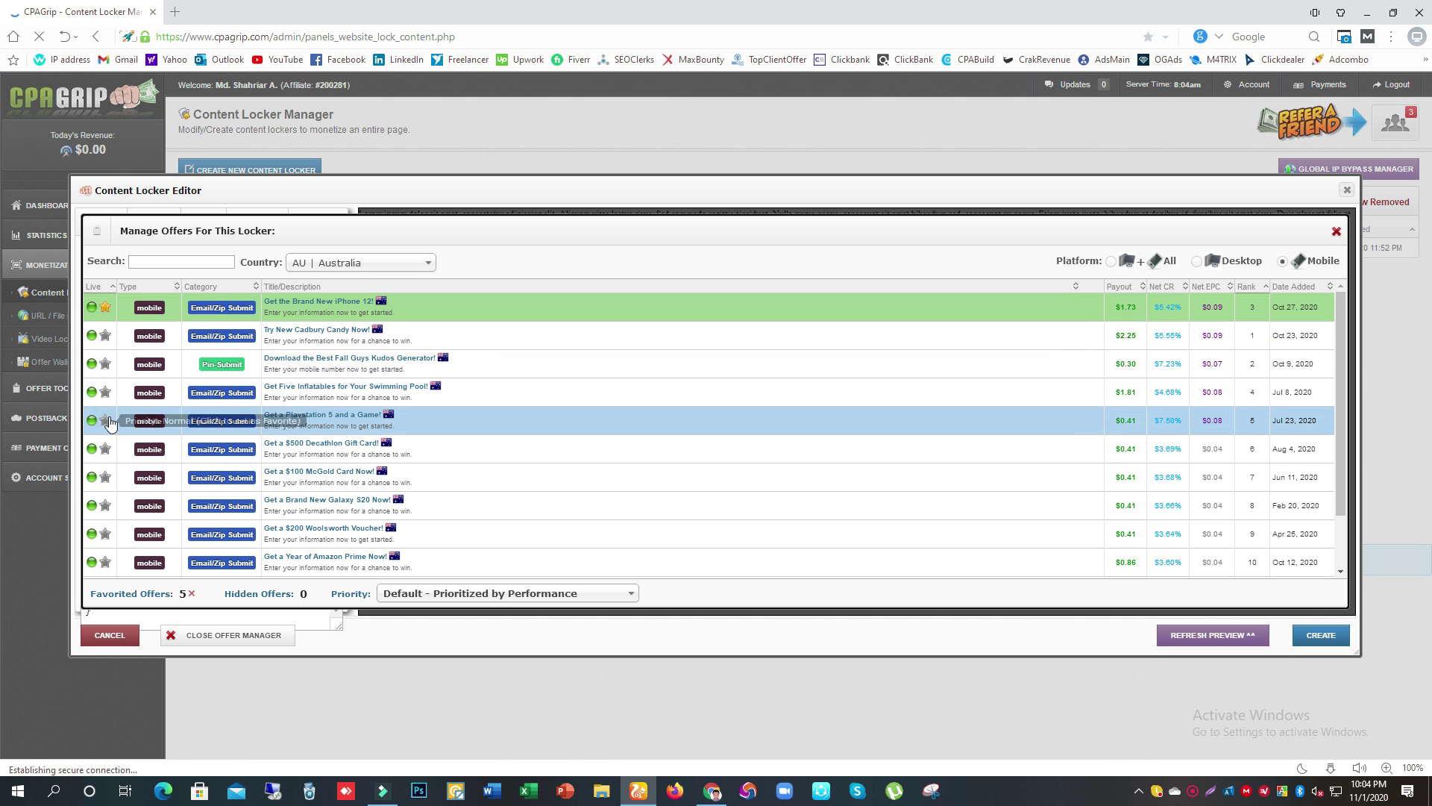
pyautogui.click(105, 420)
pyautogui.click(105, 449)
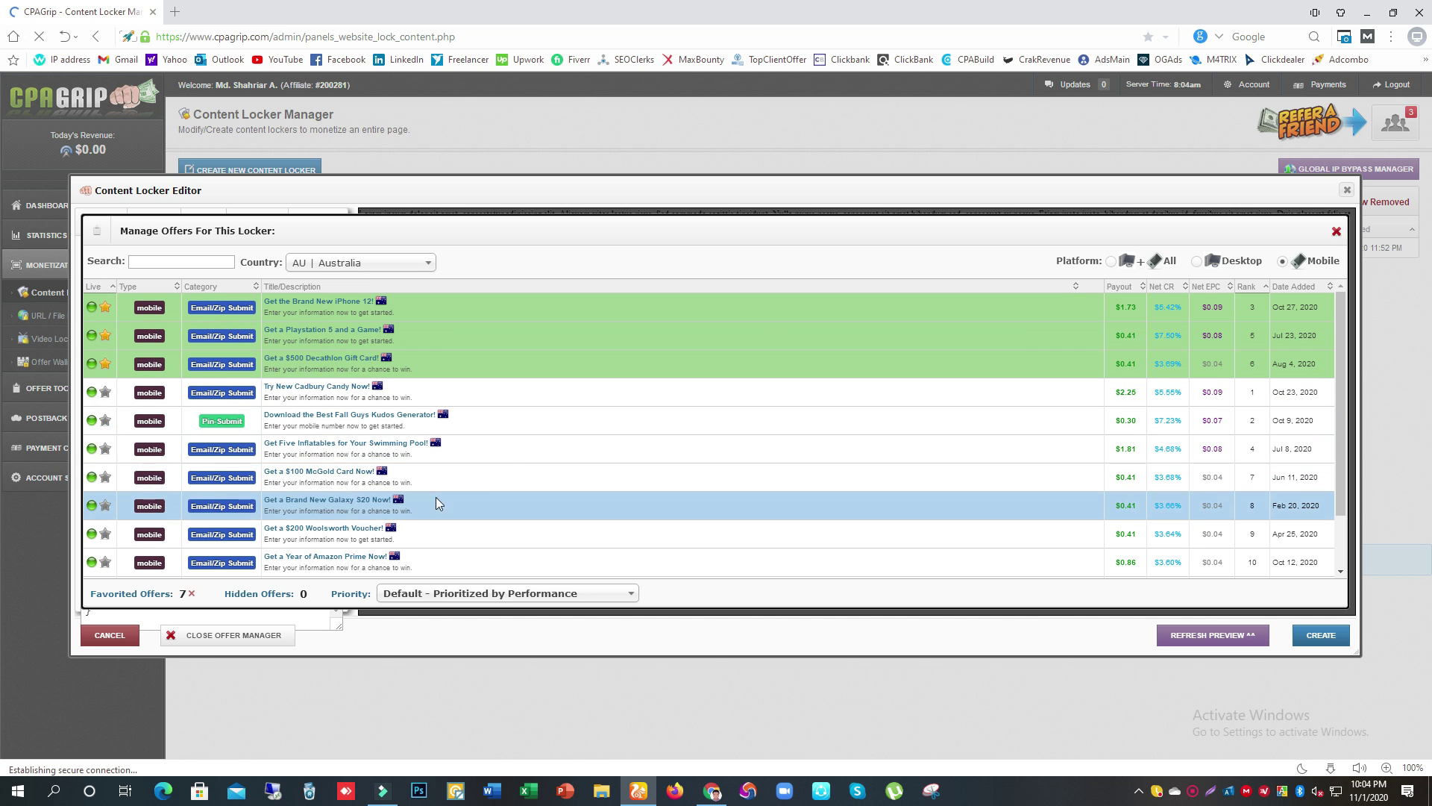
# Try hiding the Fall Guys Kudos Generator offer and enable it again.
pyautogui.scroll(-2, 328, 471)
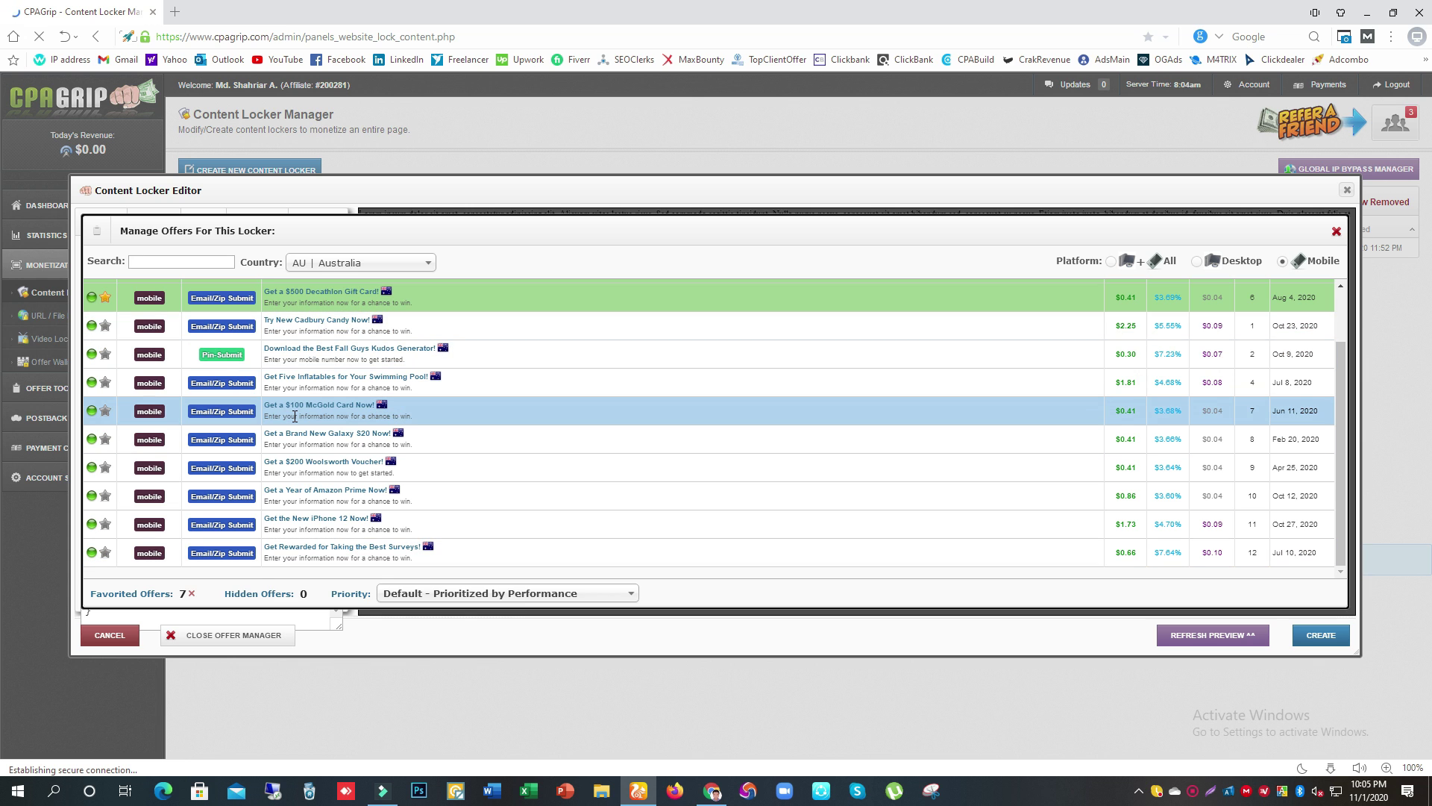
pyautogui.click(91, 355)
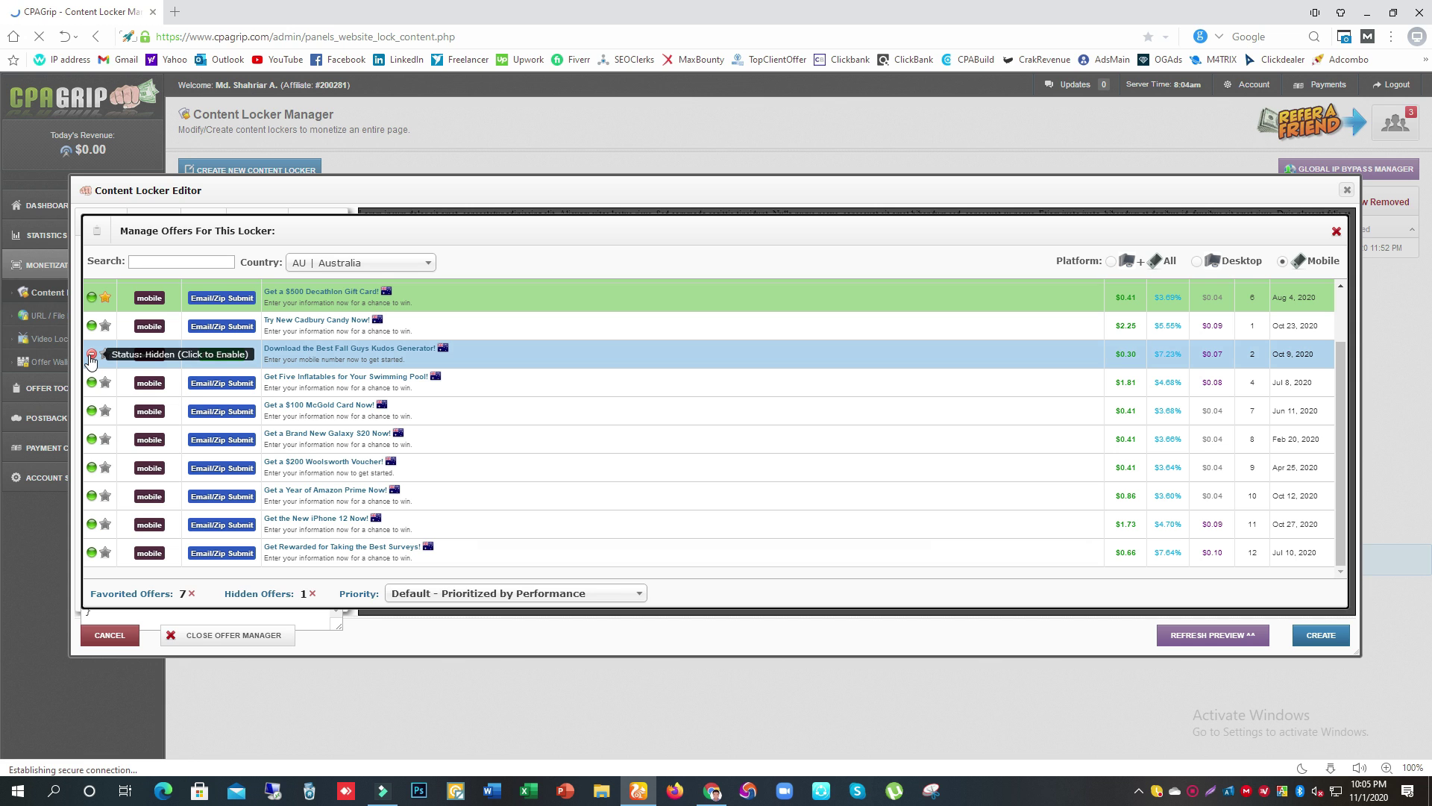
pyautogui.click(91, 356)
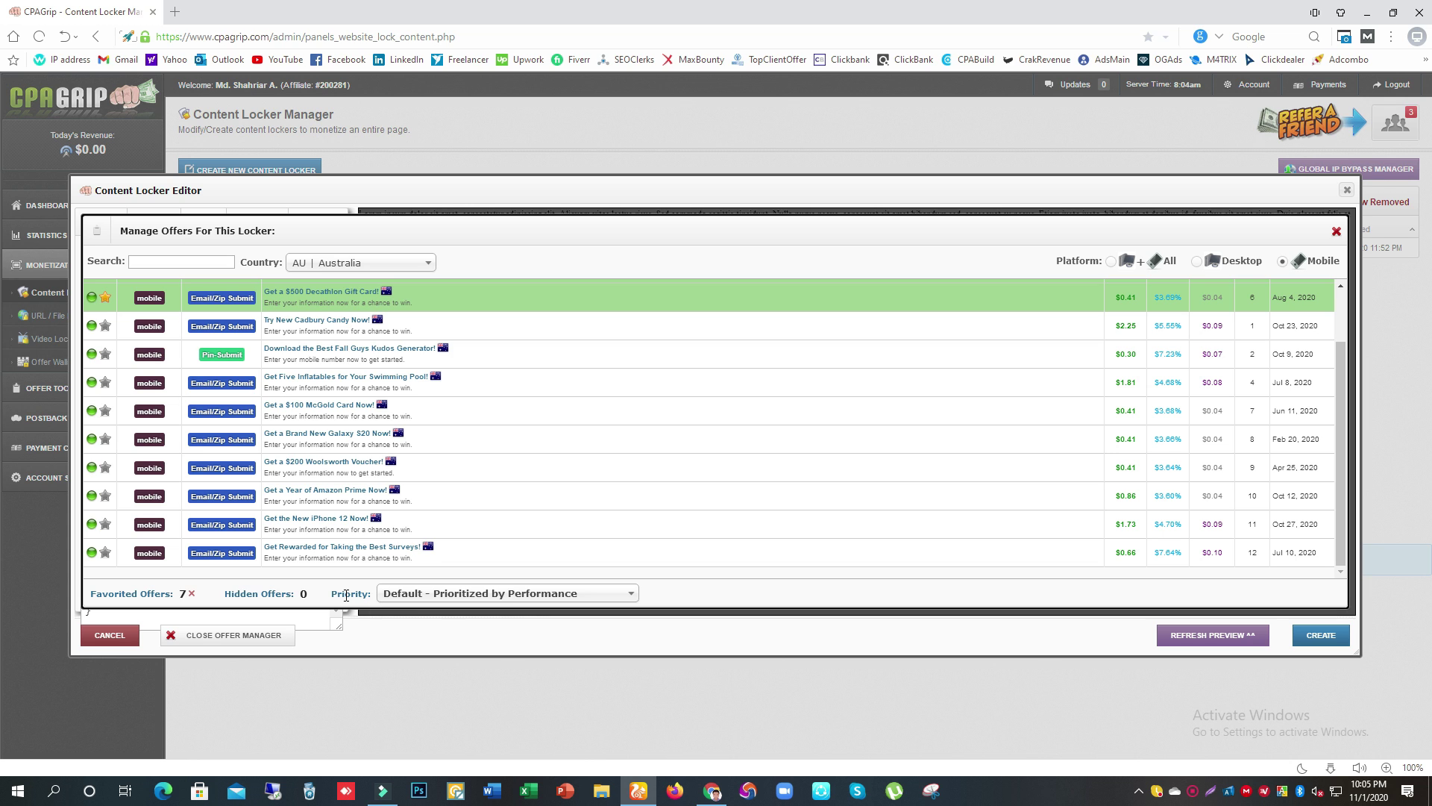
# Set the offer priority to "CPA and CPI first, then Pin and Credit" and close the offer manager.
pyautogui.click(441, 594)
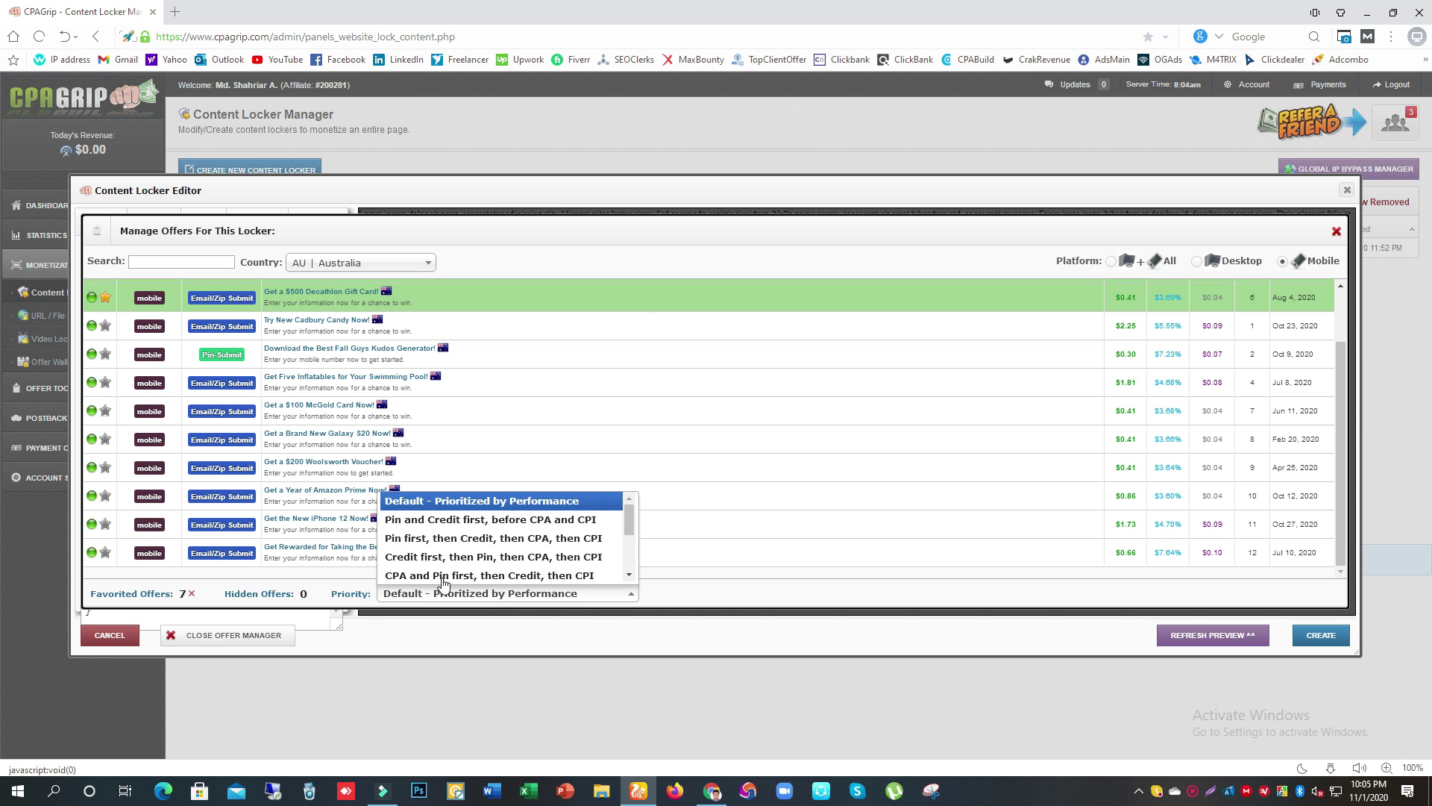
pyautogui.scroll(-5, 440, 515)
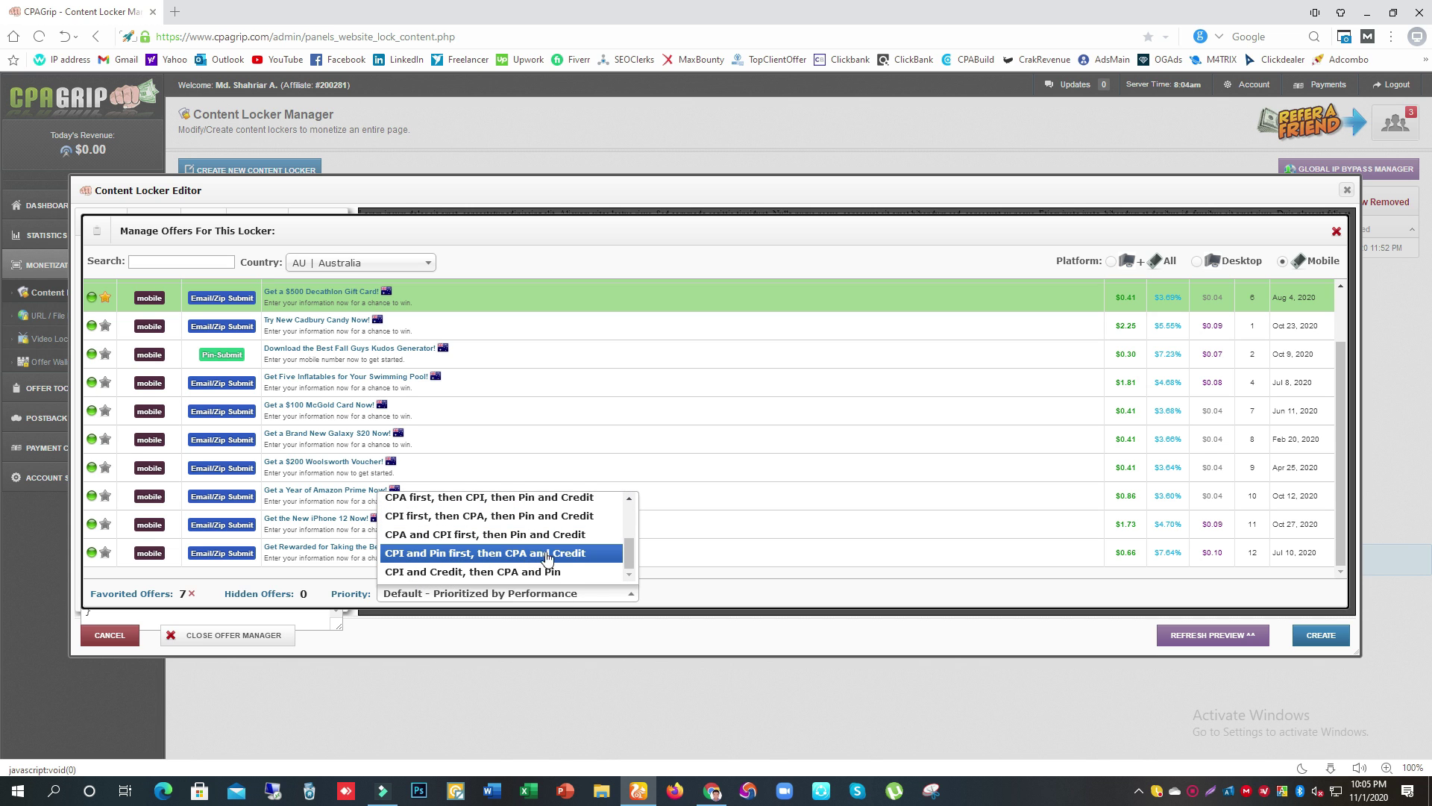
pyautogui.scroll(5, 491, 553)
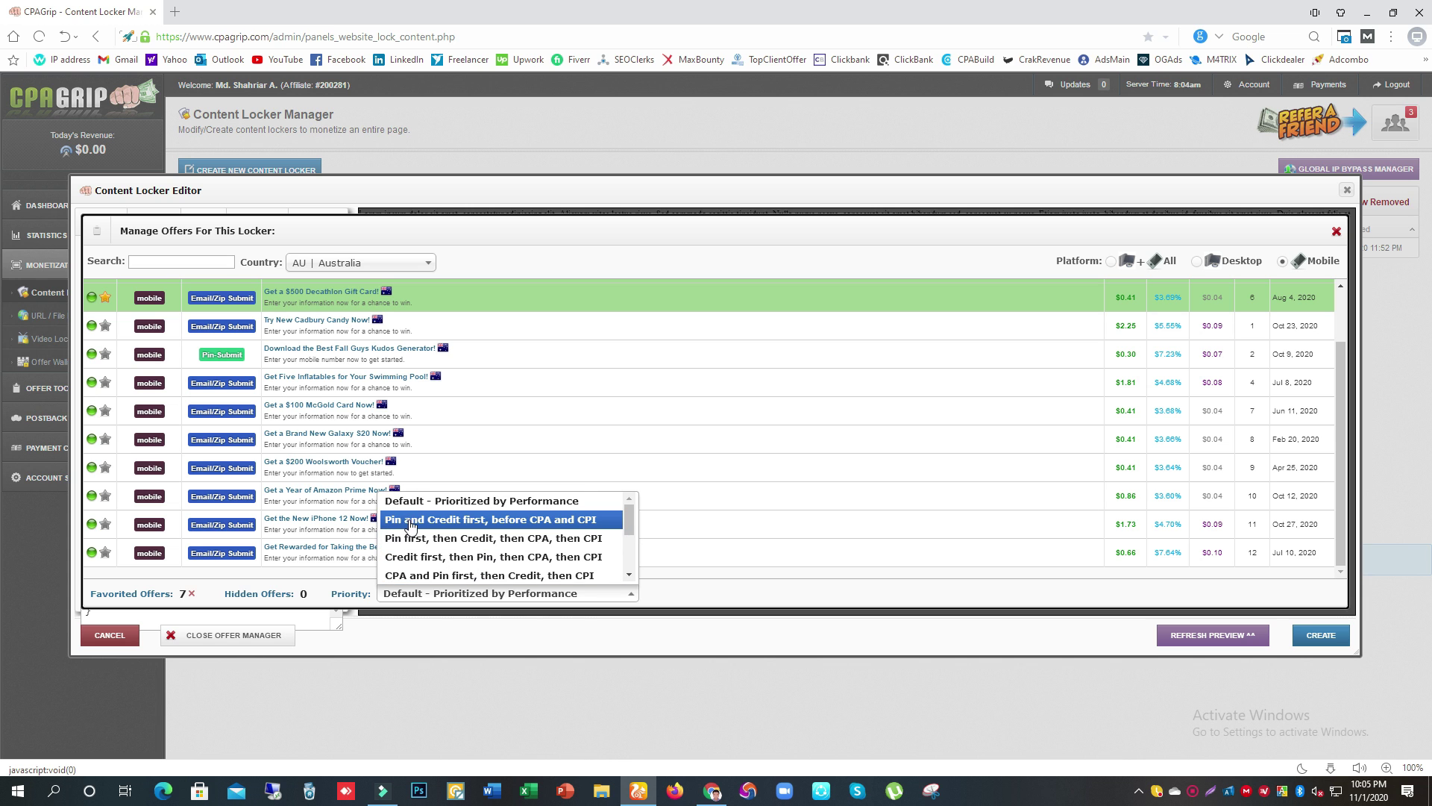
pyautogui.scroll(-3, 466, 556)
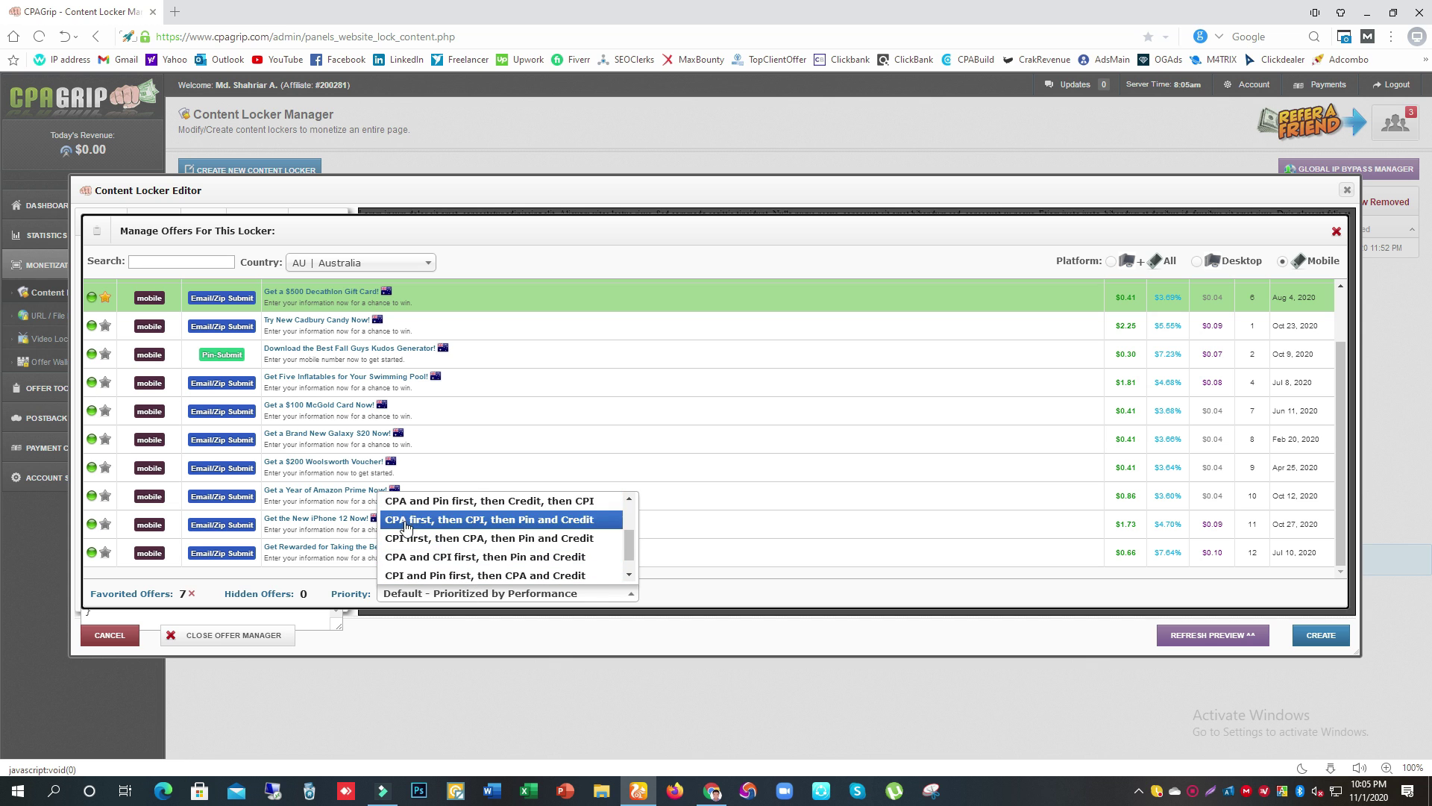
pyautogui.scroll(-1, 420, 541)
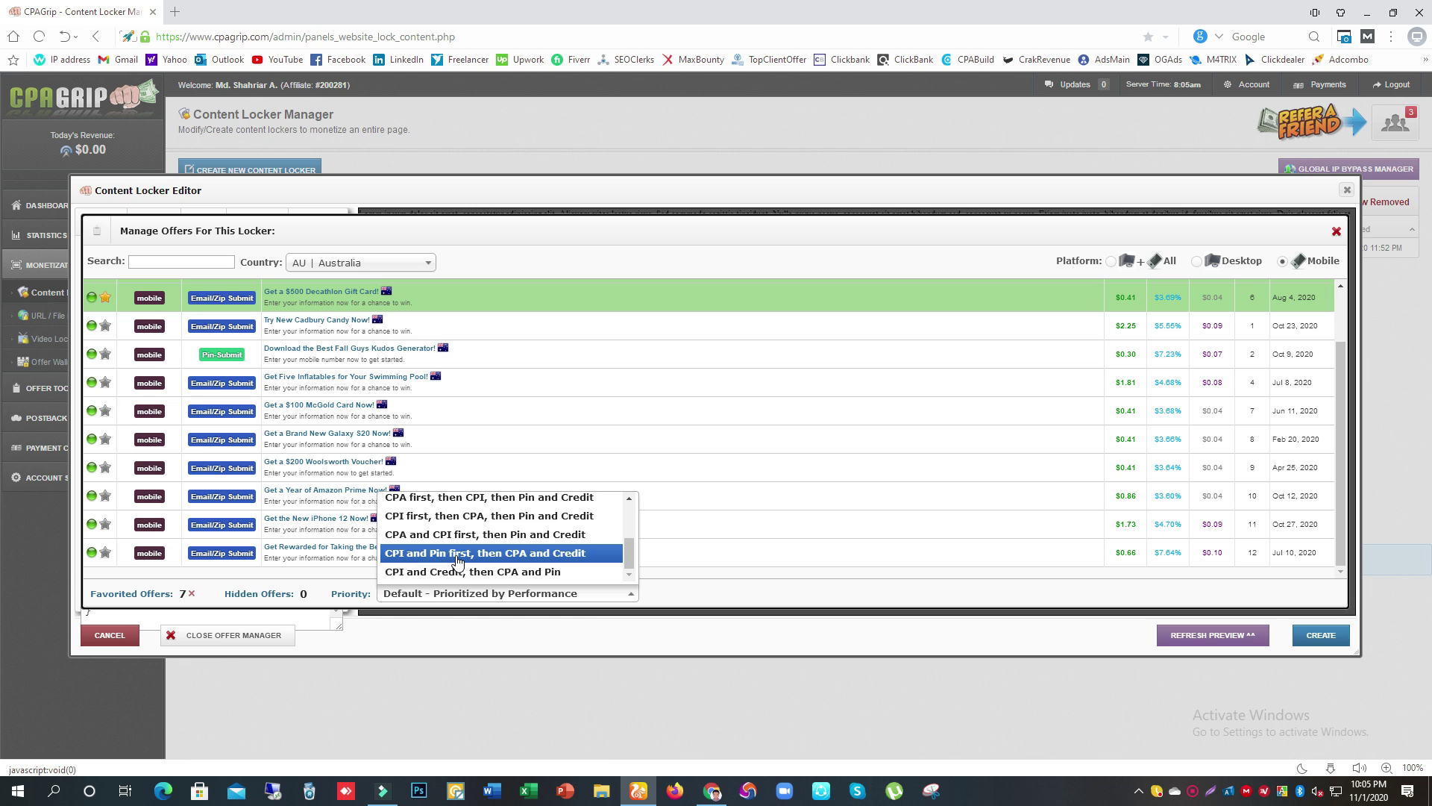
pyautogui.click(509, 558)
pyautogui.click(484, 593)
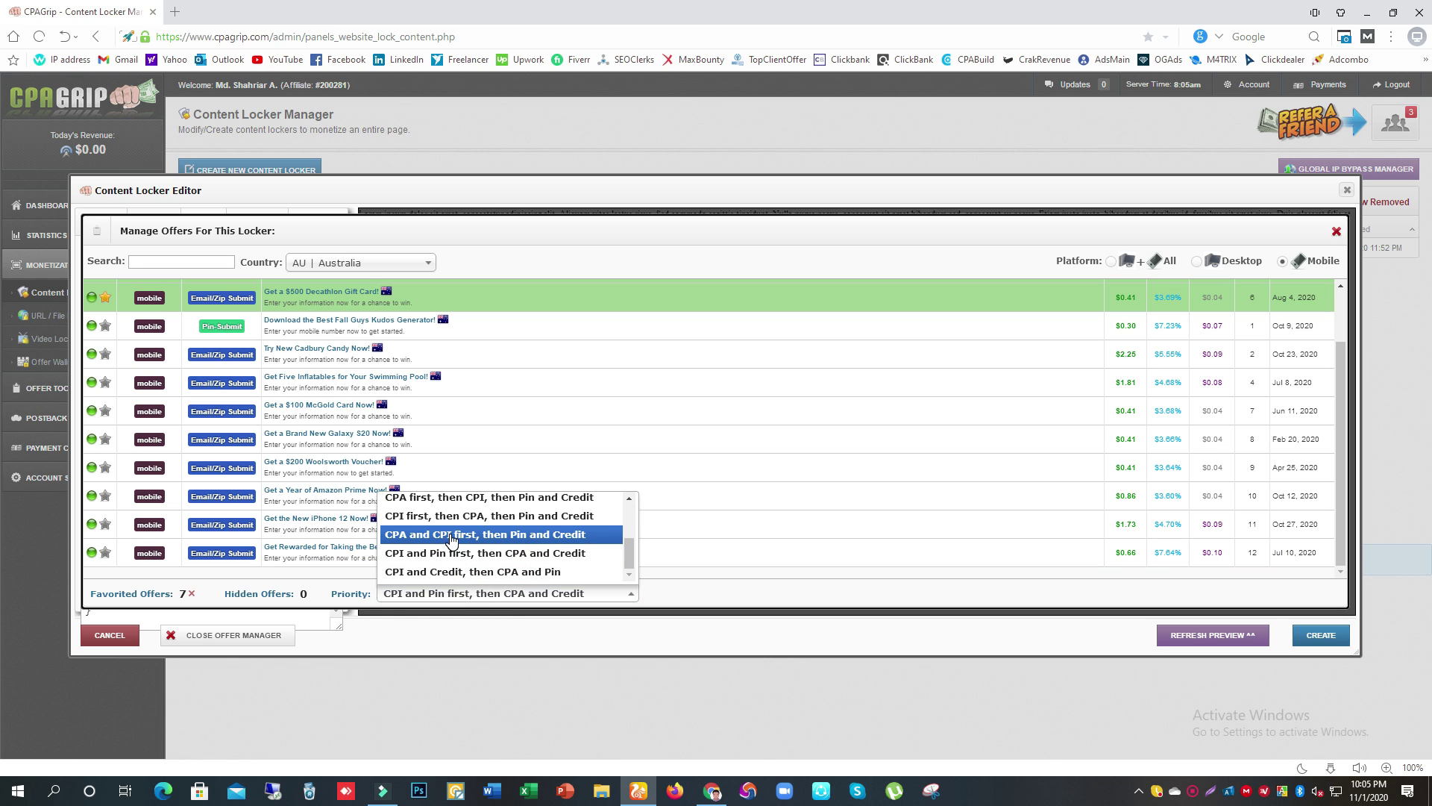
pyautogui.click(517, 541)
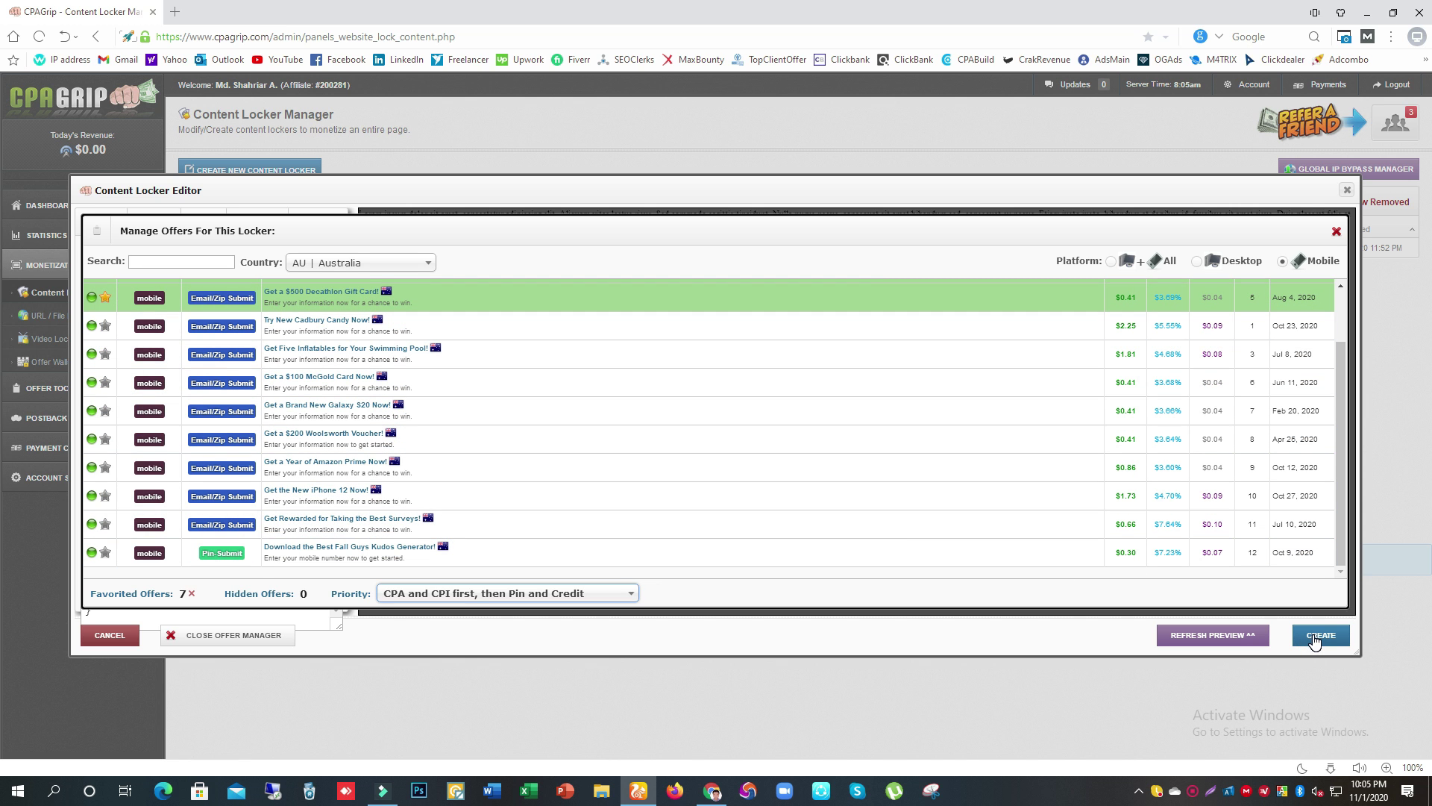
pyautogui.click(1336, 232)
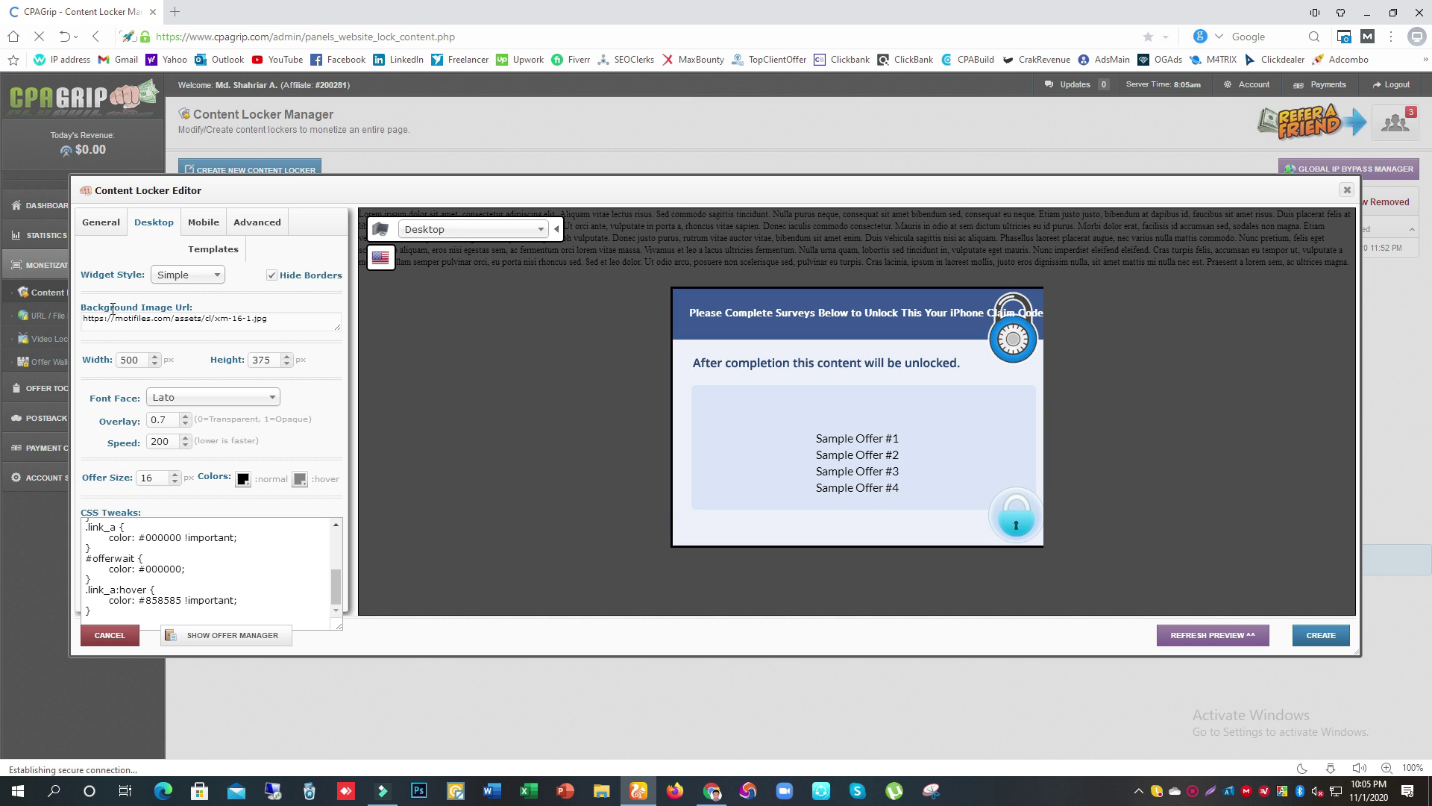
# Open the mobile locker settings, try adjusting the overlay opacity and restore it to 0.9.
pyautogui.click(200, 225)
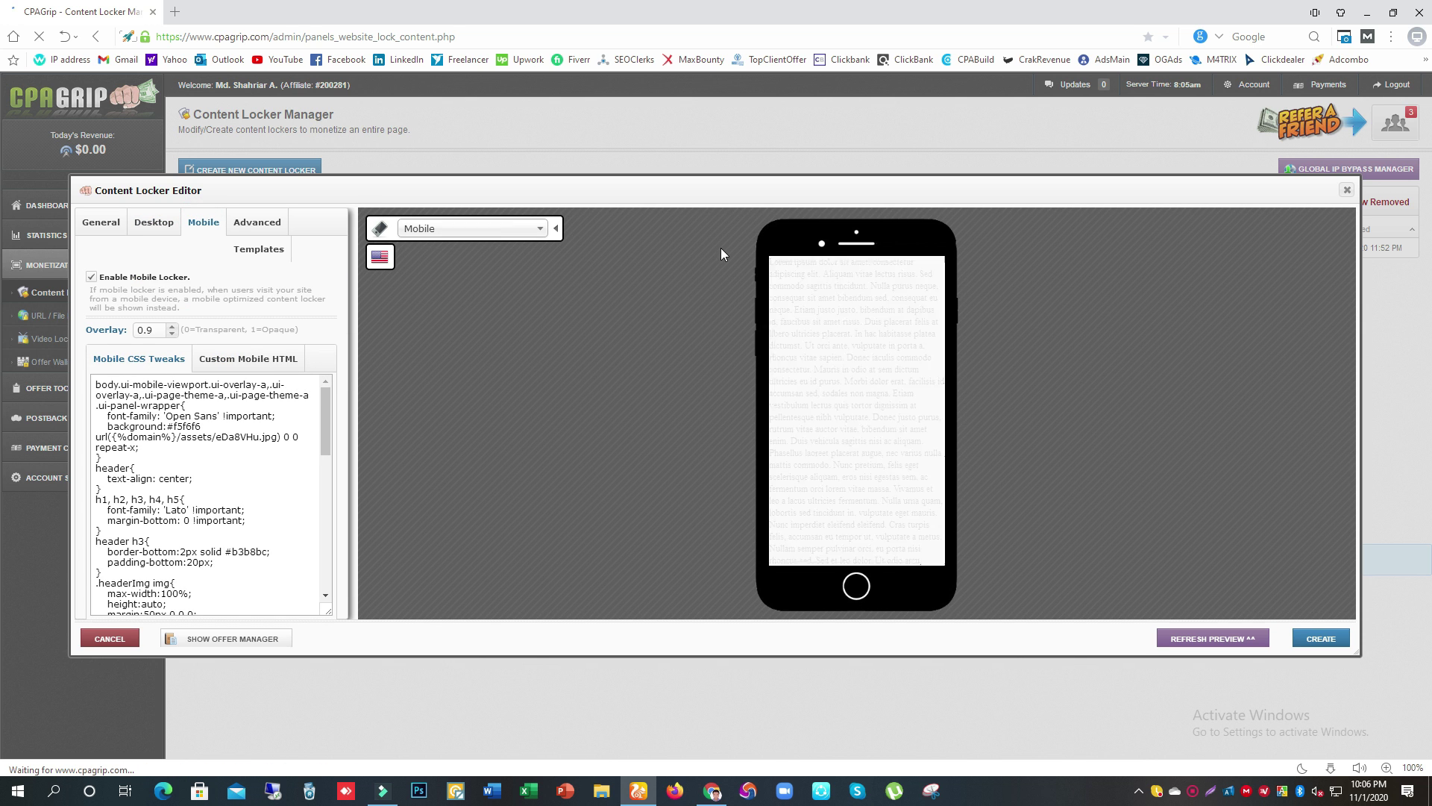
pyautogui.doubleClick(90, 330)
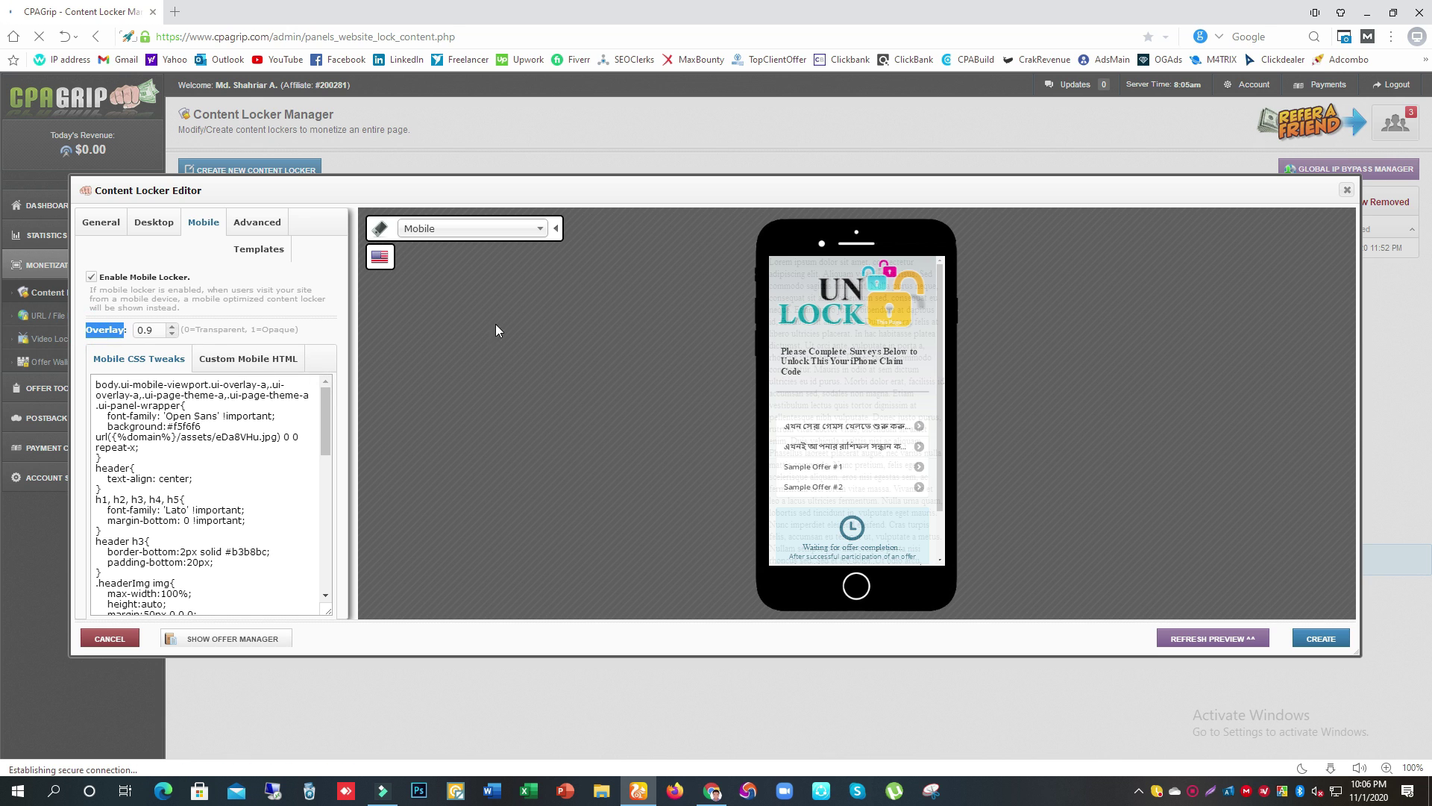
pyautogui.click(98, 340)
pyautogui.click(171, 328)
pyautogui.click(172, 334)
pyautogui.click(171, 333)
# Briefly reopen the offer manager and examine the mobile locker's CSS tweaks and custom HTML code.
pyautogui.click(244, 639)
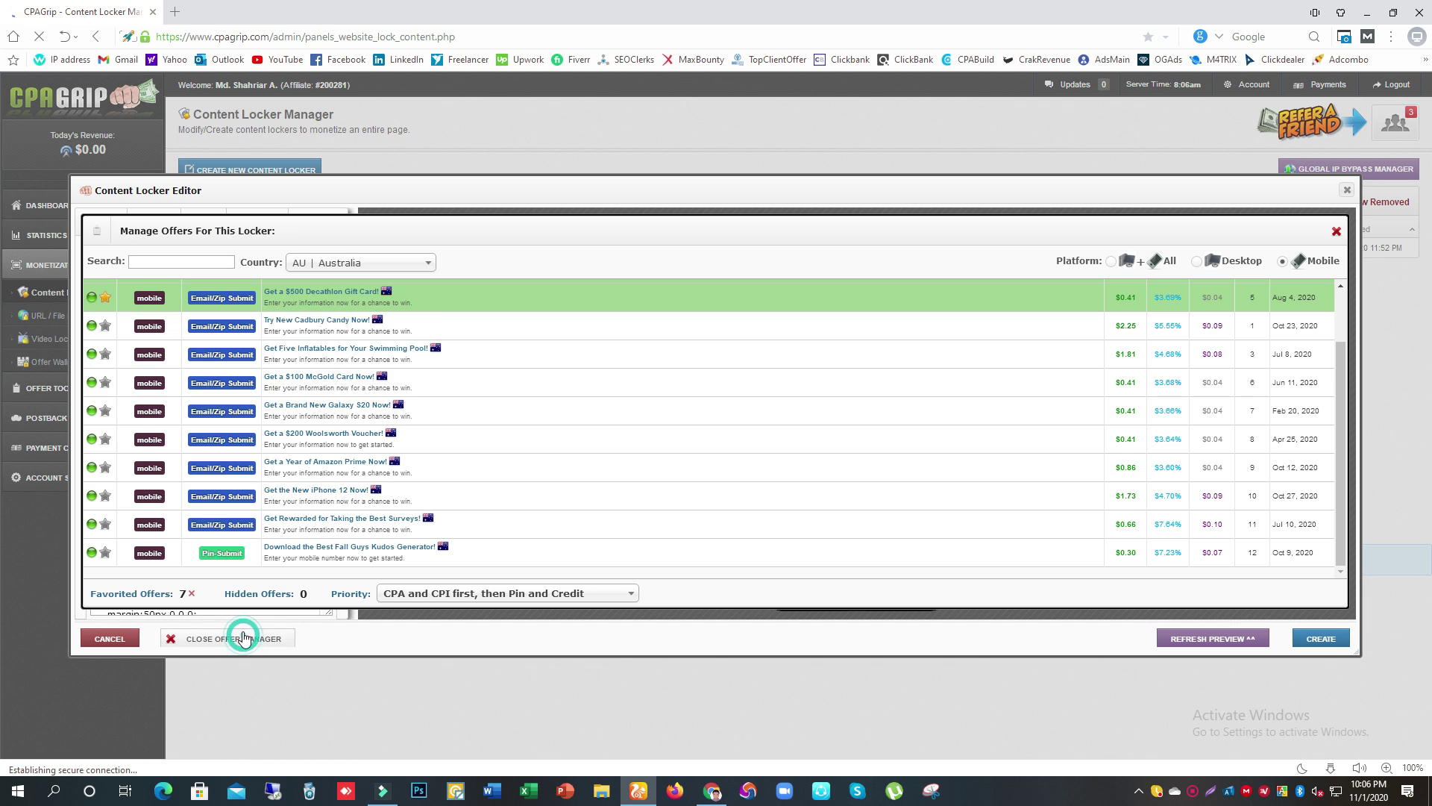
pyautogui.click(1336, 232)
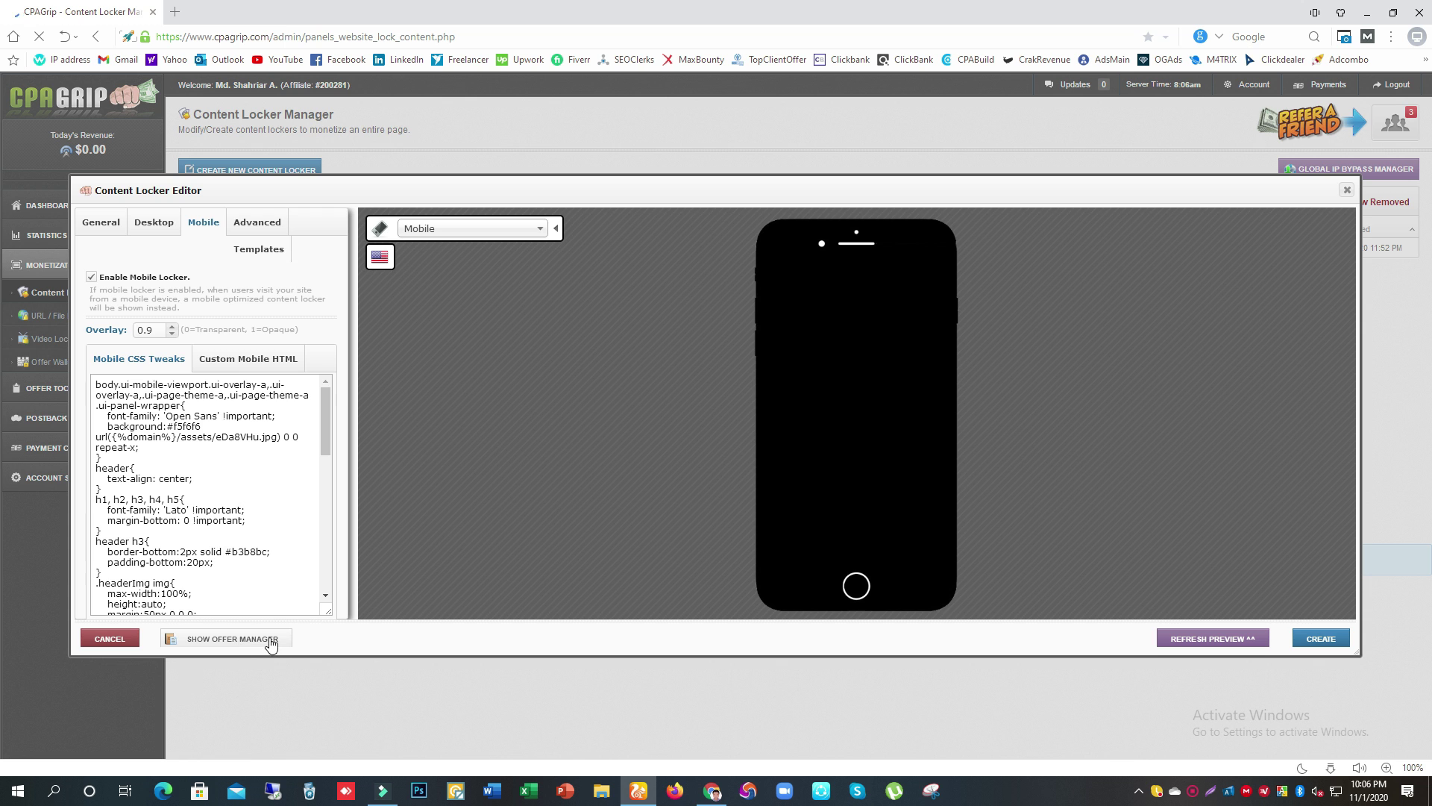
pyautogui.scroll(-4, 209, 447)
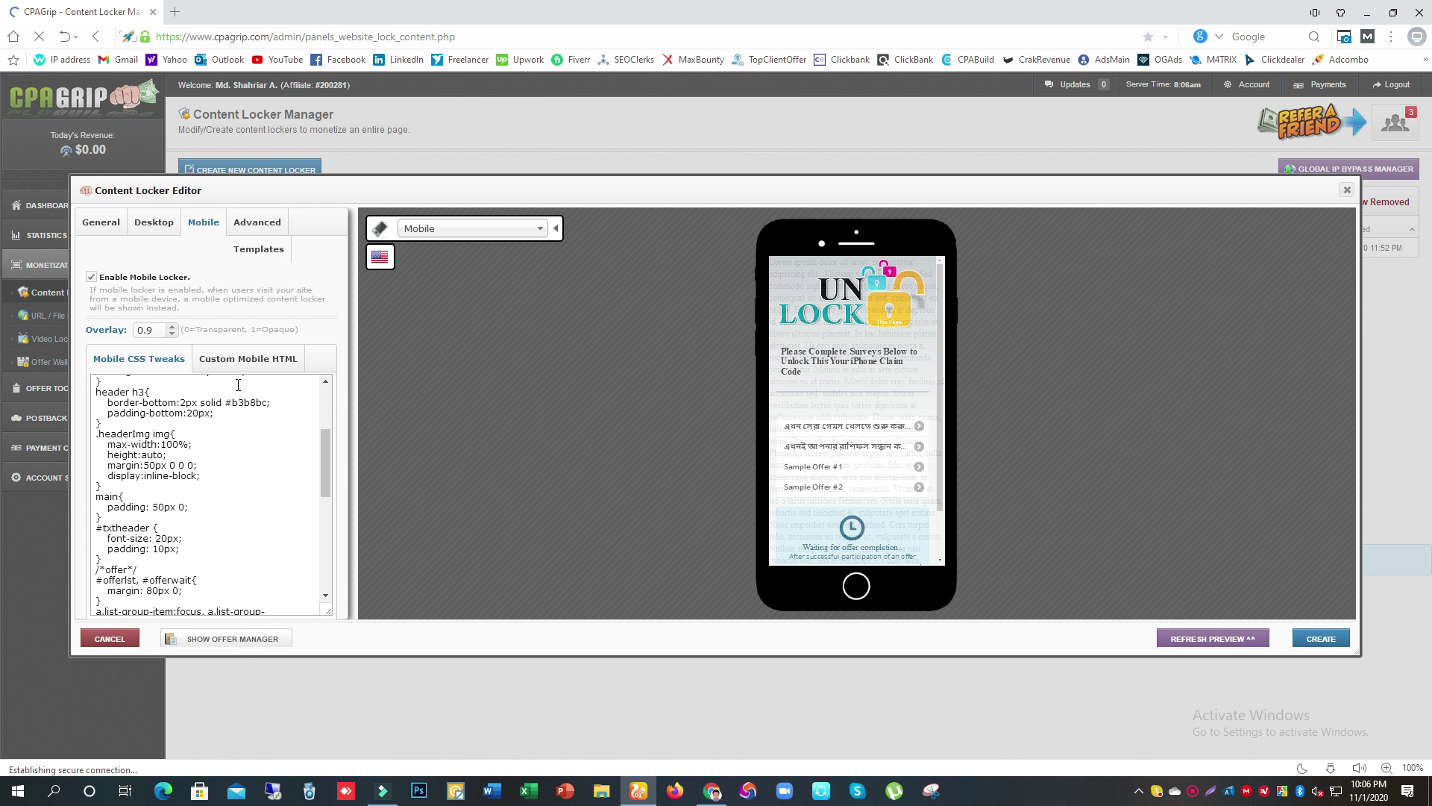
pyautogui.click(233, 360)
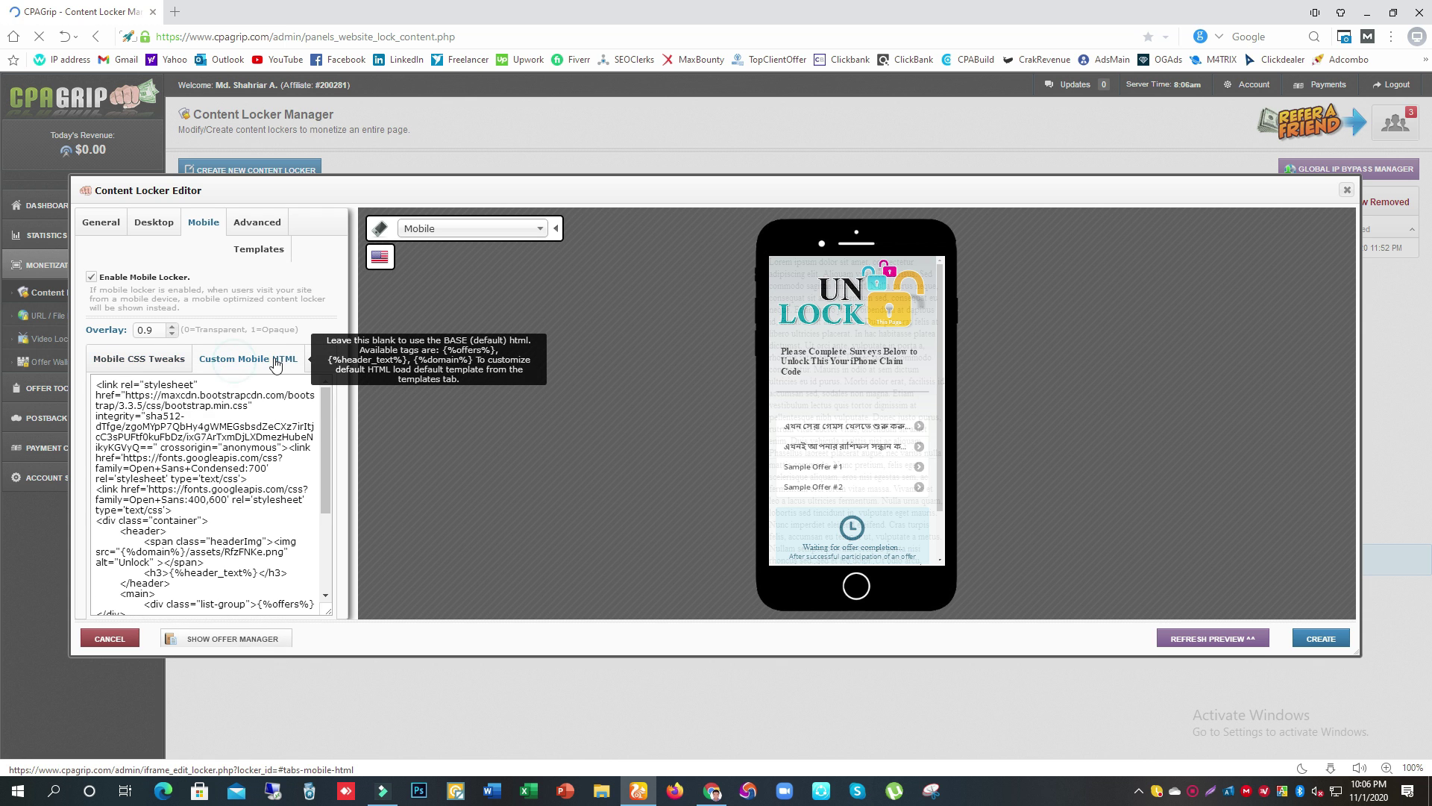
pyautogui.click(201, 472)
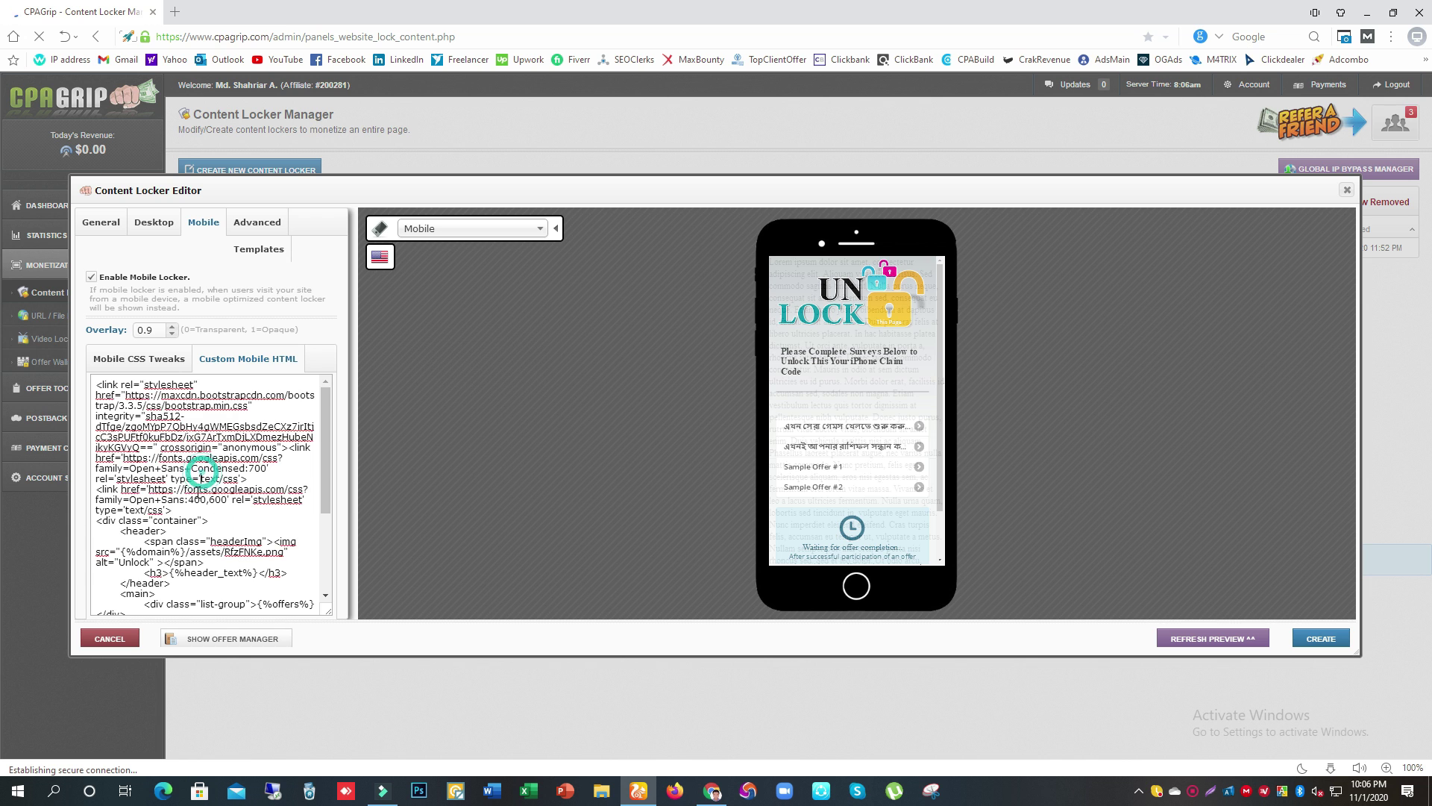
pyautogui.click(138, 361)
pyautogui.click(273, 359)
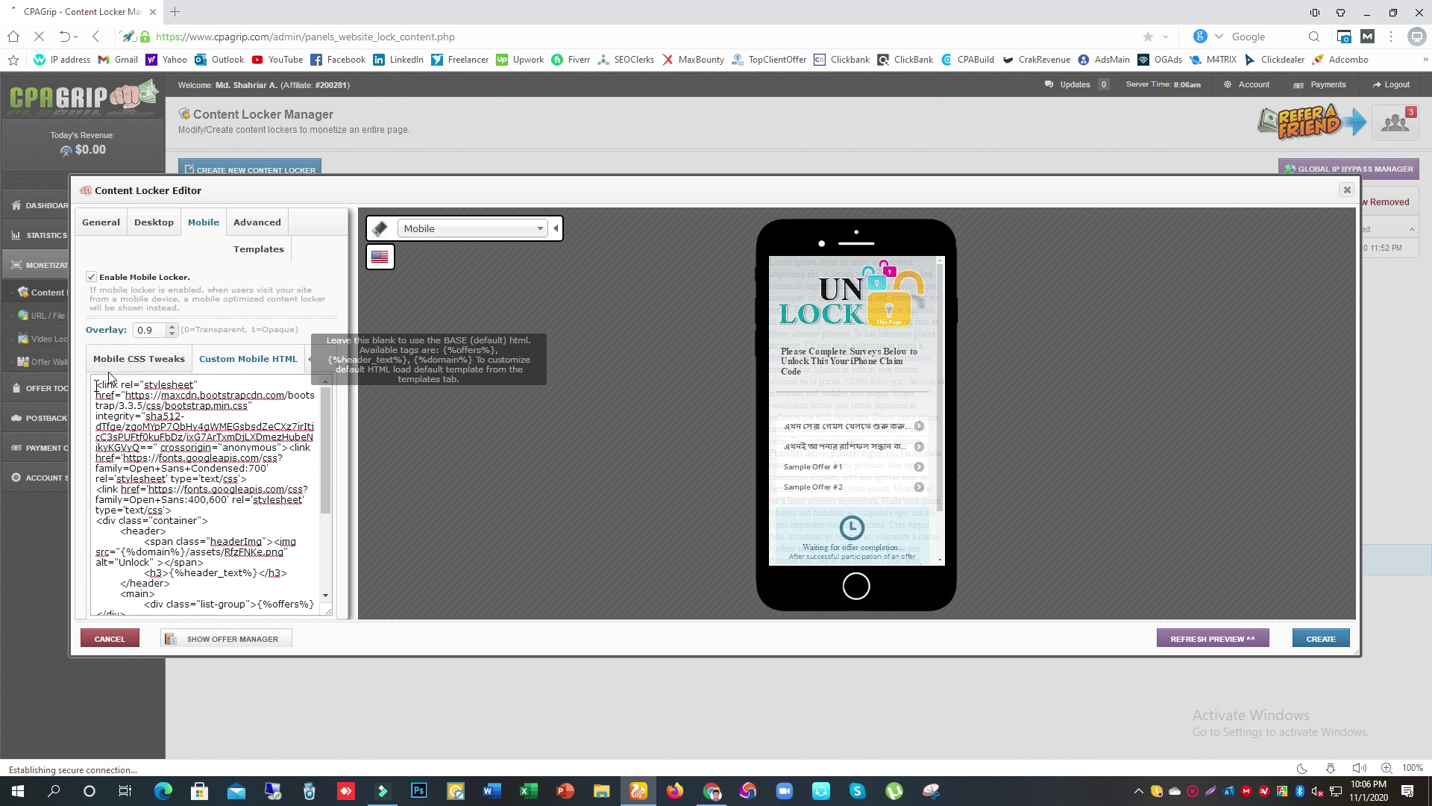
pyautogui.scroll(-3, 191, 458)
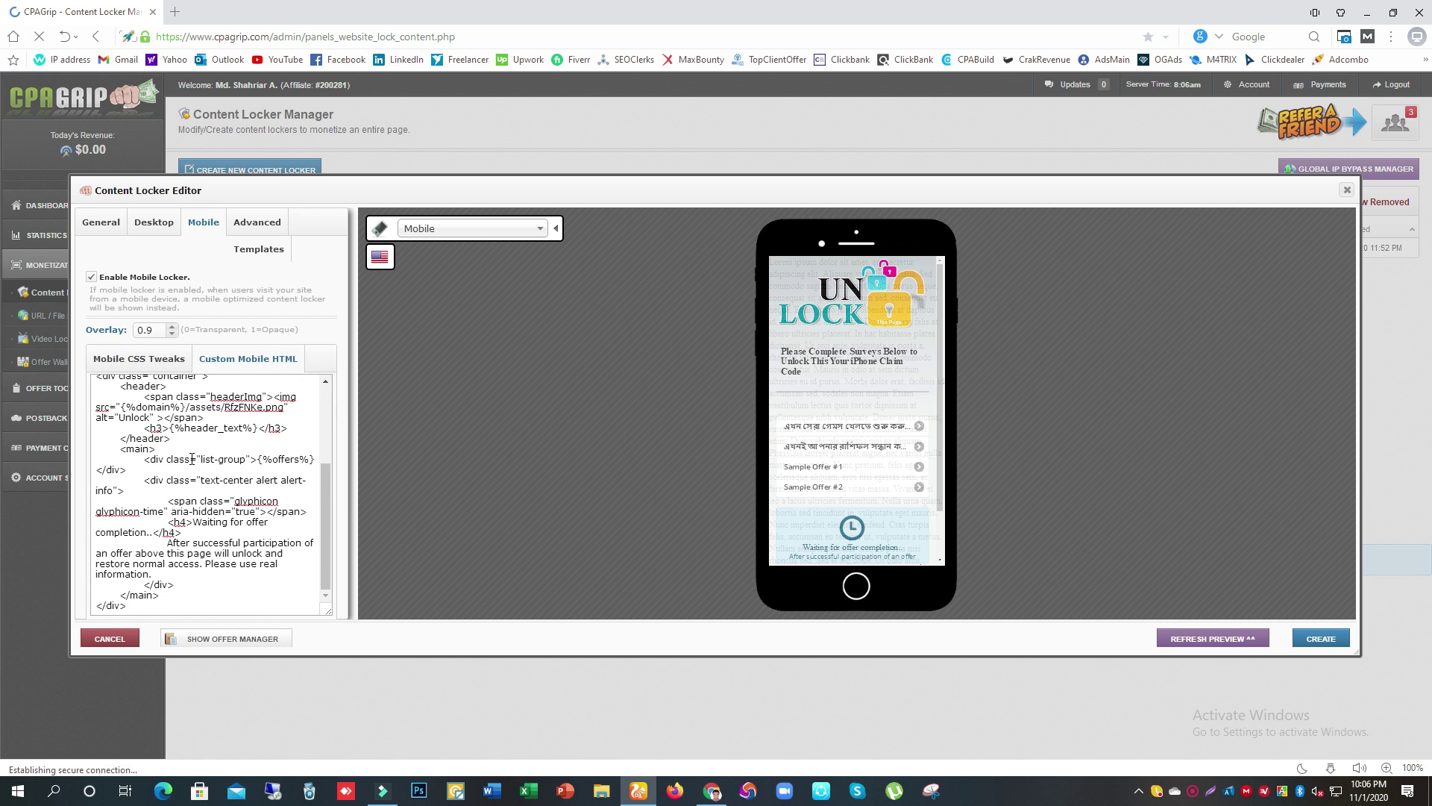
# Open the advanced locker settings and examine the content unlock message alongside the mobile preview.
pyautogui.click(255, 224)
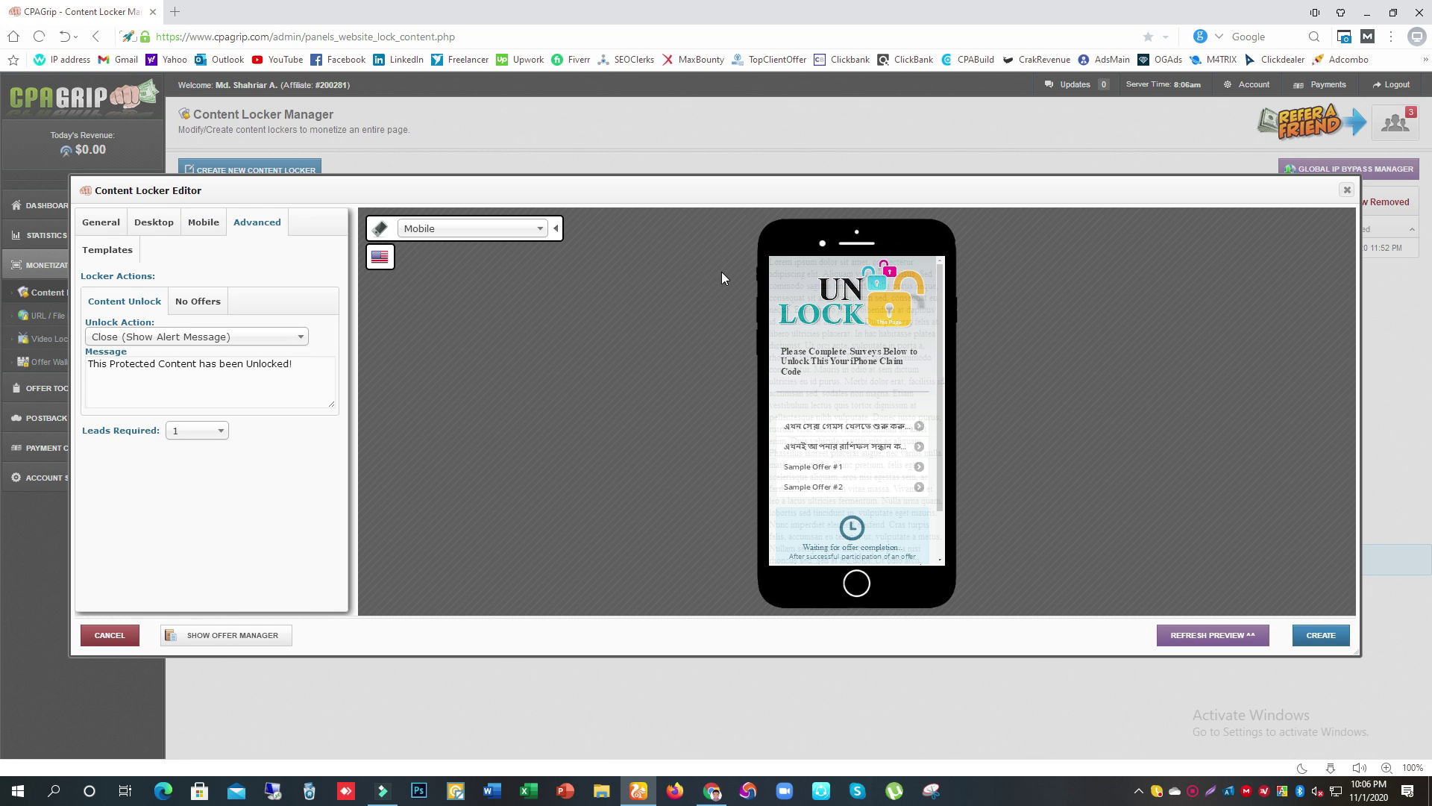
pyautogui.click(121, 367)
pyautogui.click(286, 365)
pyautogui.scroll(-1, 843, 401)
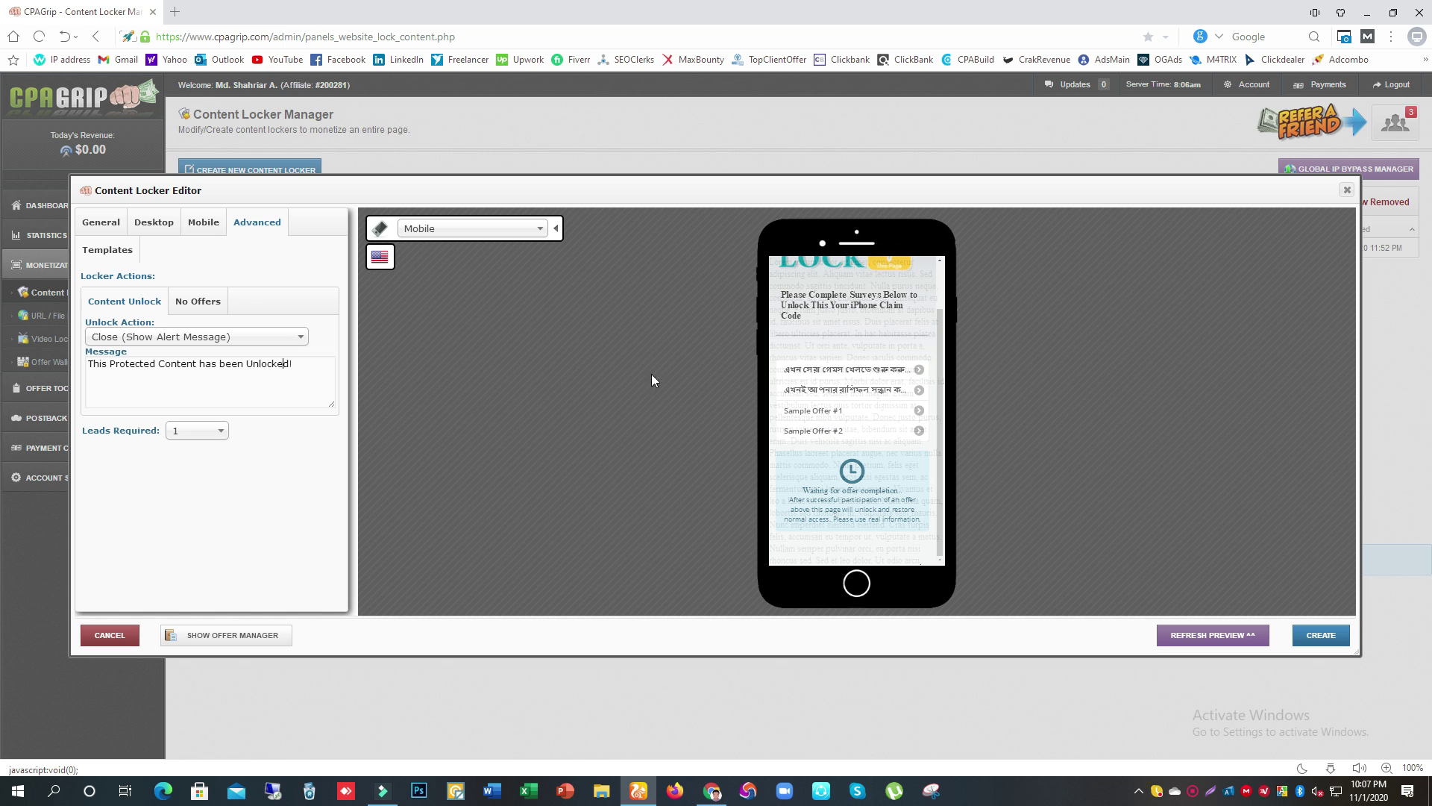
# Review the locker's desktop, general and mobile settings once more.
pyautogui.click(148, 224)
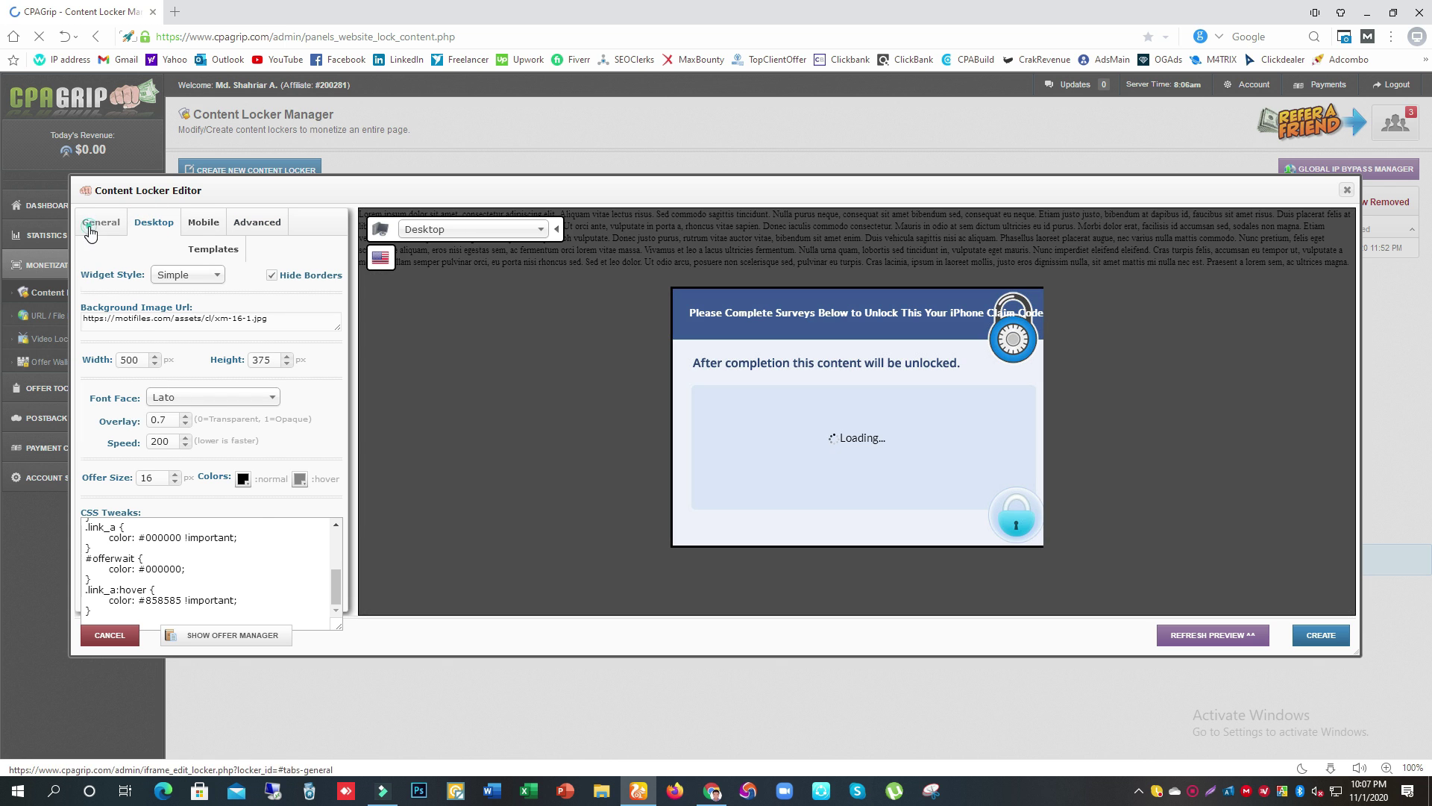
pyautogui.click(90, 231)
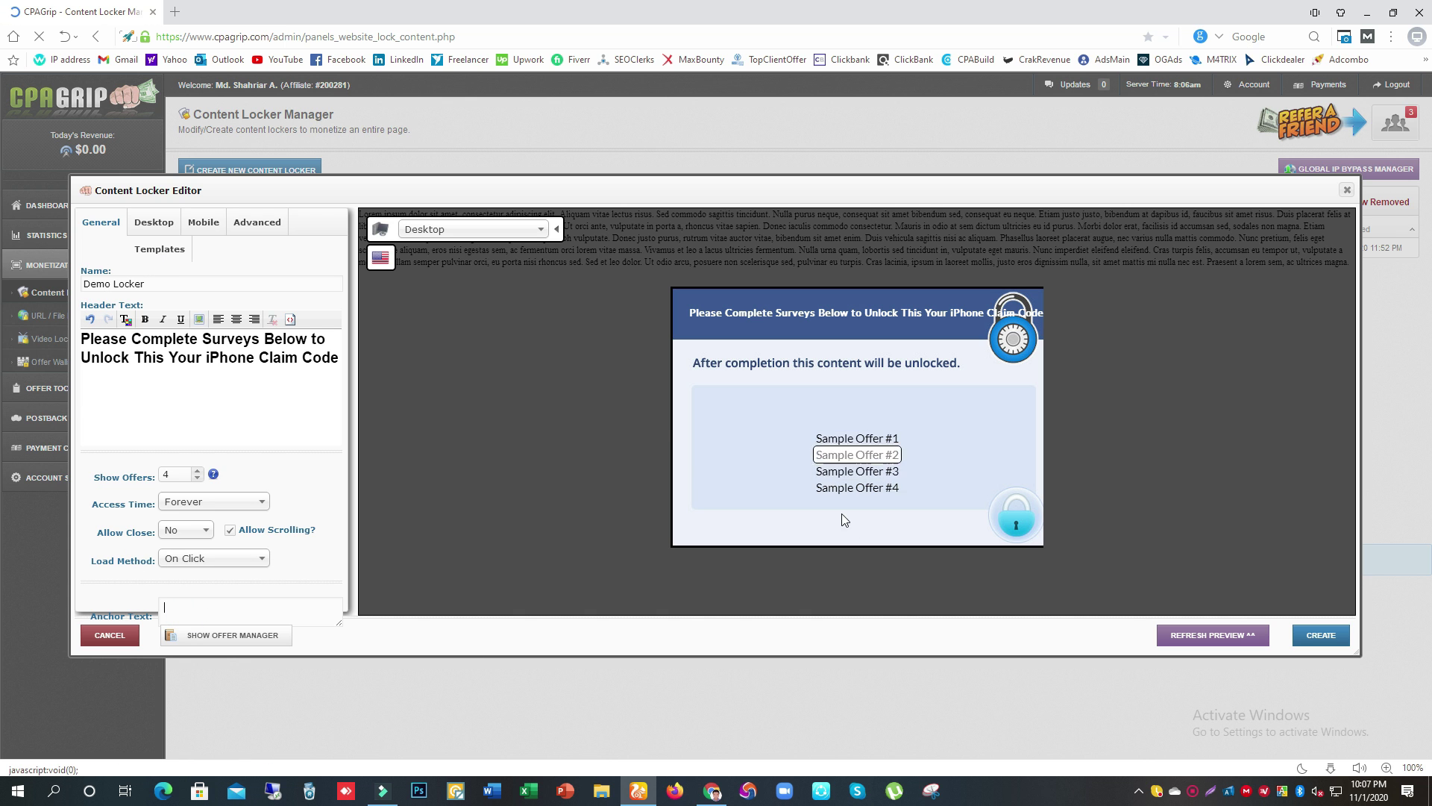
pyautogui.click(203, 222)
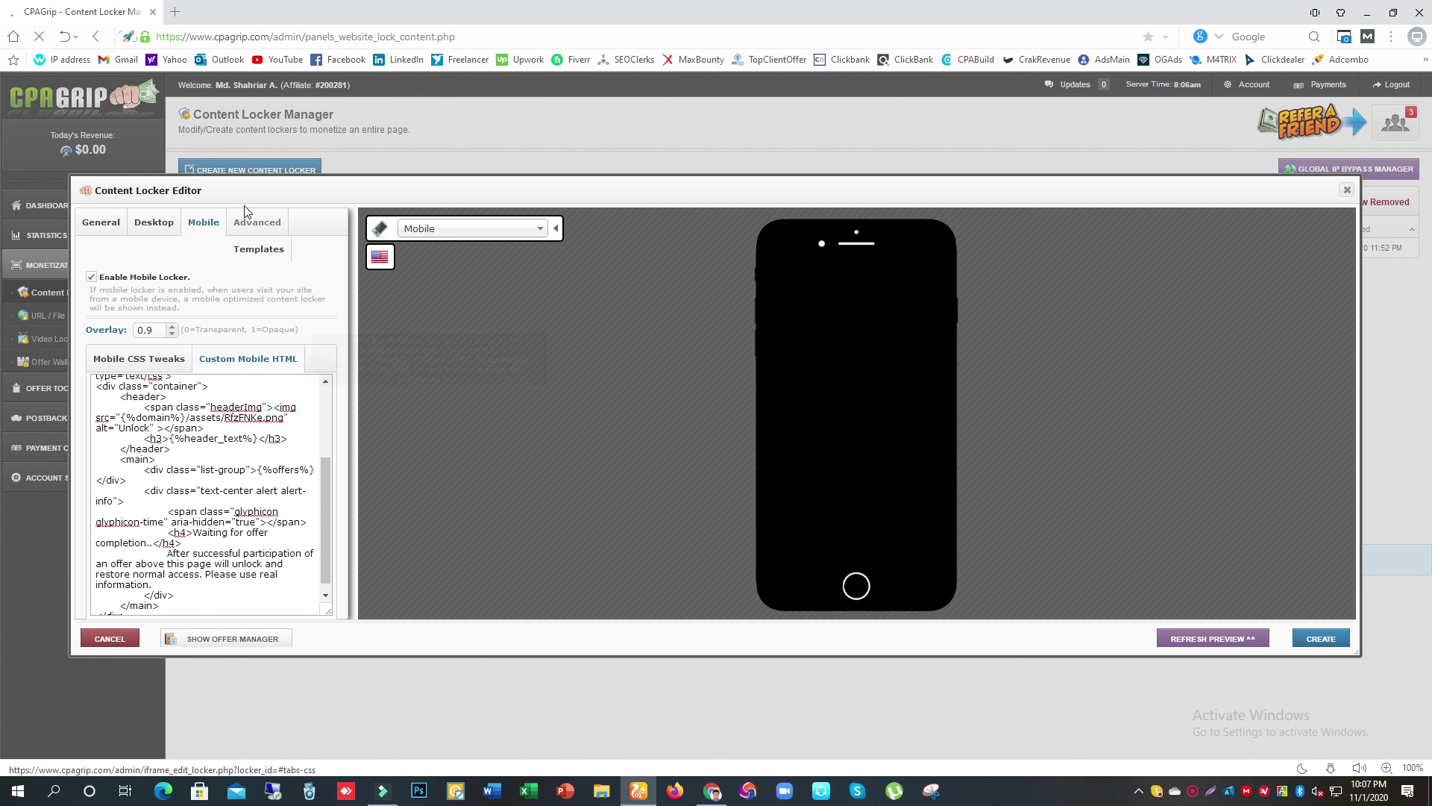
# In the advanced settings, reselect Close (Show Alert Message) as the content unlock action and examine its message text.
pyautogui.click(258, 221)
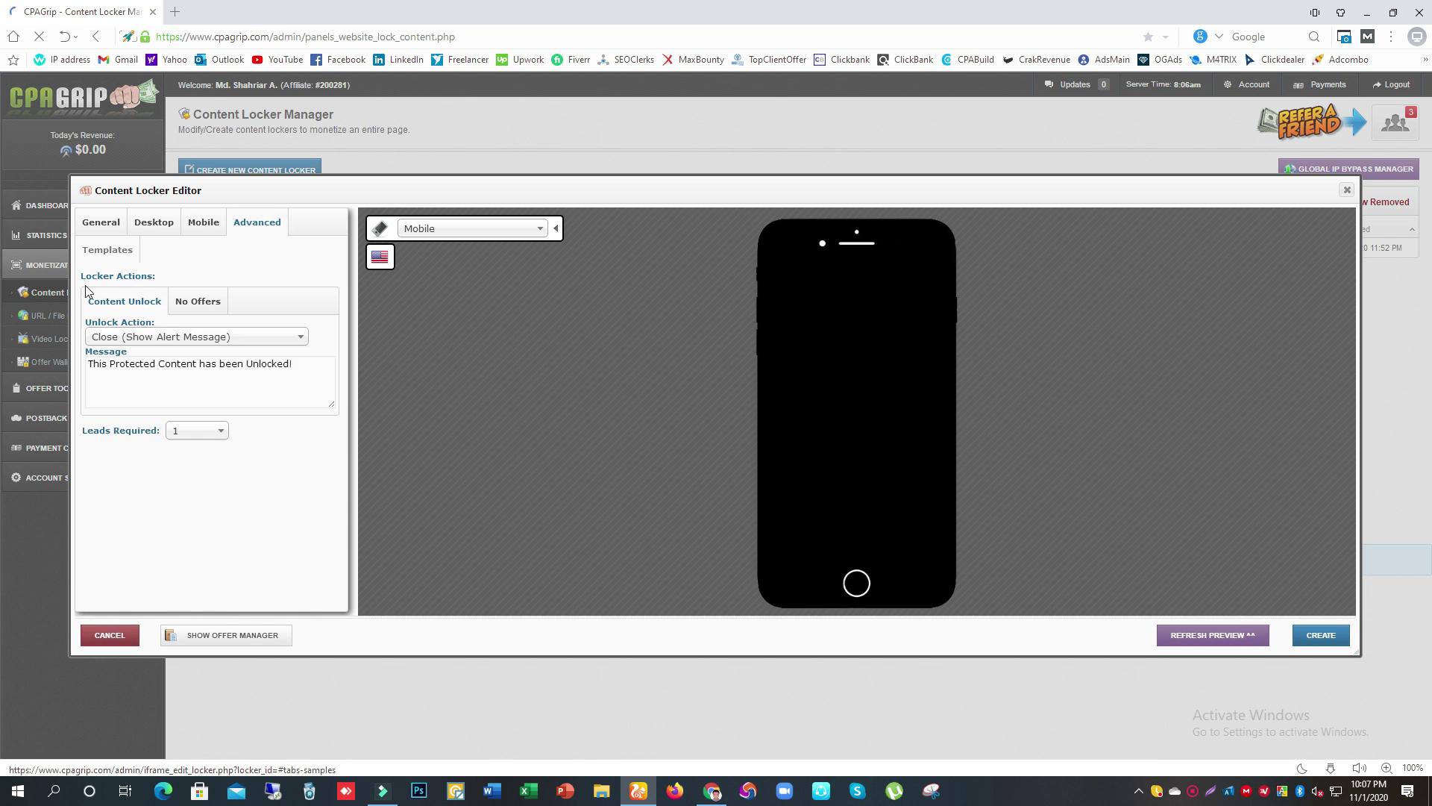
pyautogui.click(175, 337)
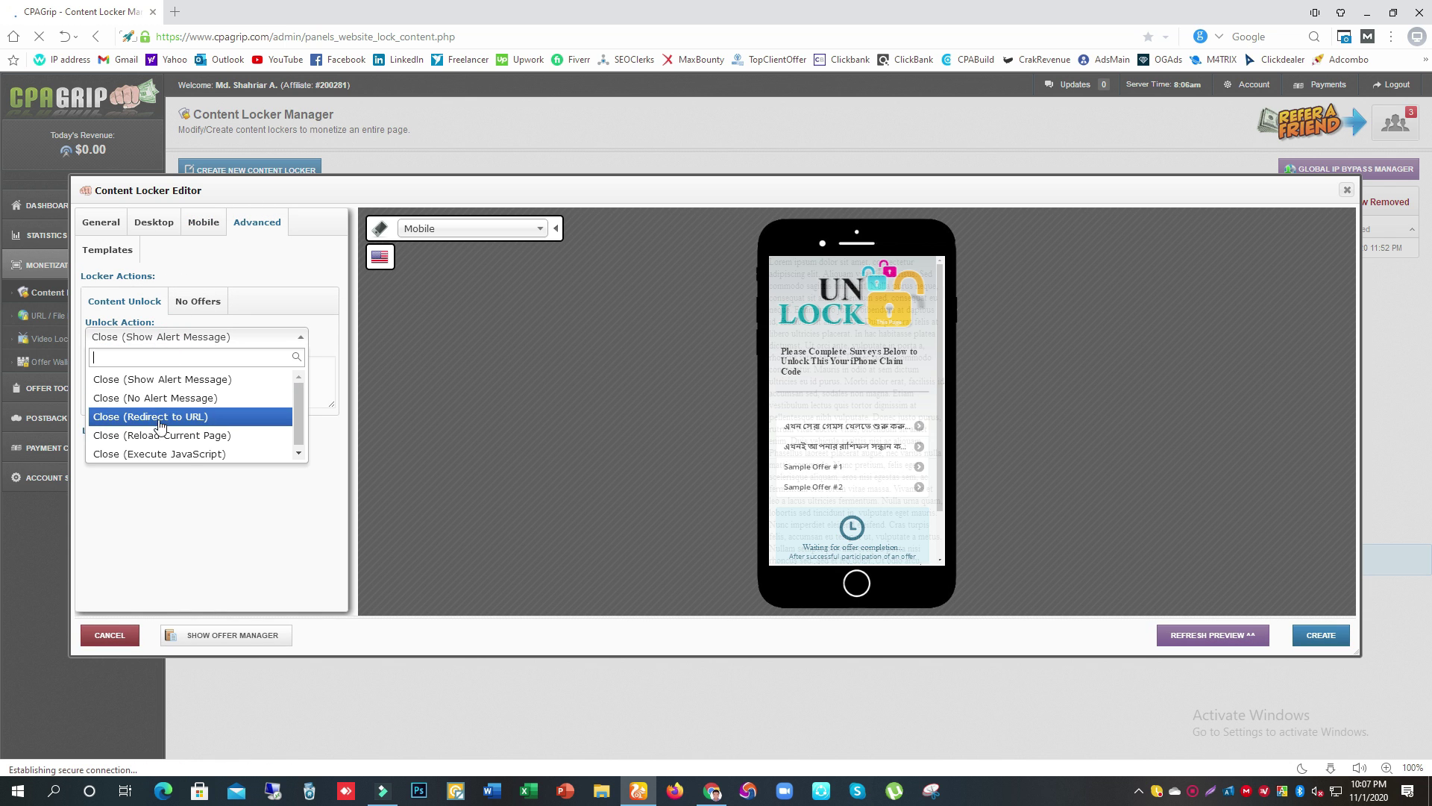
pyautogui.click(181, 380)
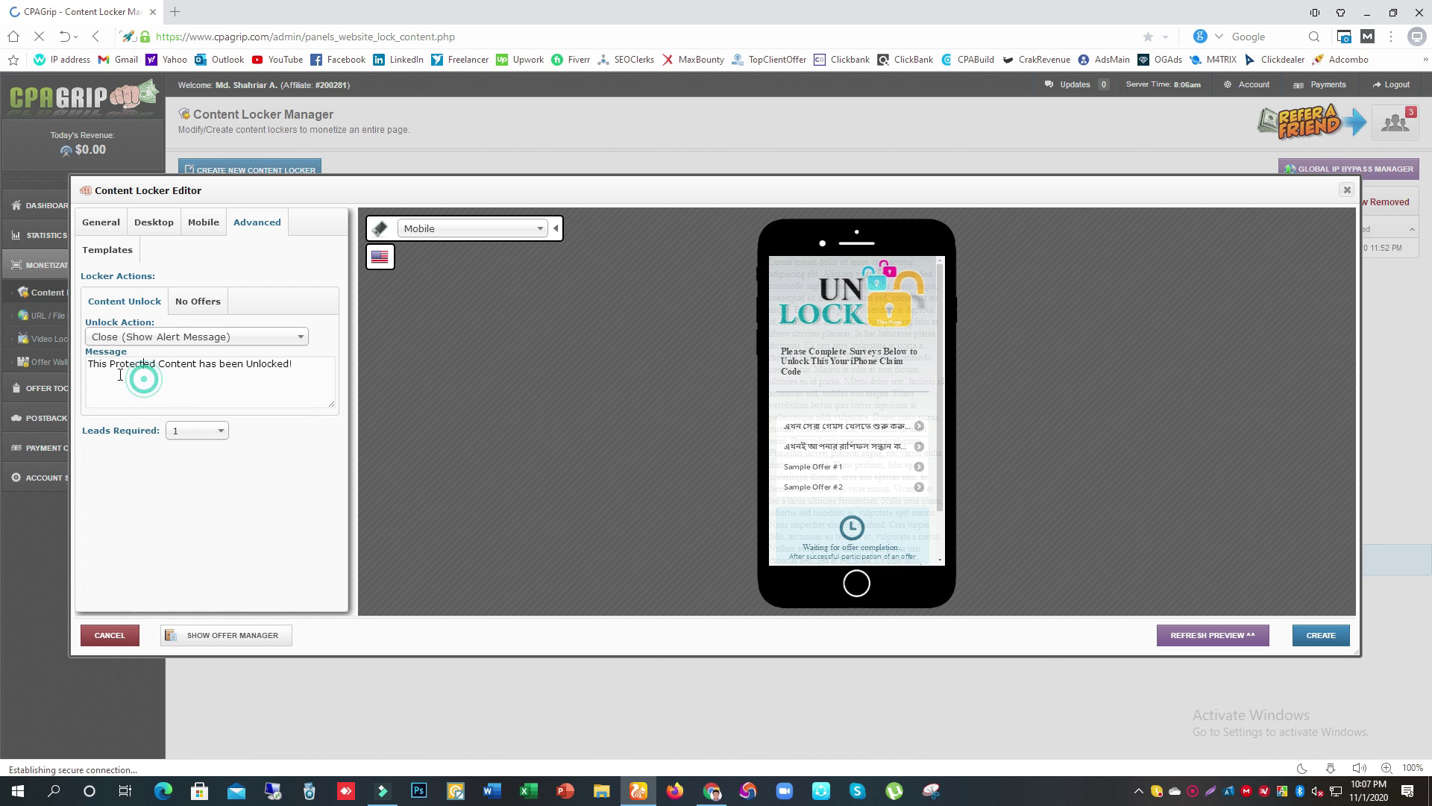
pyautogui.click(286, 365)
pyautogui.moveTo(138, 365); pyautogui.dragTo(92, 364)
pyautogui.click(176, 366)
# Try Close (Redirect to URL) as the content unlock action and inspect its redirect URL field.
pyautogui.click(153, 339)
pyautogui.click(144, 420)
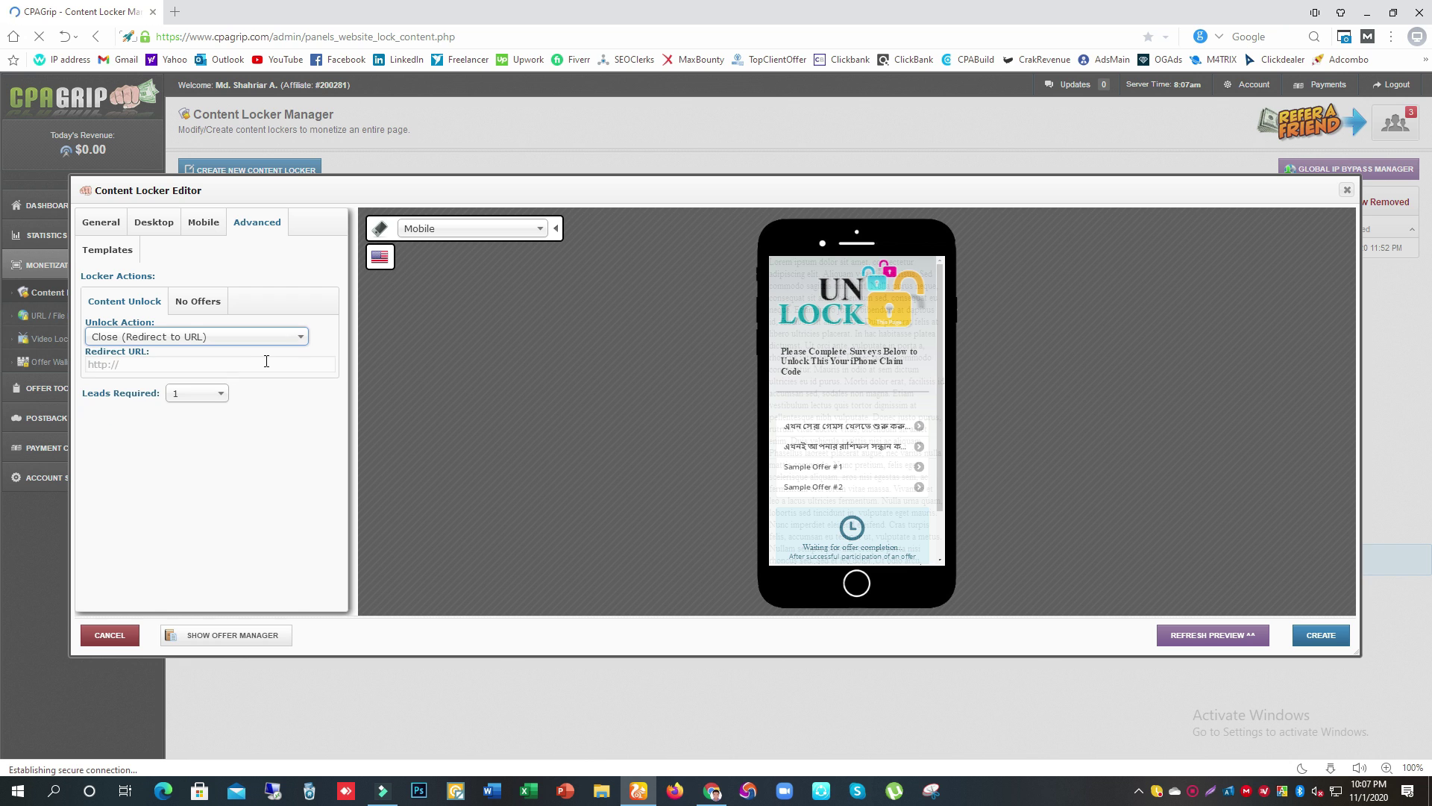
pyautogui.click(105, 339)
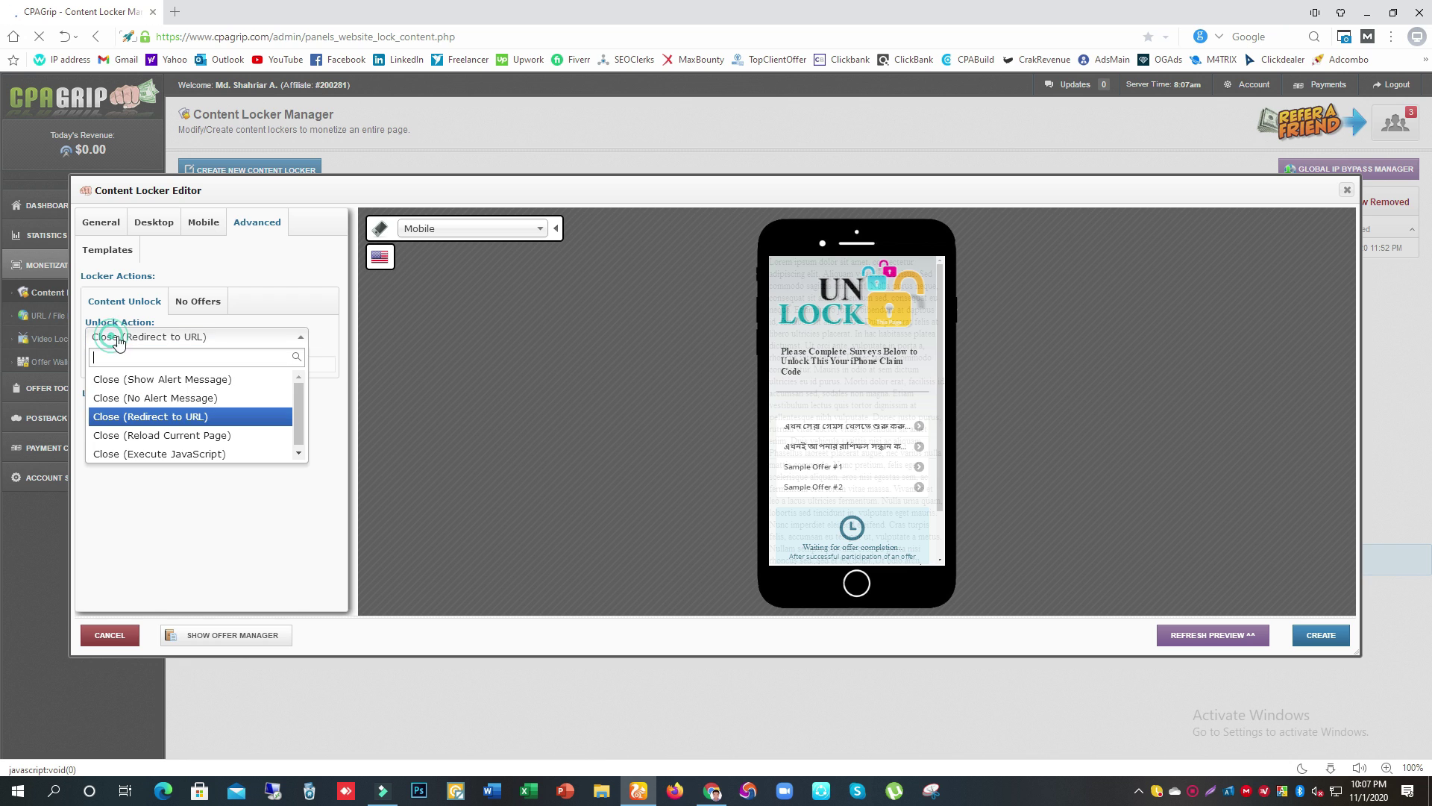
pyautogui.click(138, 423)
pyautogui.click(133, 370)
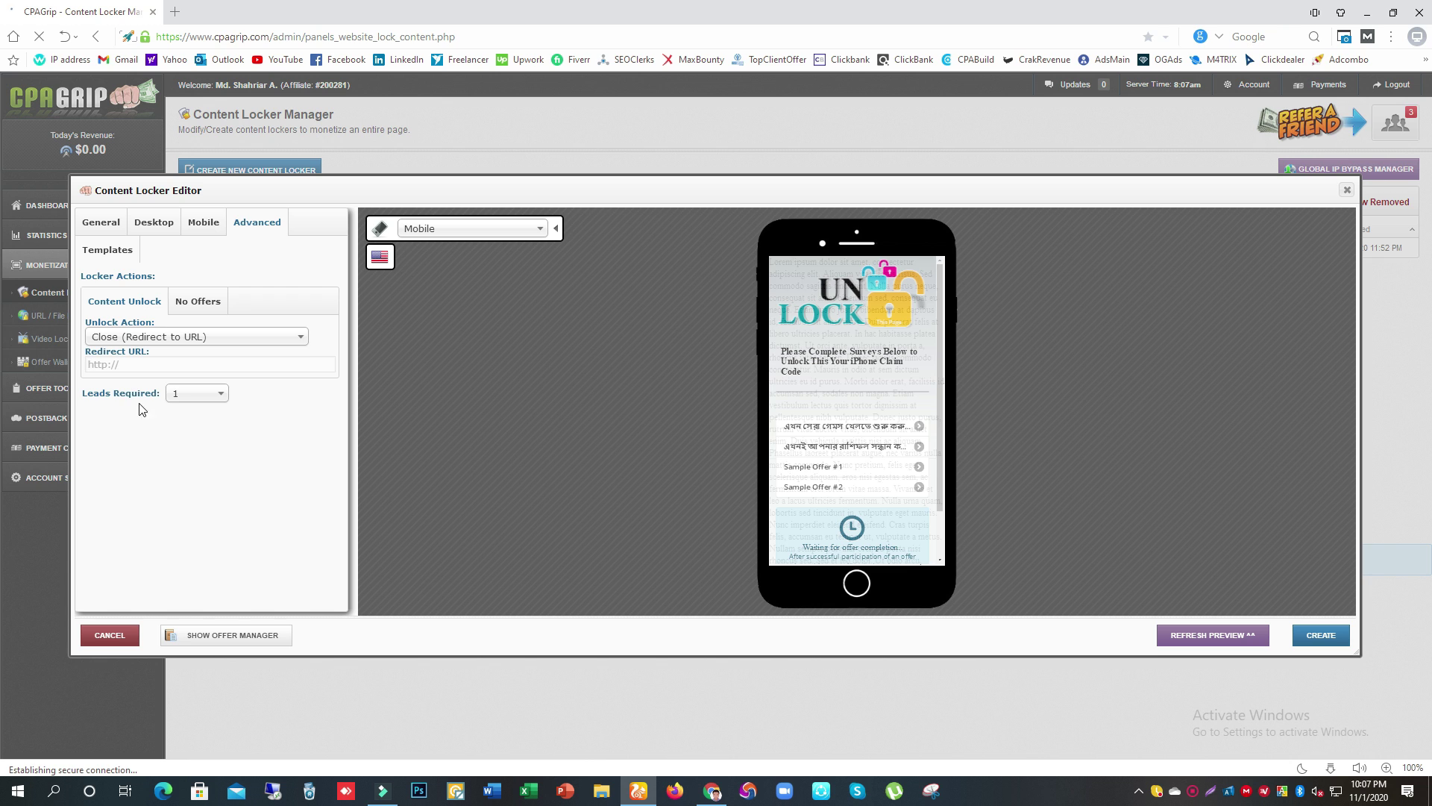
# Set the number of leads required to unlock the content to 3.
pyautogui.click(182, 394)
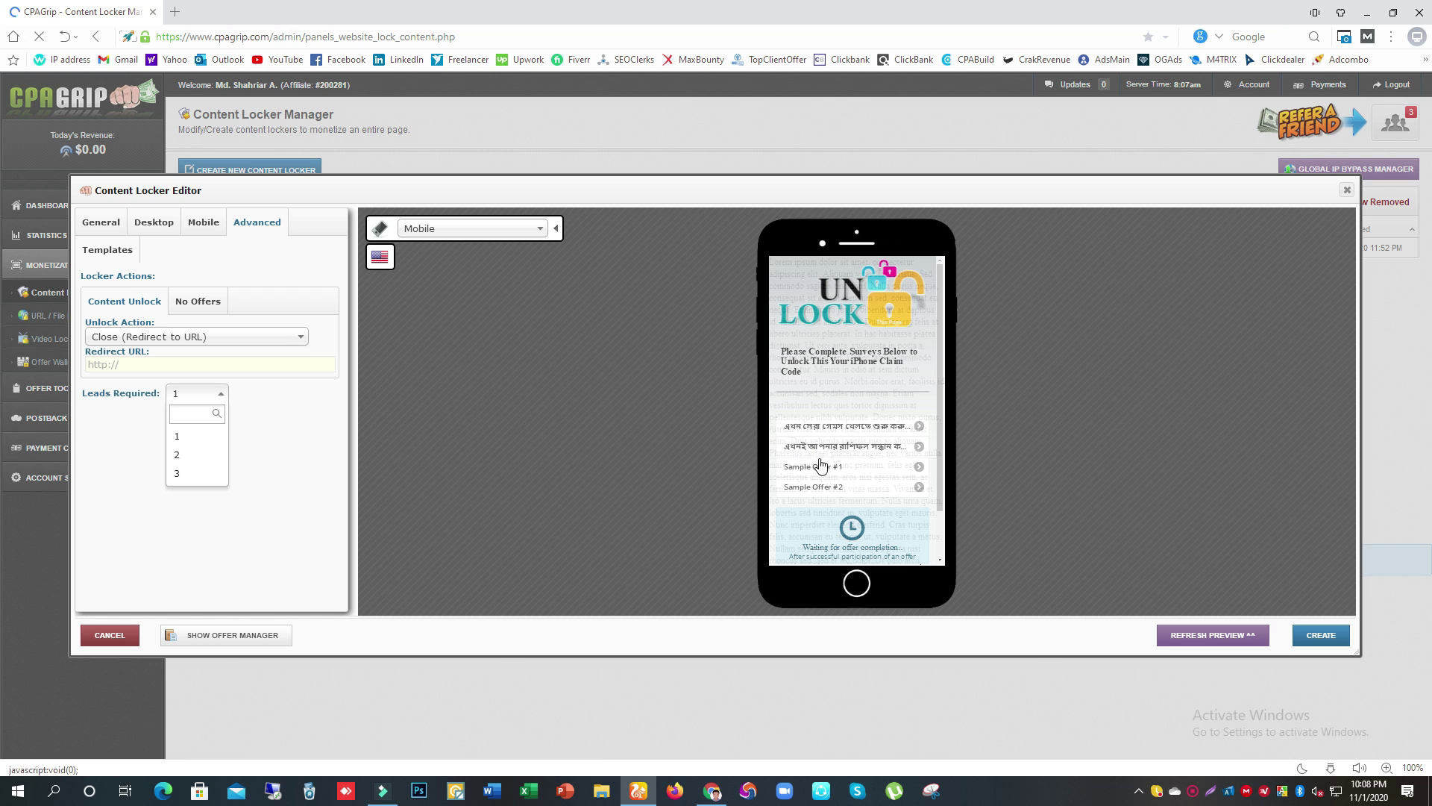
pyautogui.click(179, 435)
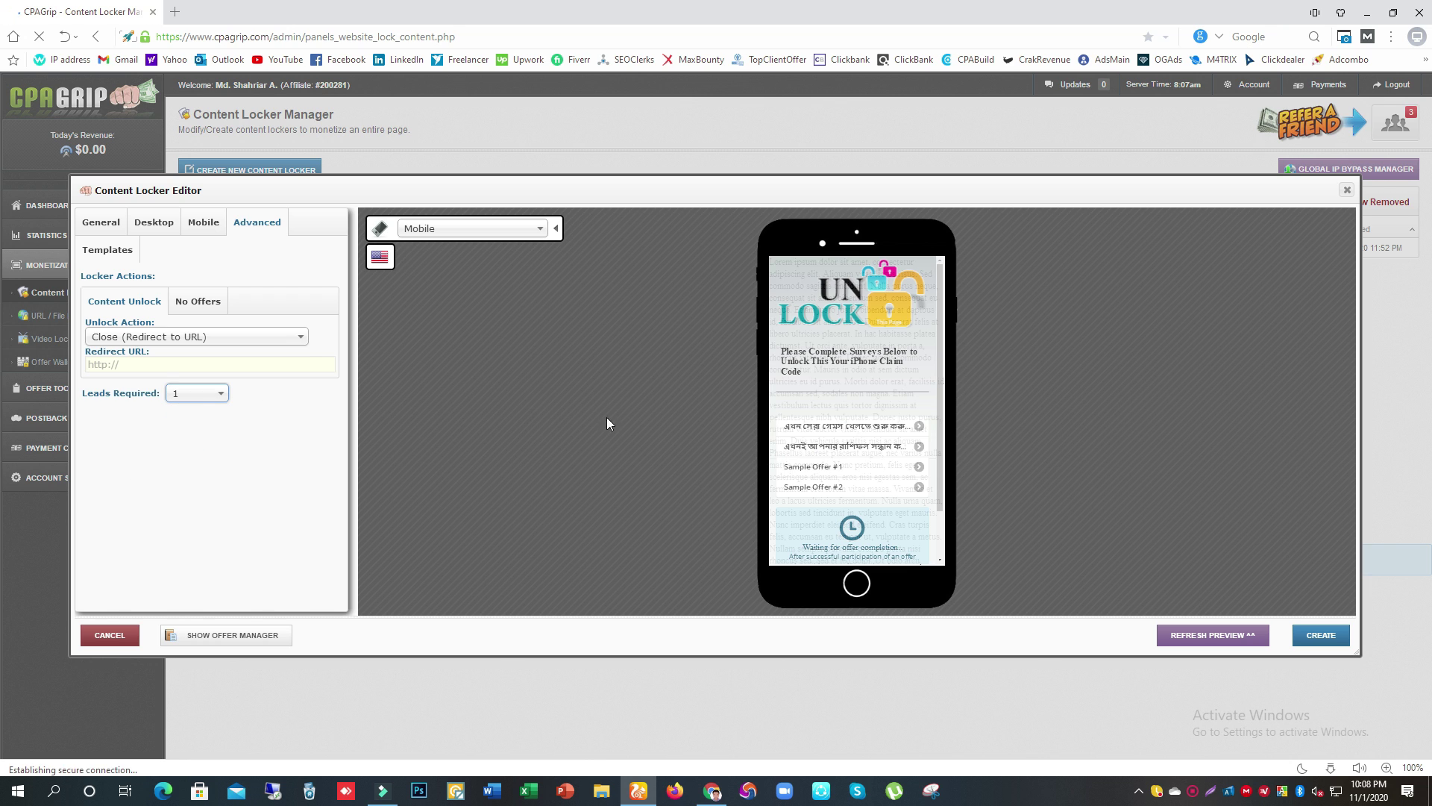
pyautogui.click(194, 393)
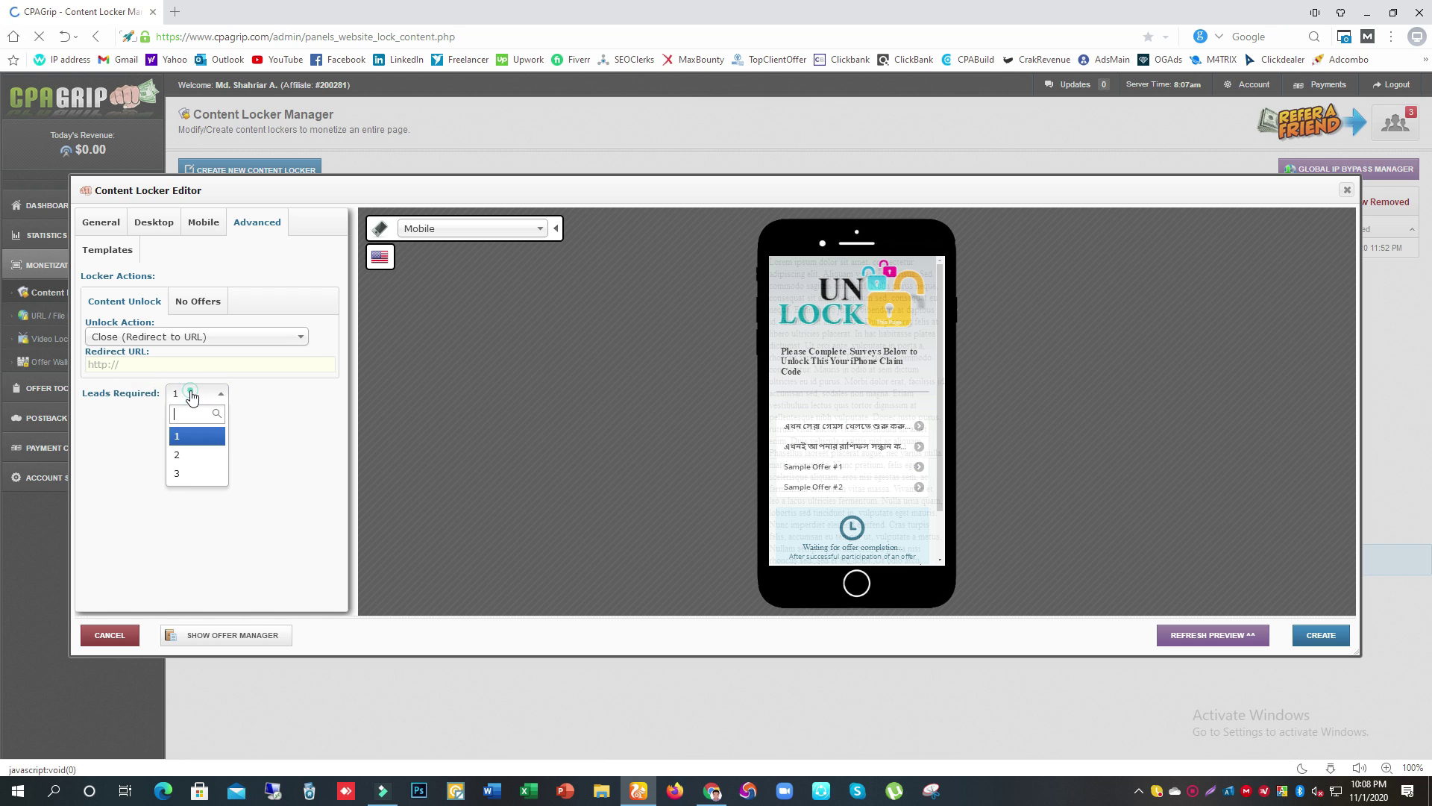
pyautogui.click(186, 474)
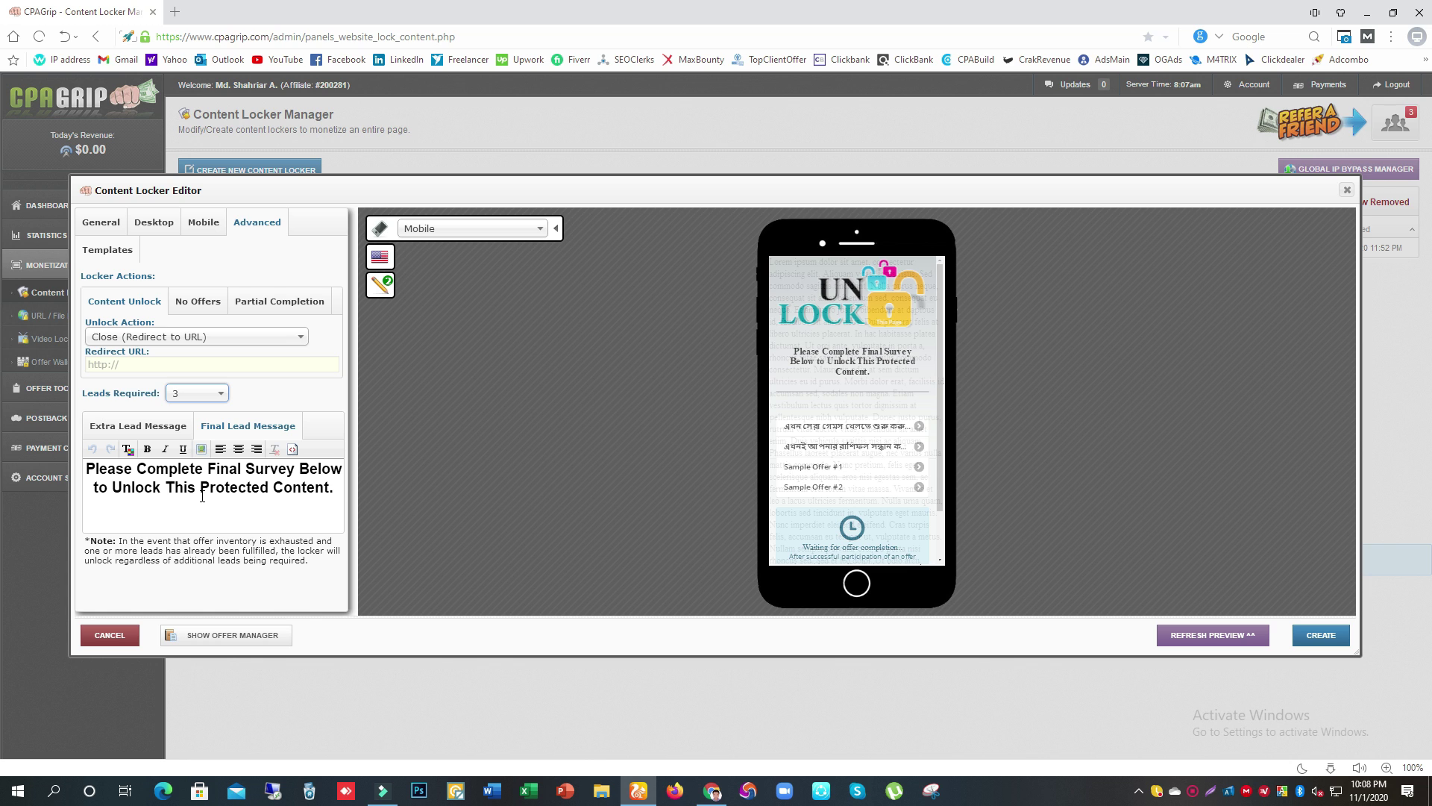
# Set the content unlock action to Close (Show Alert Message).
pyautogui.click(121, 364)
pyautogui.click(144, 336)
pyautogui.click(140, 377)
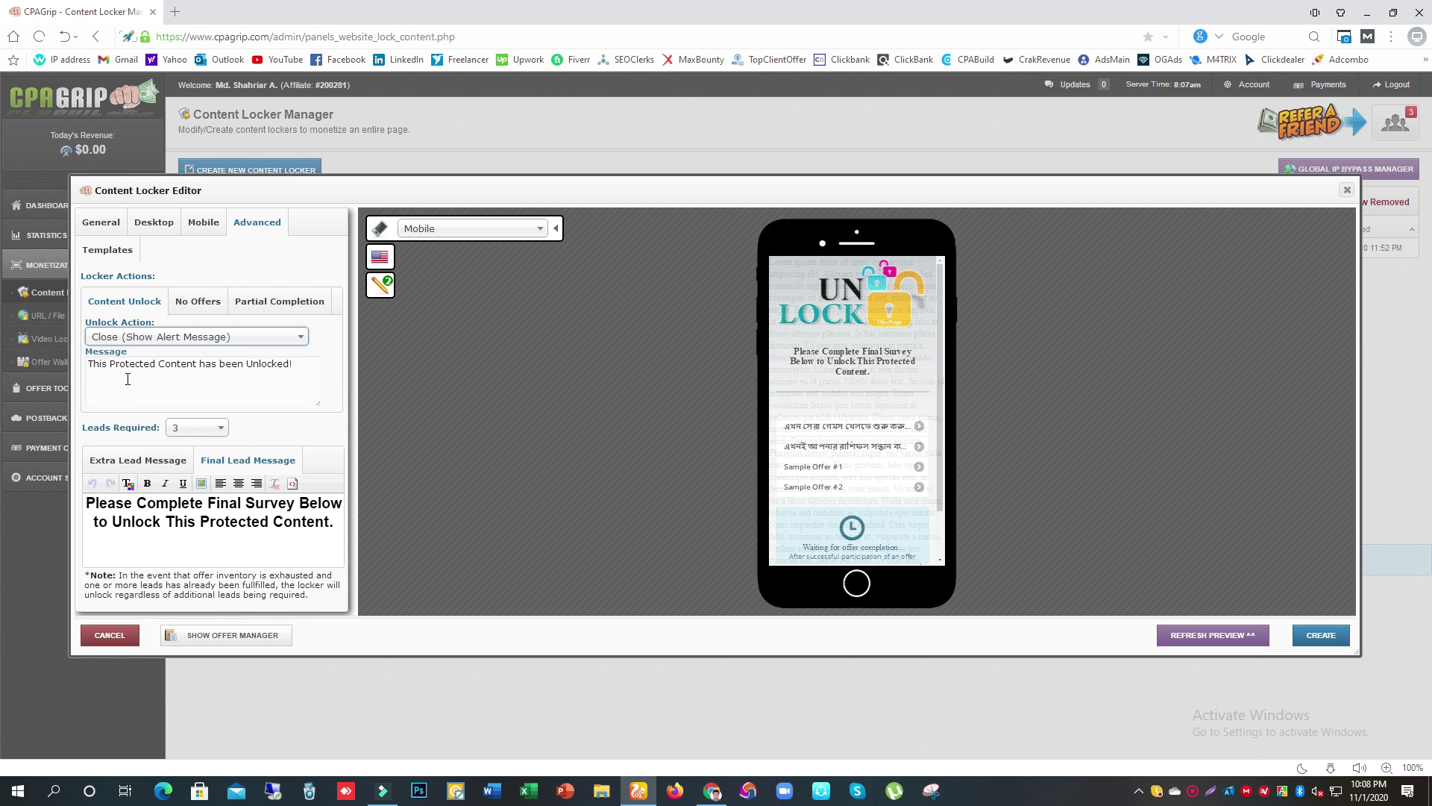
# Try Redirect to URL as the action for visitors with no offers available, leaving the redirect URL blank.
pyautogui.click(198, 300)
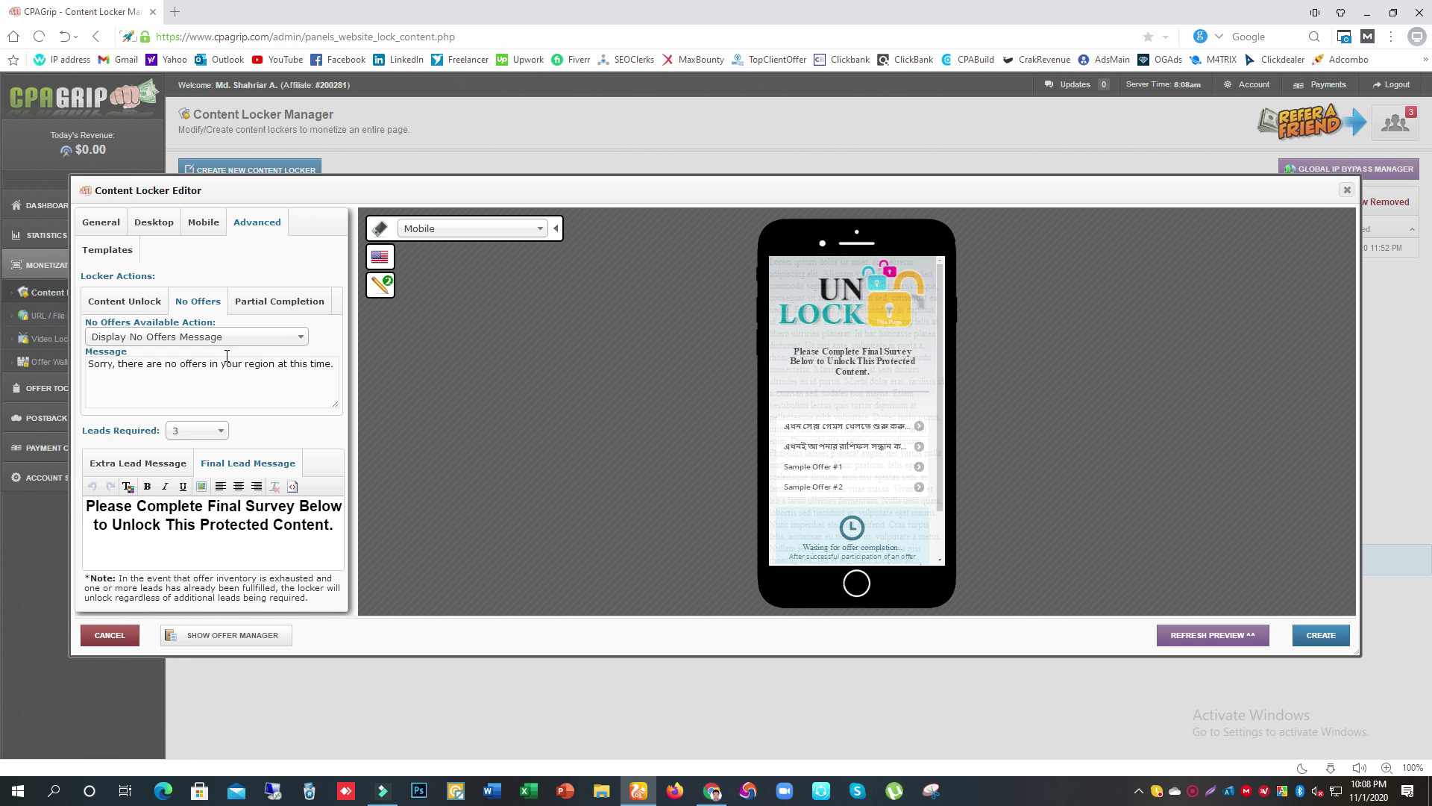
pyautogui.click(250, 340)
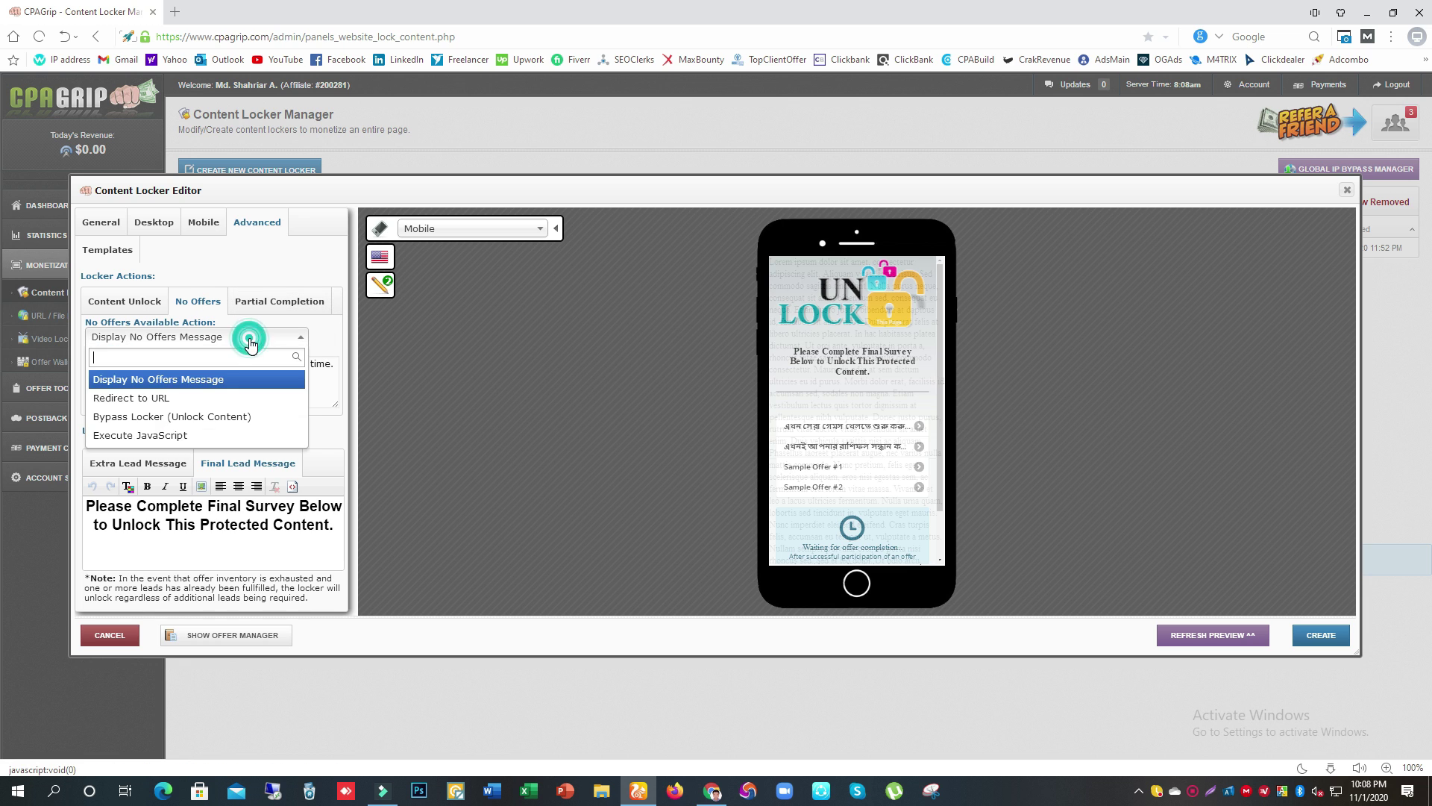
pyautogui.click(170, 398)
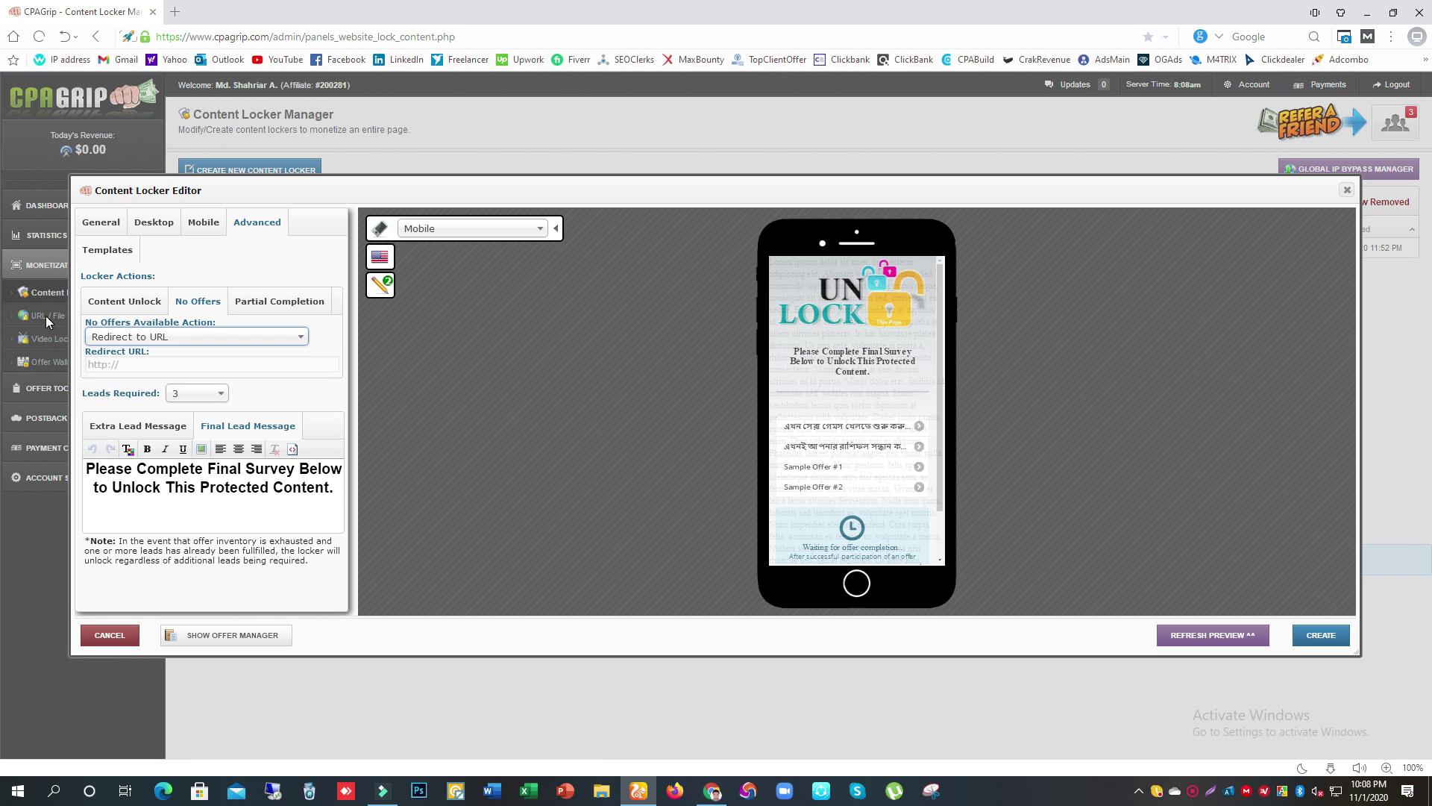
pyautogui.click(115, 362)
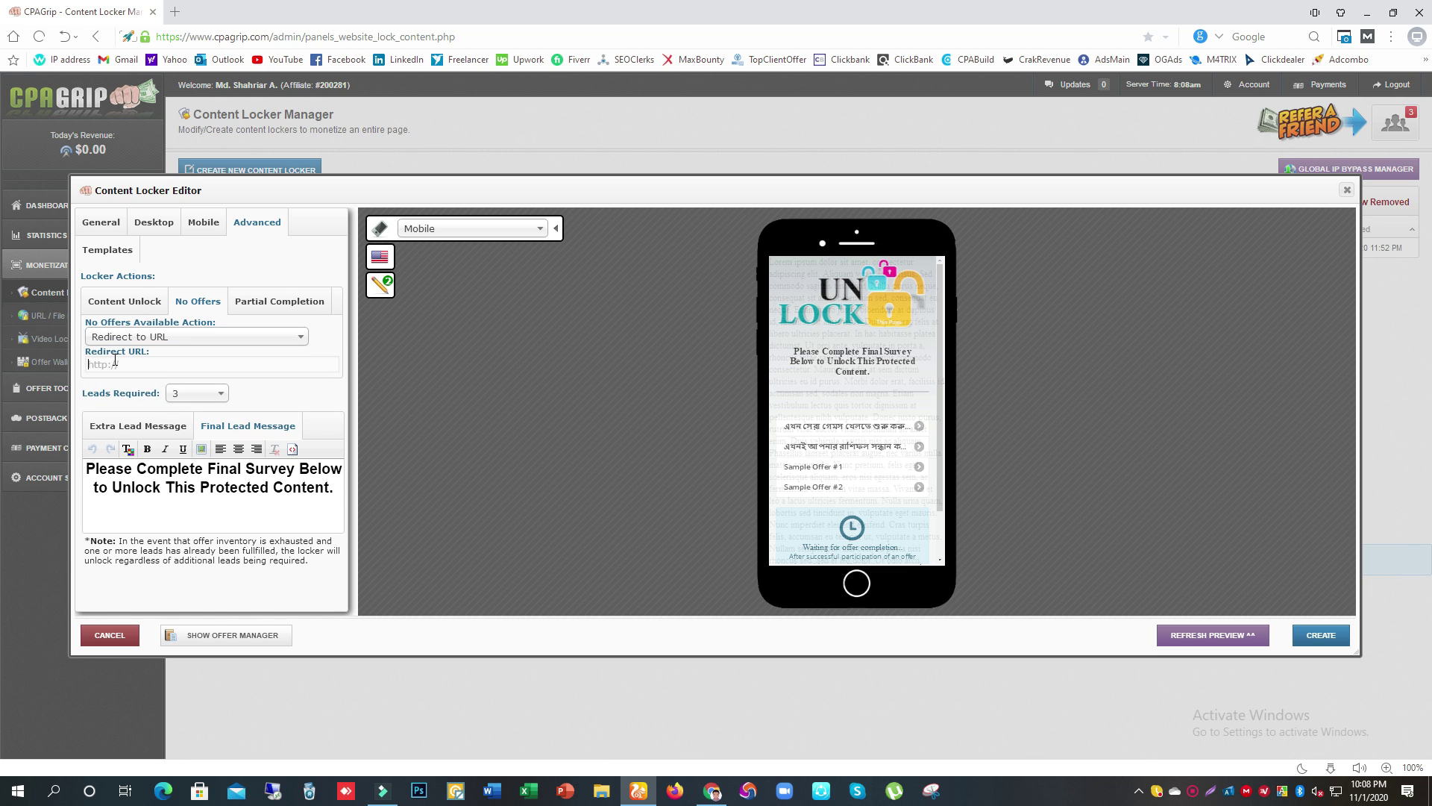
# Examine the partial completion message and its action options, keeping Display Message (Show Alert Message) selected.
pyautogui.click(280, 301)
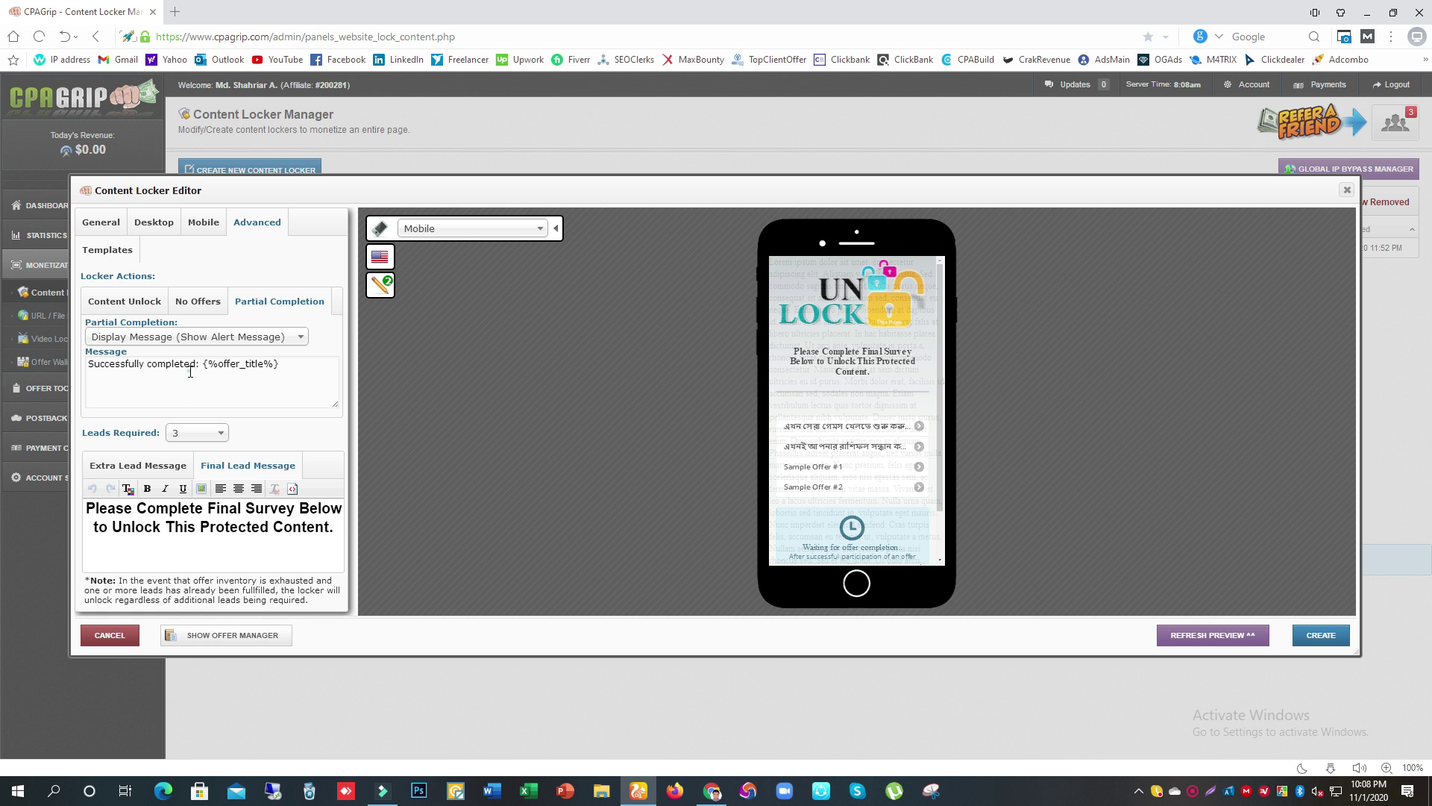
pyautogui.doubleClick(105, 364)
pyautogui.click(95, 364)
pyautogui.moveTo(95, 364); pyautogui.dragTo(195, 364)
pyautogui.click(185, 342)
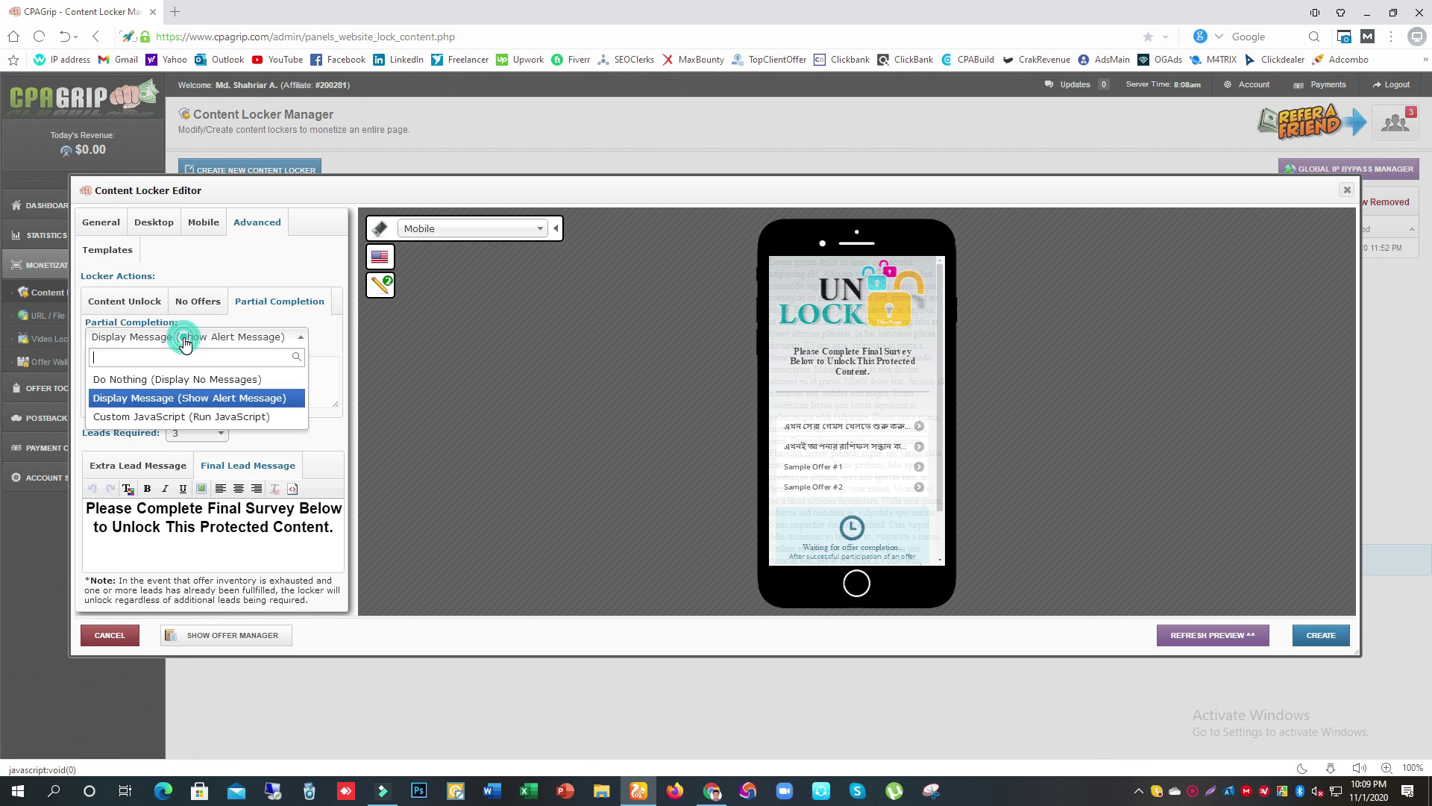
pyautogui.click(153, 397)
pyautogui.click(270, 363)
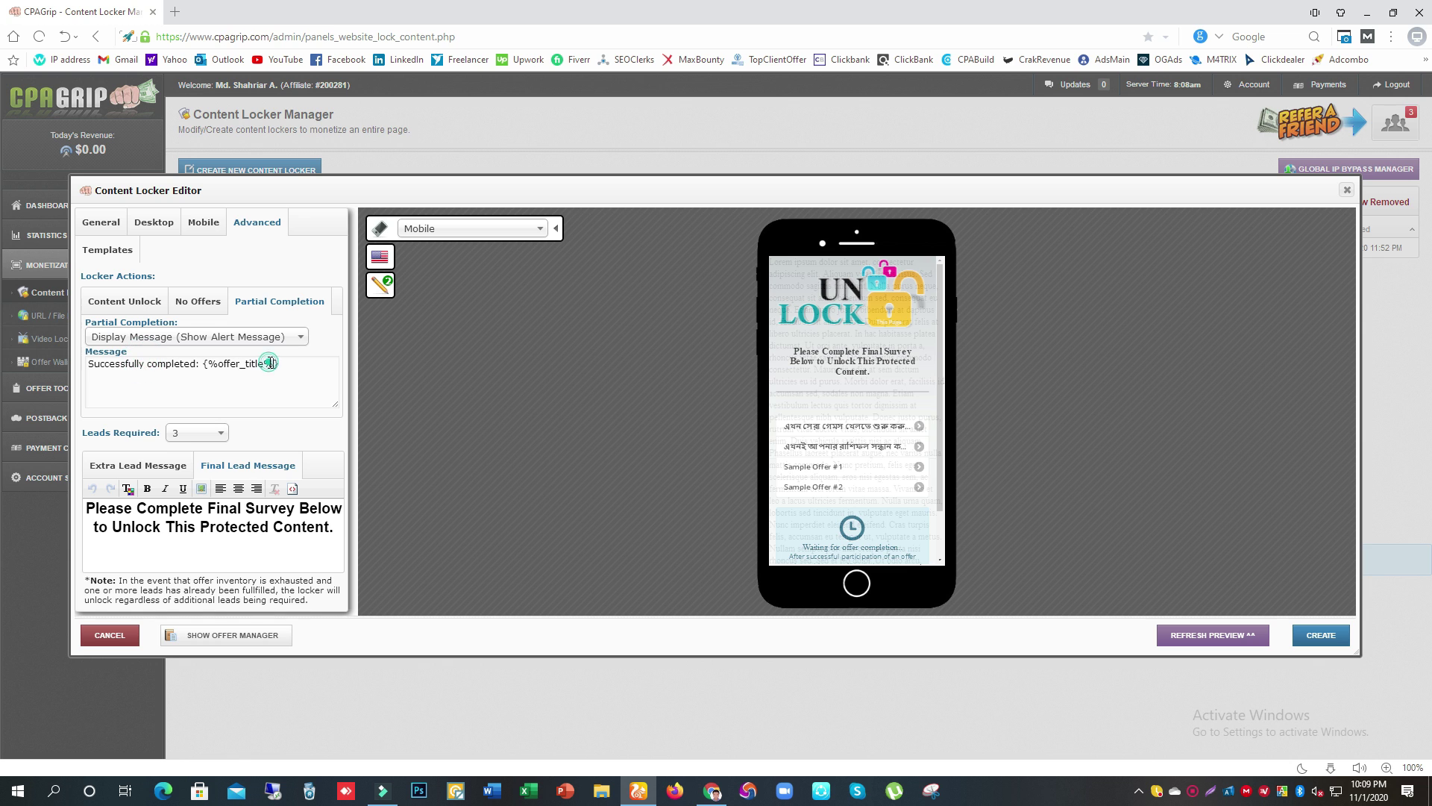
# Review the content unlock and partial completion actions, along with the locker's mobile, desktop and general settings.
pyautogui.click(144, 301)
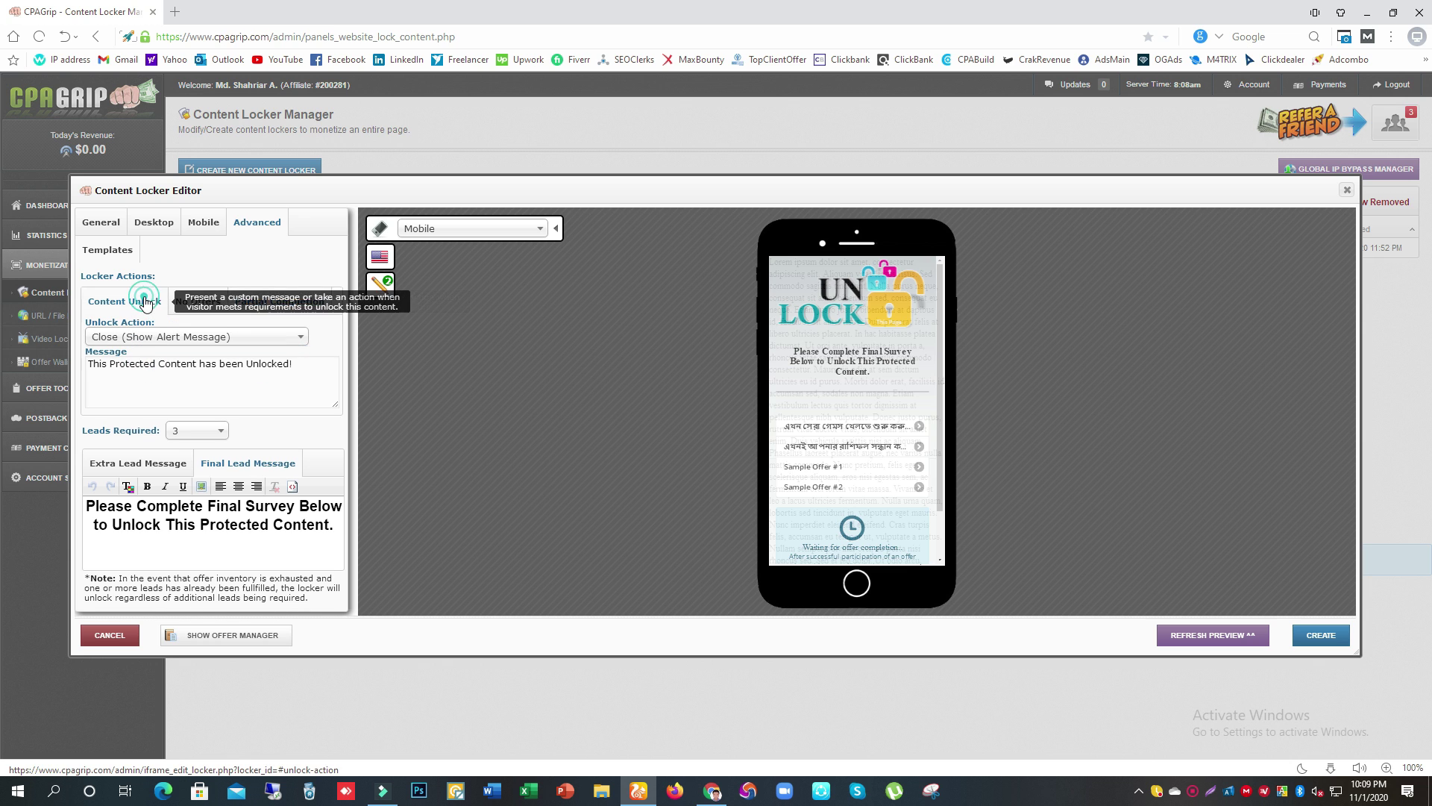
pyautogui.click(265, 302)
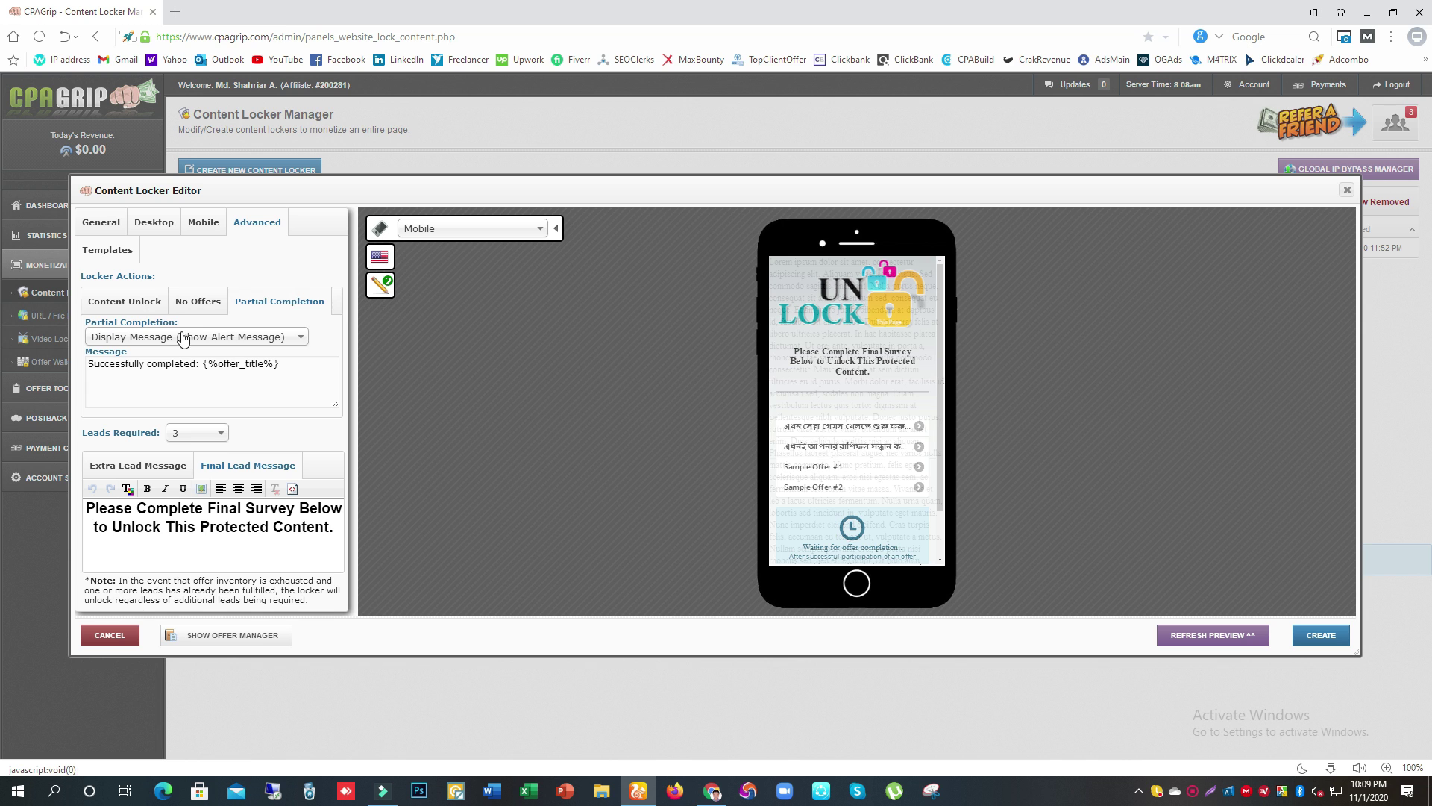
pyautogui.click(120, 298)
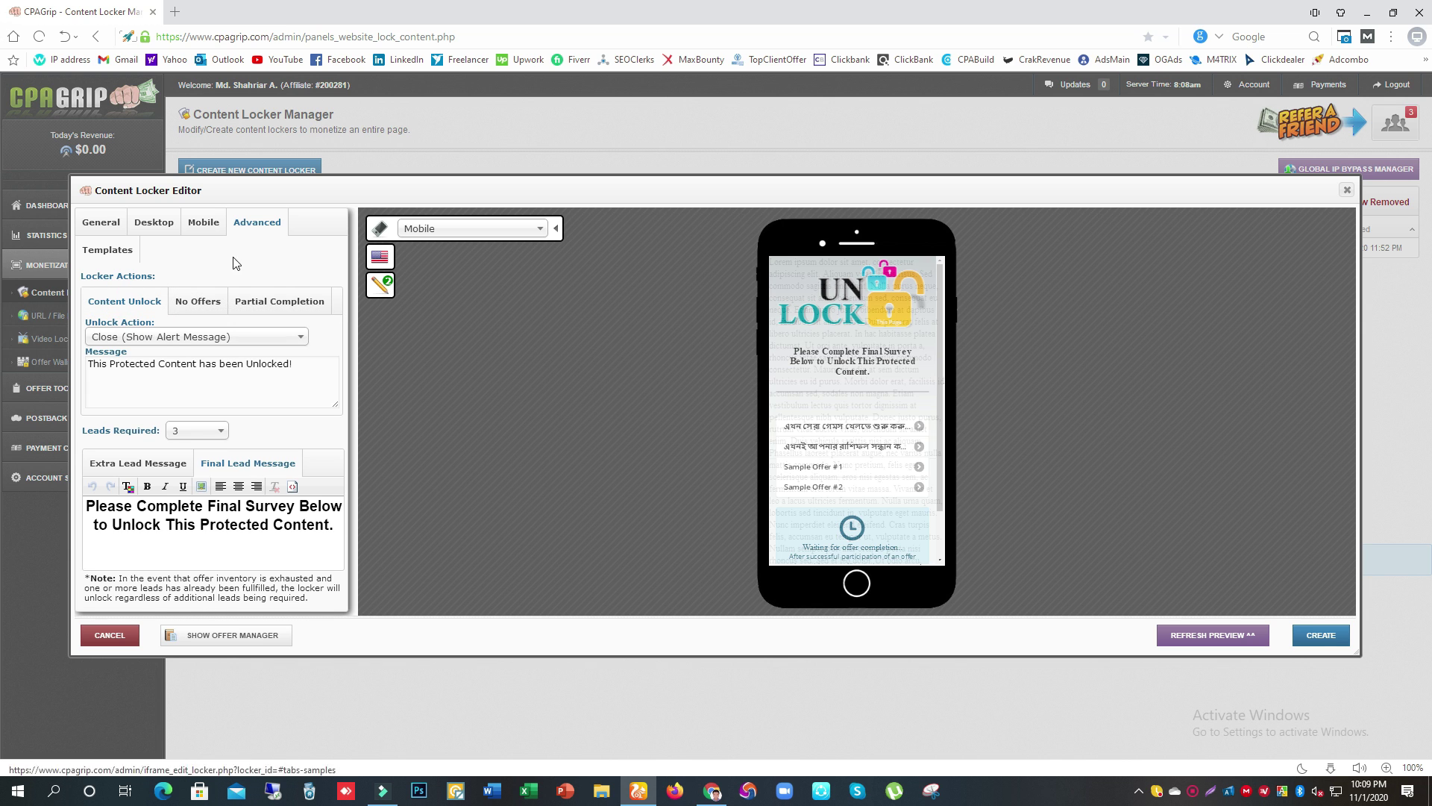
pyautogui.click(187, 221)
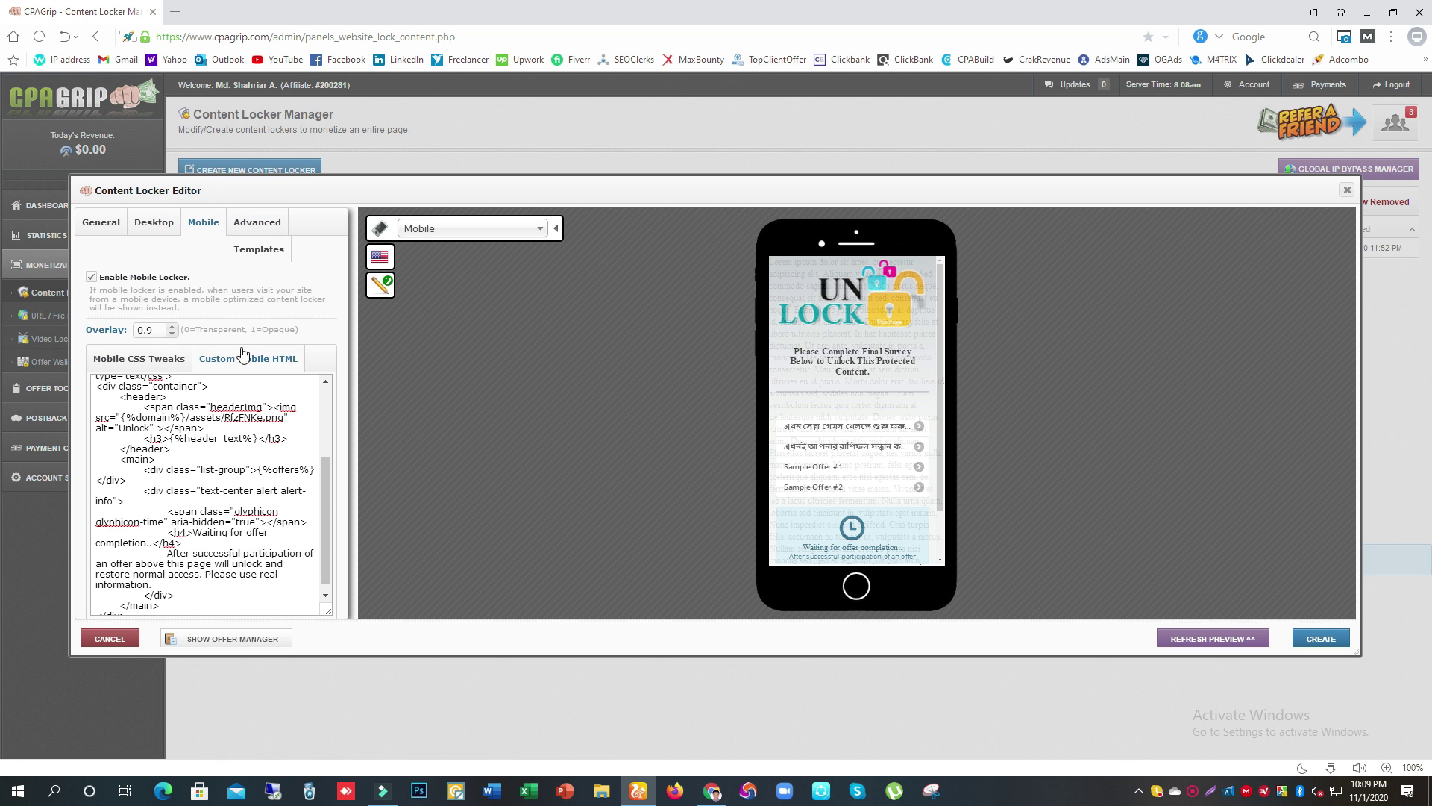
pyautogui.click(161, 231)
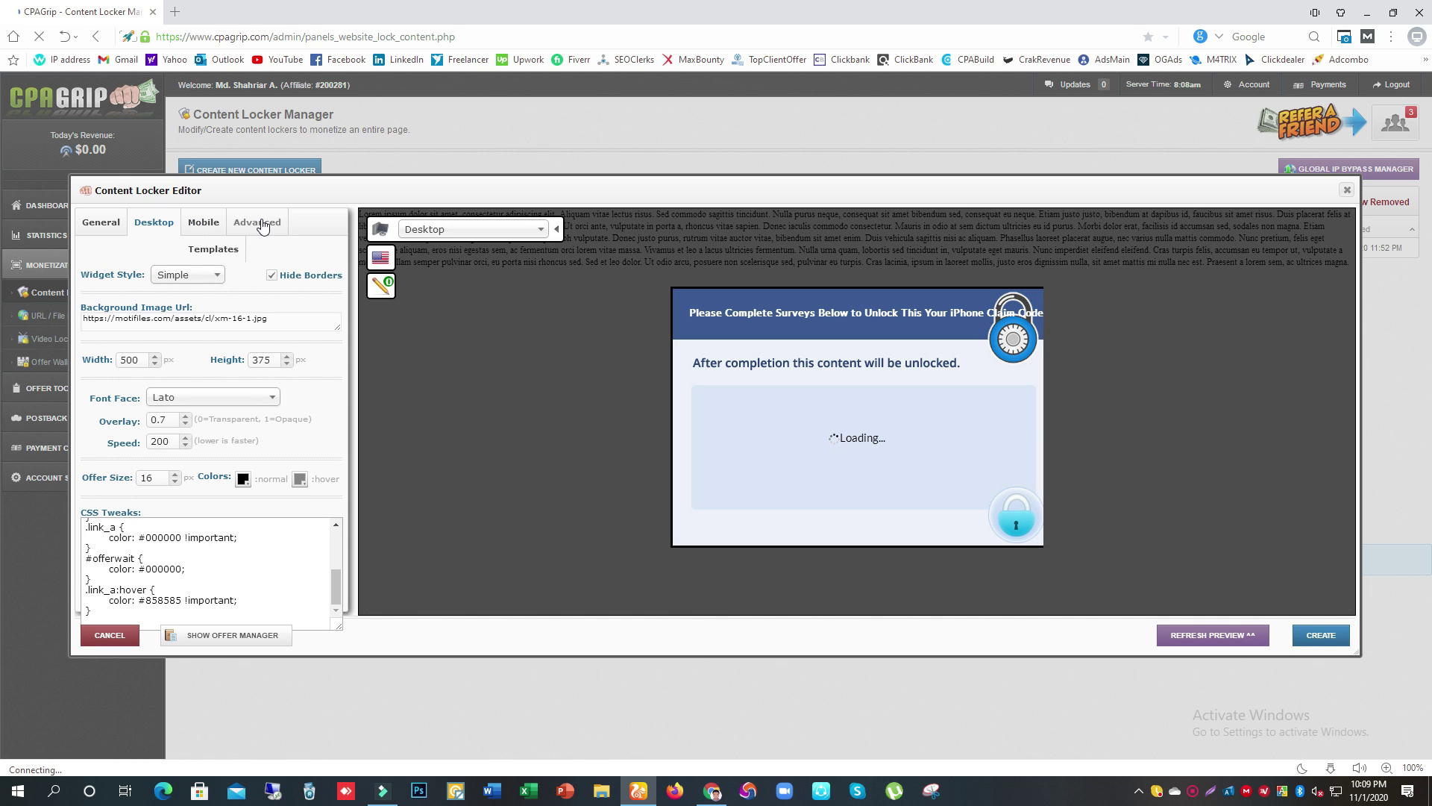
pyautogui.click(260, 224)
pyautogui.click(108, 227)
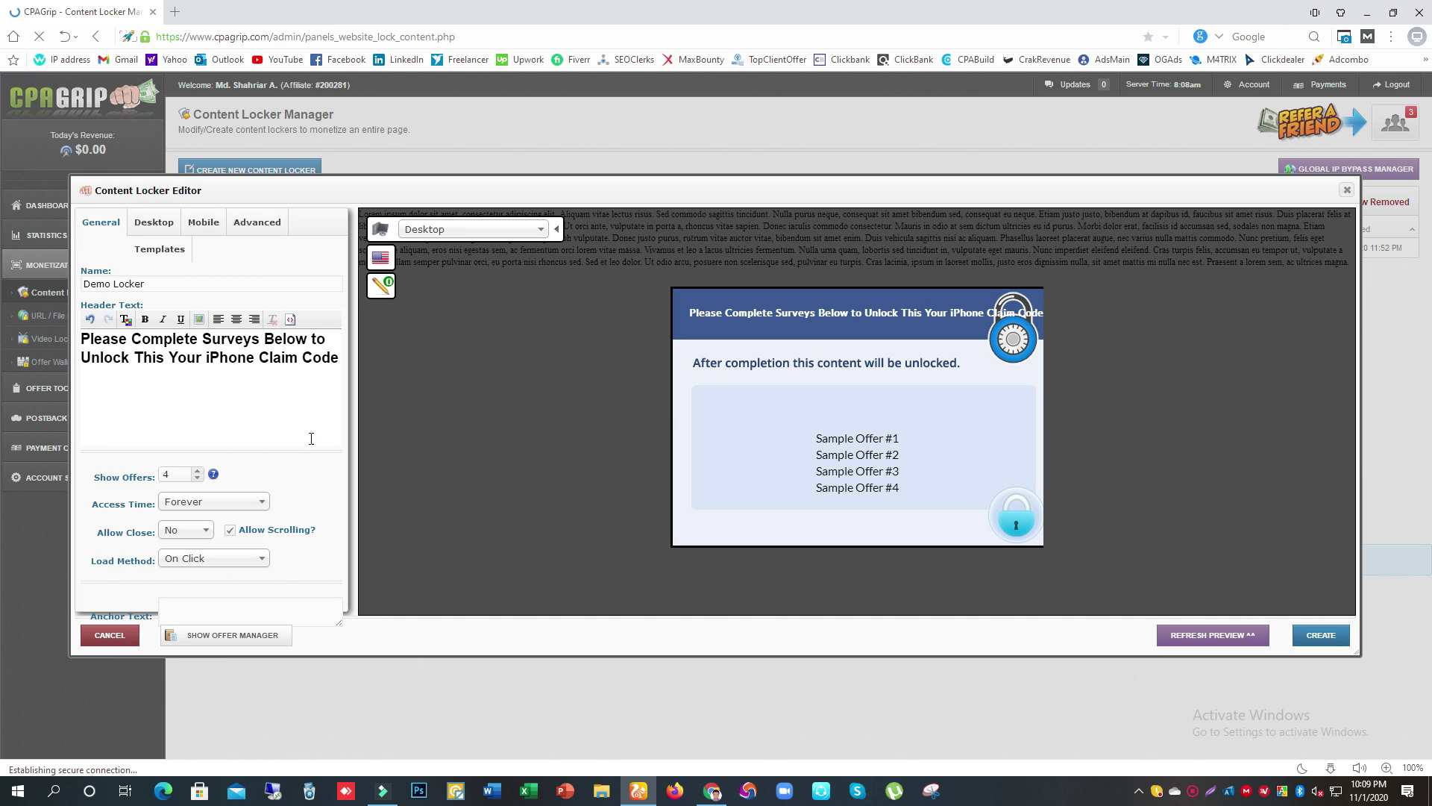
# Set the action for no available offers to Display No Offers Message and create the locker.
pyautogui.click(1314, 634)
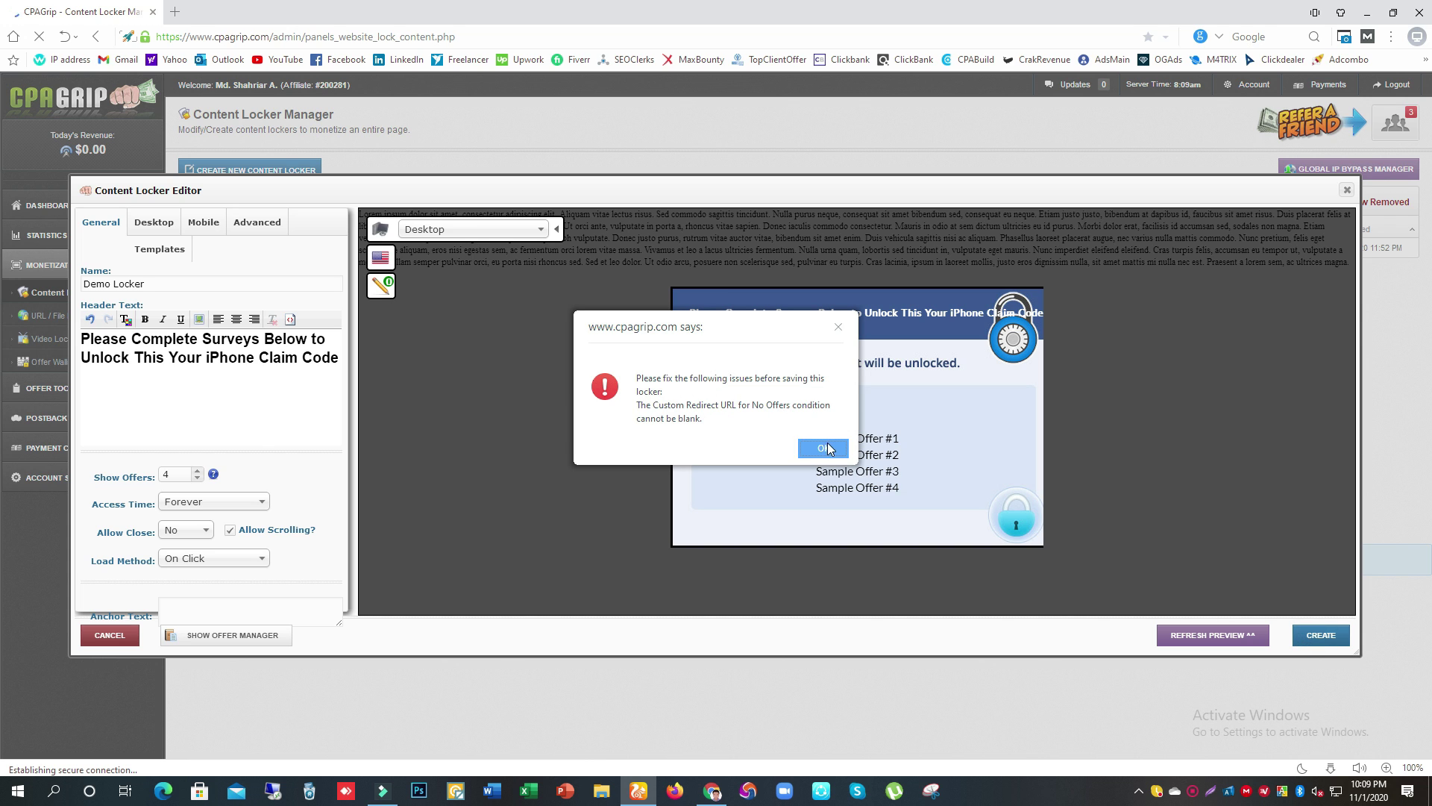
pyautogui.click(839, 327)
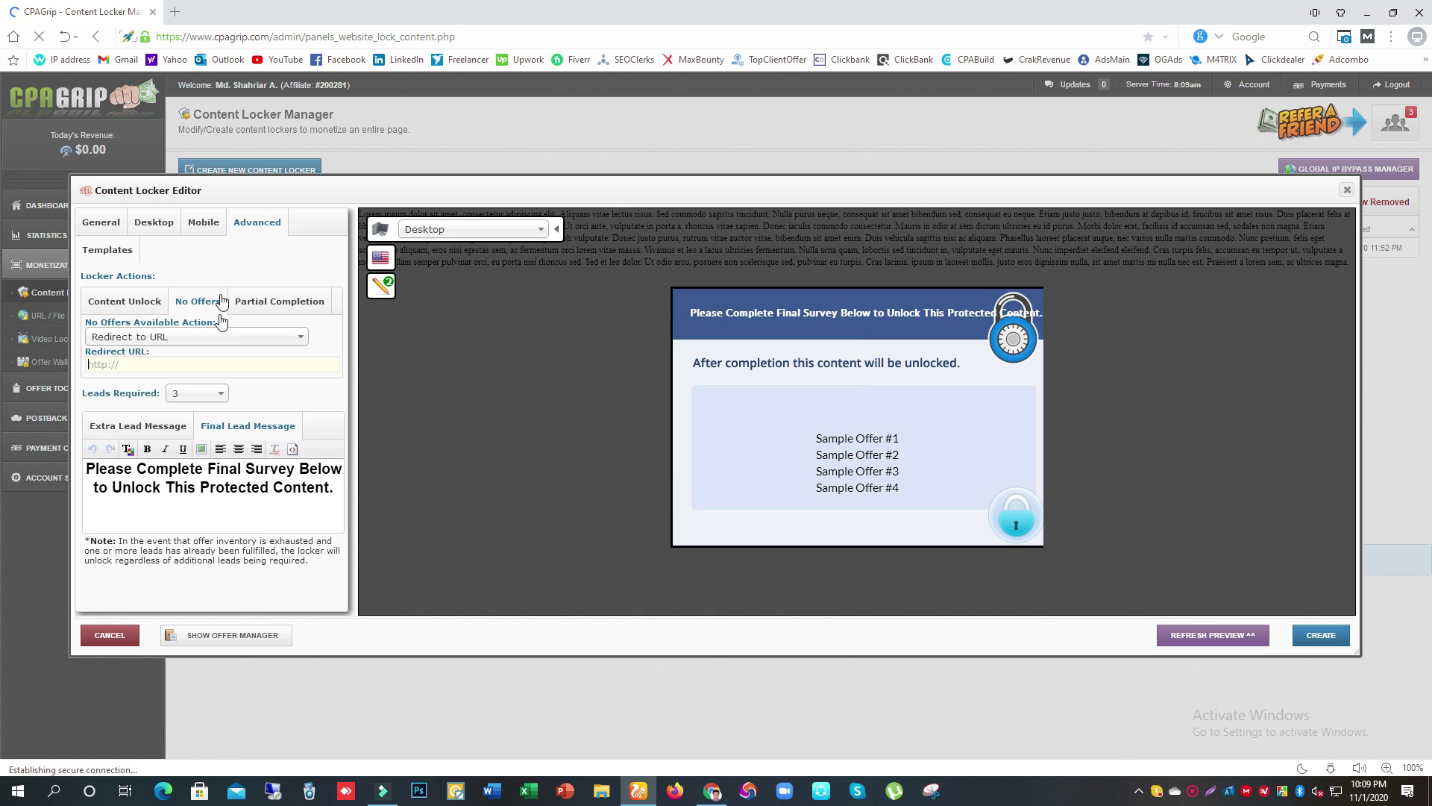
pyautogui.click(153, 337)
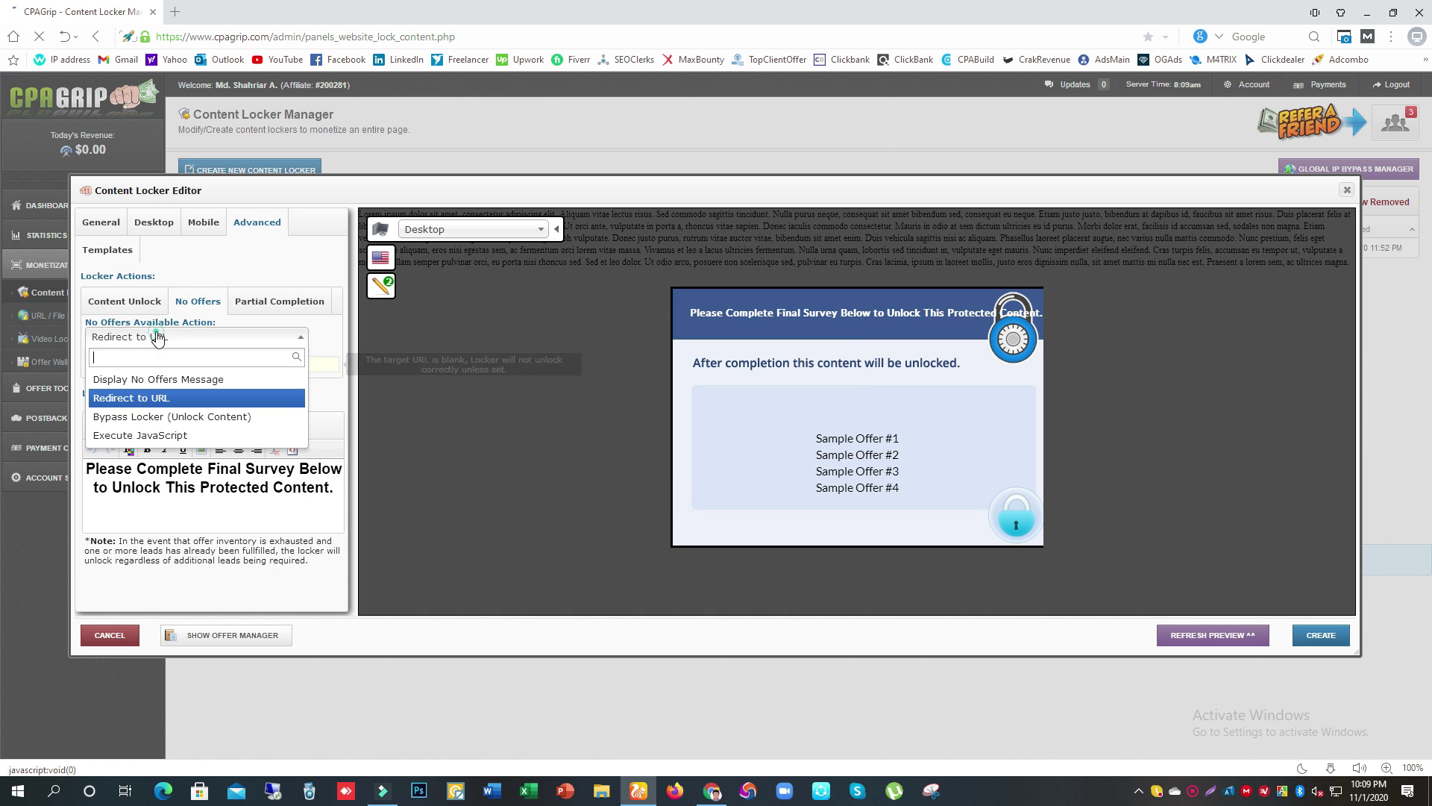
pyautogui.click(144, 382)
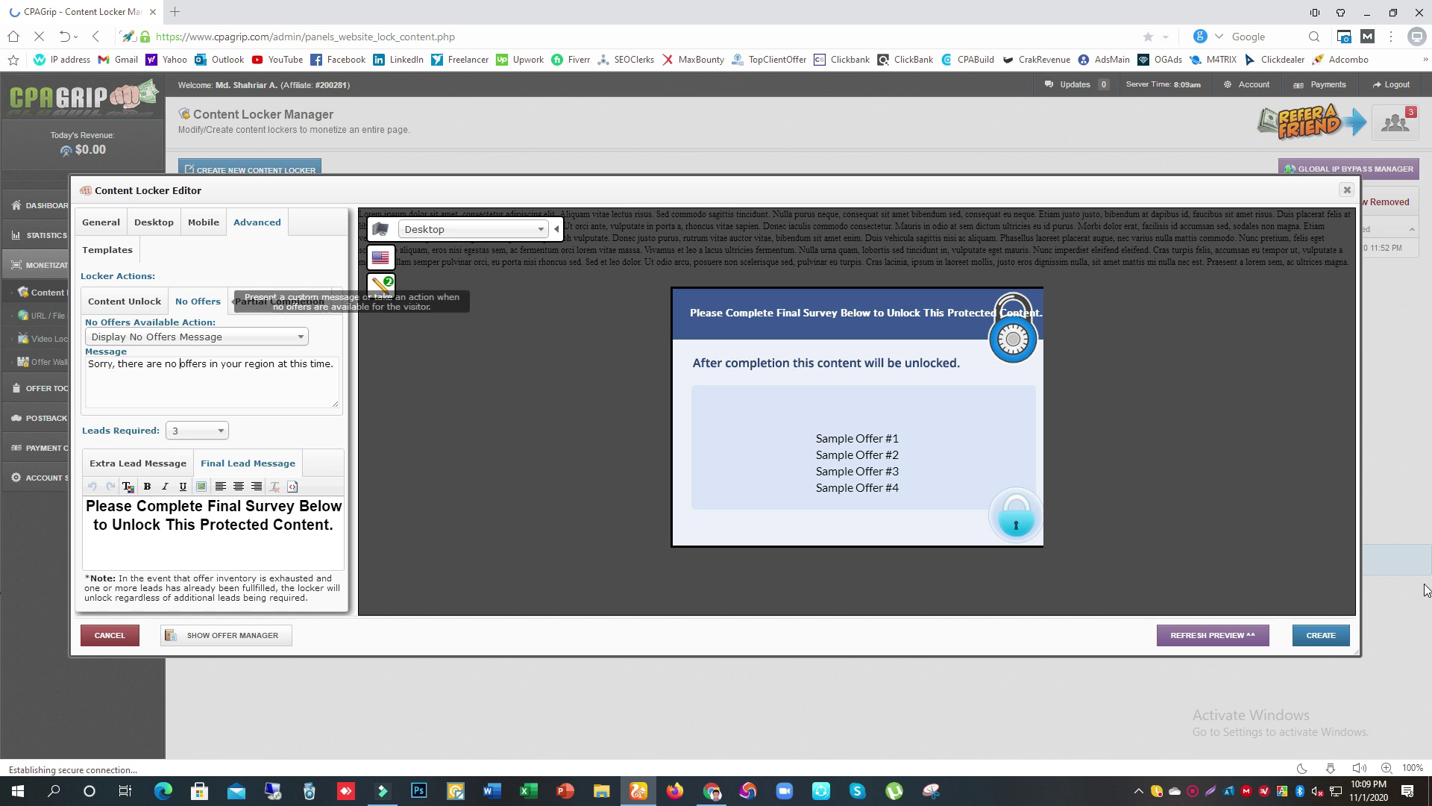
pyautogui.click(1320, 635)
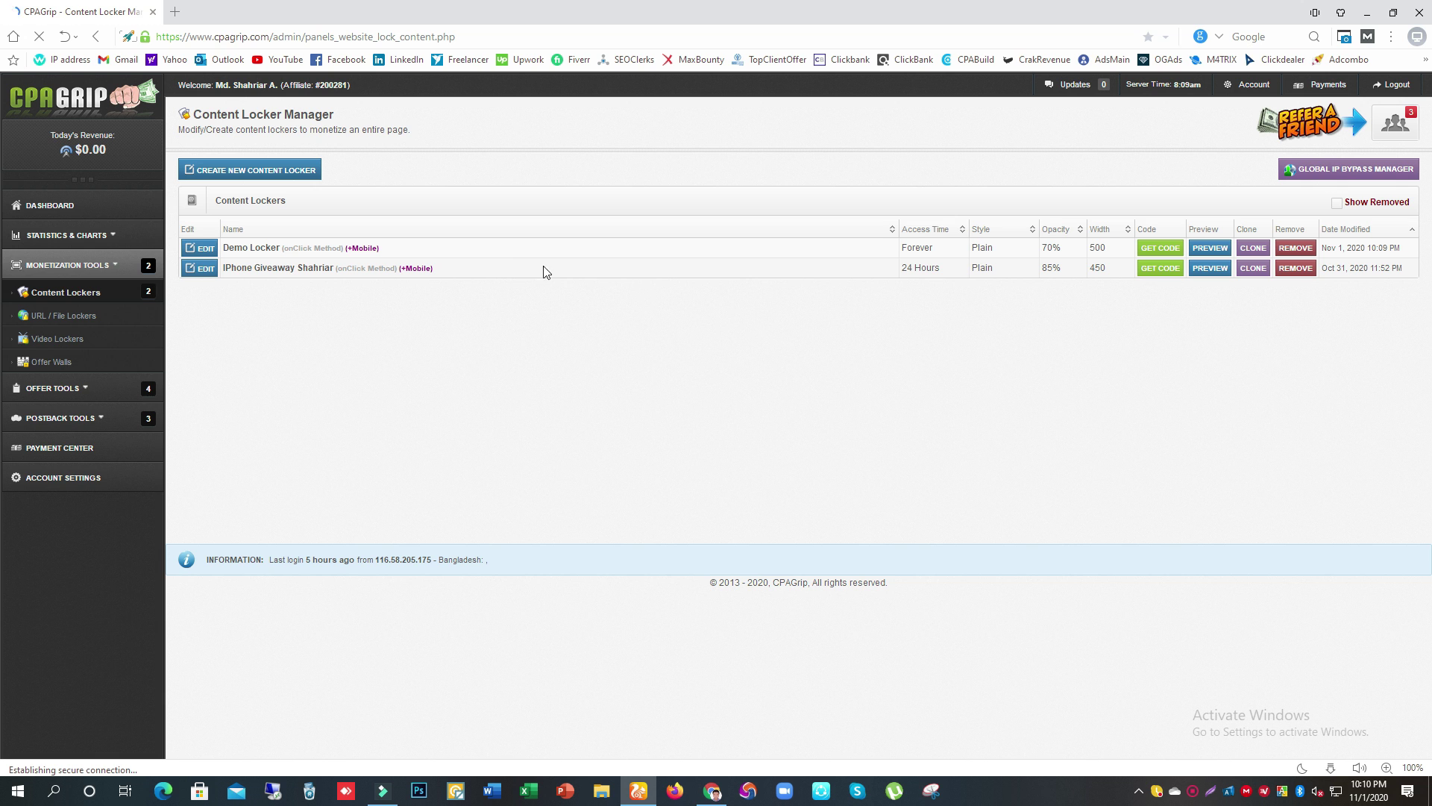
# Open the Demo Locker's code generator, check the Custom Domain instructions, and reselect installyourfiles.com as the domain.
pyautogui.click(1154, 254)
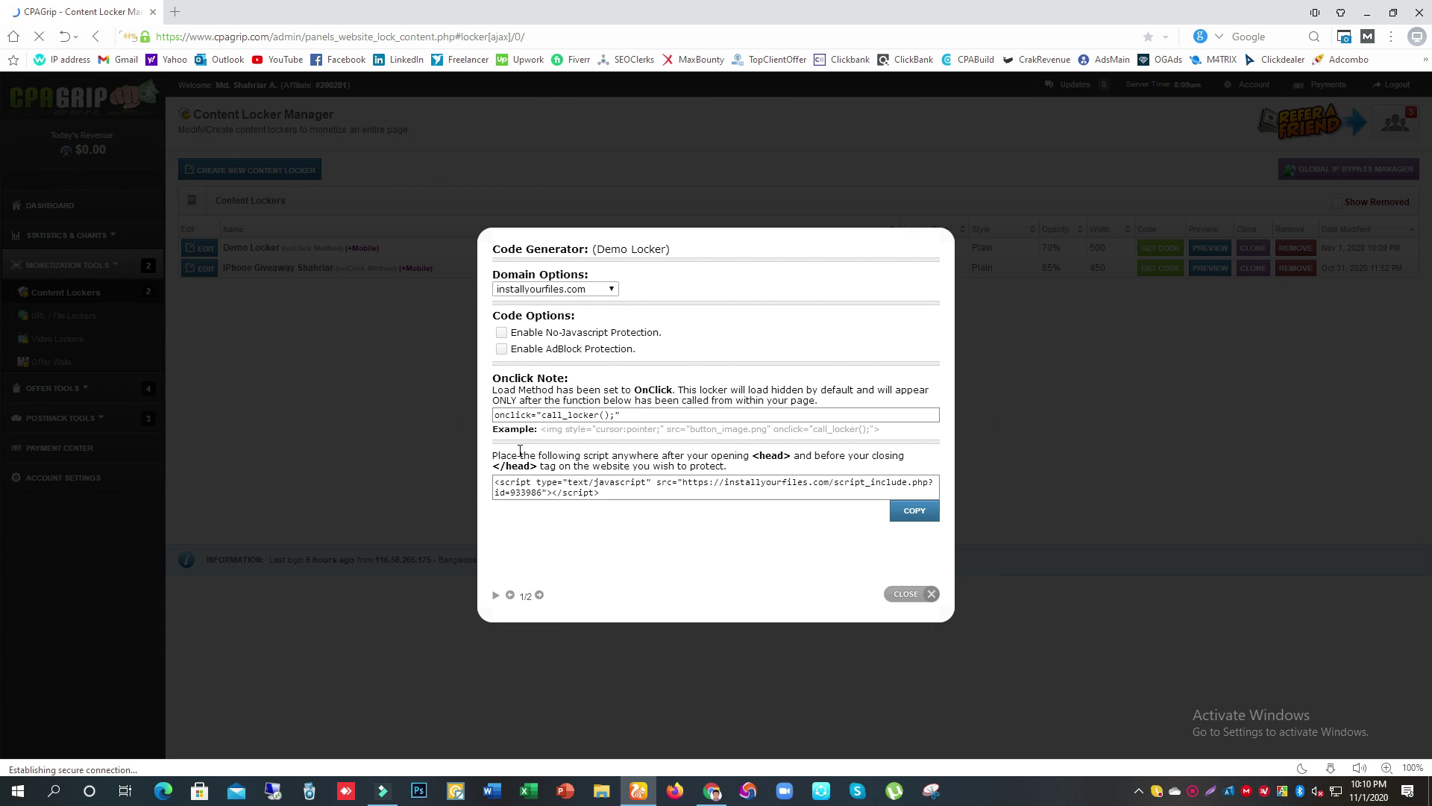
pyautogui.click(603, 288)
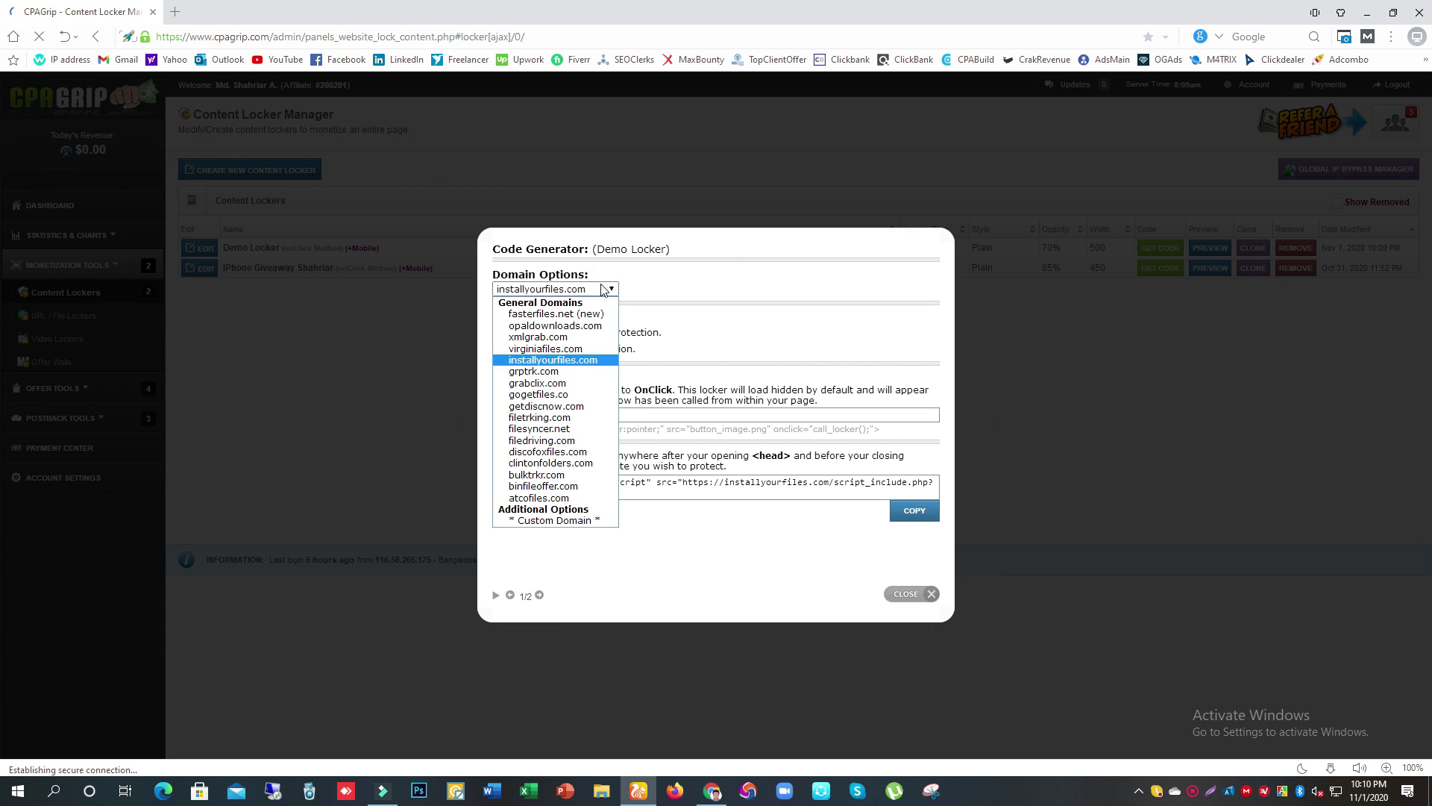
pyautogui.click(559, 522)
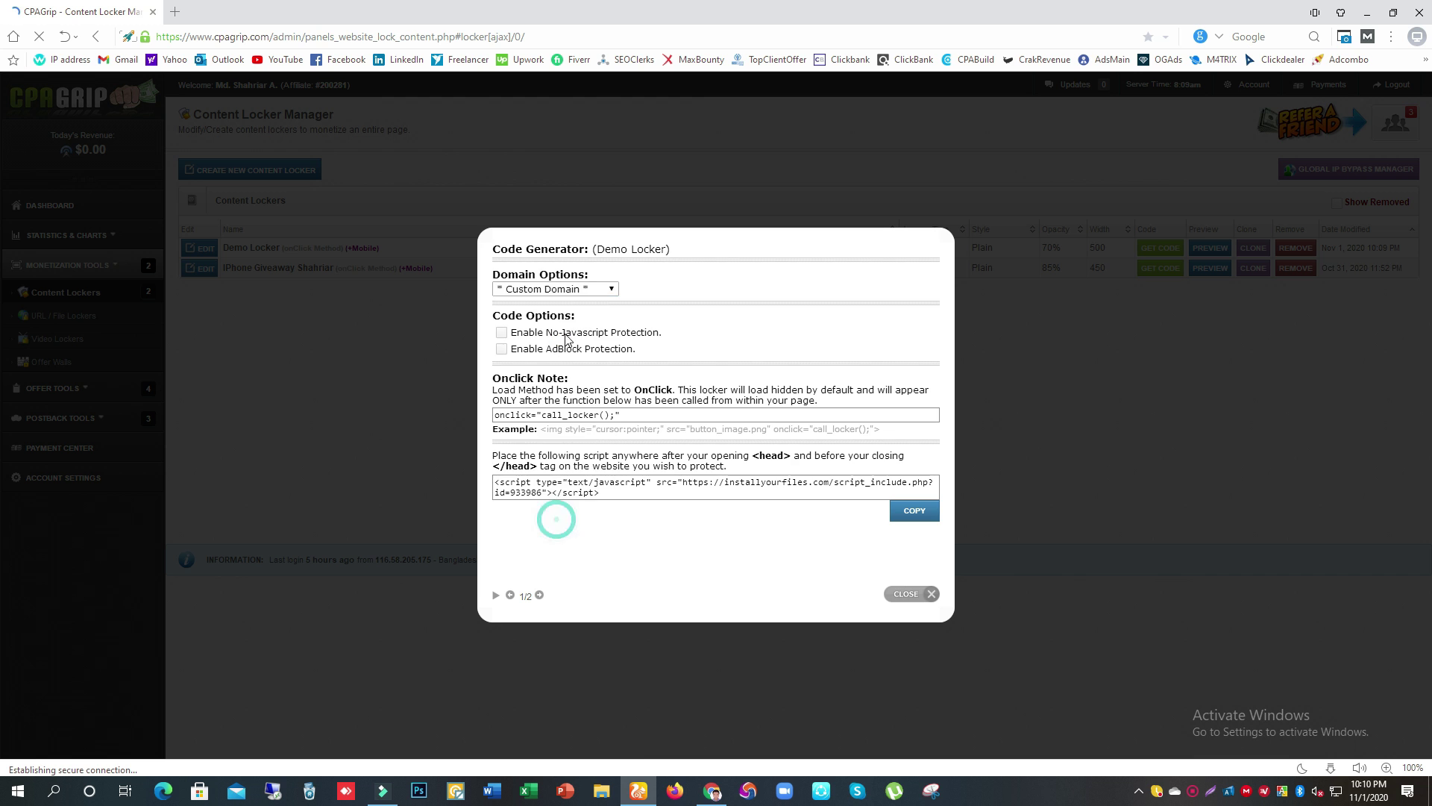
pyautogui.click(567, 290)
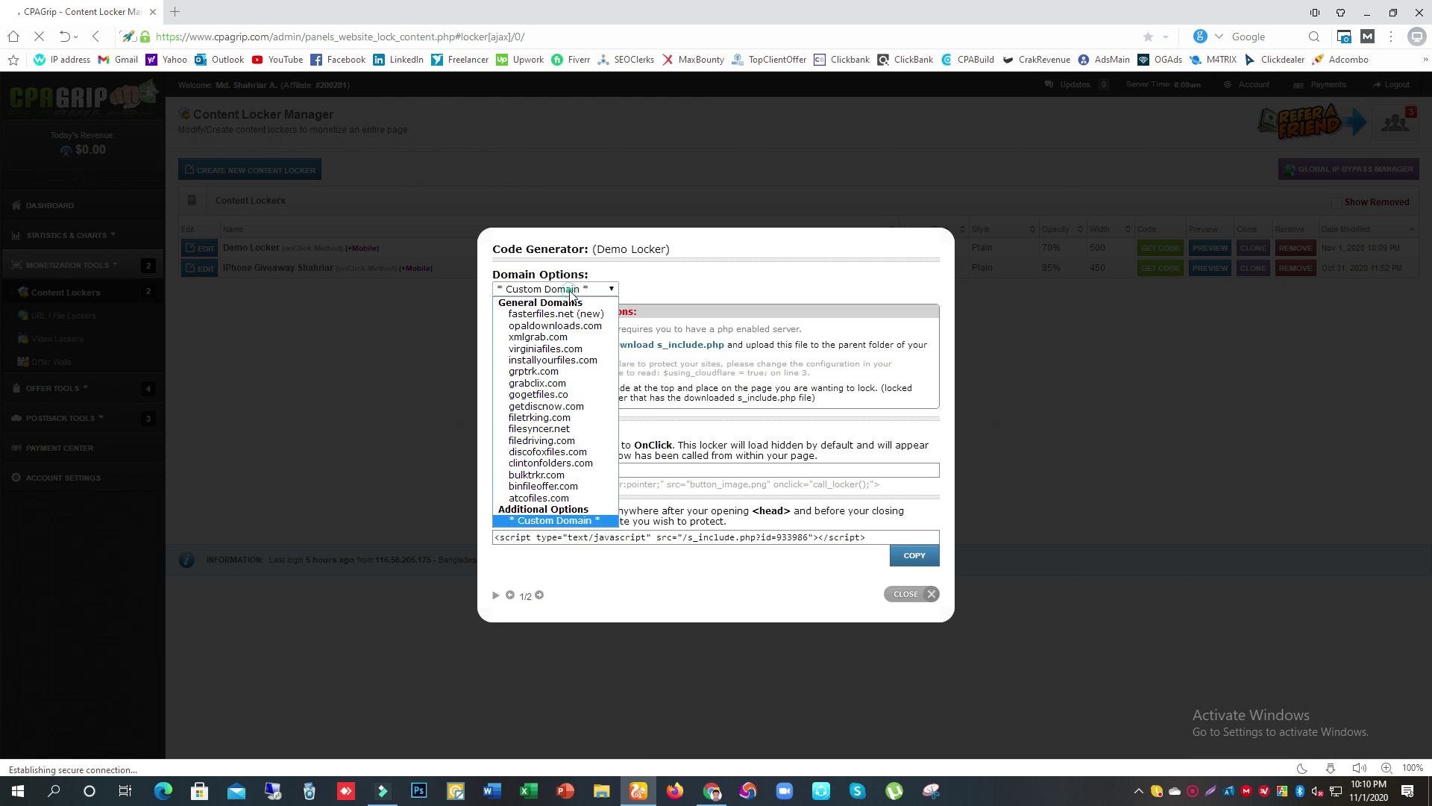
pyautogui.click(548, 361)
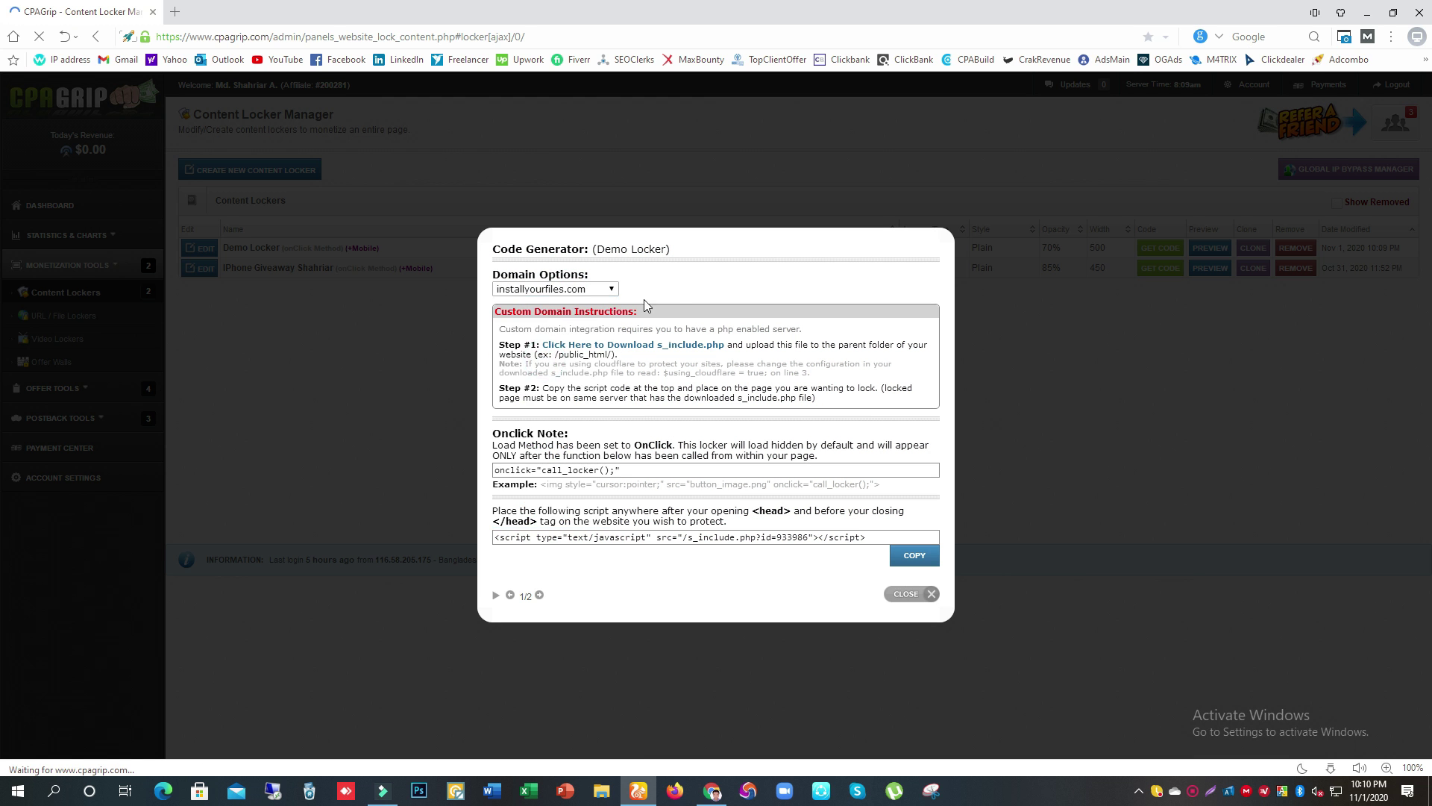
pyautogui.click(679, 294)
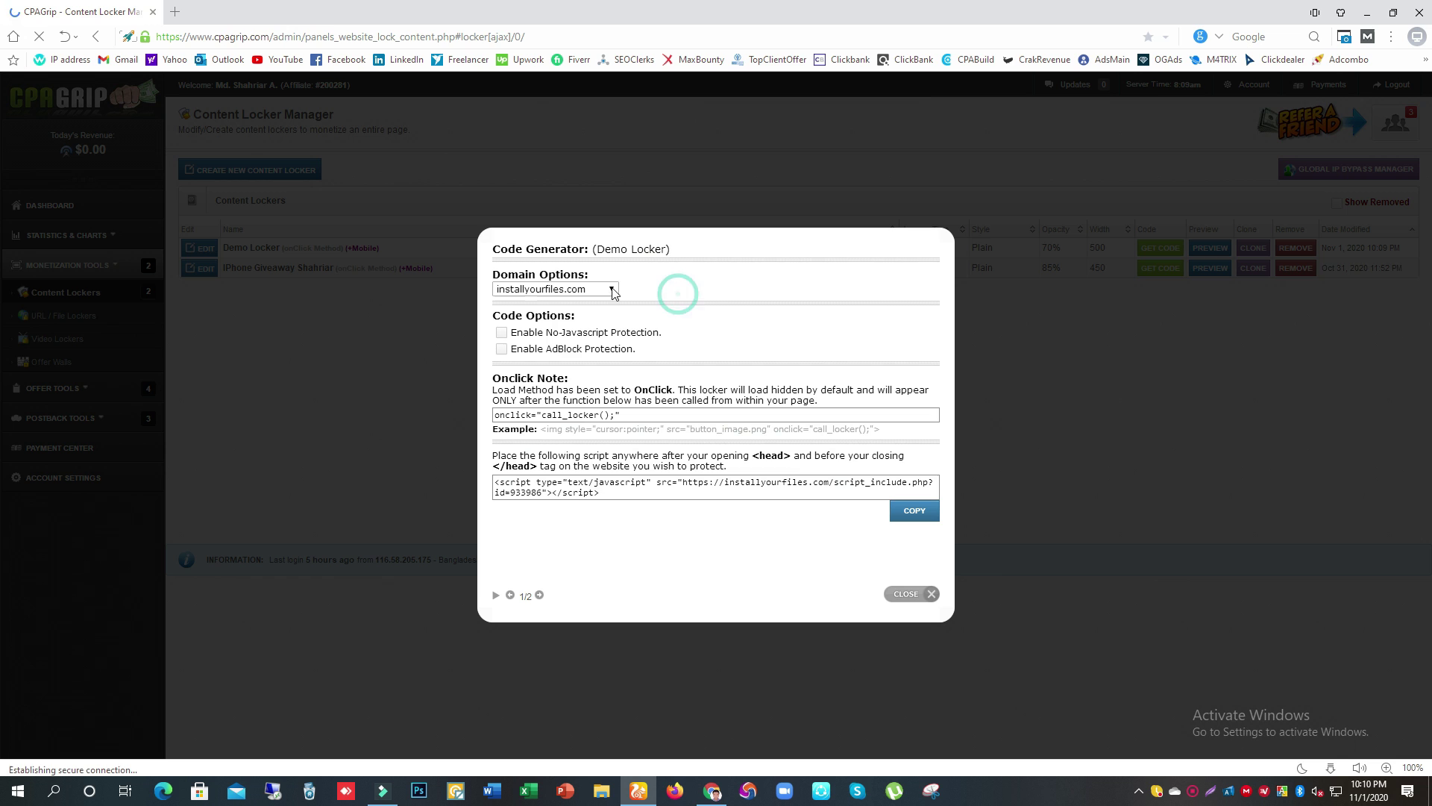
# Review the onclick="call_locker();" note and copy the Demo Locker's script for the website's head section.
pyautogui.moveTo(492, 379); pyautogui.dragTo(570, 379)
pyautogui.click(569, 380)
pyautogui.moveTo(515, 415); pyautogui.dragTo(624, 422)
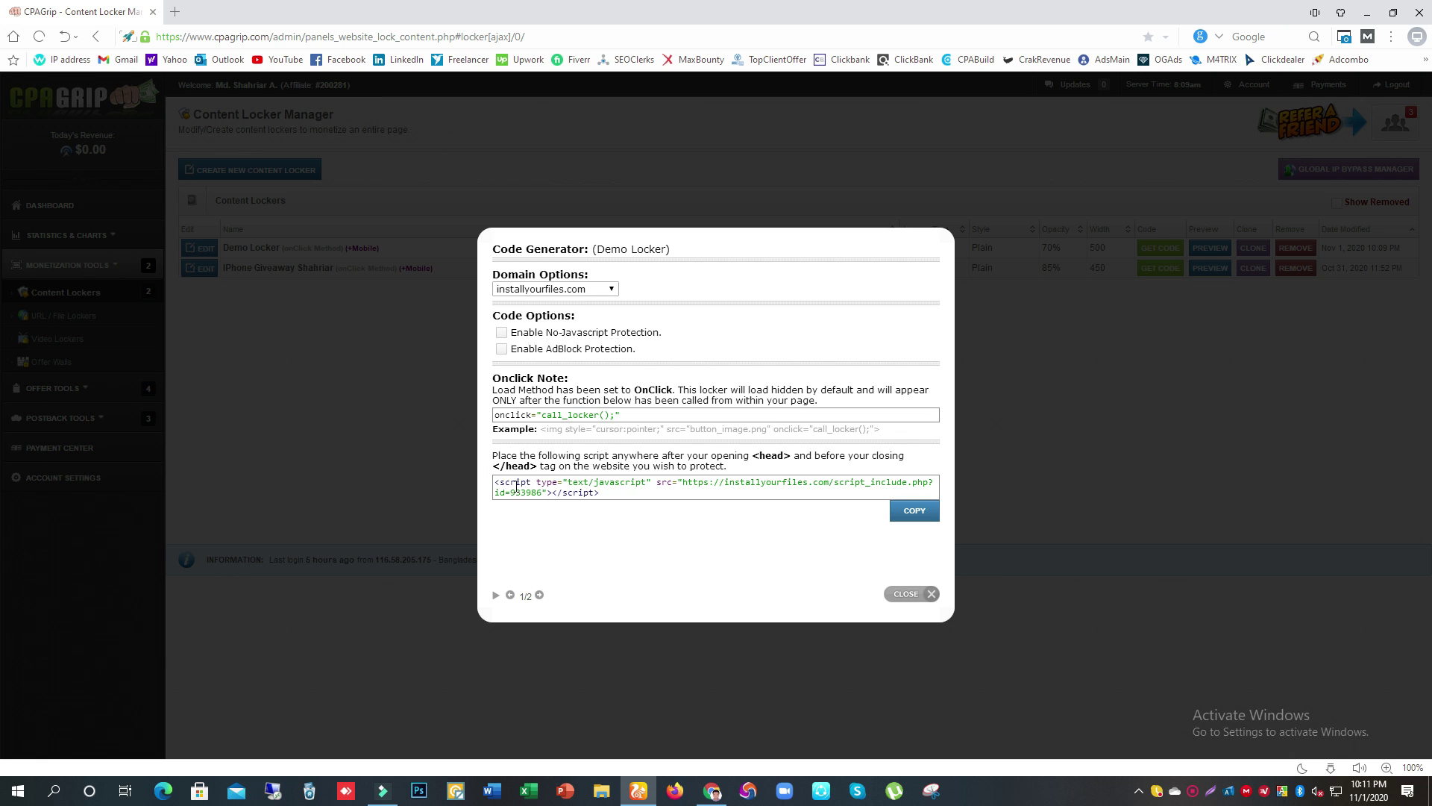
pyautogui.click(517, 486)
pyautogui.click(587, 492)
pyautogui.click(608, 494)
pyautogui.click(915, 514)
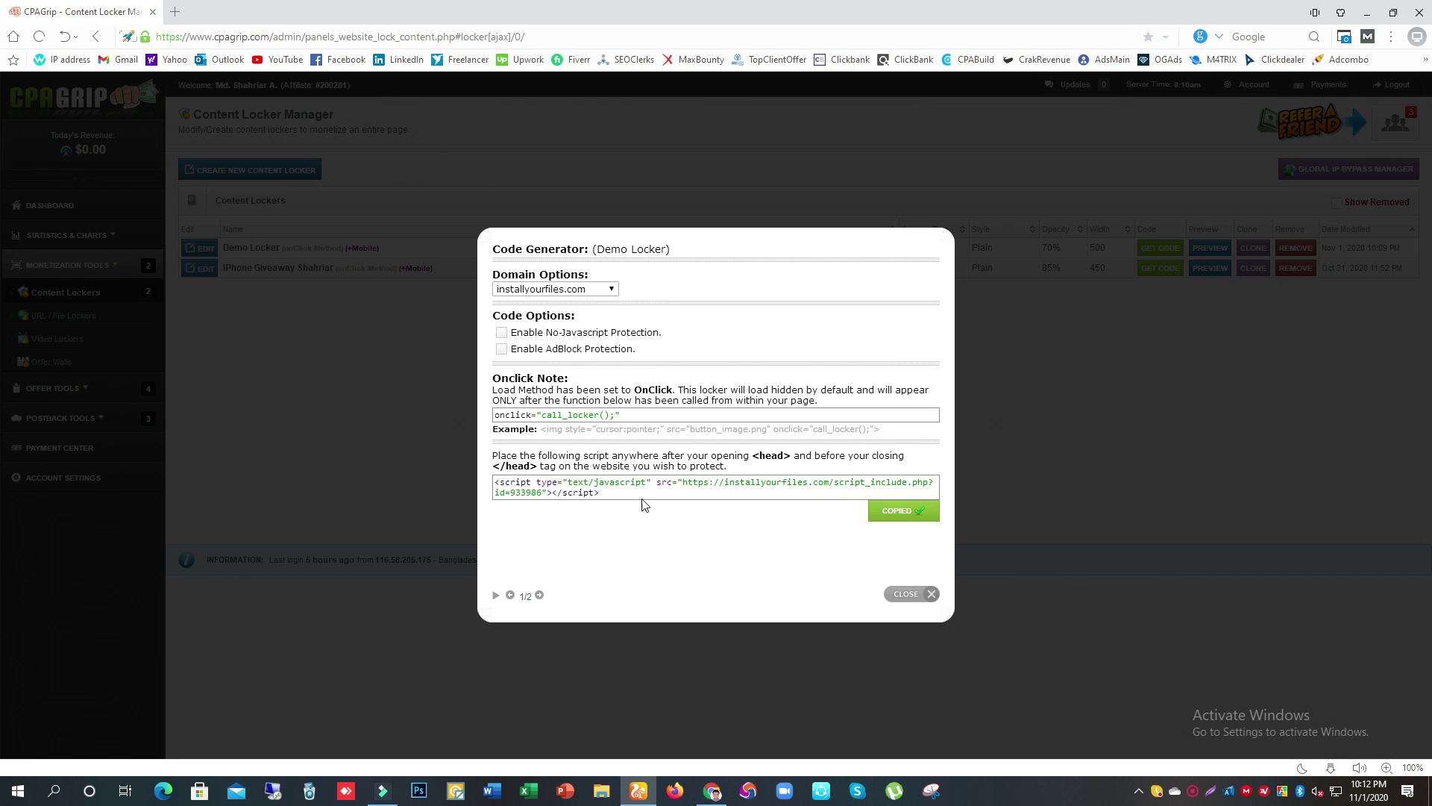
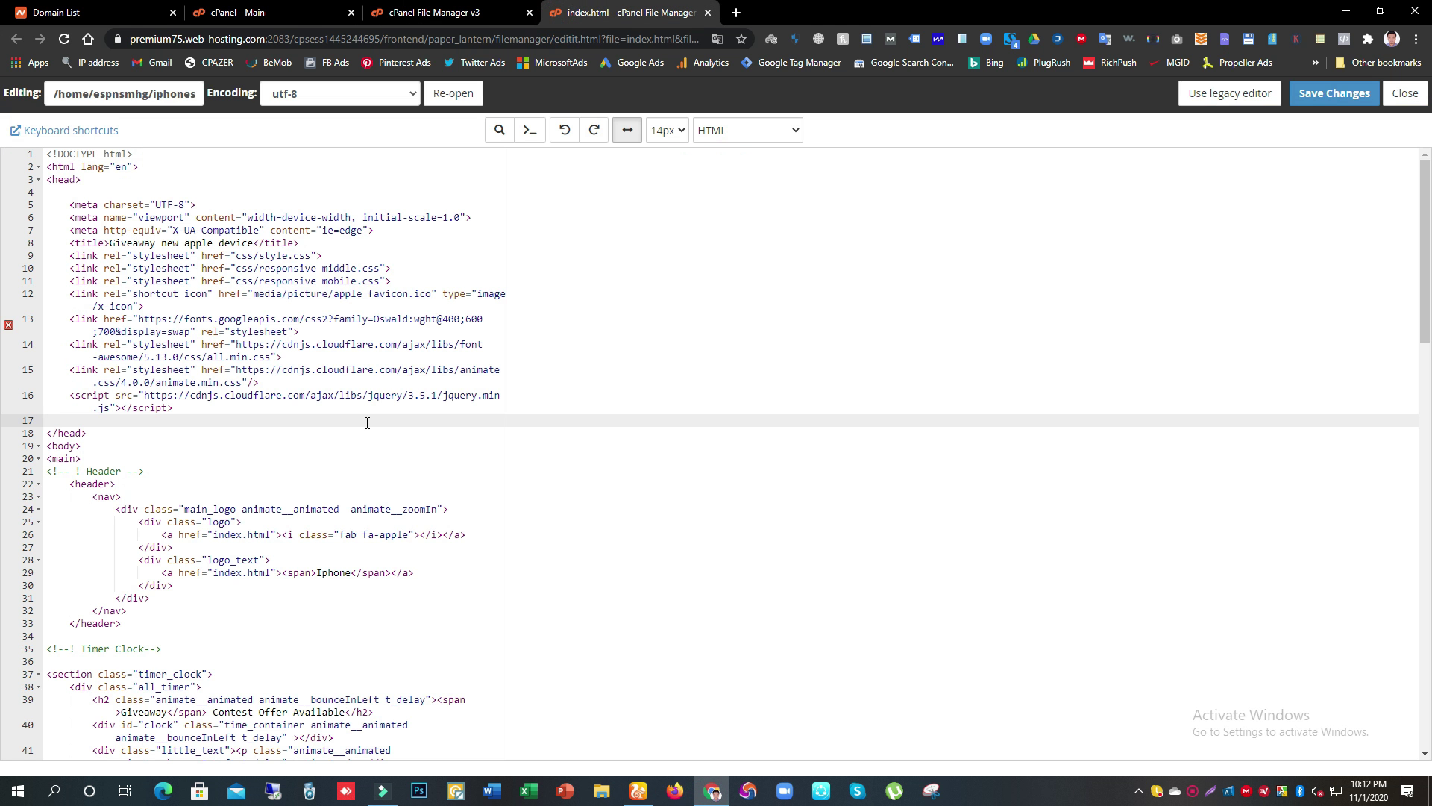
# Place the insertion point on the empty line just before the closing head tag in index.html.
pyautogui.click(67, 192)
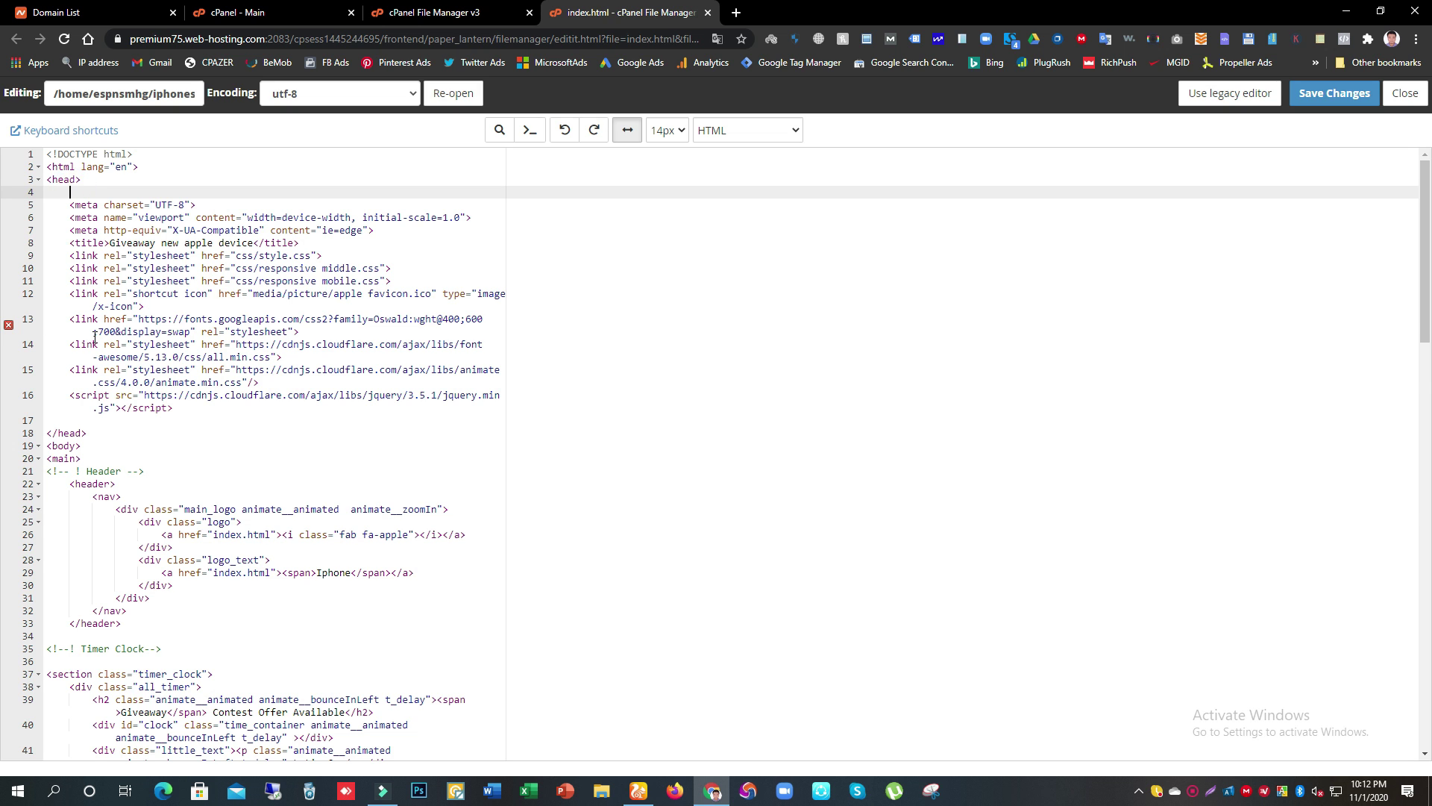
pyautogui.scroll(-3, 74, 388)
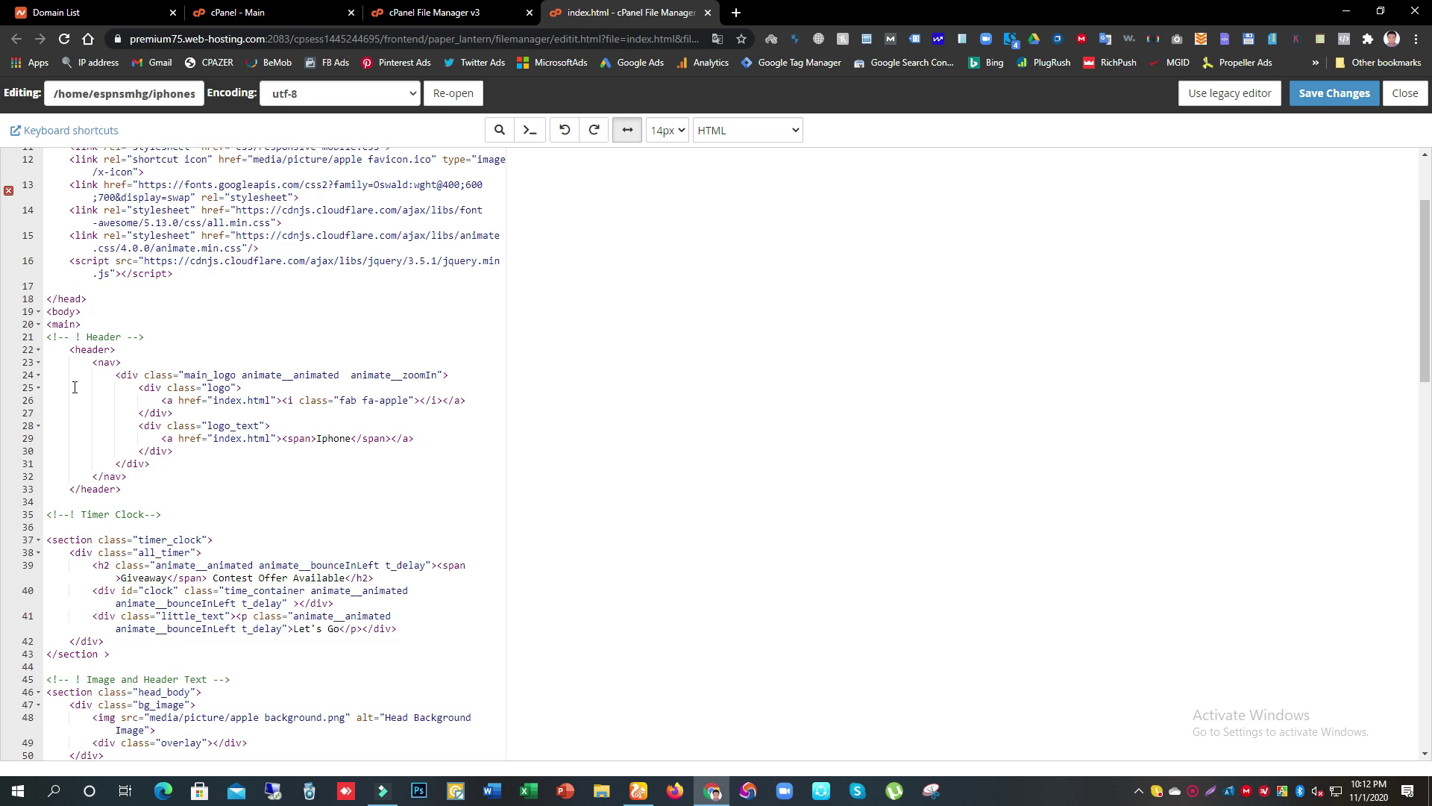
pyautogui.click(57, 288)
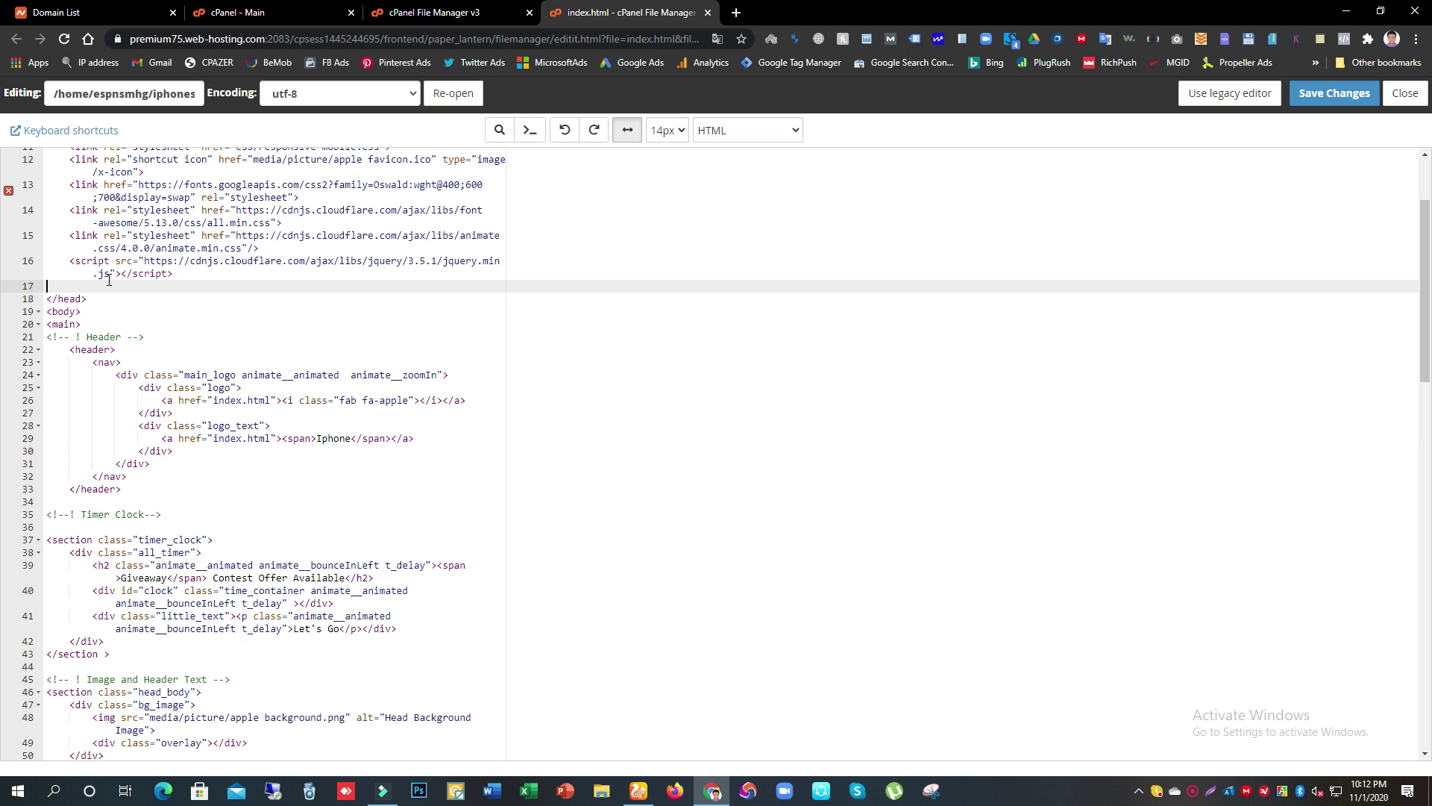
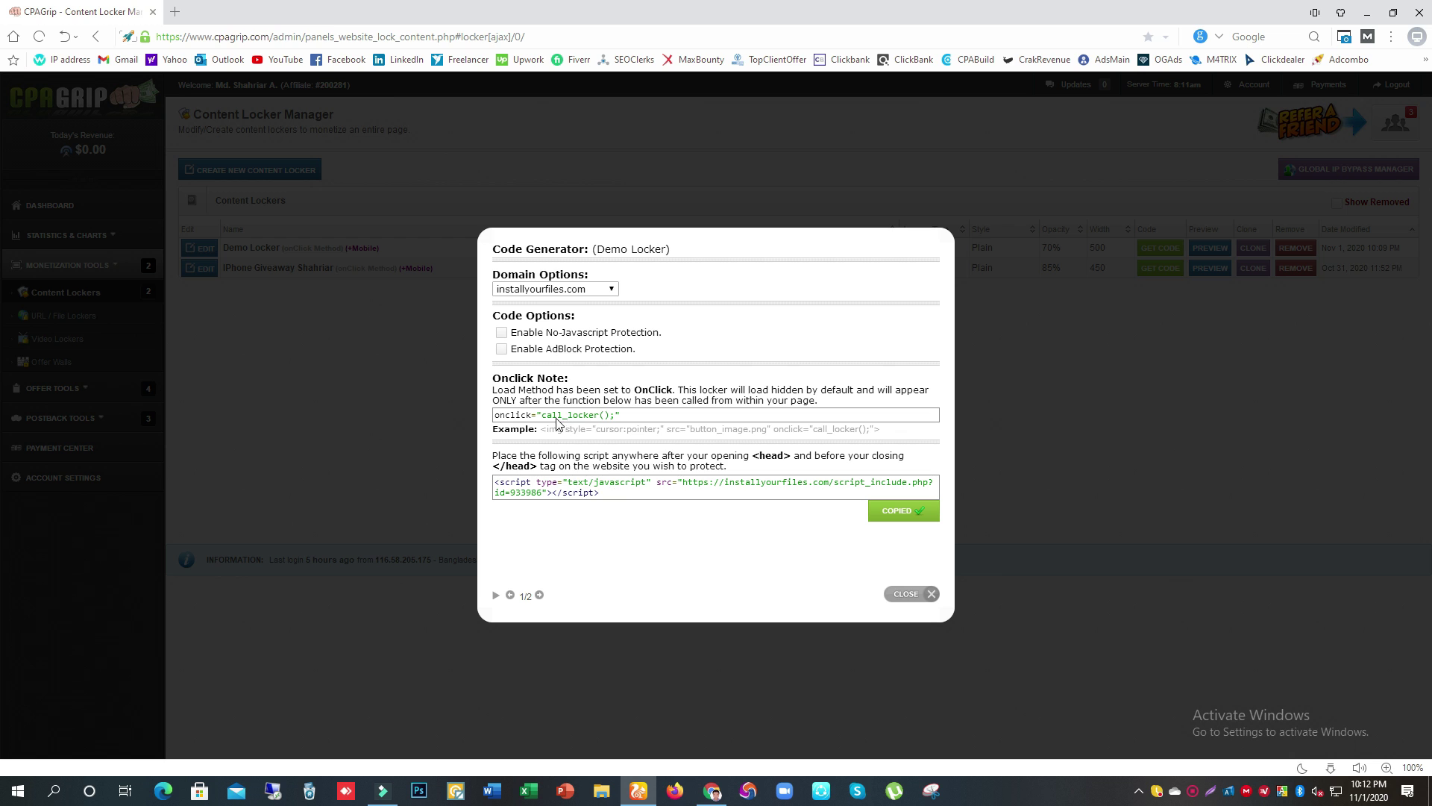
# Review the onclick="call_locker();" attribute and its image example in CPAGrip's Demo Locker code generator, and open a new browser tab.
pyautogui.moveTo(640, 415); pyautogui.dragTo(488, 409)
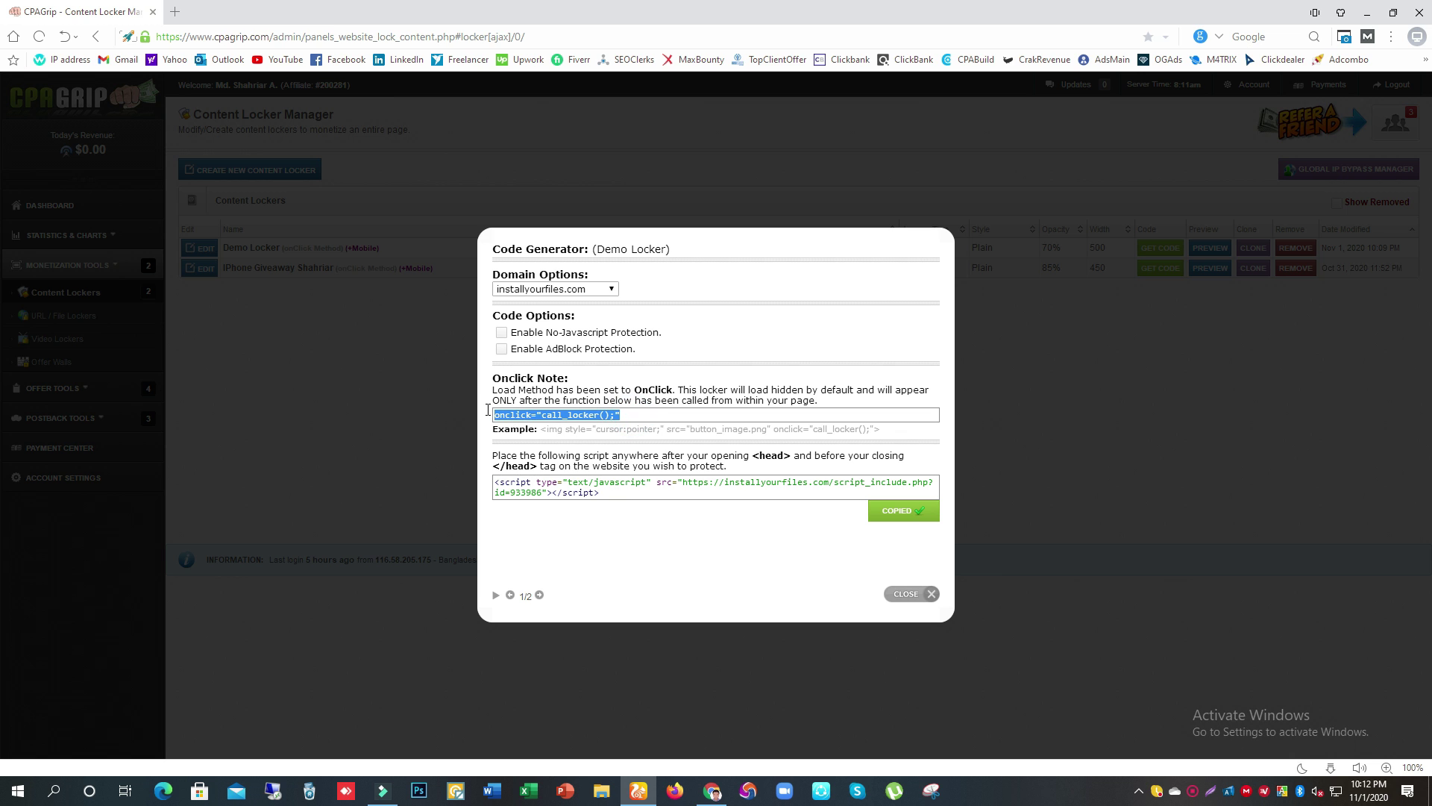
pyautogui.click(539, 413)
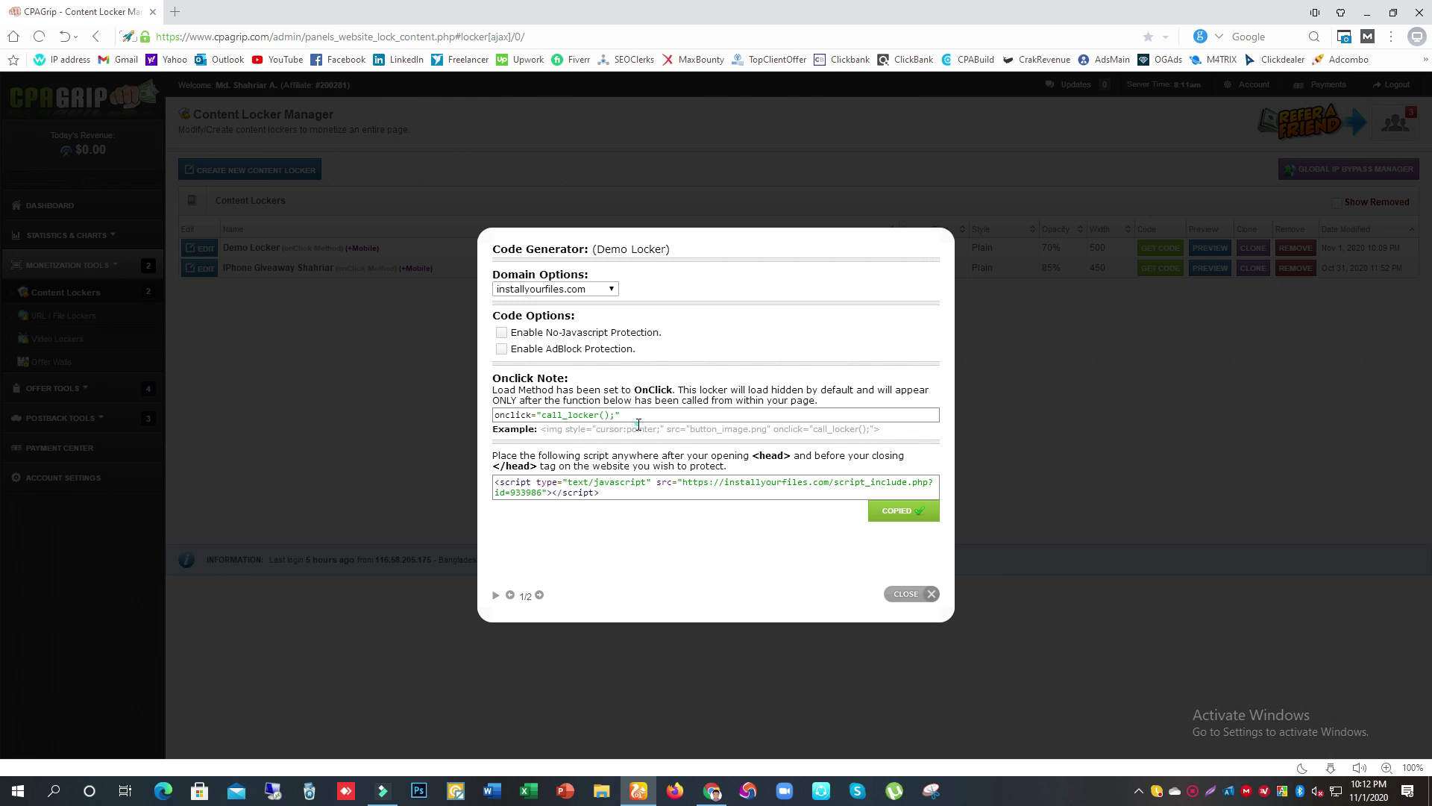
pyautogui.moveTo(541, 431); pyautogui.dragTo(894, 434)
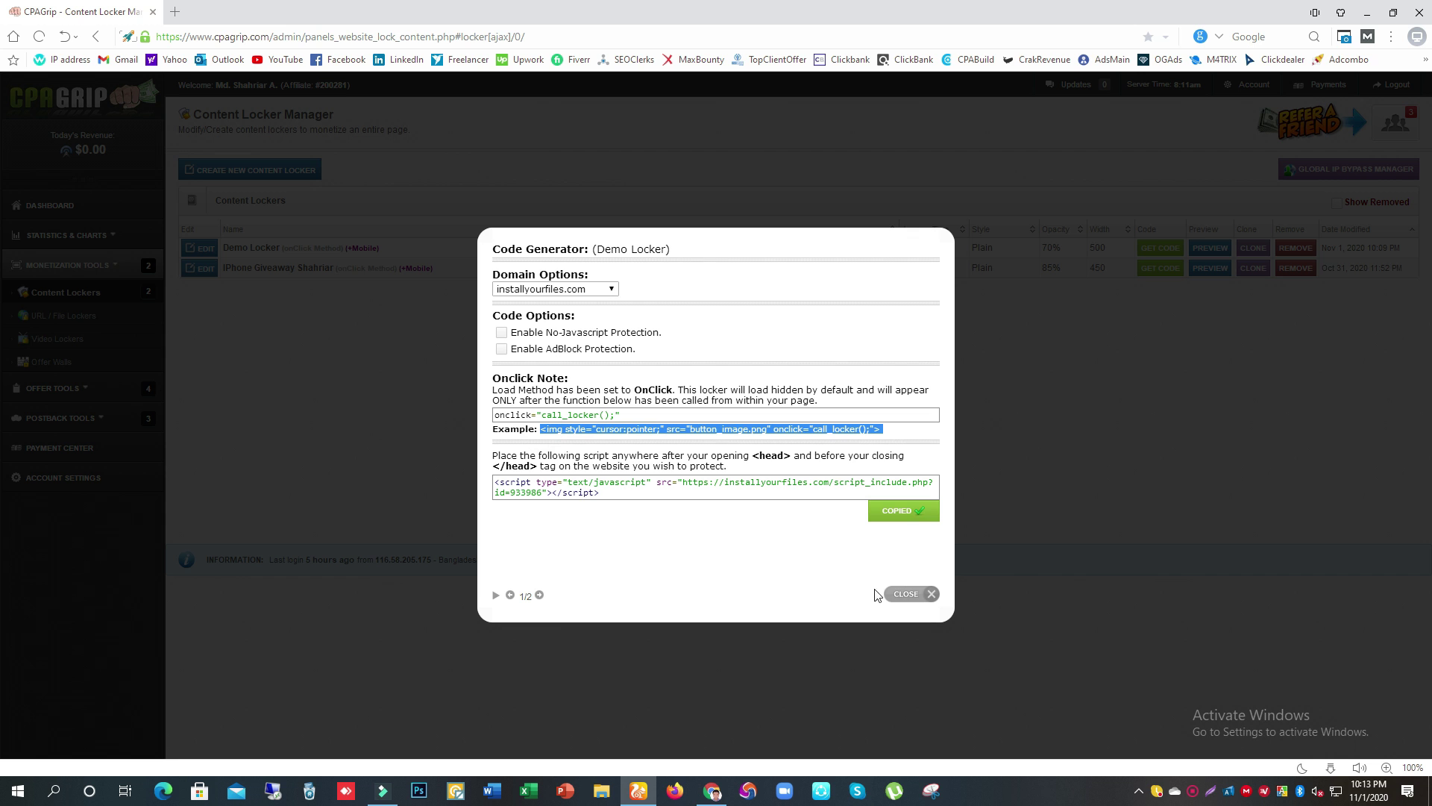
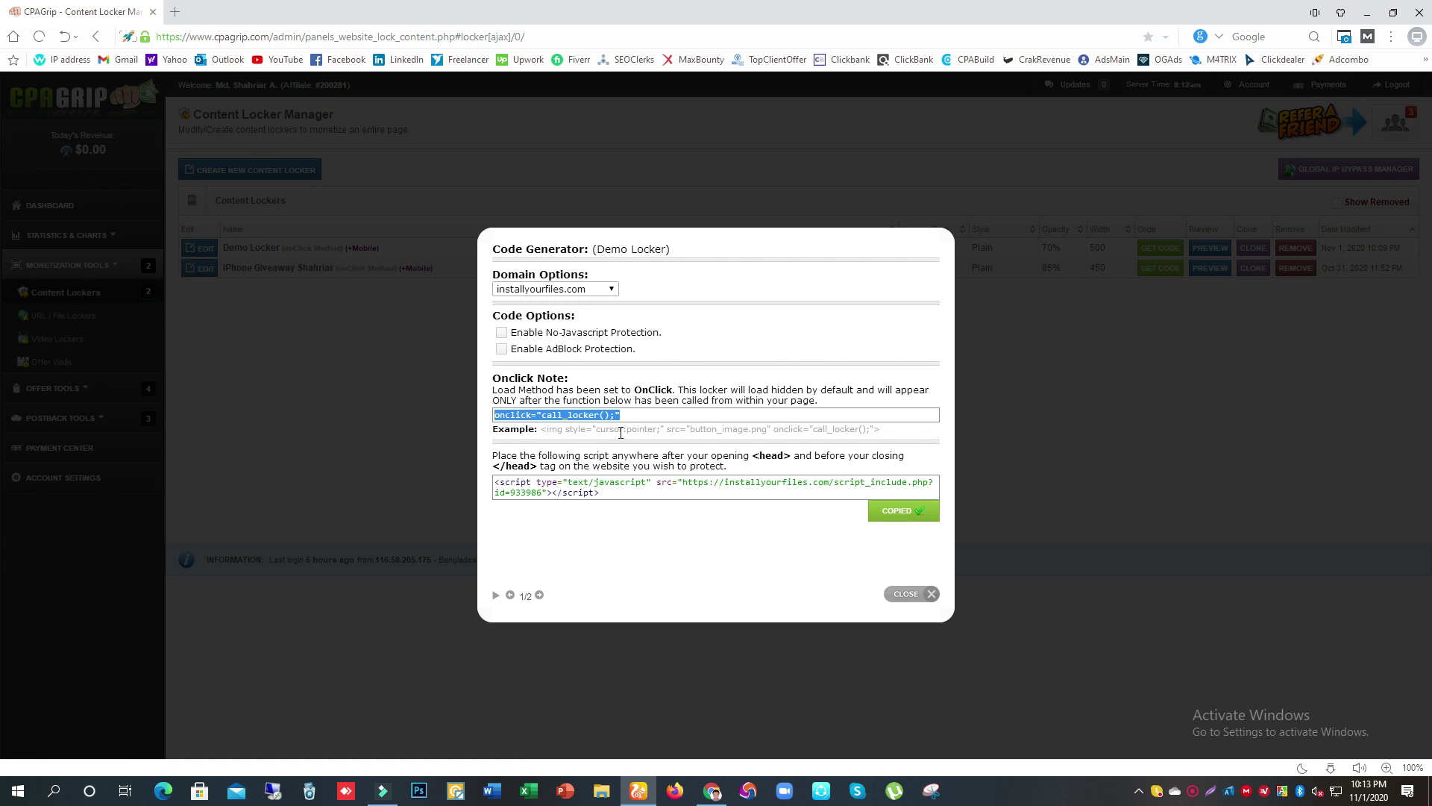
pyautogui.click(176, 12)
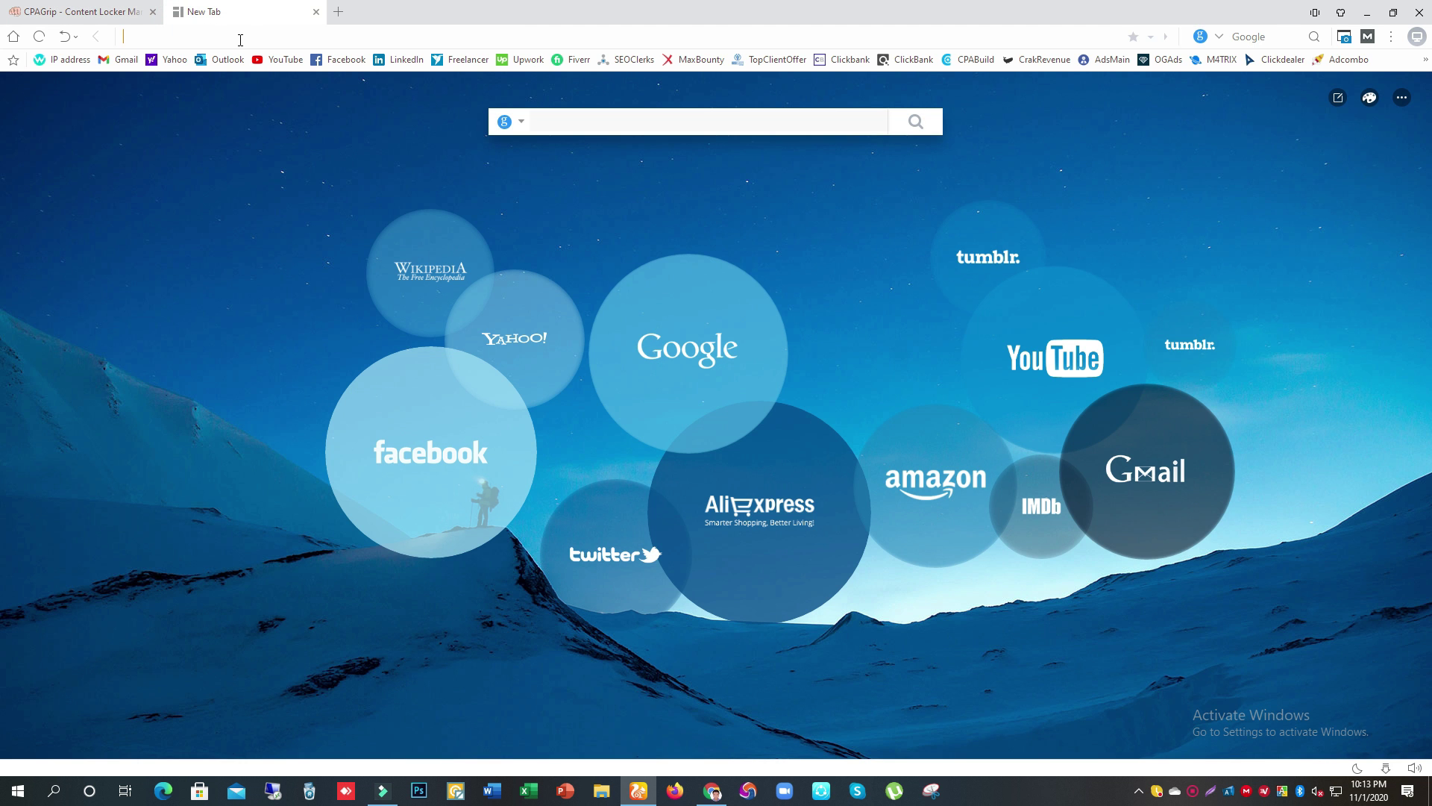
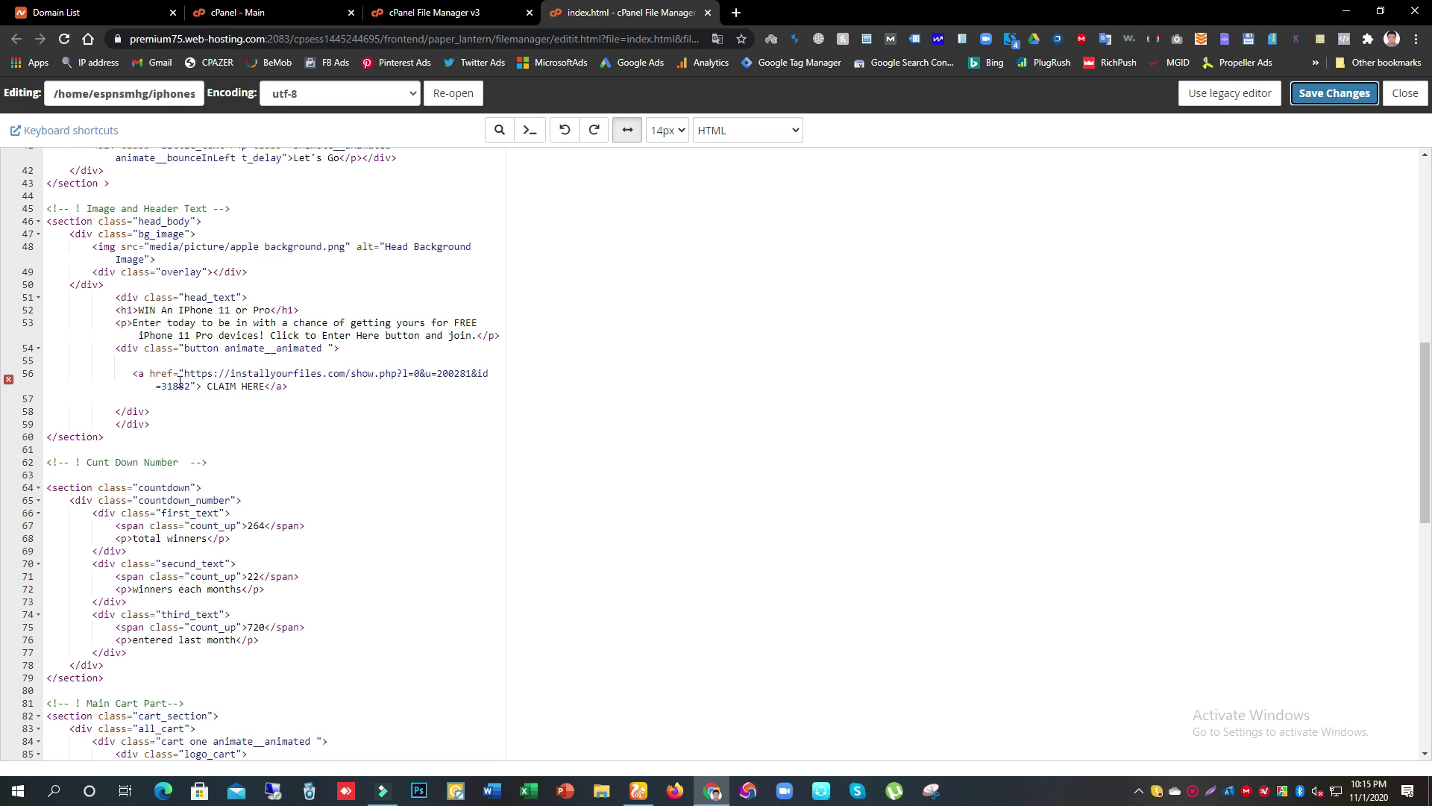
# Insert onclick="call_locker();" into the CLAIM HERE link's opening tag in index.html, directly after its href value.
pyautogui.click(197, 385)
pyautogui.write('>')
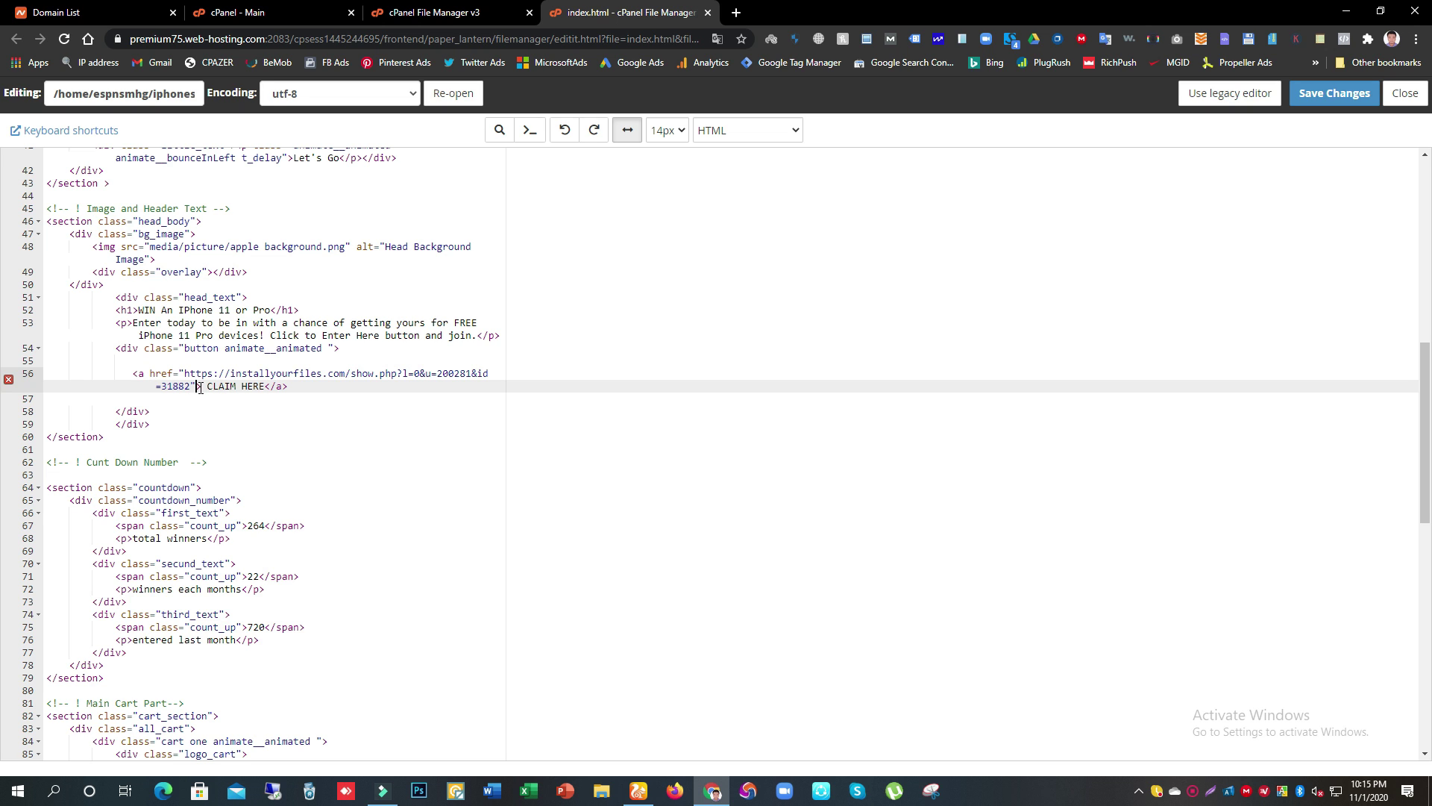
pyautogui.click(197, 385)
pyautogui.click(195, 386)
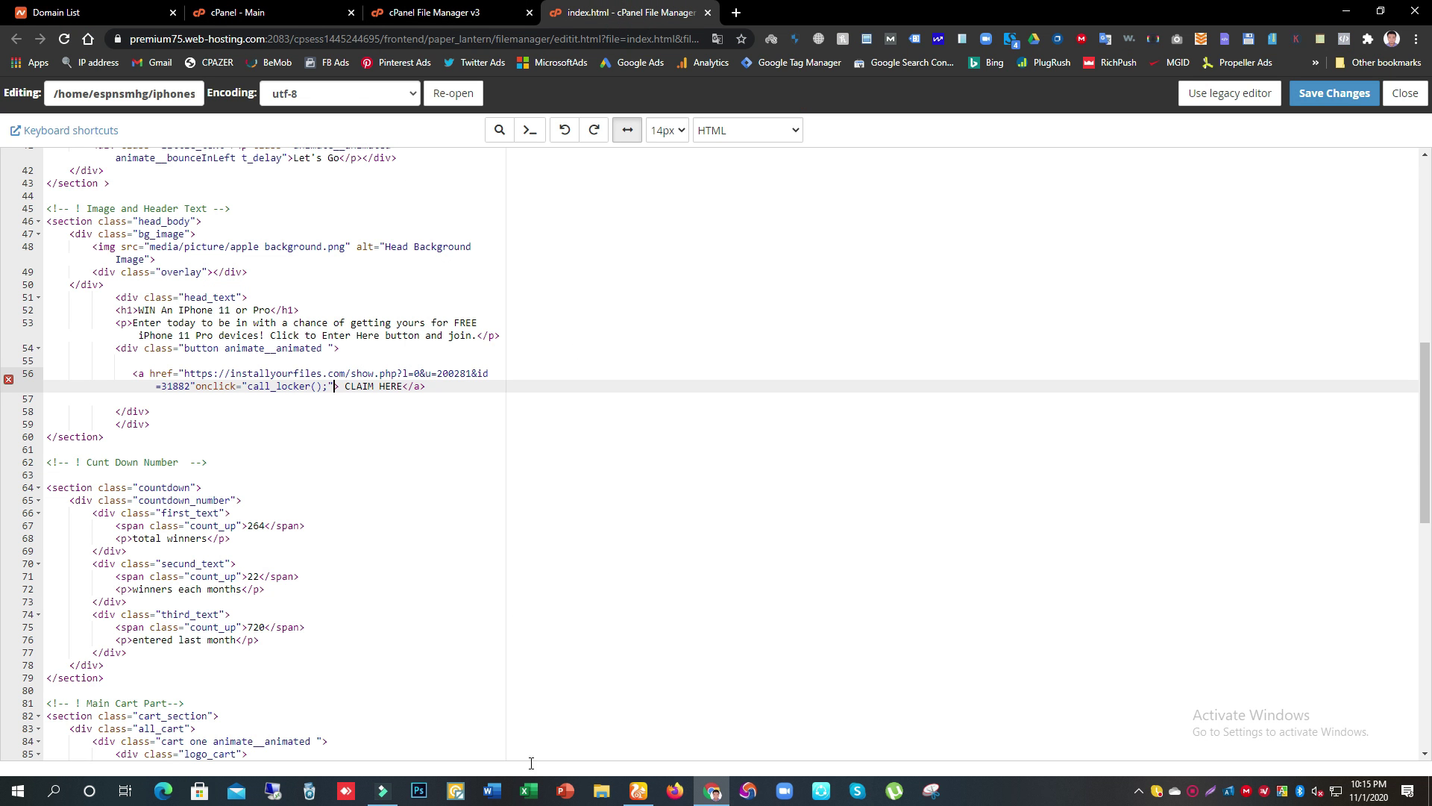
# Check the CLAIM HERE link's target on the live giveaway page and replace its href value in index.html with #.
pyautogui.click(638, 790)
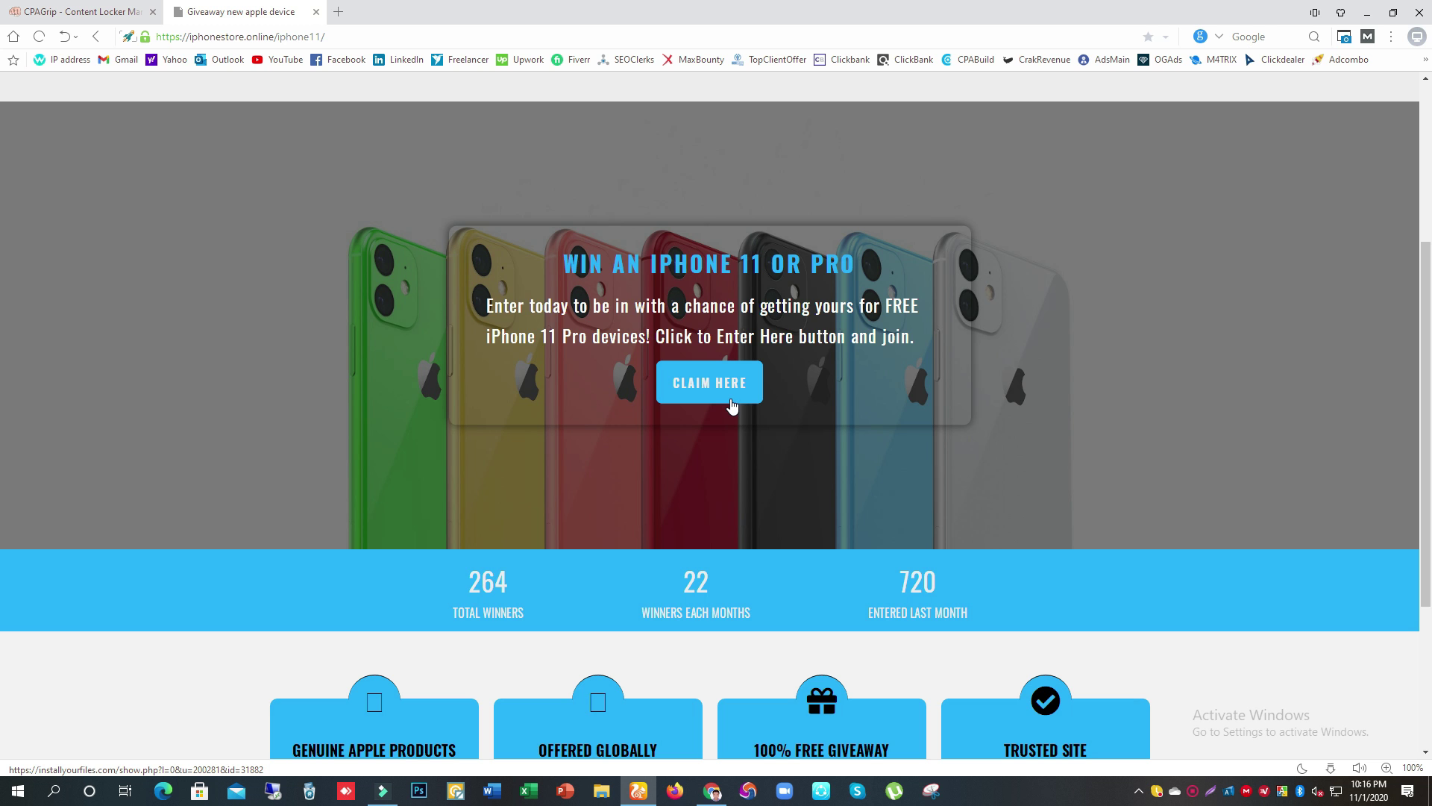
pyautogui.click(712, 791)
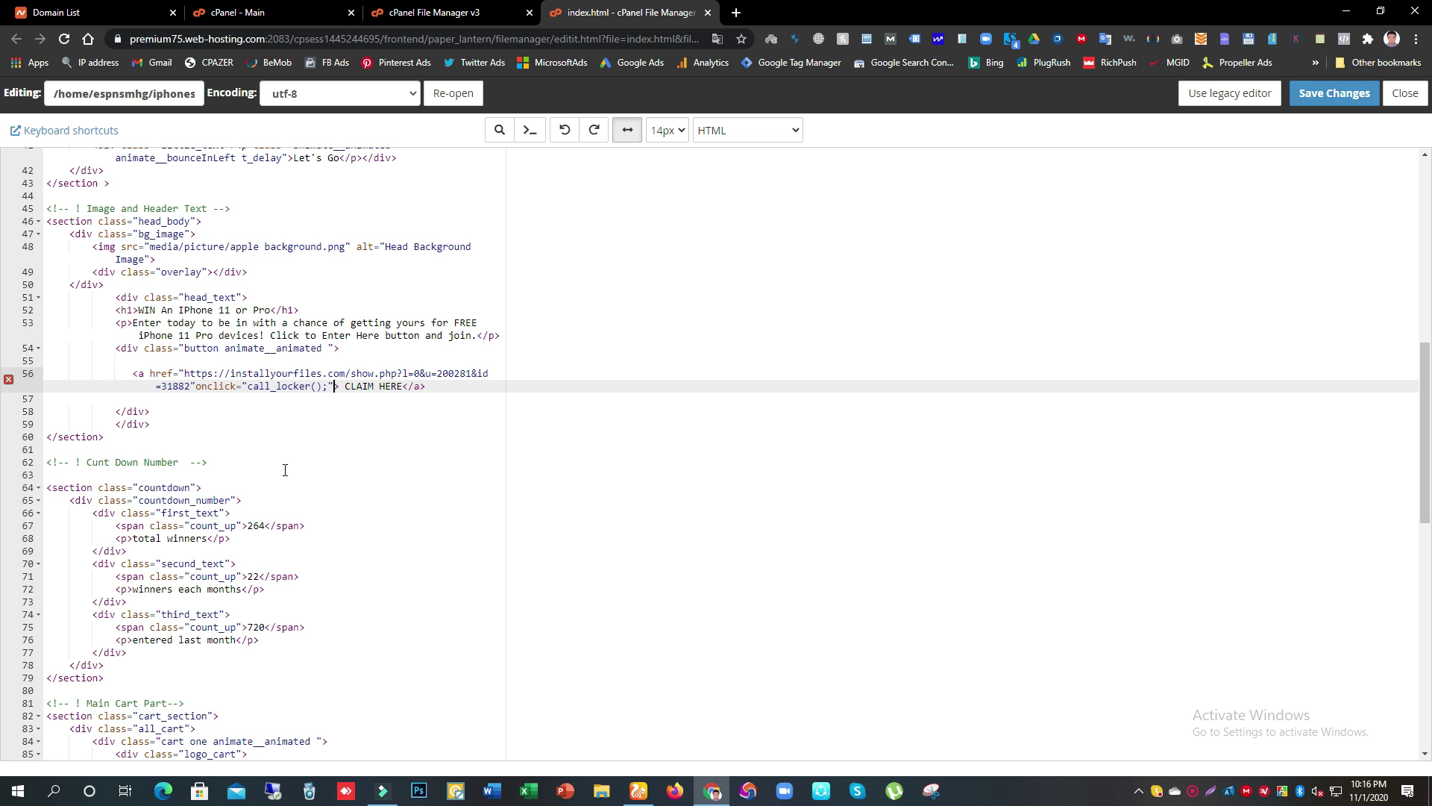
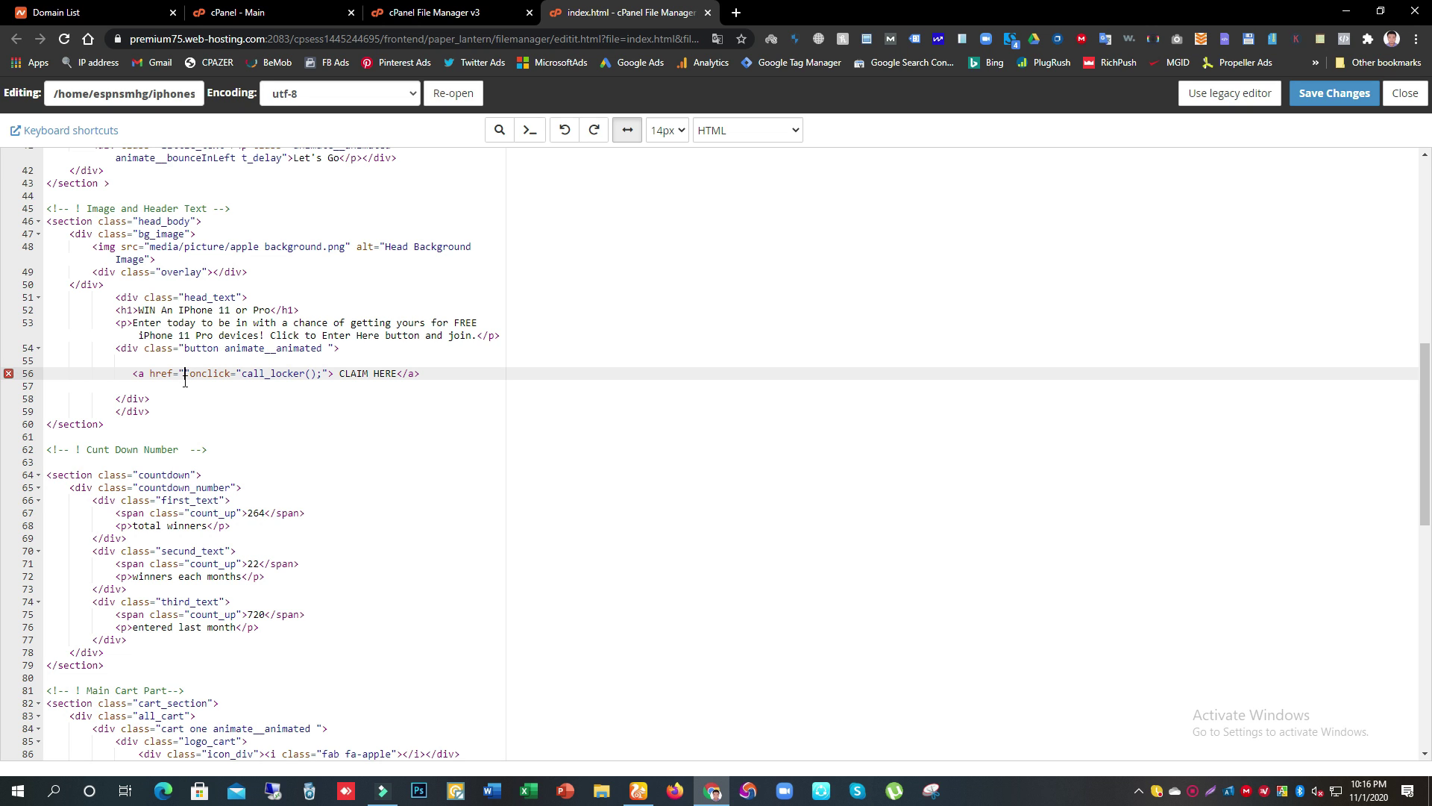
pyautogui.write('#')
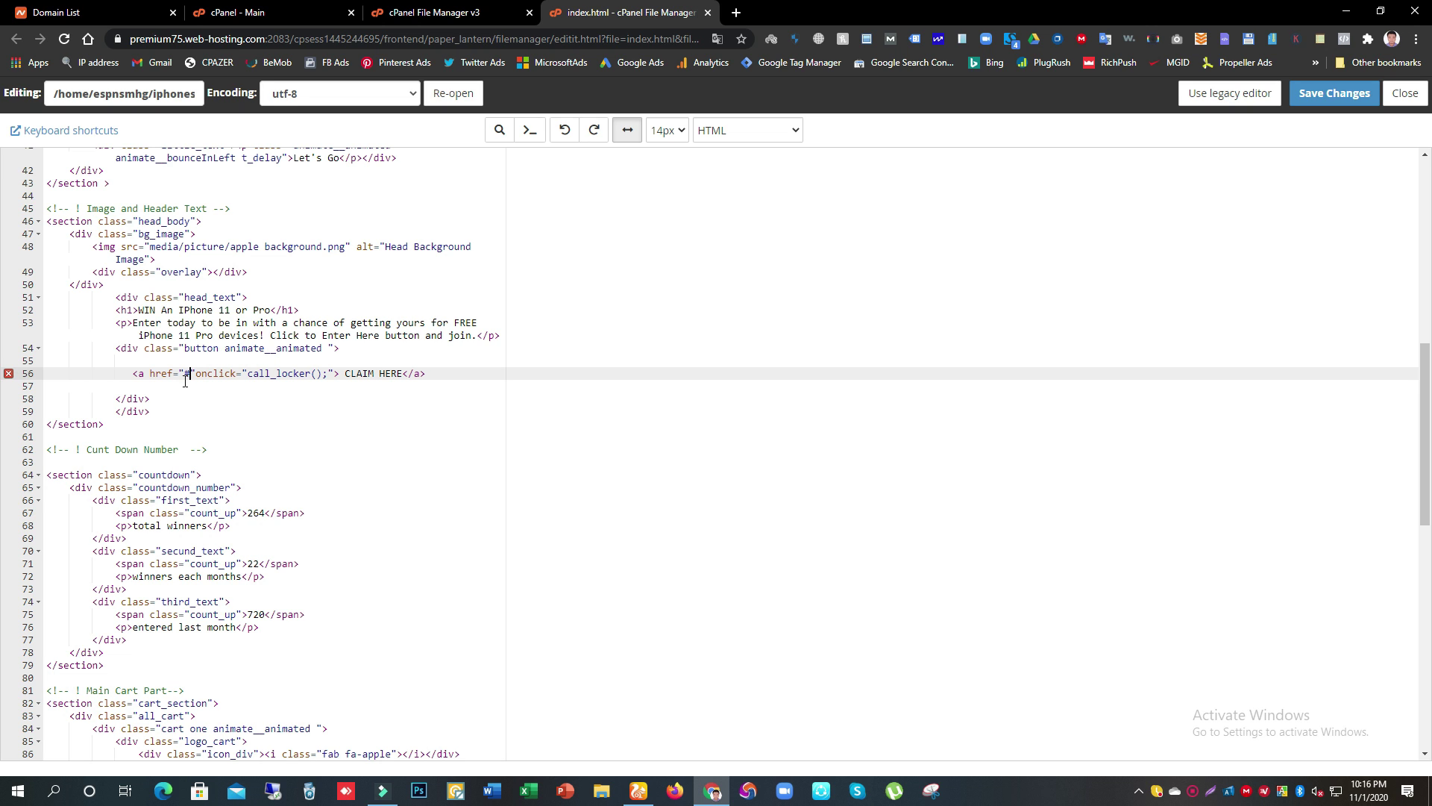
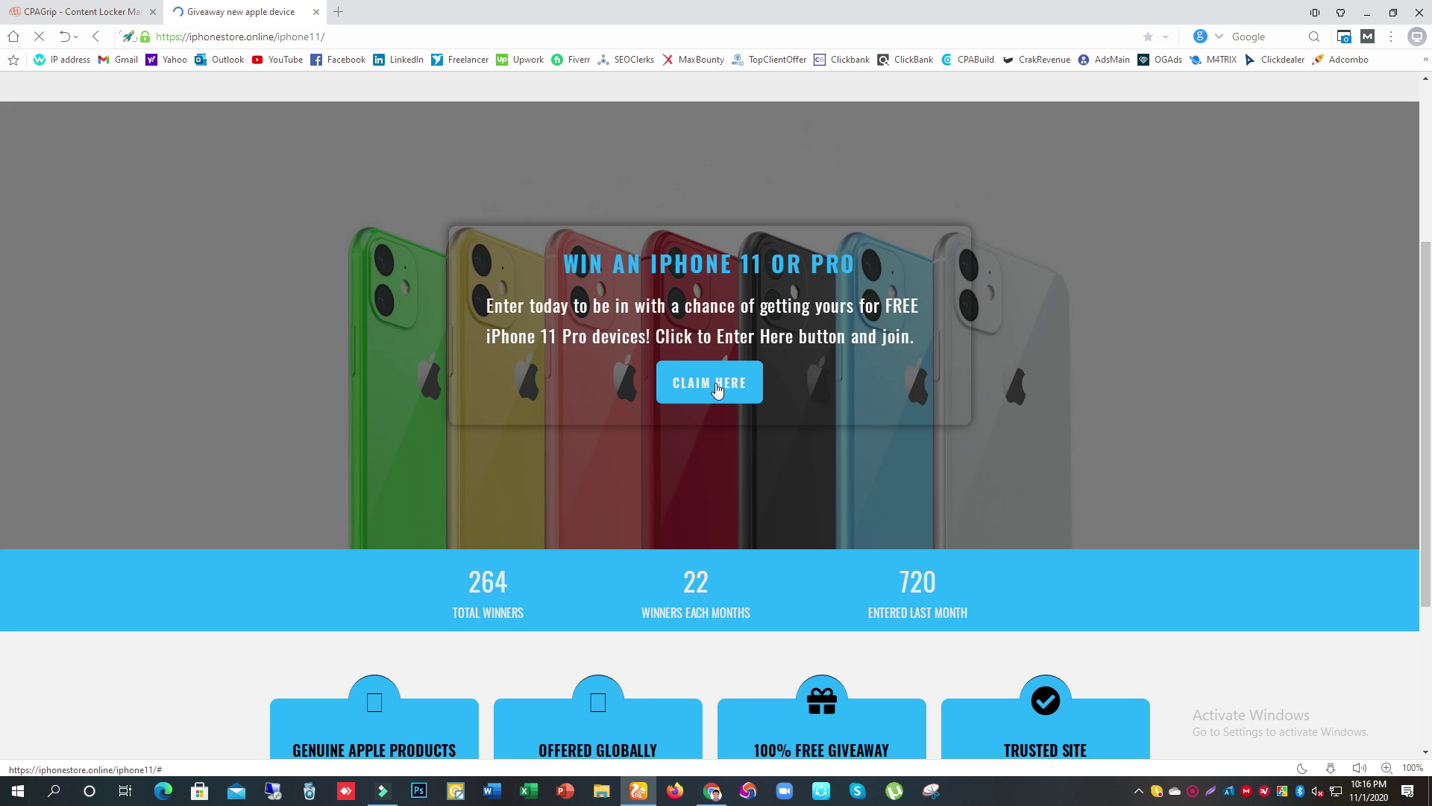
# Test the CLAIM HERE button on the live giveaway page and examine the content locker, comparing it with the Demo Locker code in CPAGrip.
pyautogui.click(723, 396)
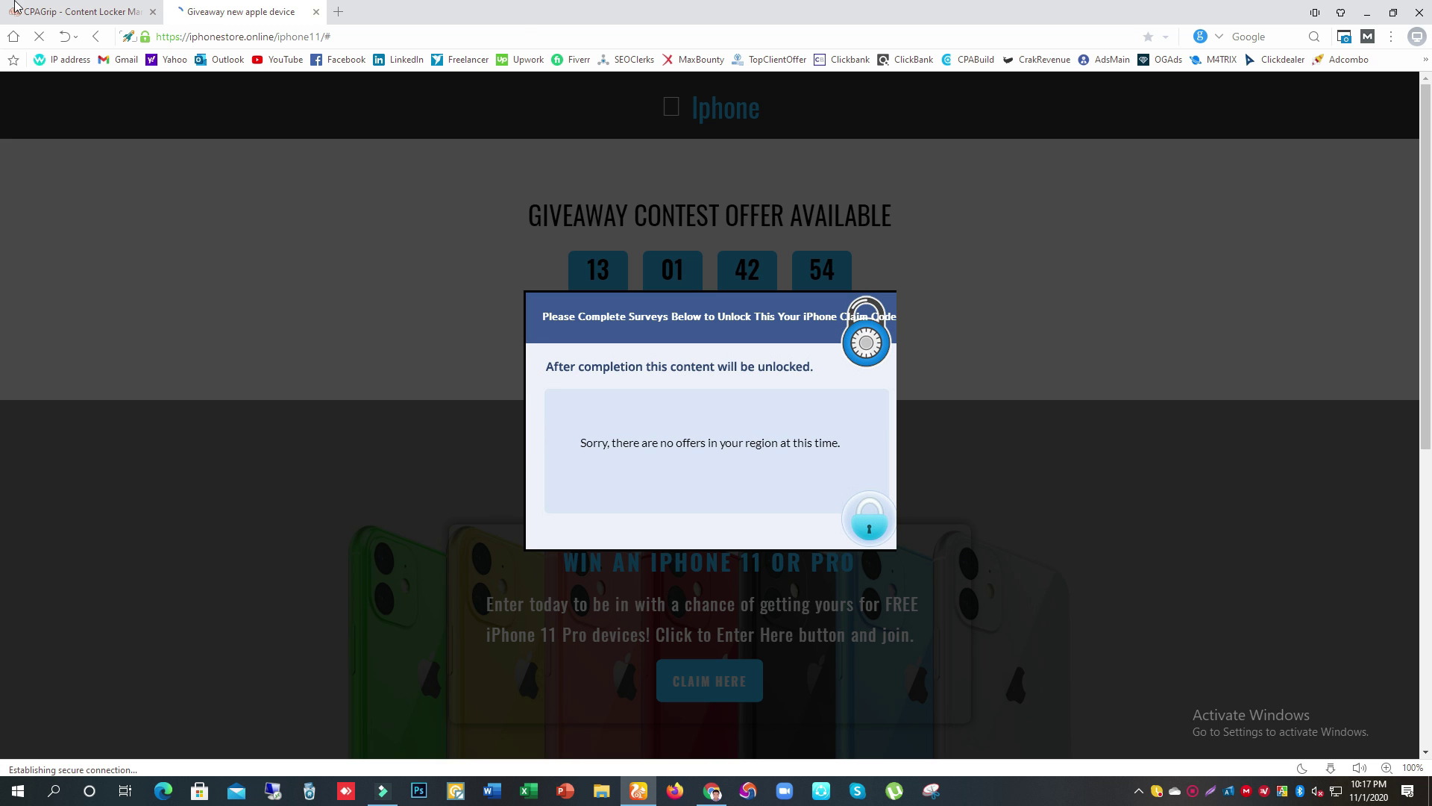
pyautogui.click(78, 12)
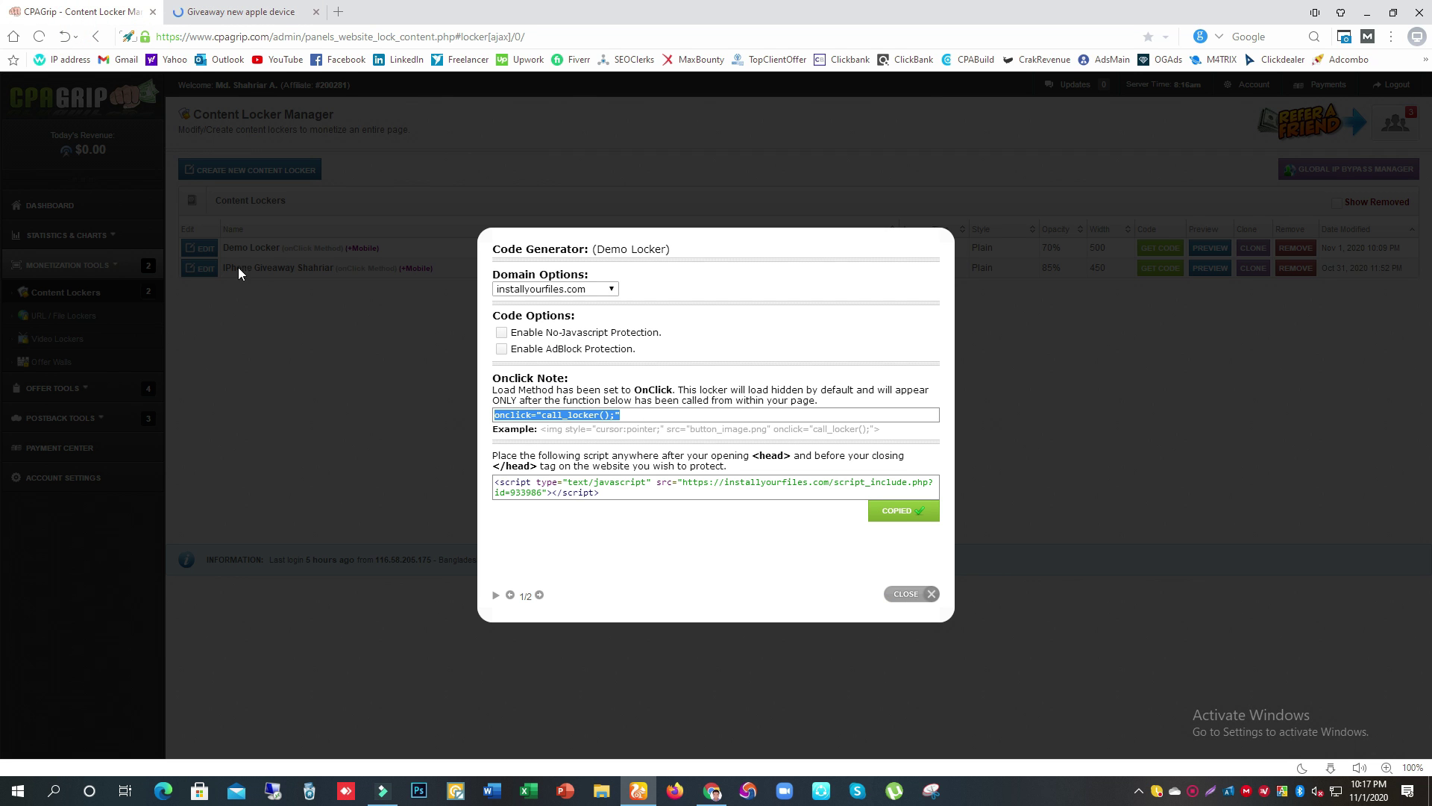
pyautogui.click(290, 12)
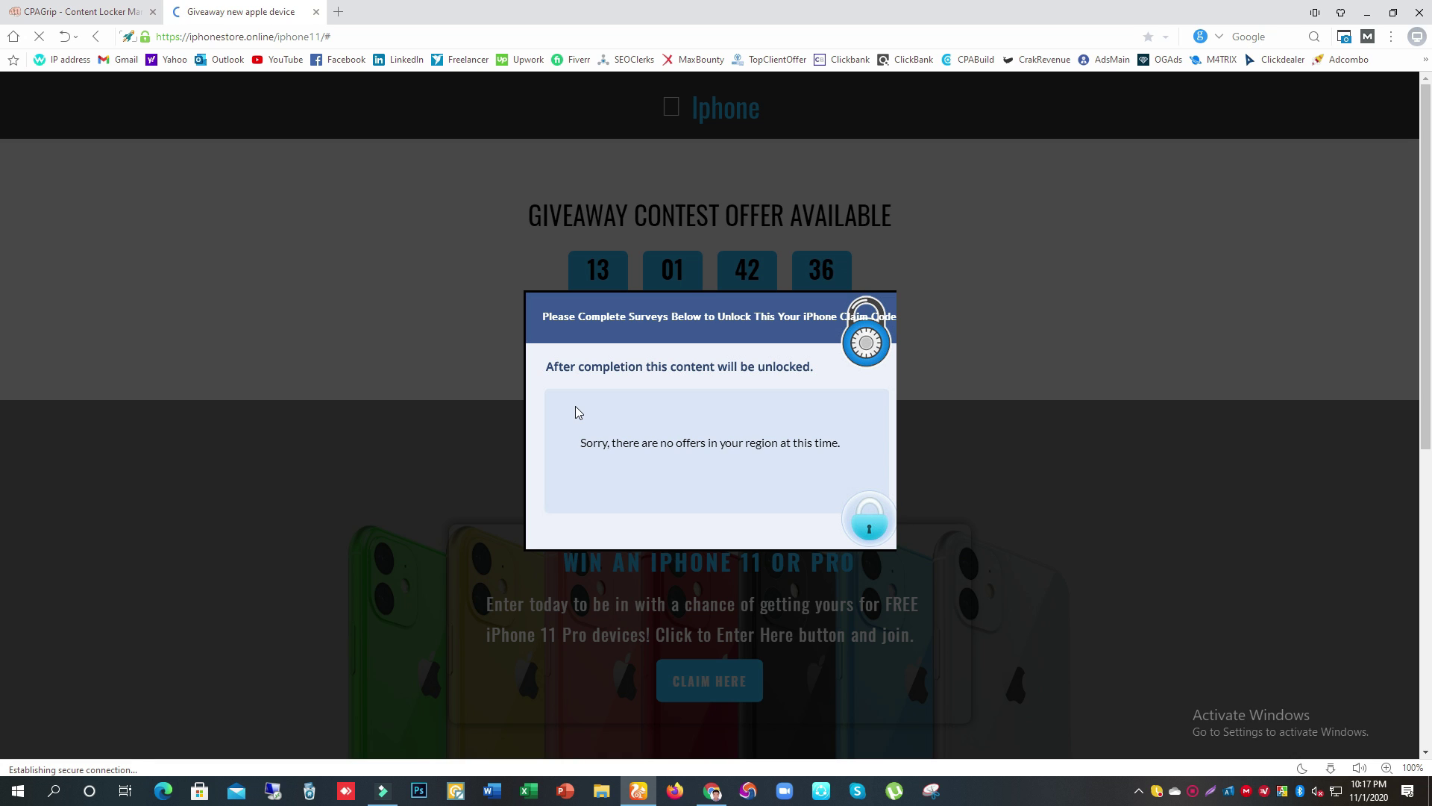
pyautogui.scroll(-4, 572, 413)
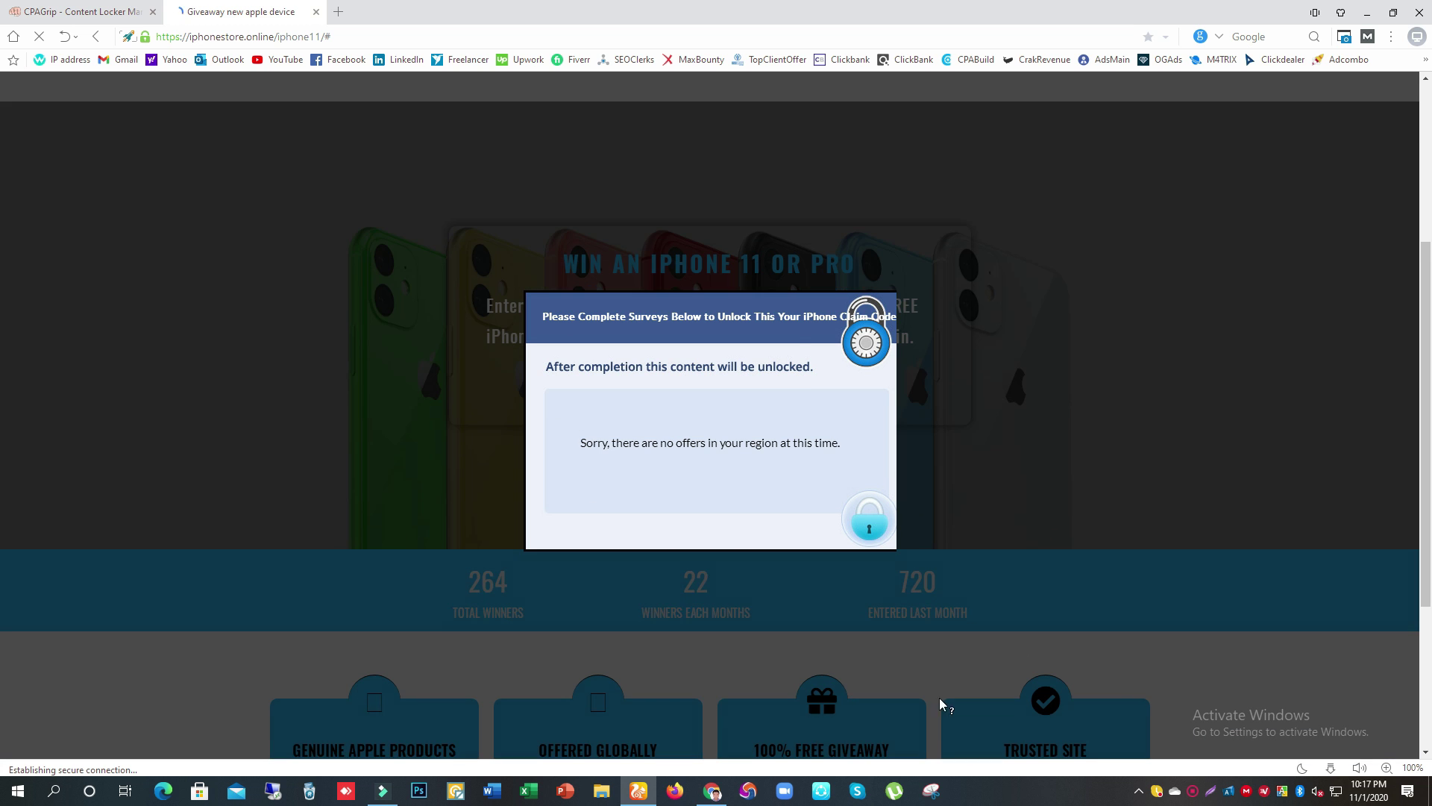
pyautogui.click(645, 444)
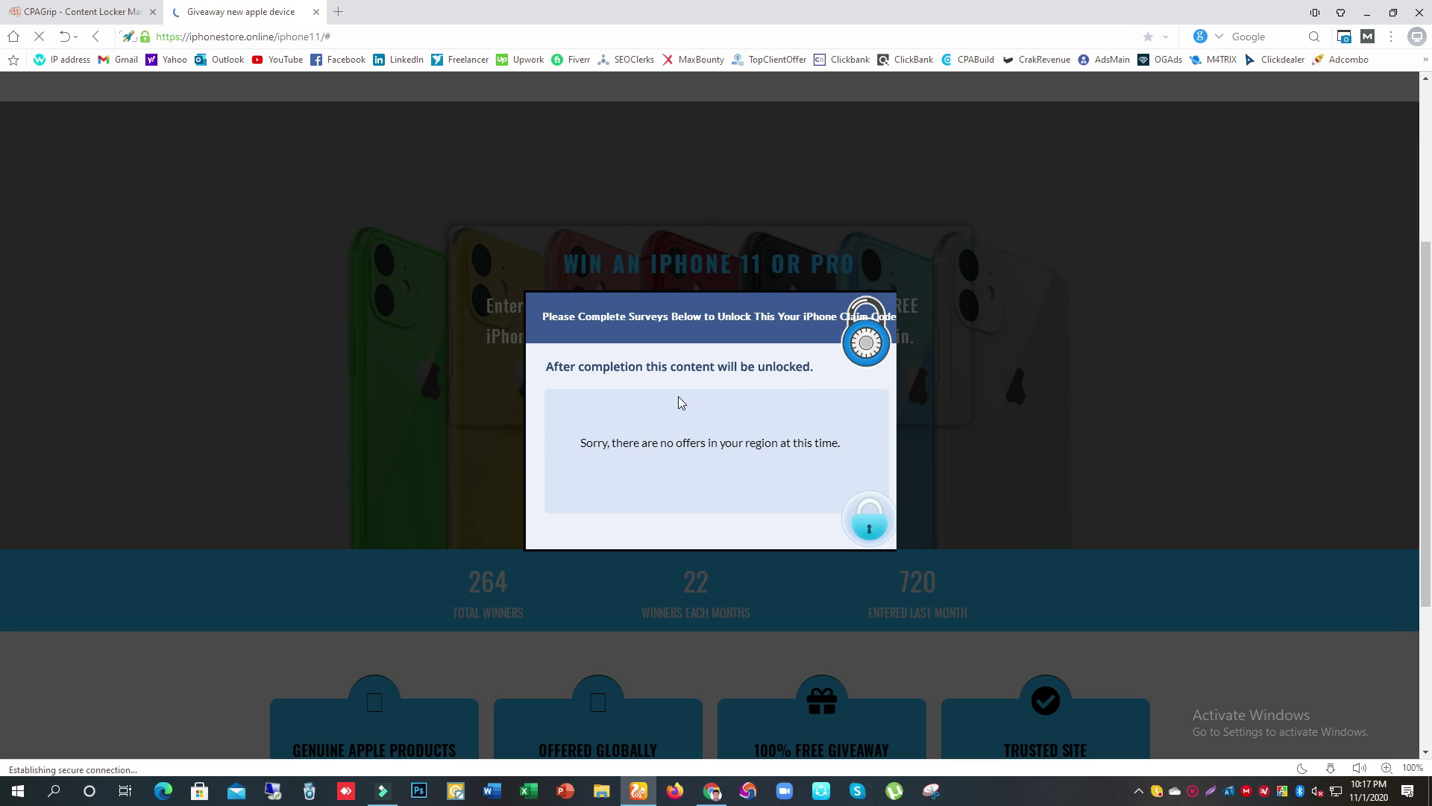